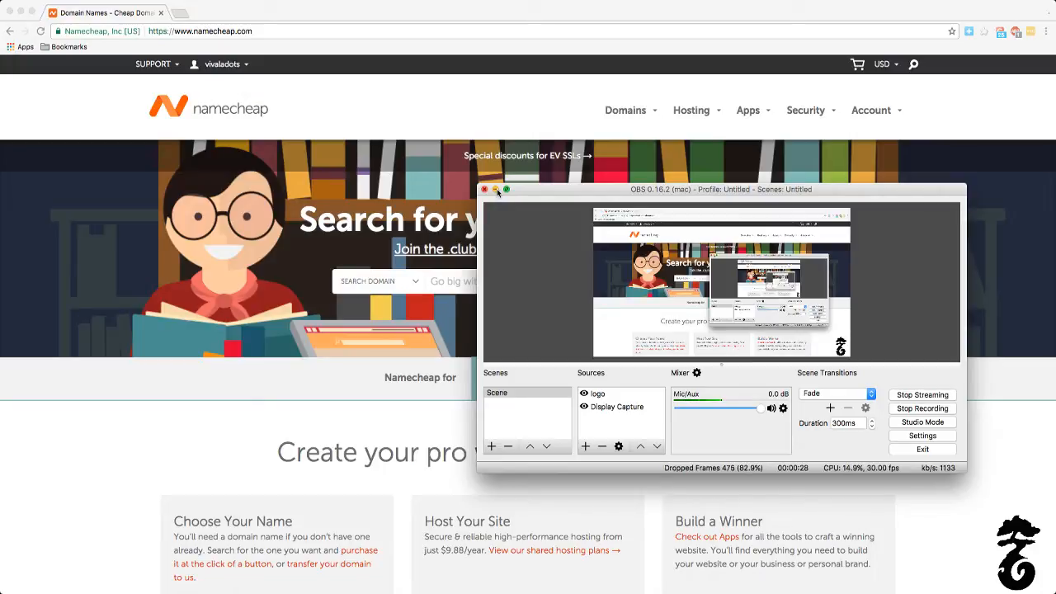
Step: Hide the recording window and search Namecheap for the domain name skillknack
click(495, 189)
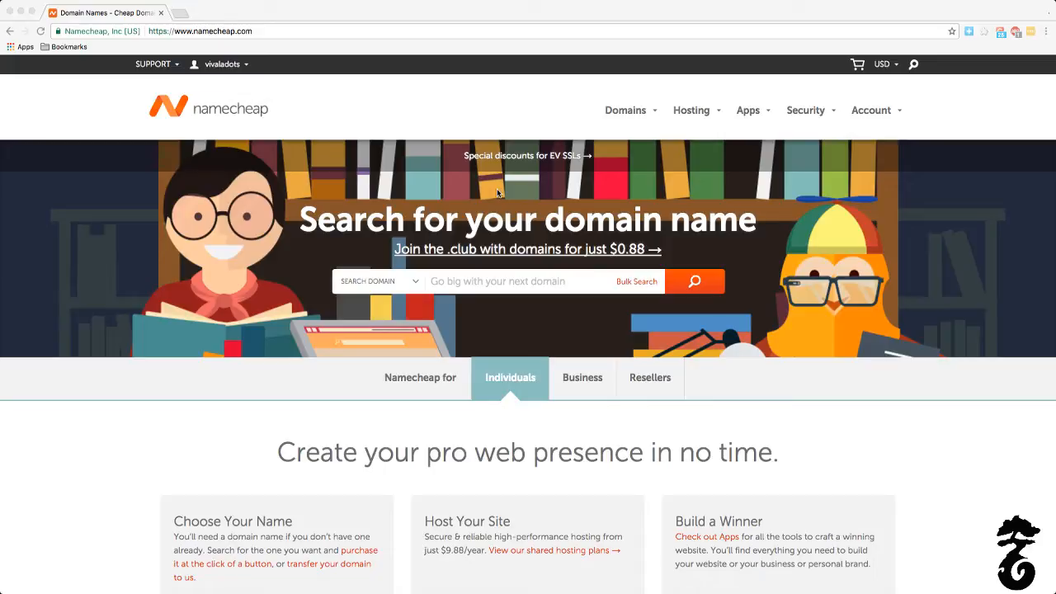
click(524, 286)
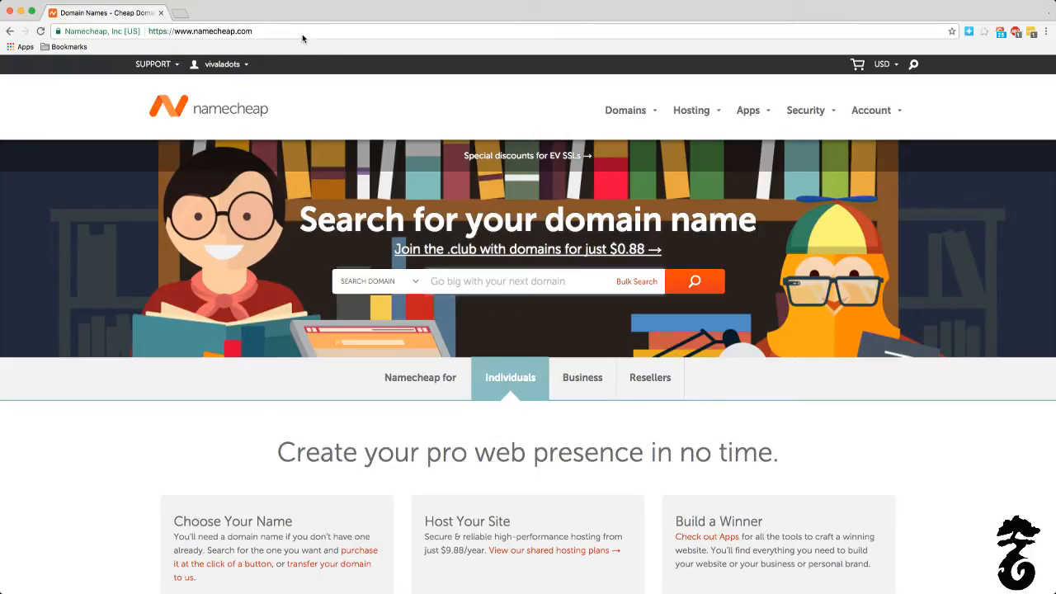
click(247, 35)
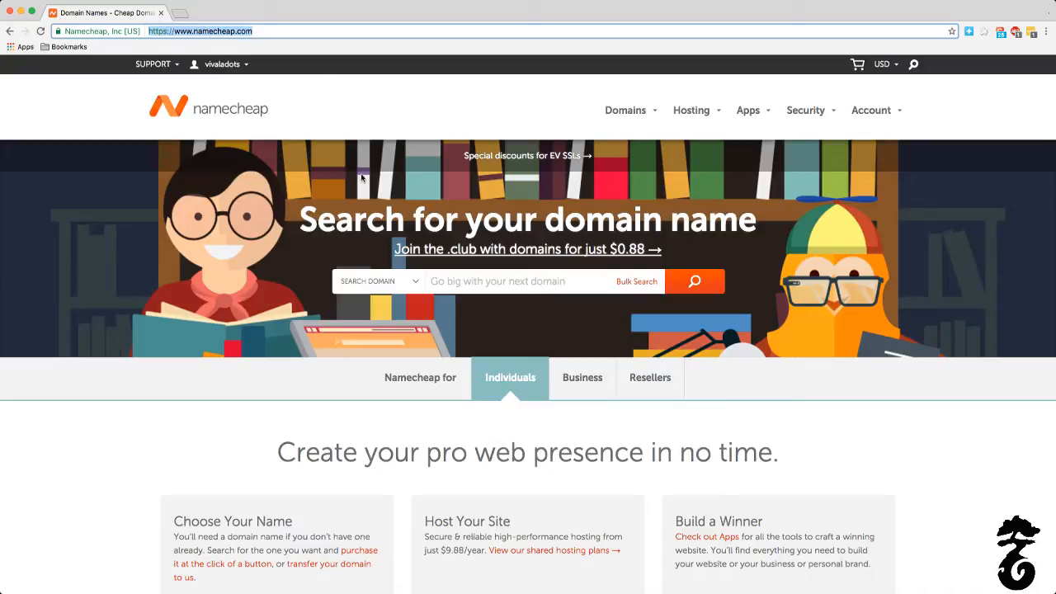
click(458, 282)
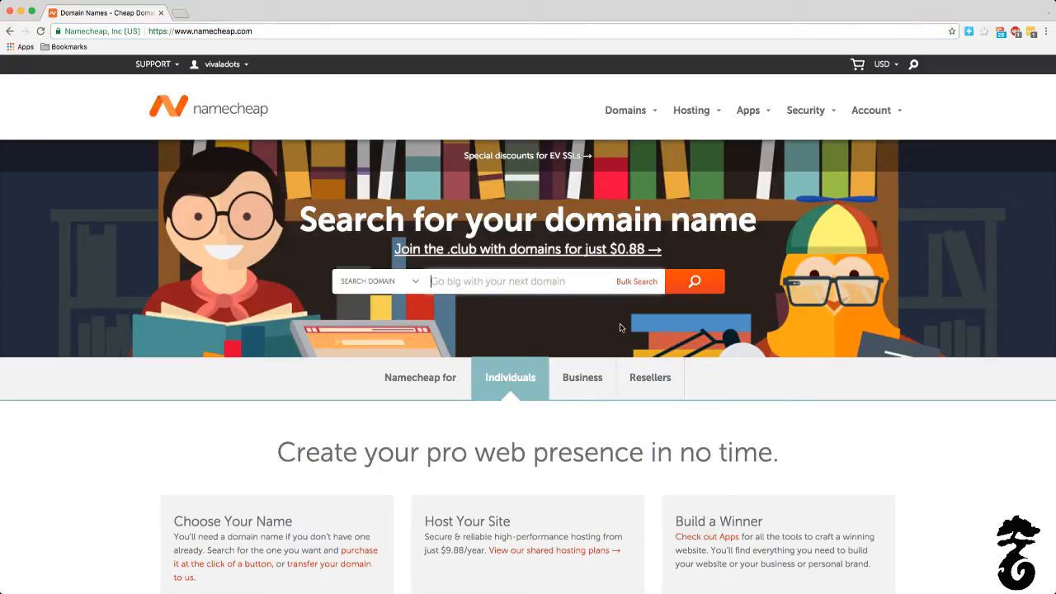
text(skillkn)
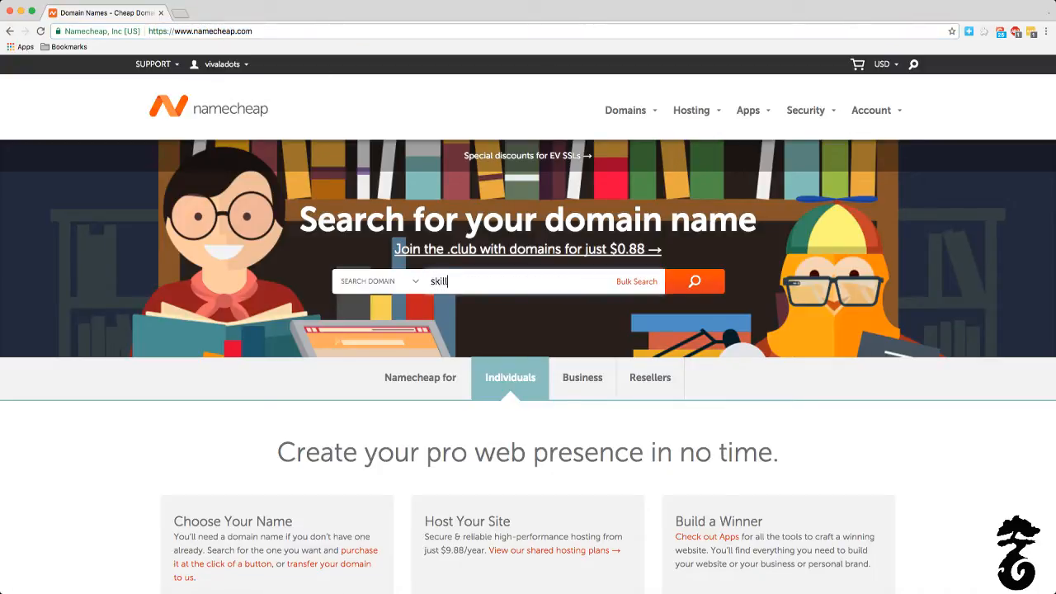
text(ack.com)
key(BackSpace)
key(BackSpace)
key(BackSpace)
key(BackSpace)
key(Return)
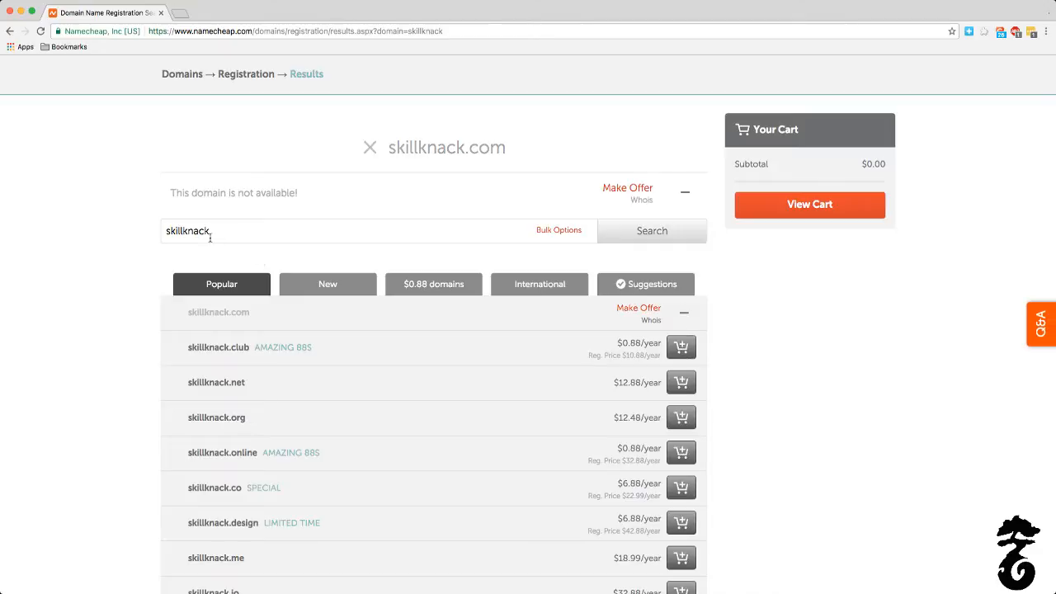
Step: Review the skillknack domain extensions and their prices, and add skillknack.club to the cart
scroll(331, 335, down, 3)
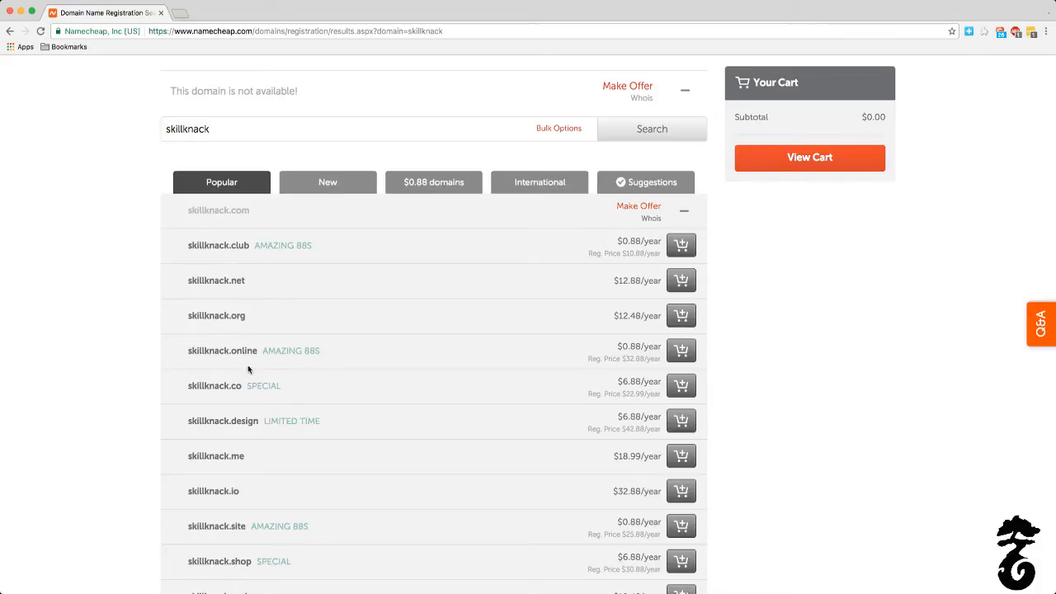
scroll(234, 358, down, 3)
scroll(234, 358, down, 3)
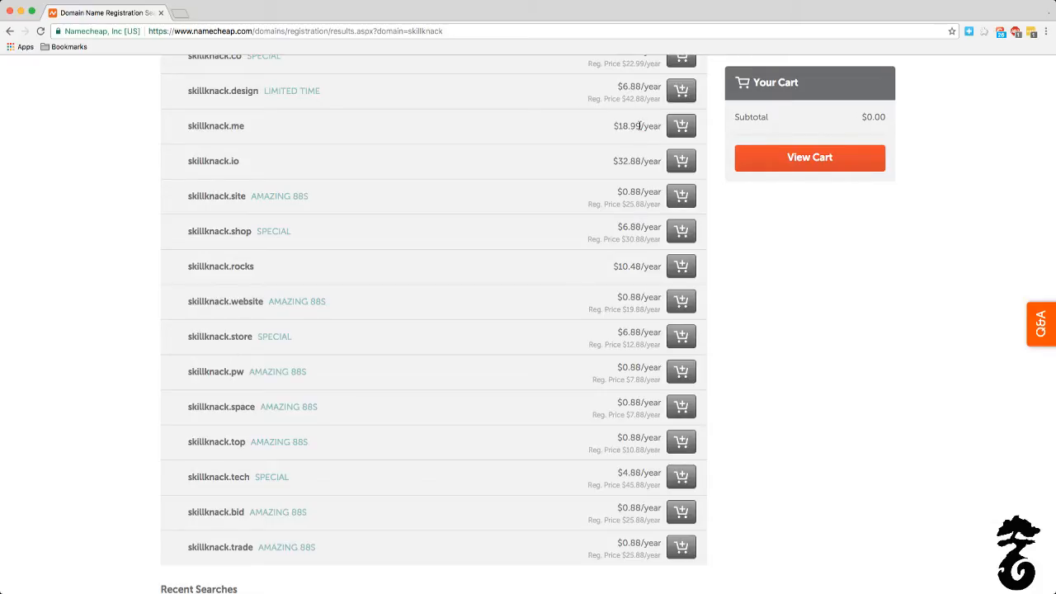
scroll(636, 196, up, 1)
scroll(636, 196, up, 8)
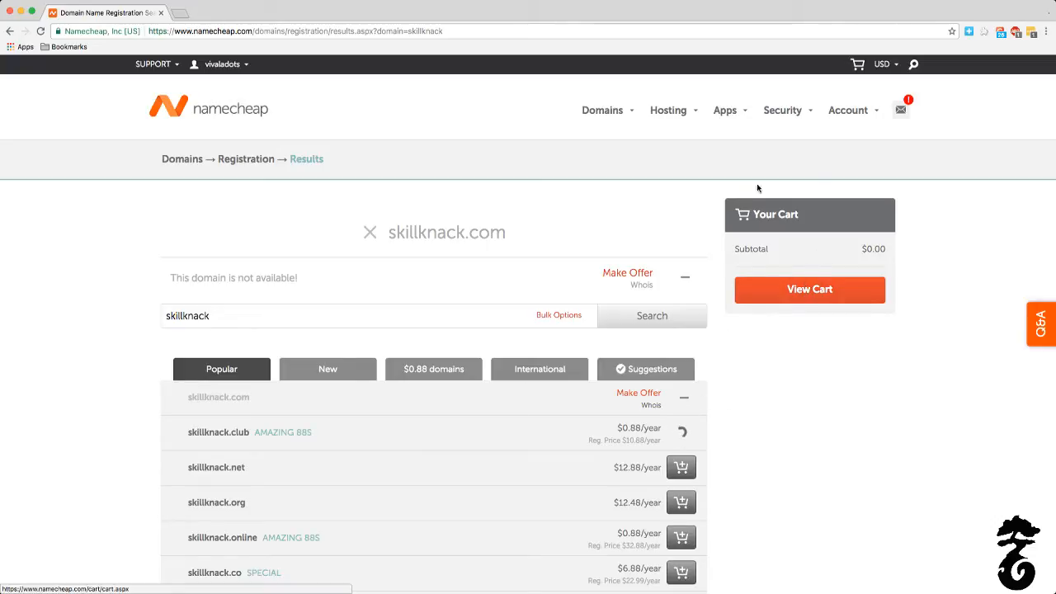
Step: Open the Namecheap account dashboard listing the owned domains
mouse_move(204, 68)
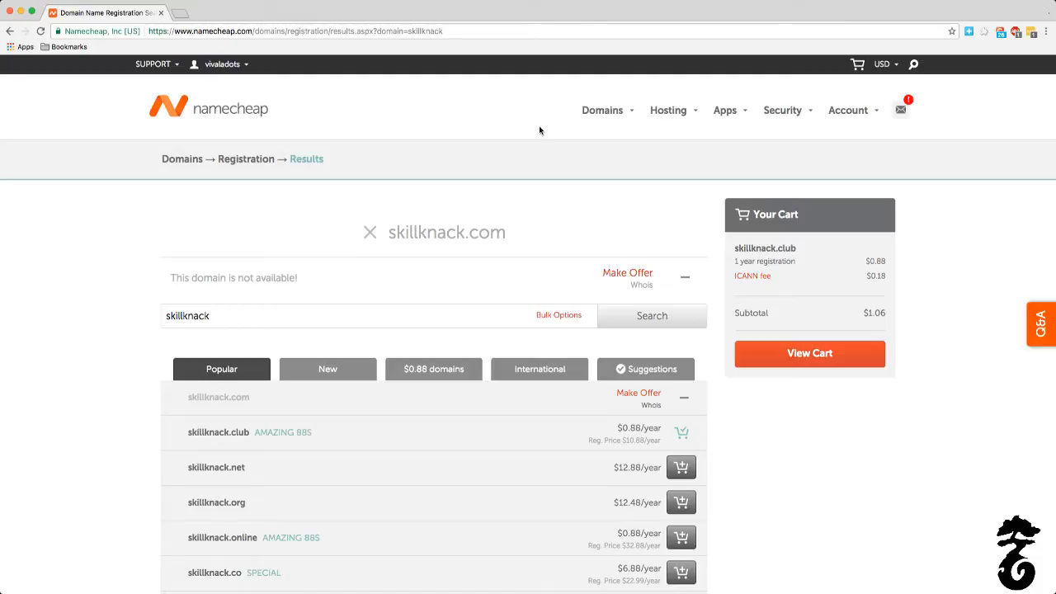
click(212, 65)
scroll(221, 69, down, 1)
click(222, 69)
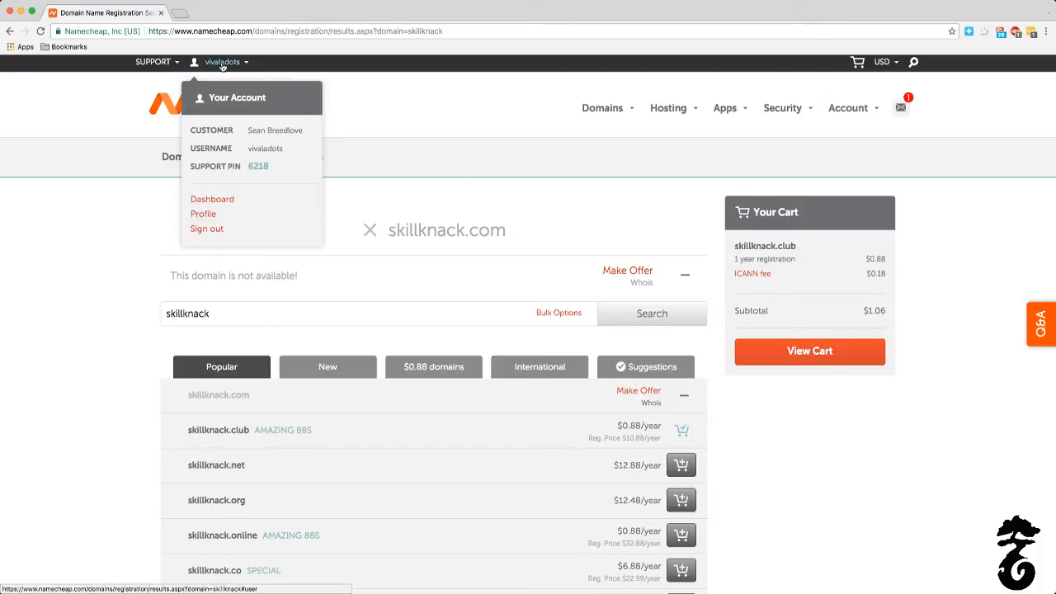
mouse_move(221, 62)
click(212, 199)
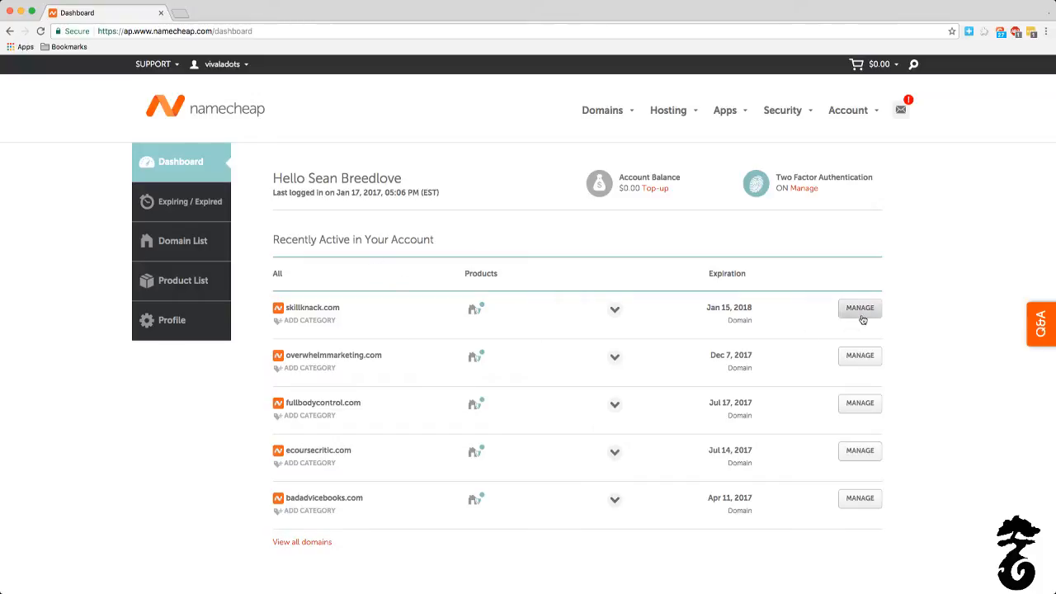
Step: Open the HostGator website in a new browser tab
click(184, 14)
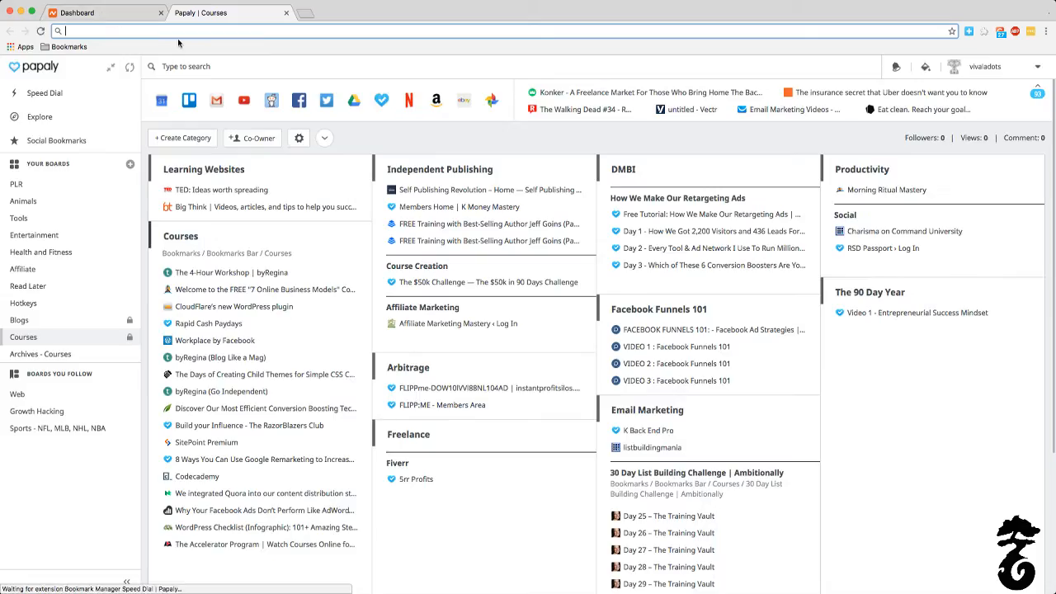
text(hostgator.c)
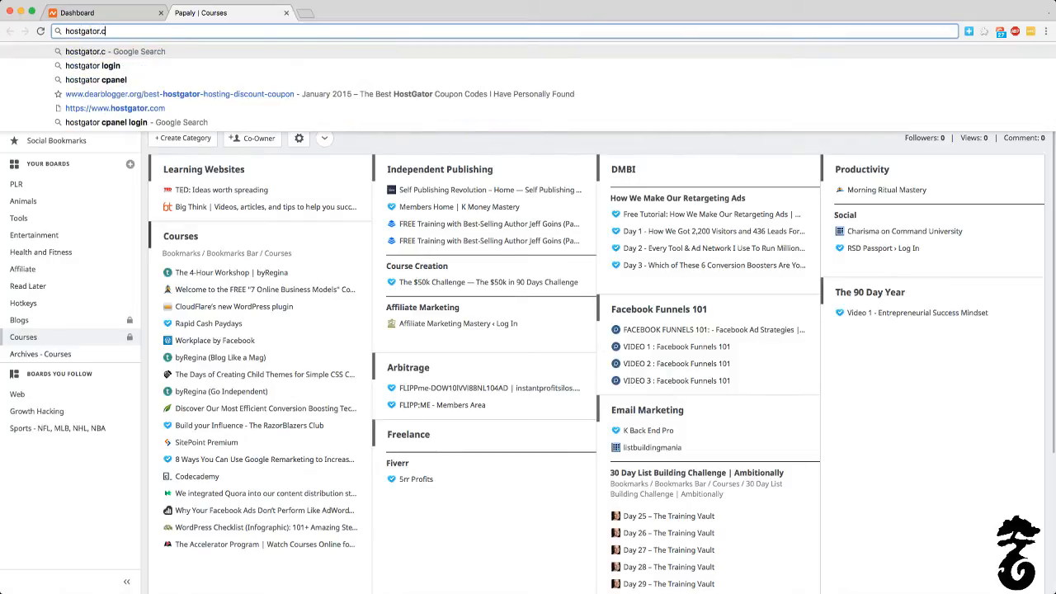
key(Return)
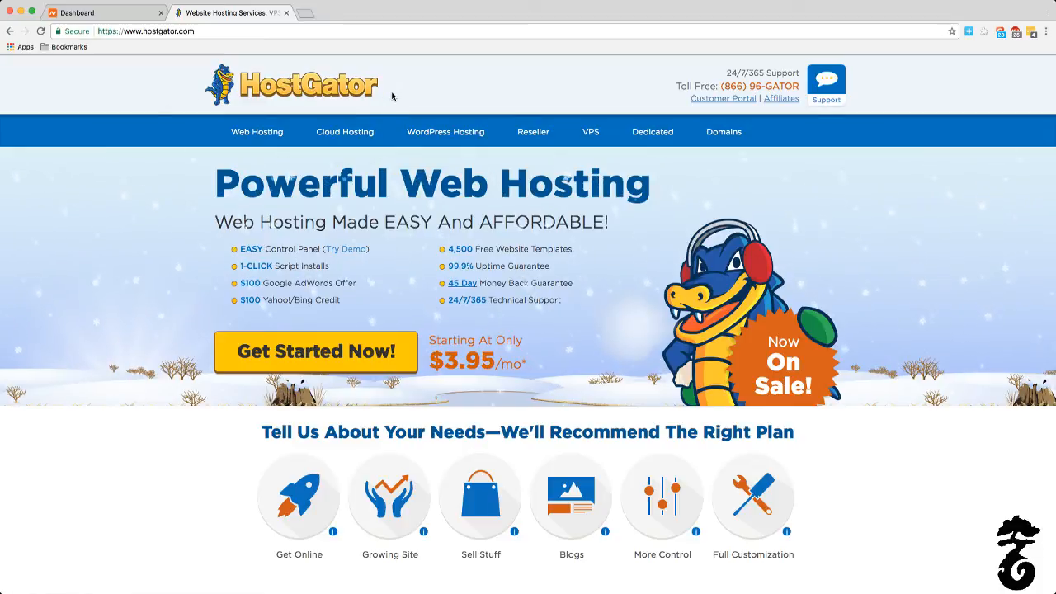
Step: Review HostGator's web hosting plans, comparing the Hatchling, Baby and Business options
click(252, 142)
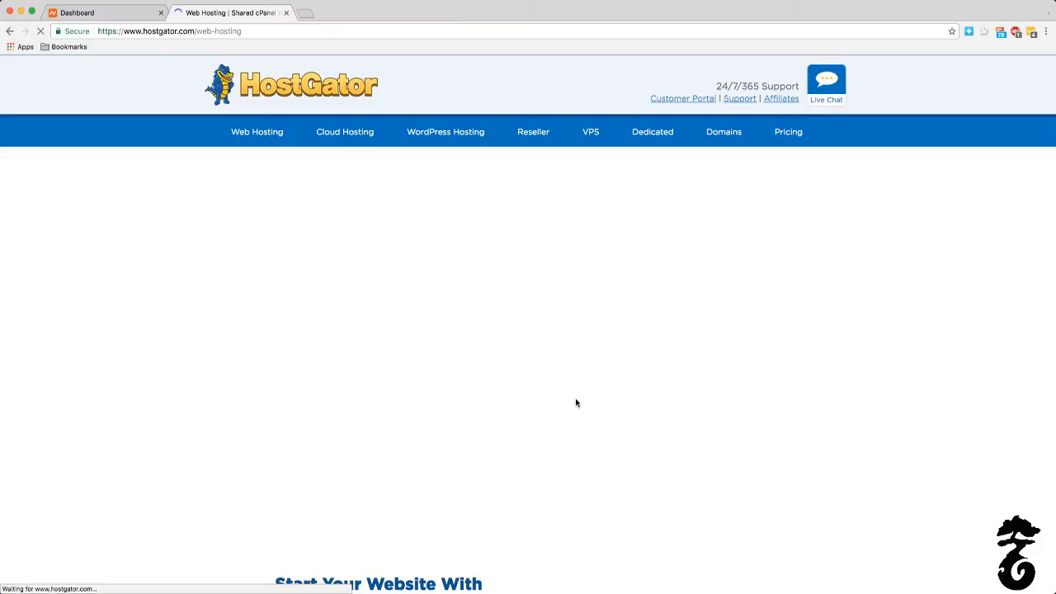
scroll(579, 407, down, 5)
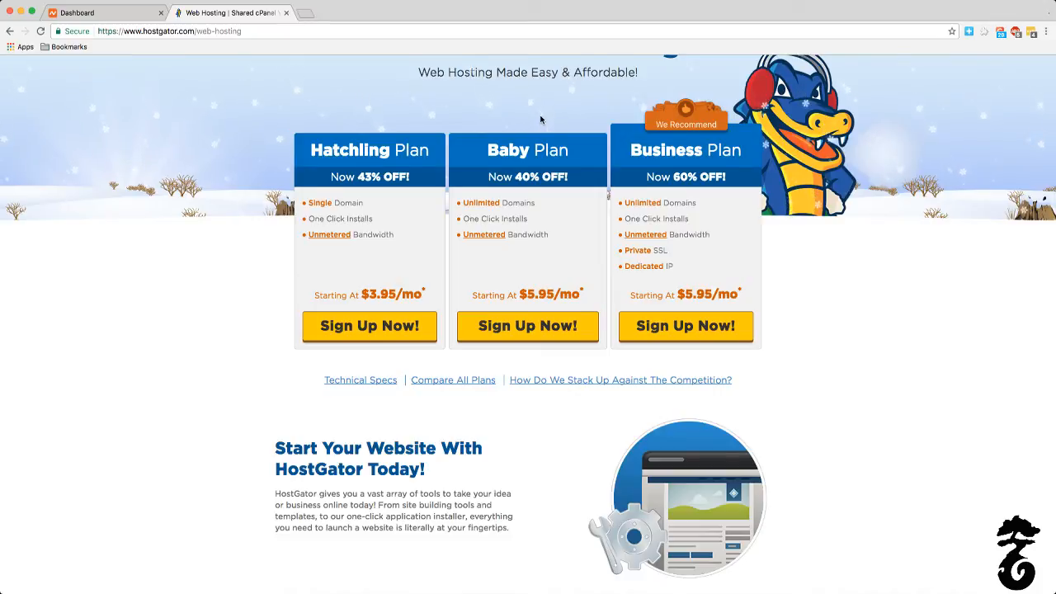
scroll(539, 119, up, 4)
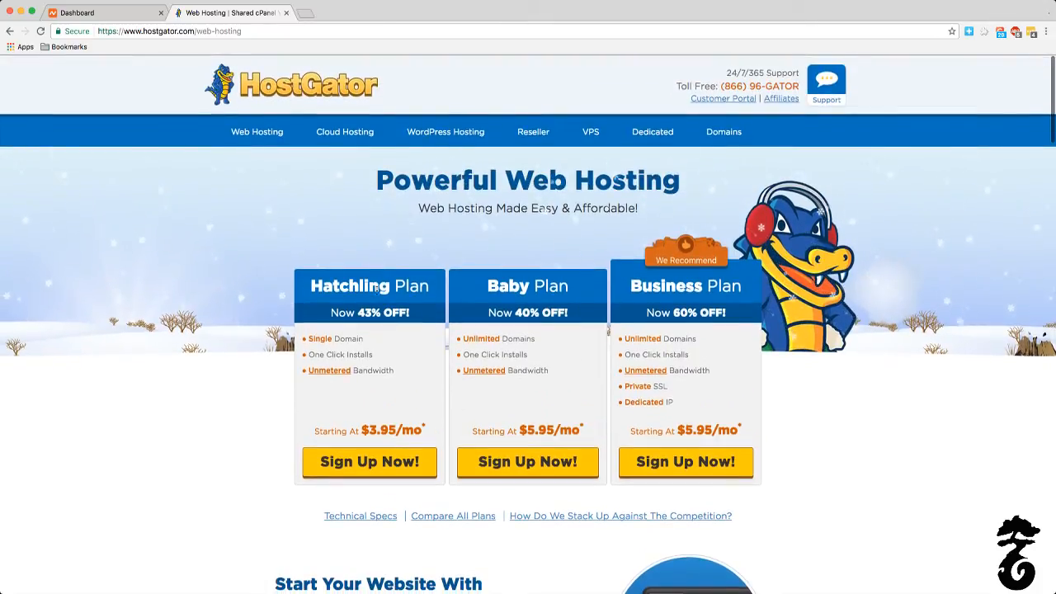
Step: Log in to the HostGator customer portal with the saved credentials and open the control panel of the developersportfolio.com hosting package
click(729, 99)
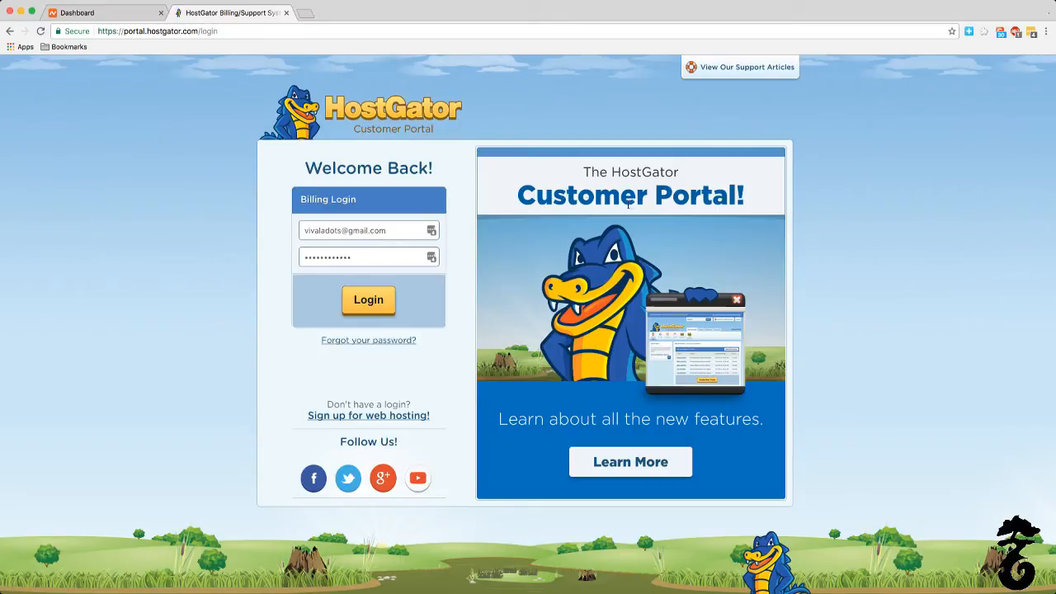
click(368, 302)
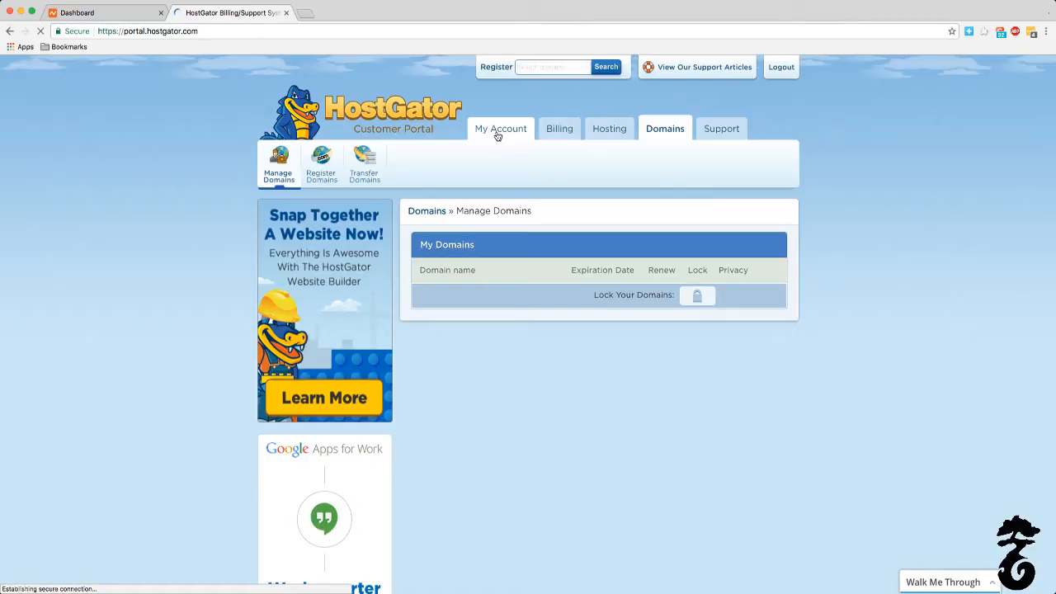
click(147, 3)
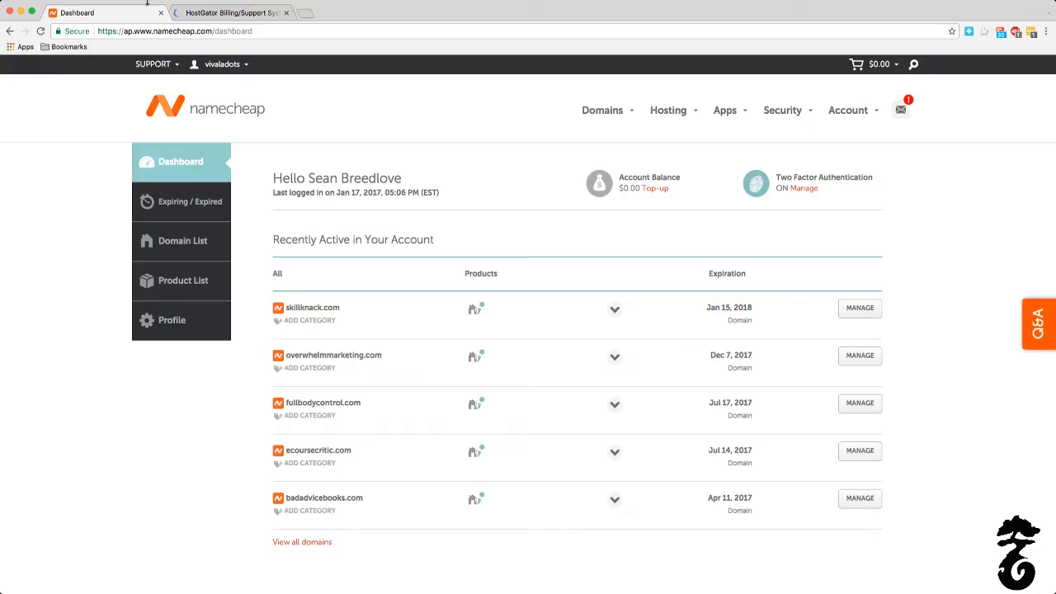
click(231, 12)
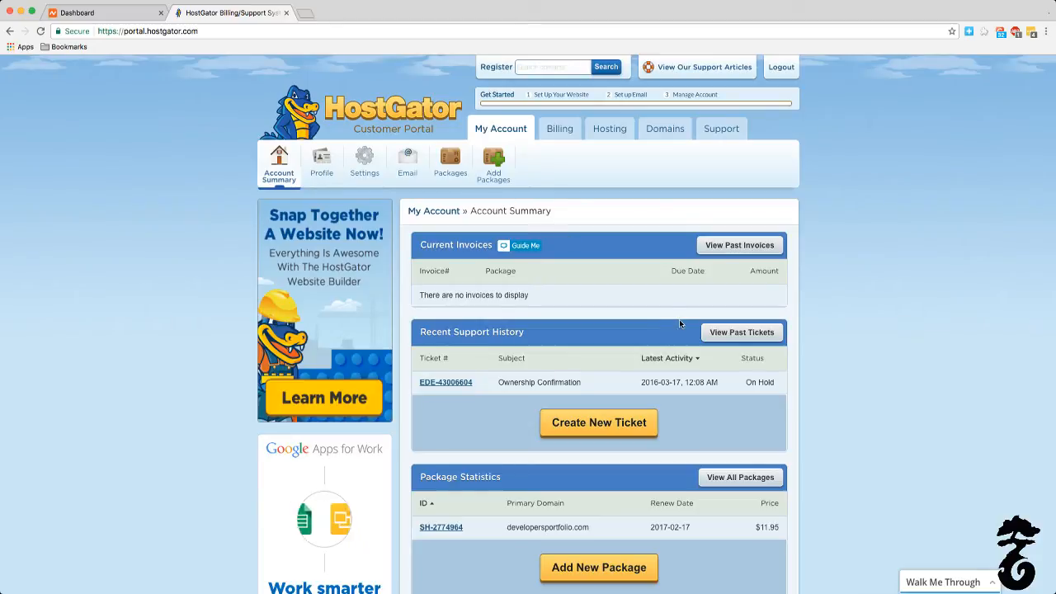
click(443, 529)
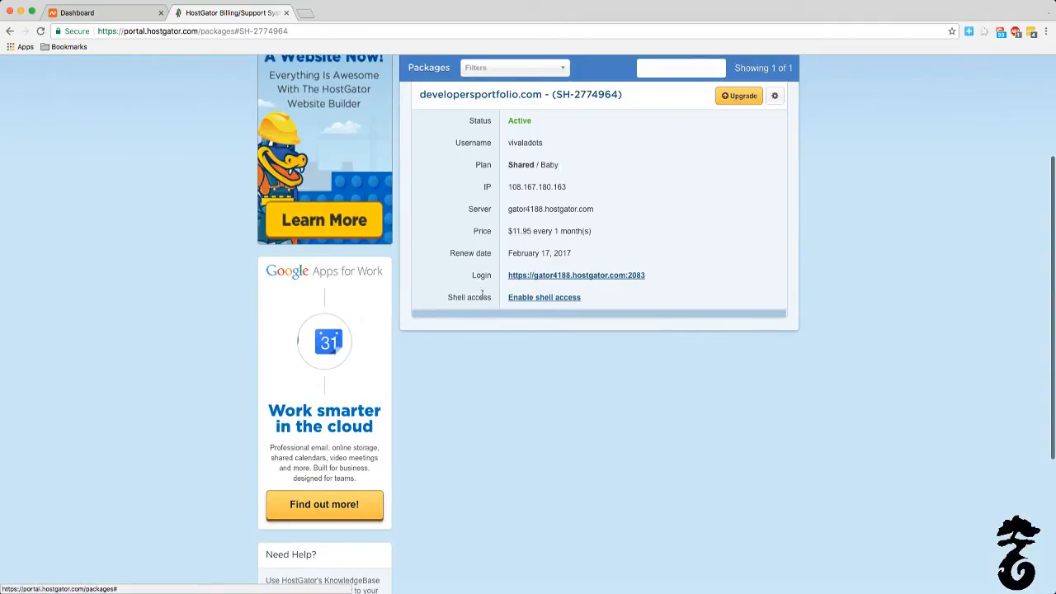
click(532, 279)
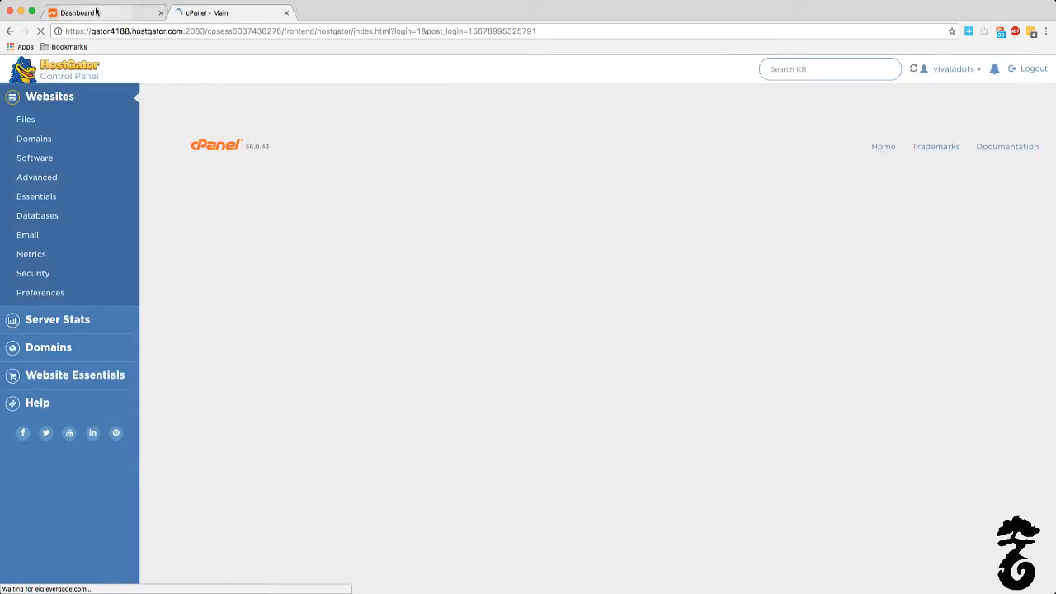
Step: In Namecheap's management page for skillknack.com, remove the leading space before the first custom nameserver, ns8375.hostgator.com, and save the nameservers
click(97, 13)
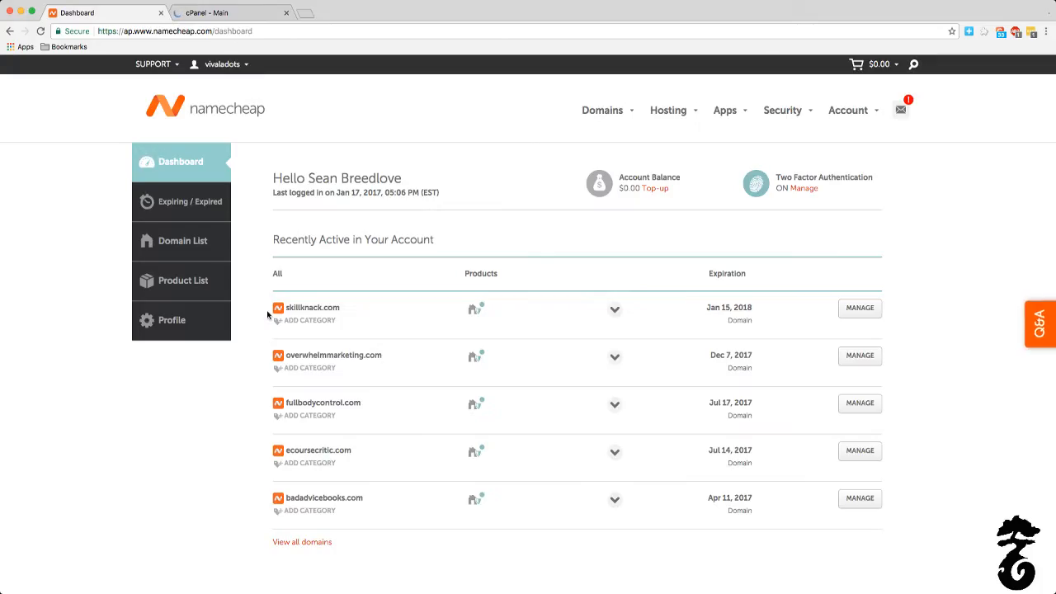
click(868, 311)
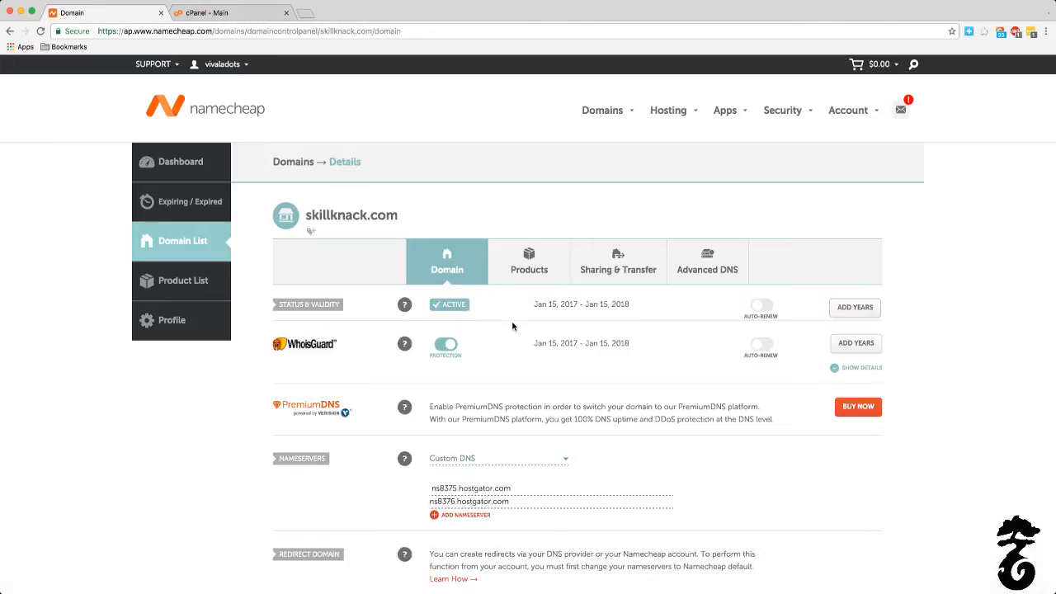
scroll(512, 327, down, 2)
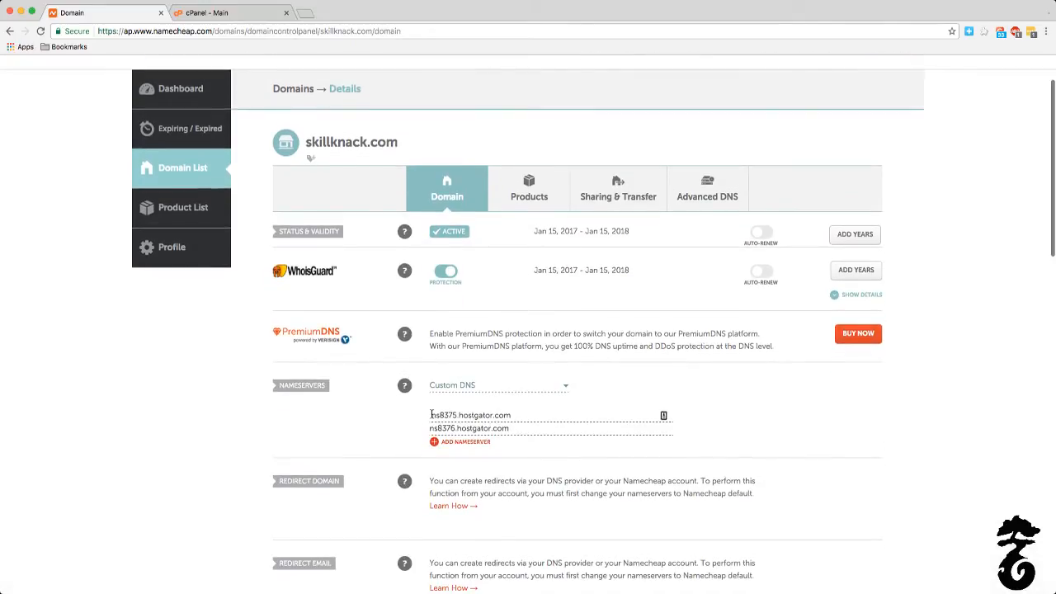
key(BackSpace)
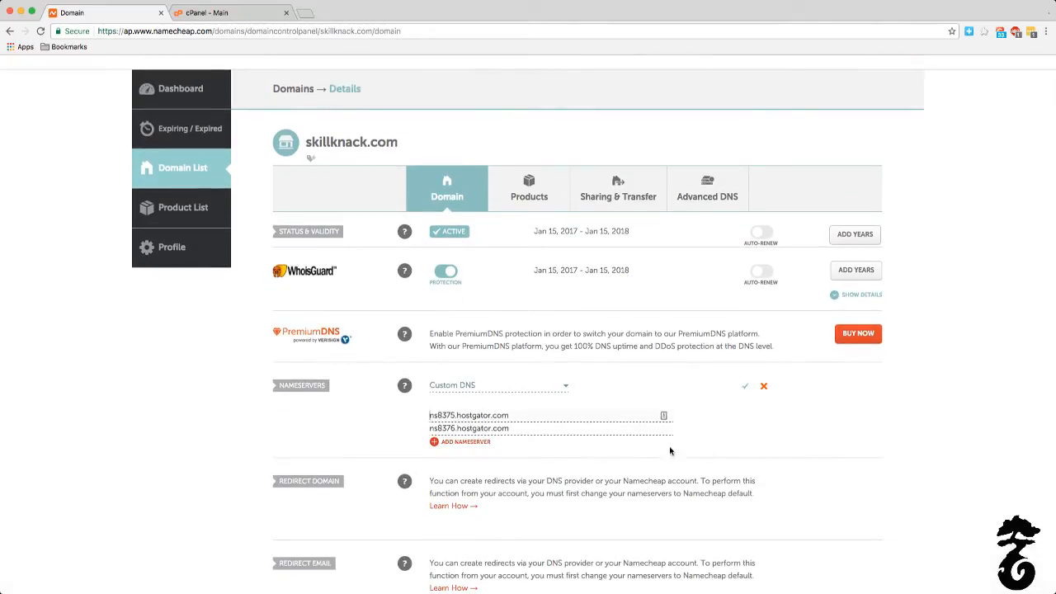
click(747, 387)
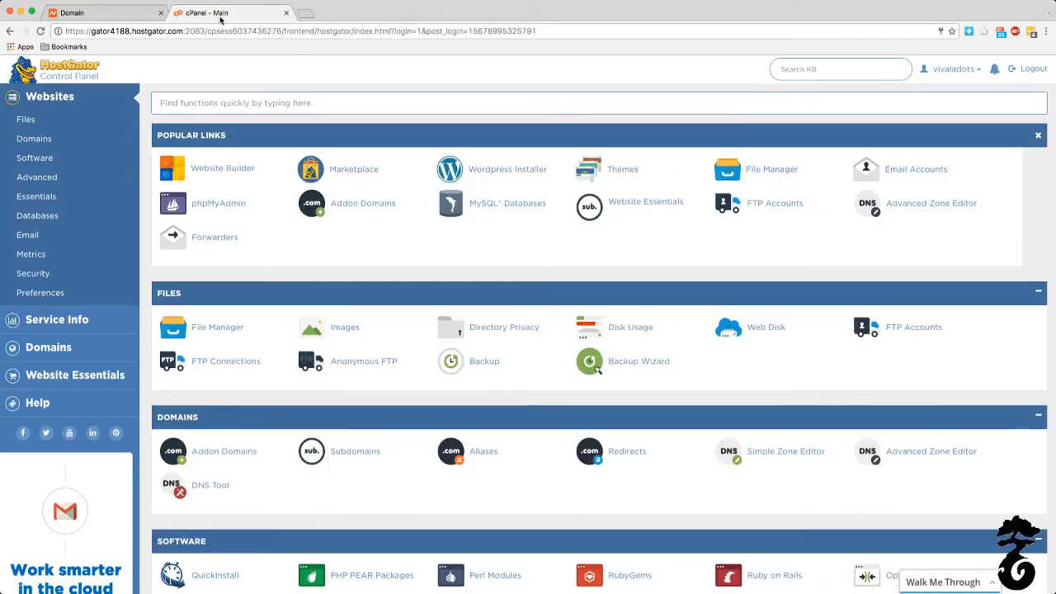
Step: Look up the primary nameserver in the HostGator control panel's service info and compare it with skillknack.com's nameservers at Namecheap
click(99, 13)
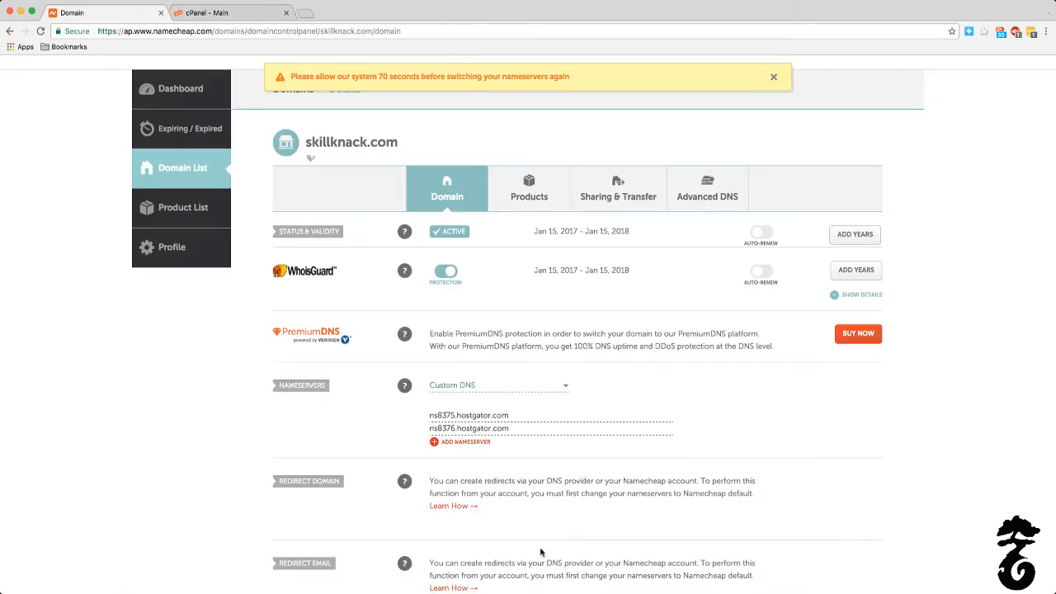
click(231, 13)
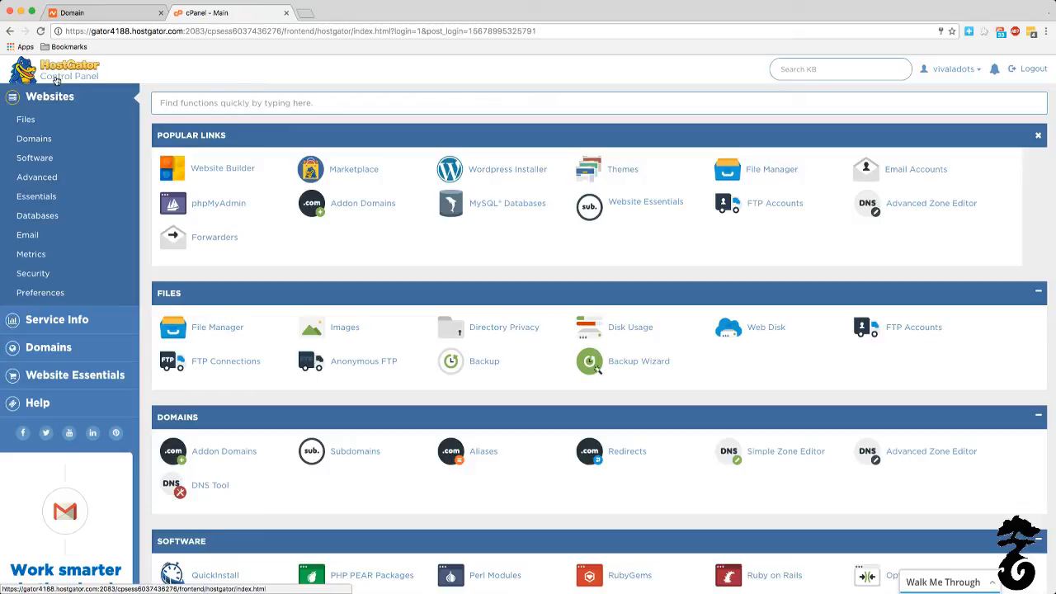
click(103, 327)
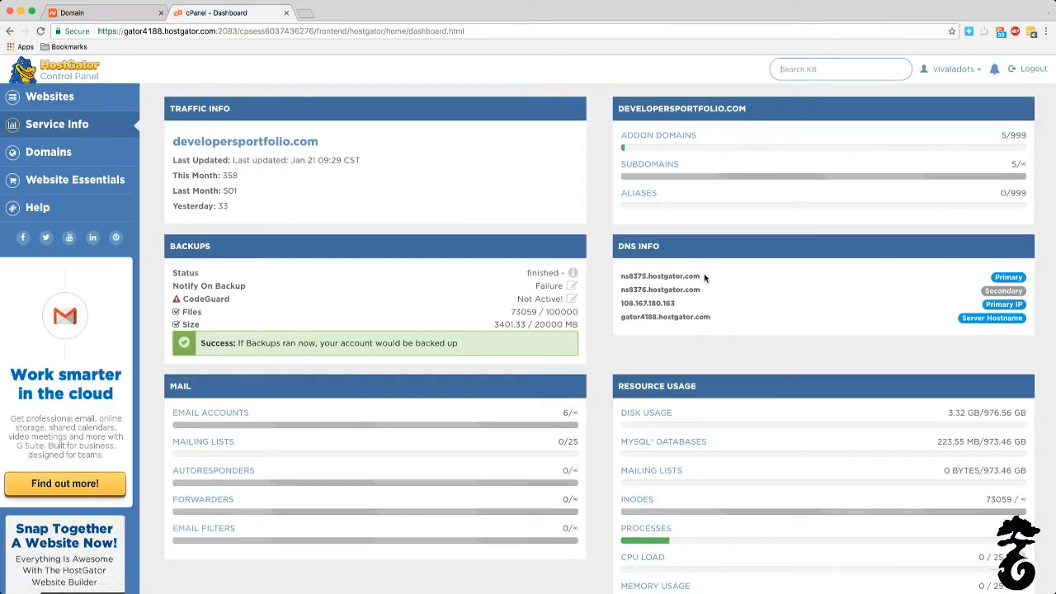
drag(704, 277, 619, 278)
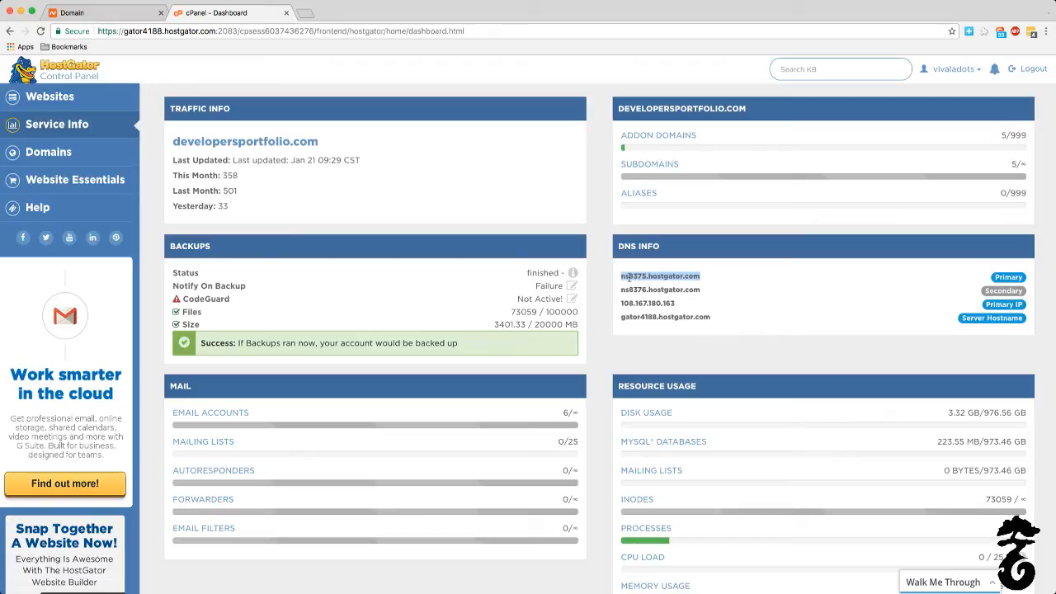
click(91, 13)
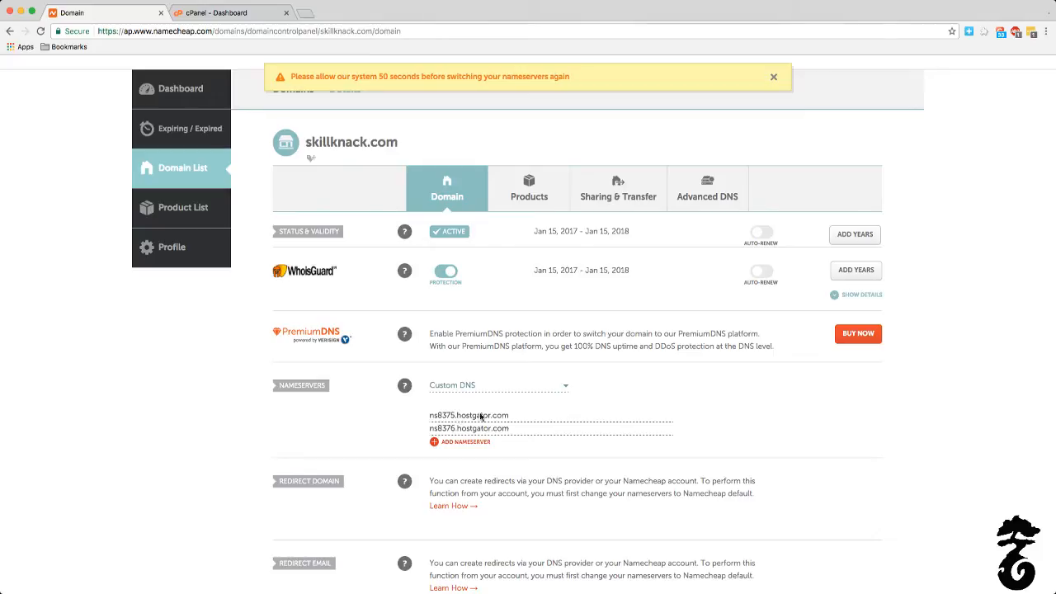
Step: Look up the secondary nameserver in HostGator's DNS info and compare it with skillknack.com's custom nameservers at Namecheap
click(275, 17)
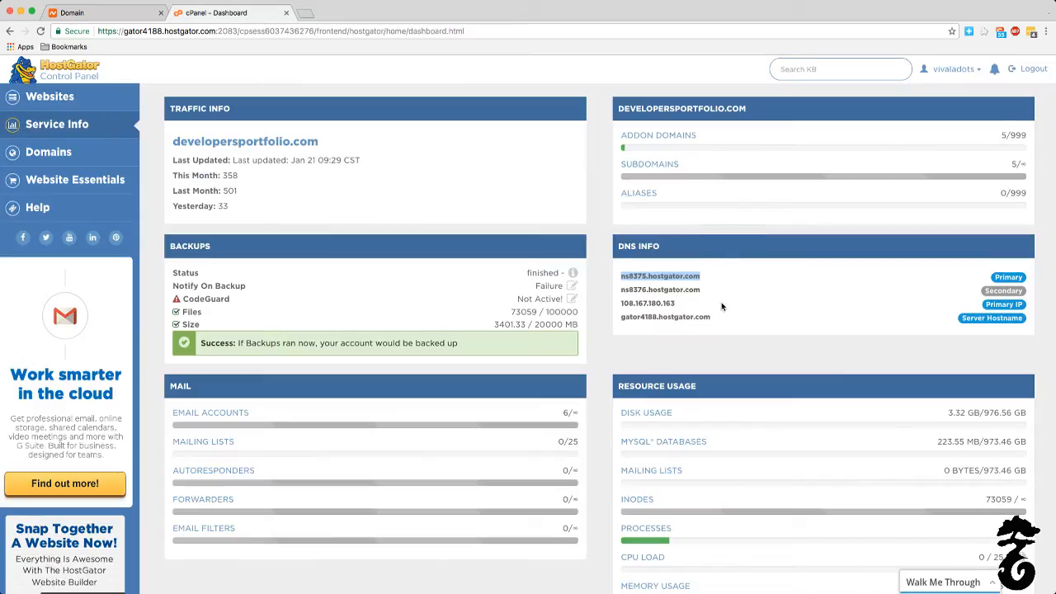
drag(707, 292, 641, 283)
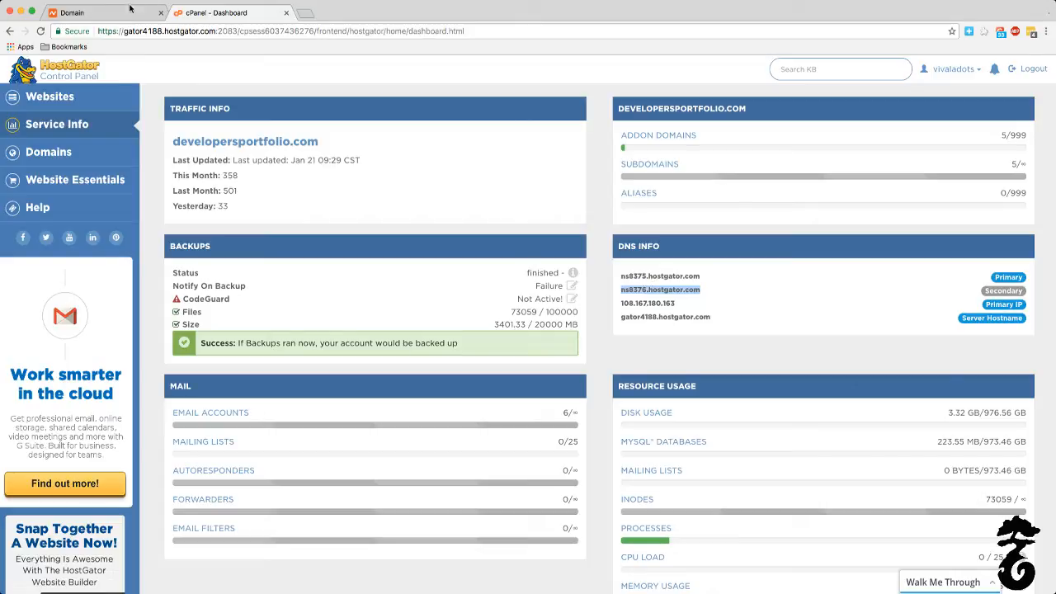
key(super+w)
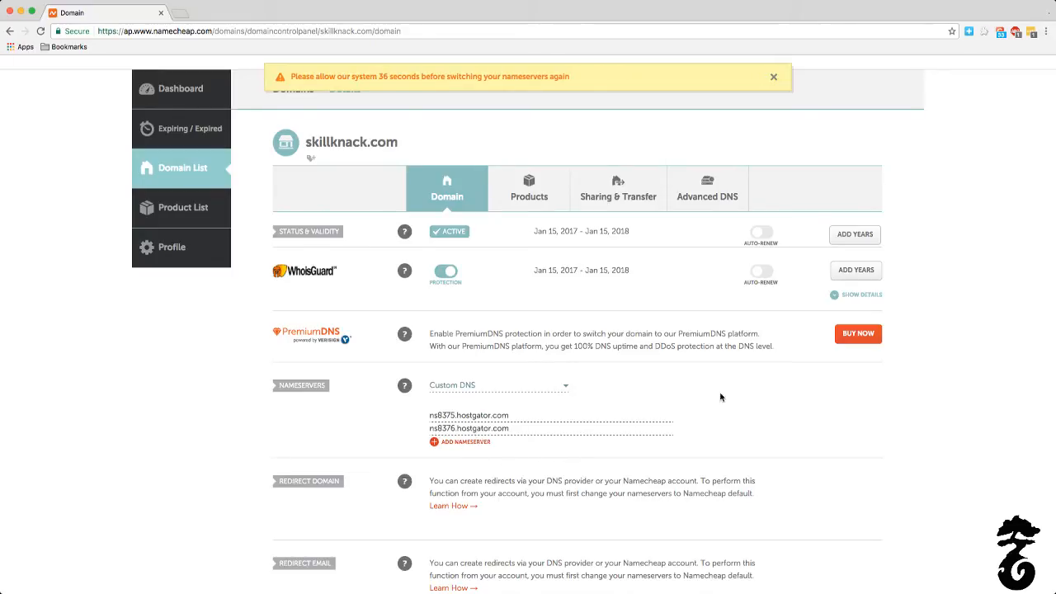
scroll(660, 437, down, 10)
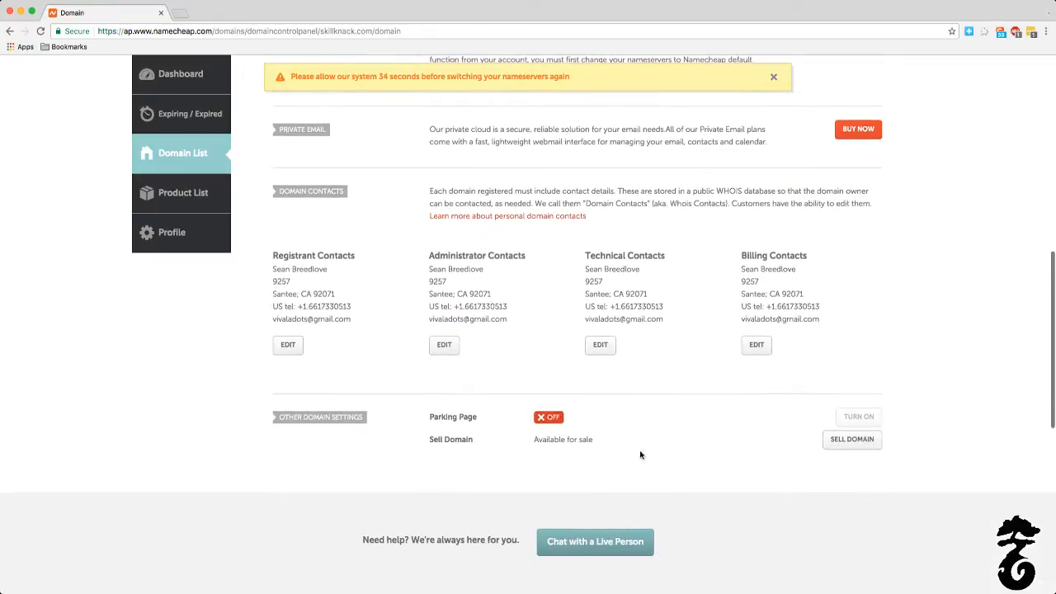
scroll(709, 415, up, 10)
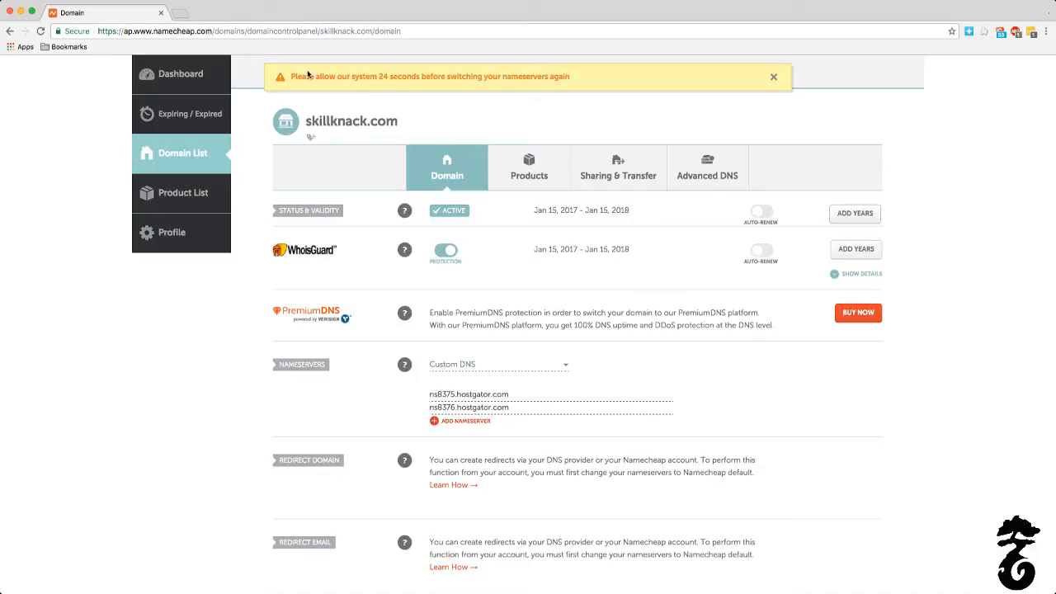
scroll(512, 130, up, 1)
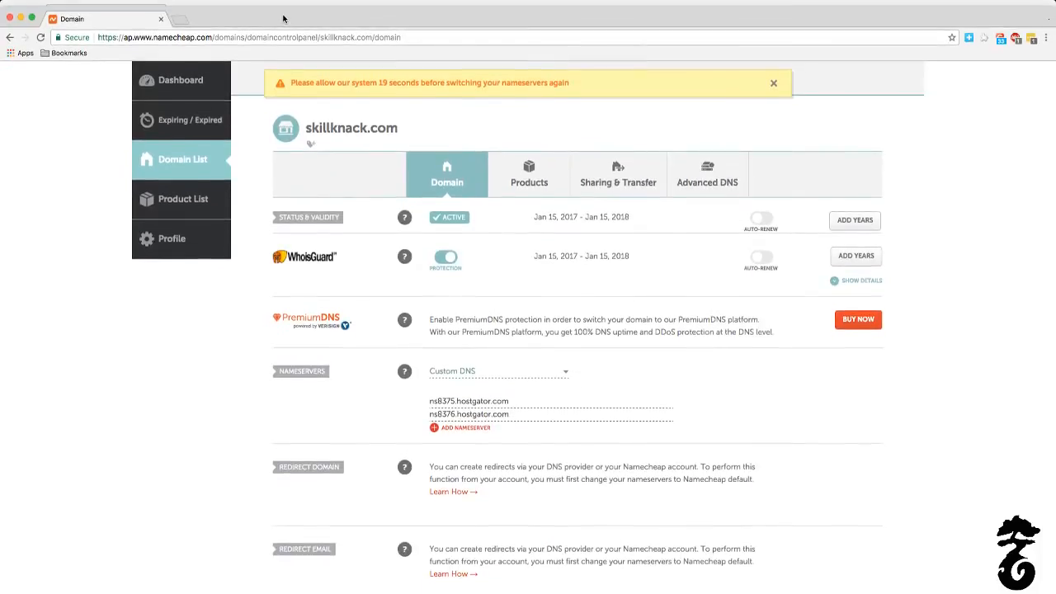
Step: Confirm OBS's display capture cropped to the Google Chrome cPanel dashboard window and minimize OBS to return to the HostGator control panel
drag(284, 18, 281, 63)
click(244, 12)
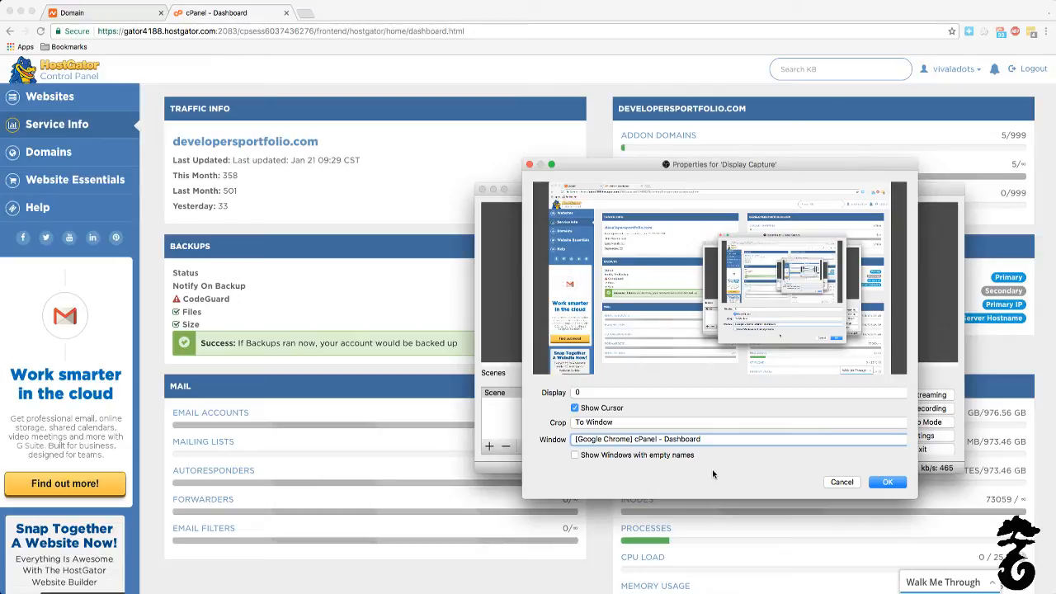
click(885, 482)
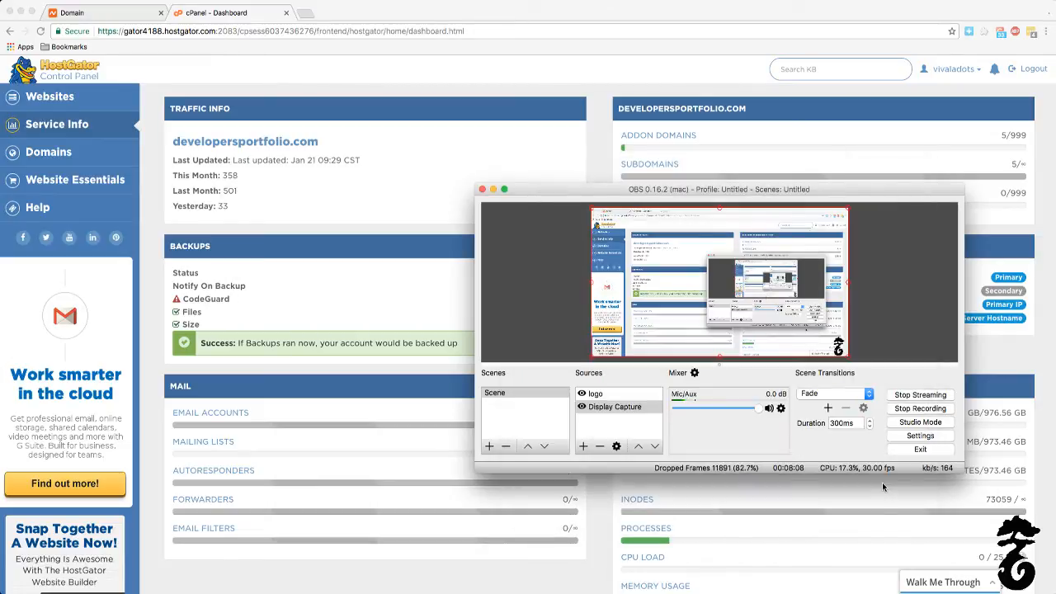
click(493, 189)
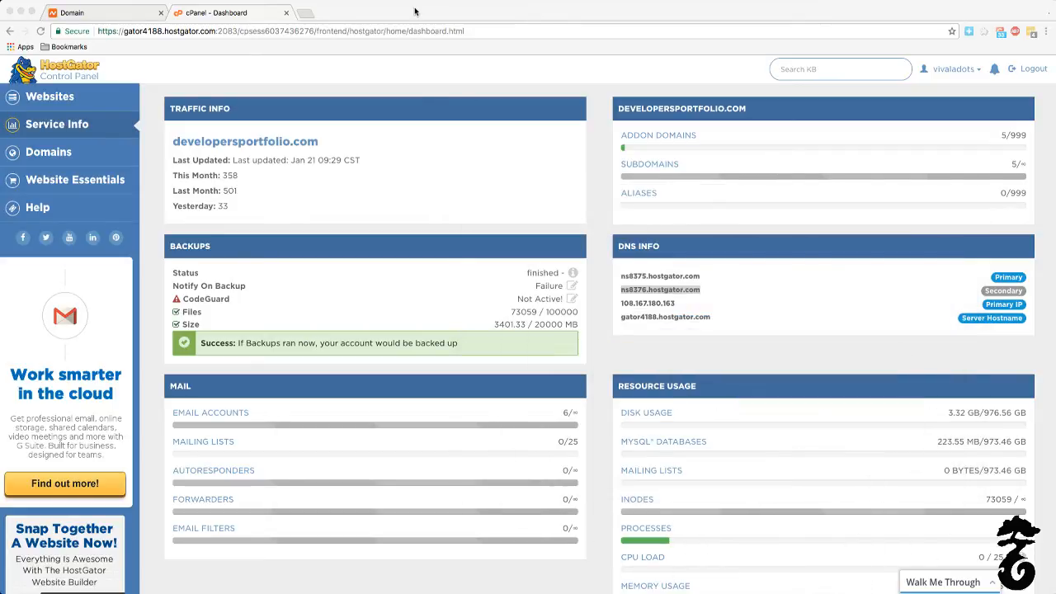
Step: Fill in HostGator's addon domain form for skillknack.com, with subdomain skillknack and document root public_html/skillknack.com, and review the existing addon domains
click(54, 97)
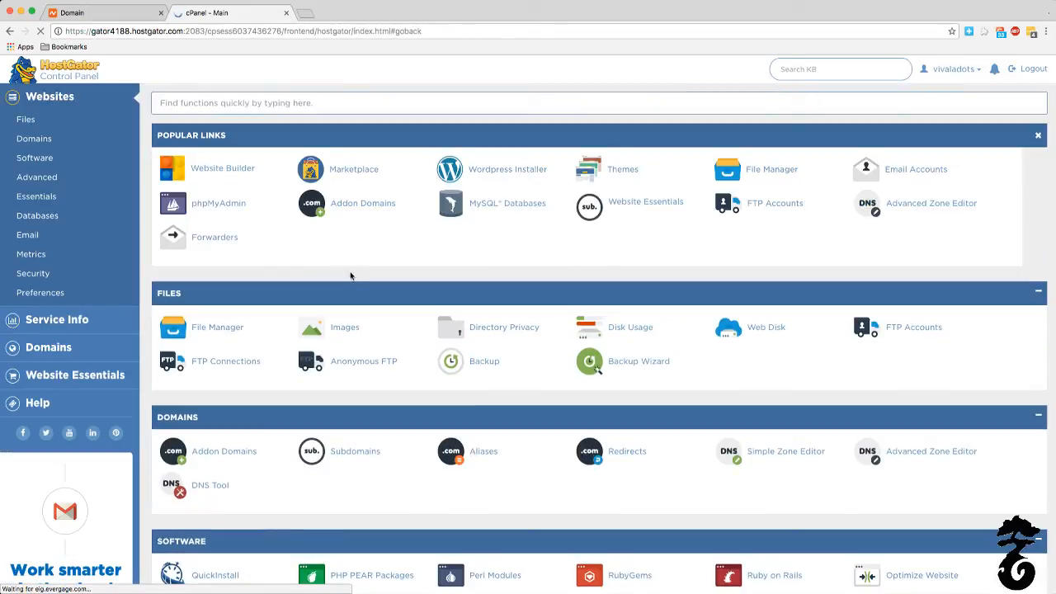
click(357, 210)
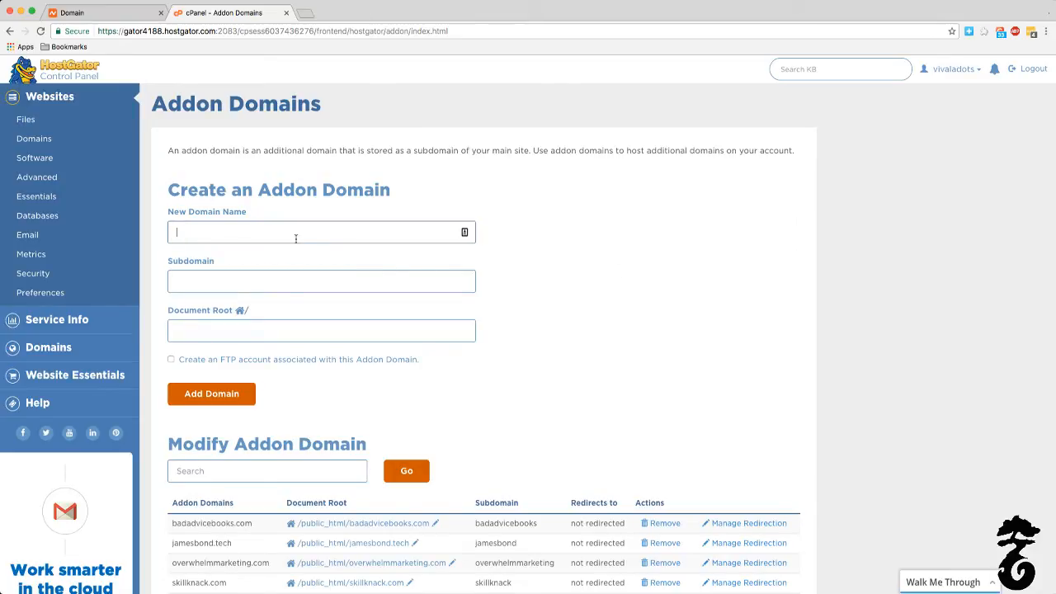
text(skil)
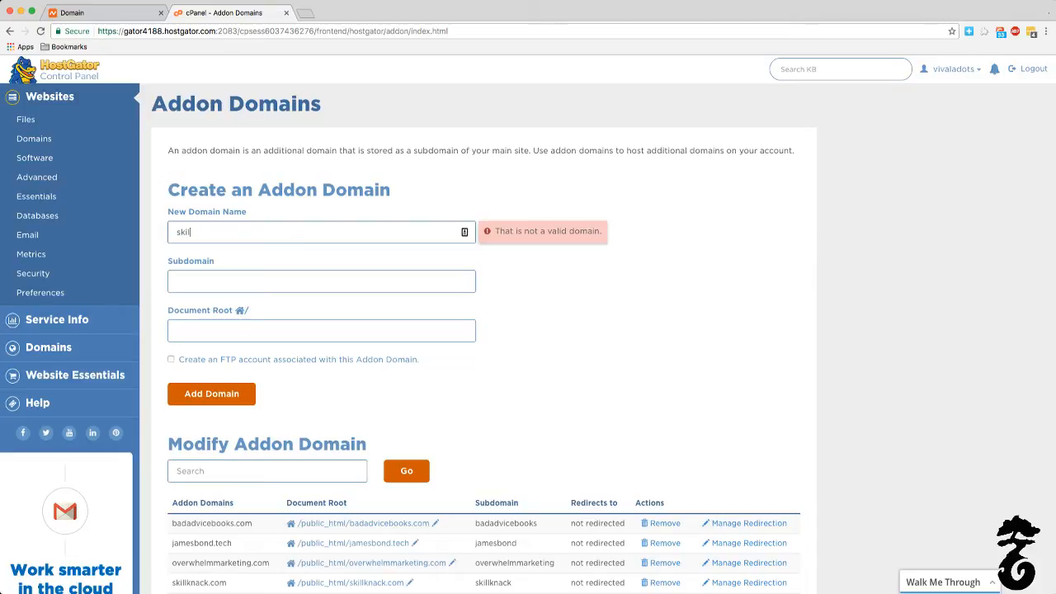
text(lknack.com)
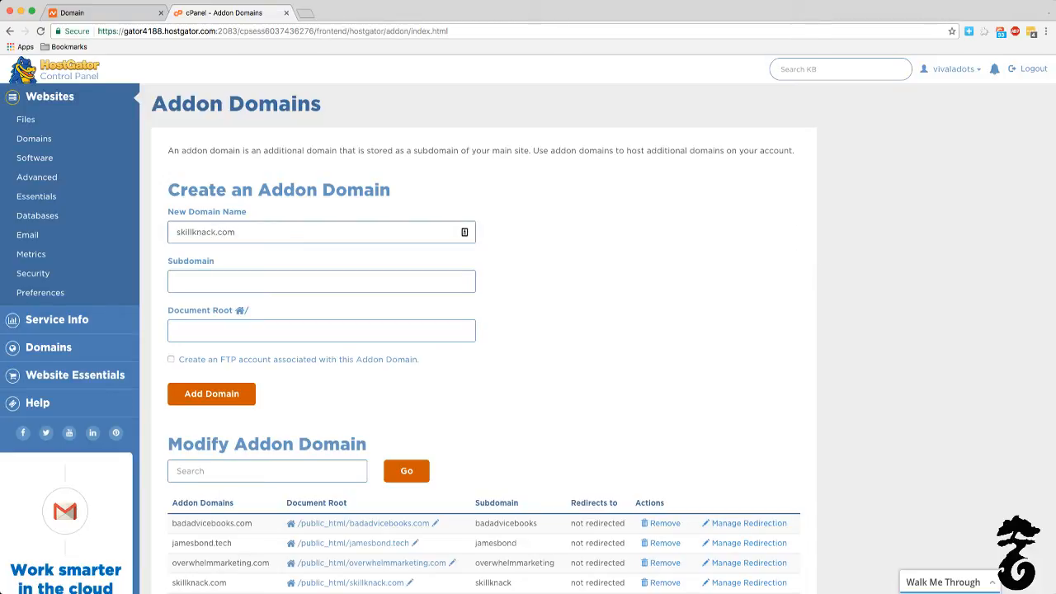
click(545, 222)
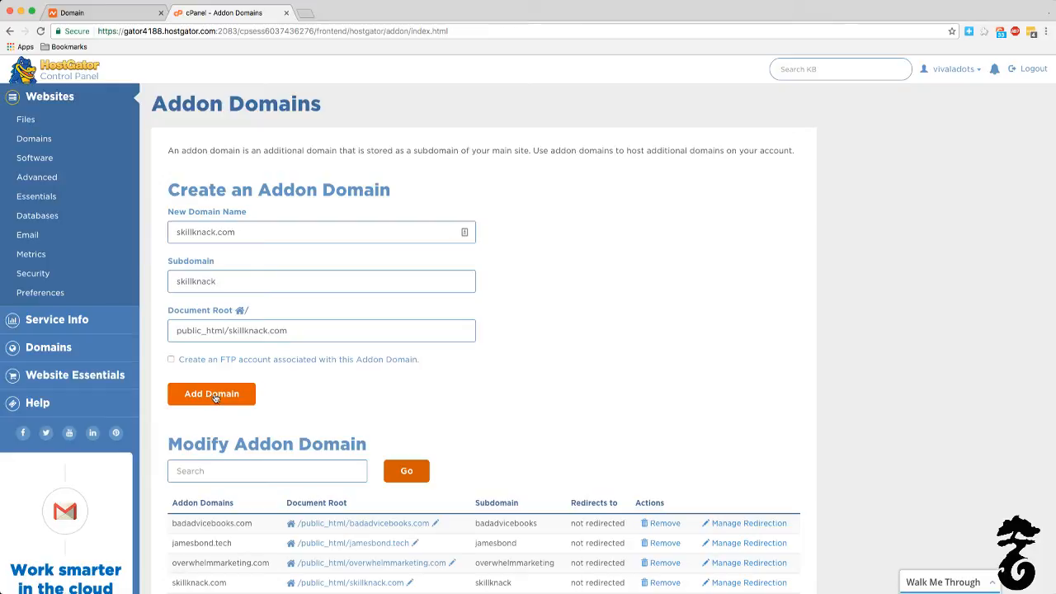
scroll(396, 391, down, 5)
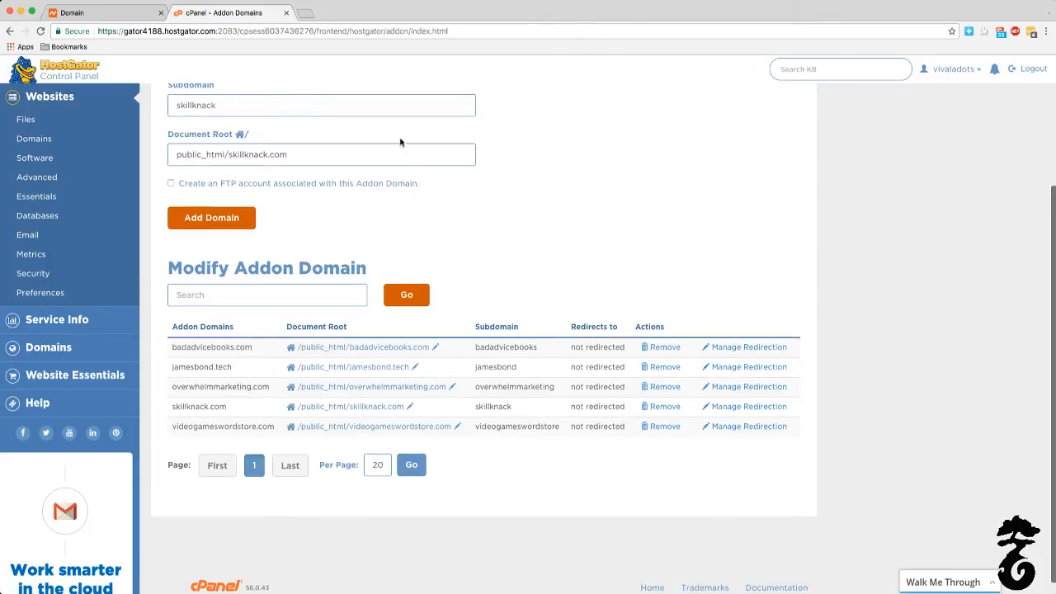
Step: Start a WordPress installation through QuickInstall with skillknack.com as the install domain and proceed to the blog title and admin details form
click(56, 97)
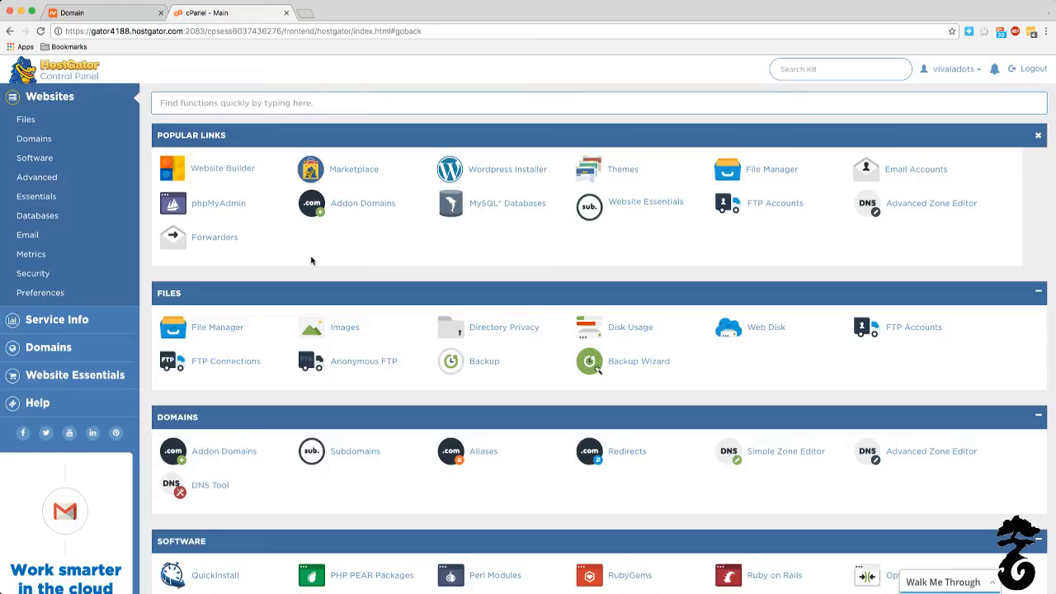
scroll(311, 260, down, 4)
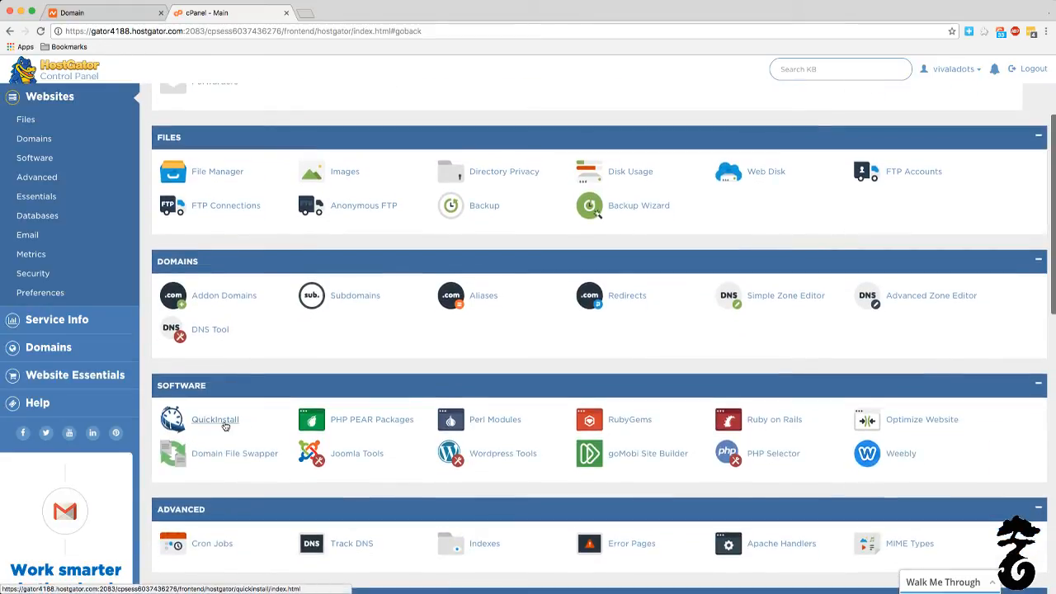
click(223, 421)
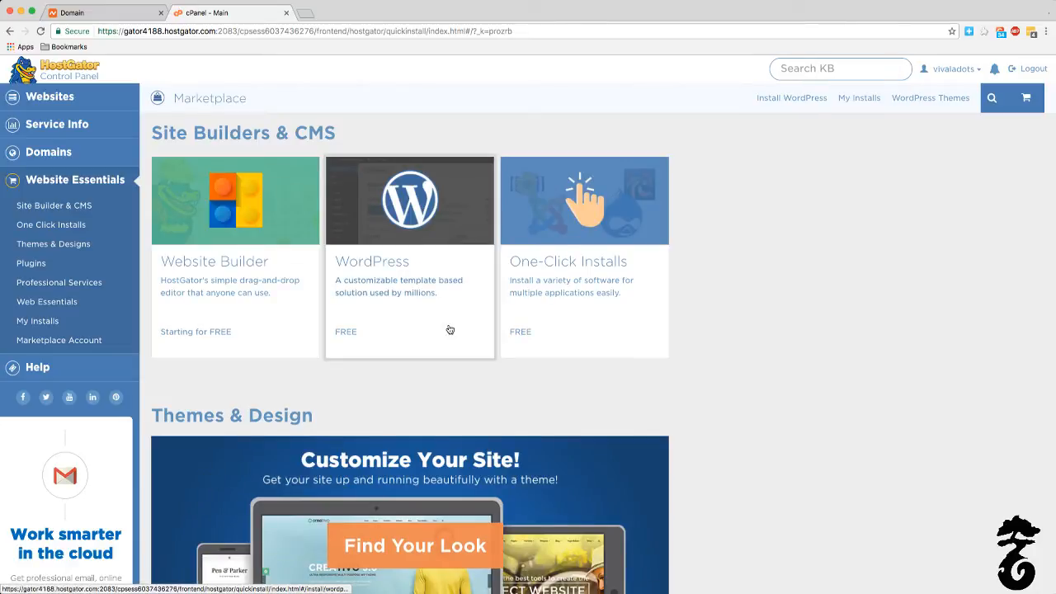
click(406, 234)
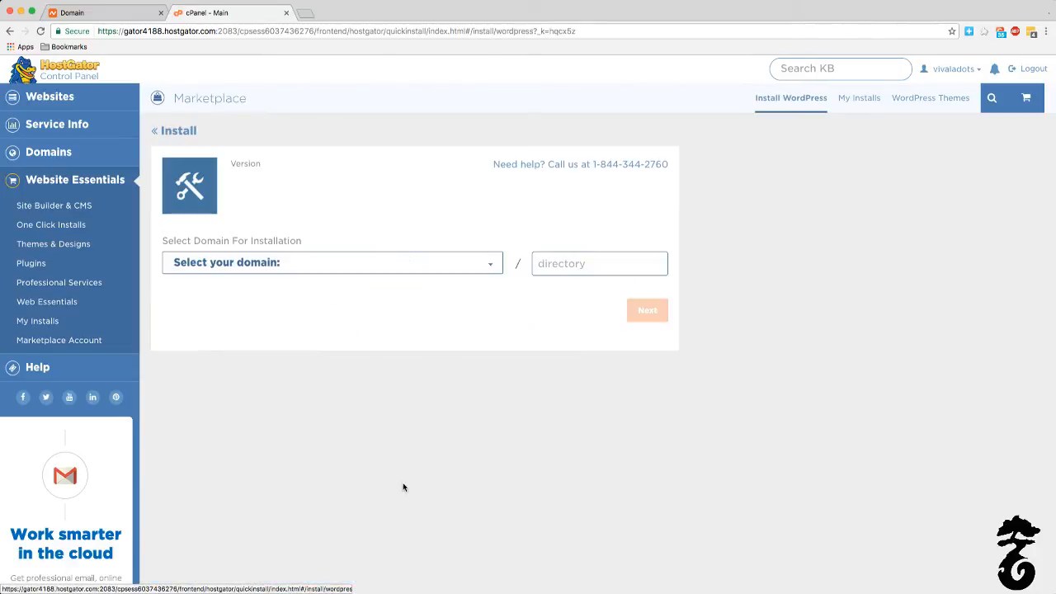
click(379, 266)
click(385, 269)
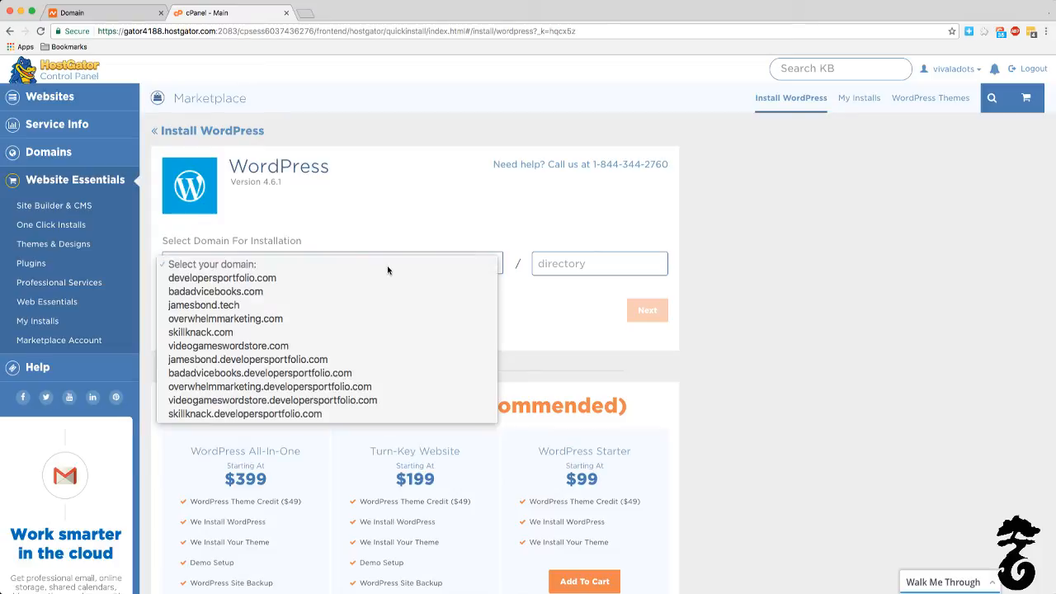
click(351, 332)
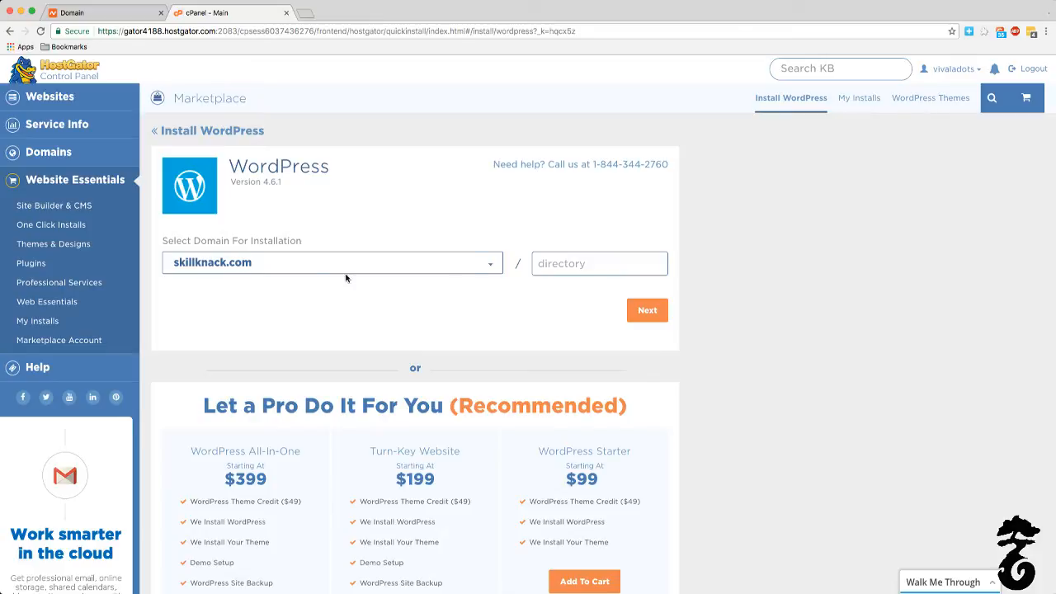
click(664, 307)
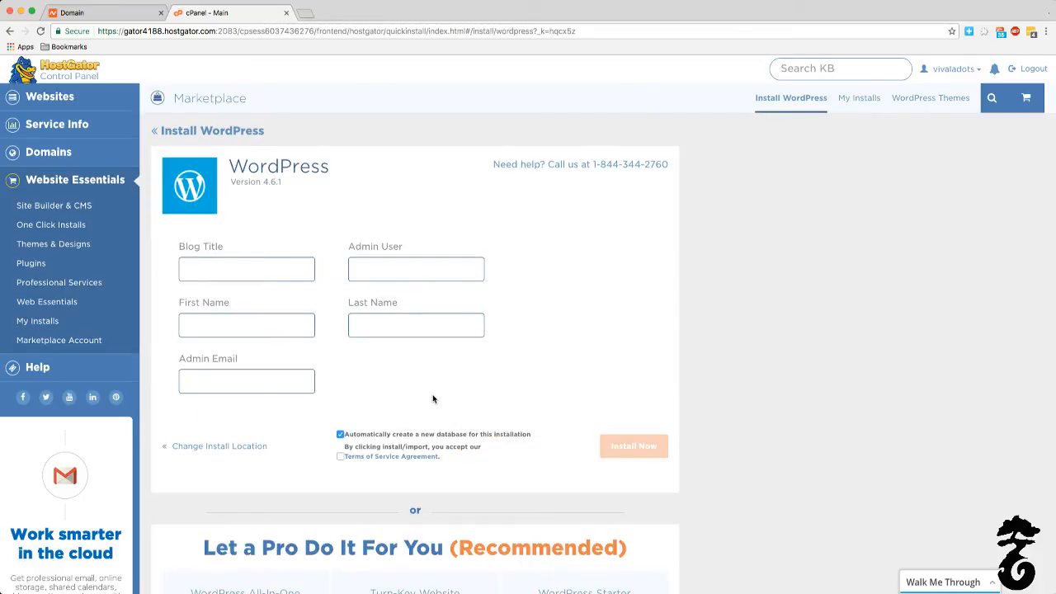
click(215, 267)
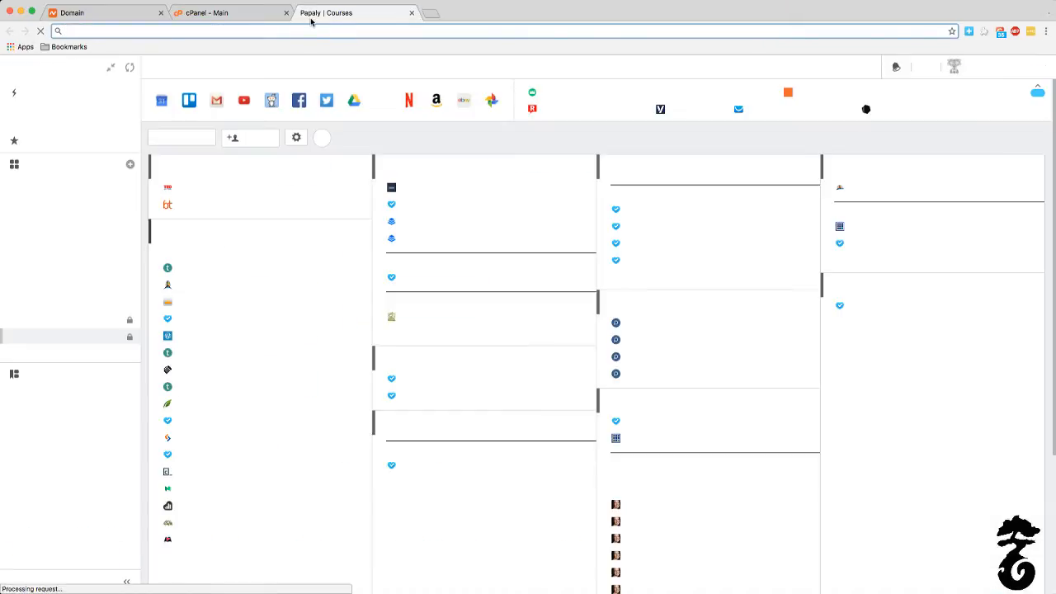
Step: Close the HostGator control panel, go to skillknack.com/wp-admin and log in to WordPress with the saved credentials
click(277, 13)
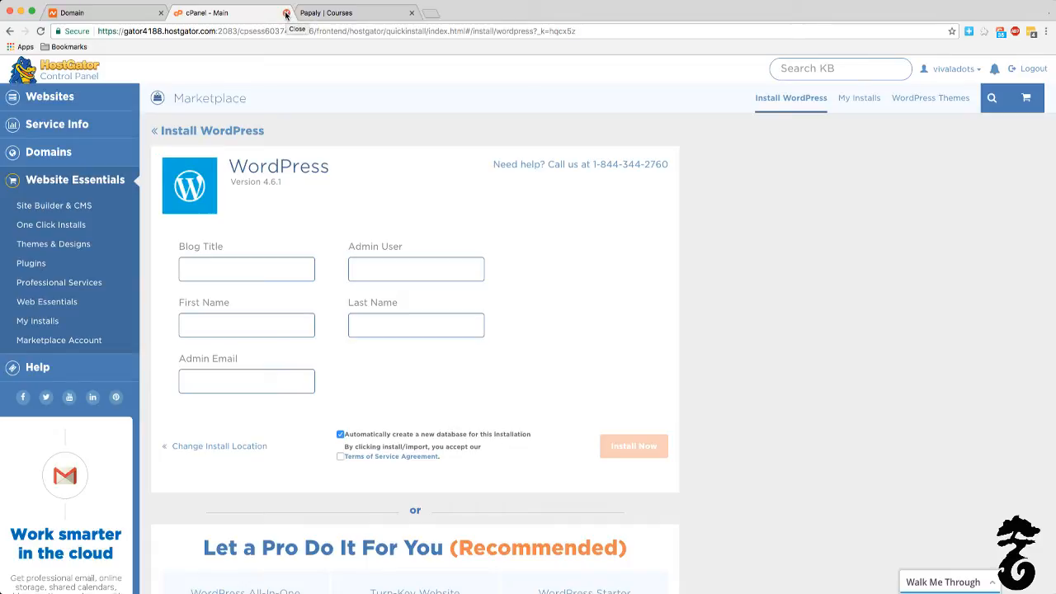
click(286, 14)
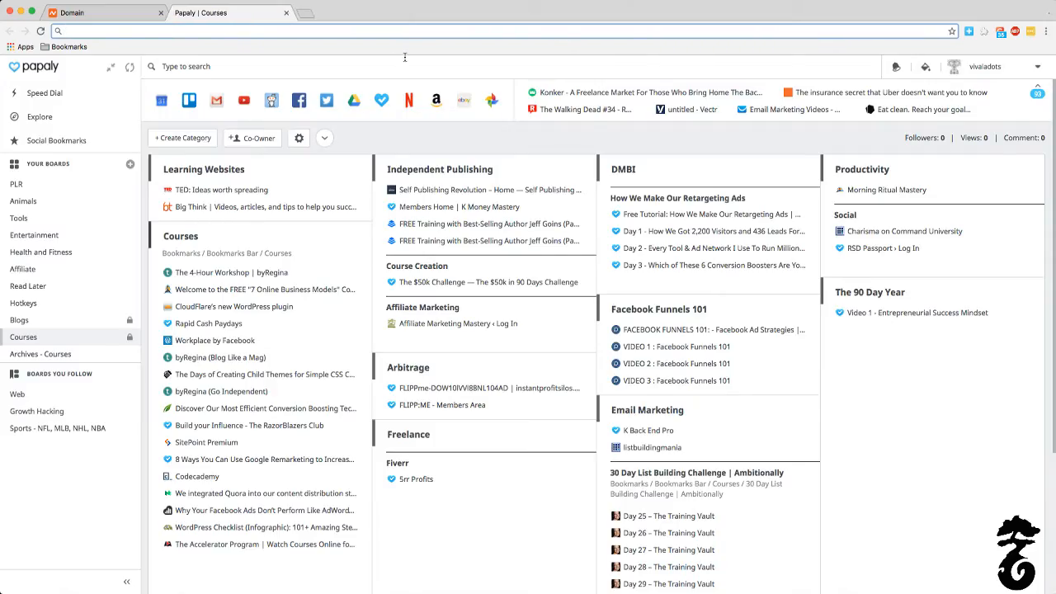
text(skillknack)
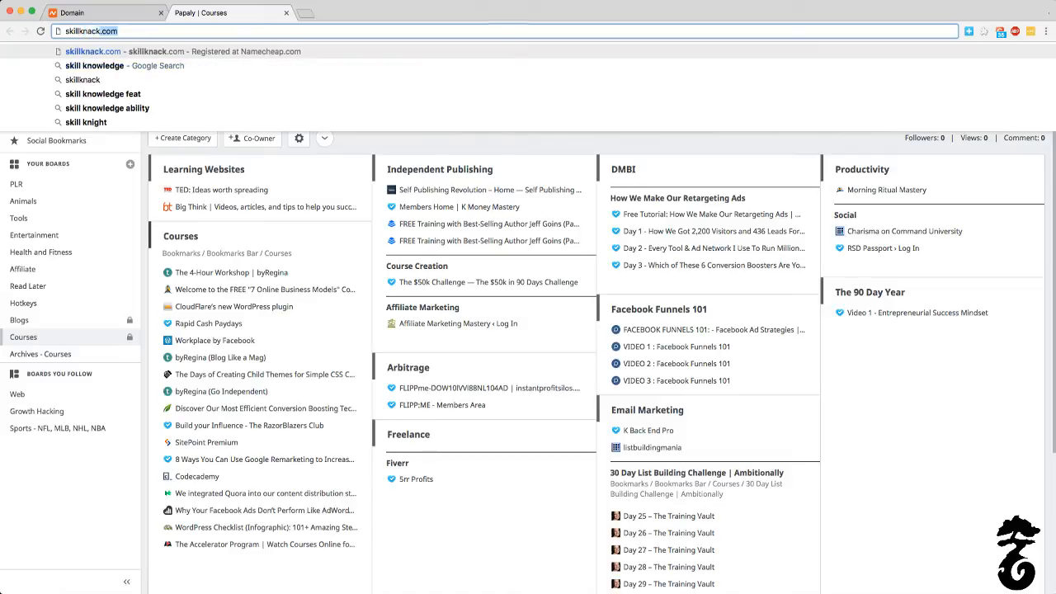
text(.com)
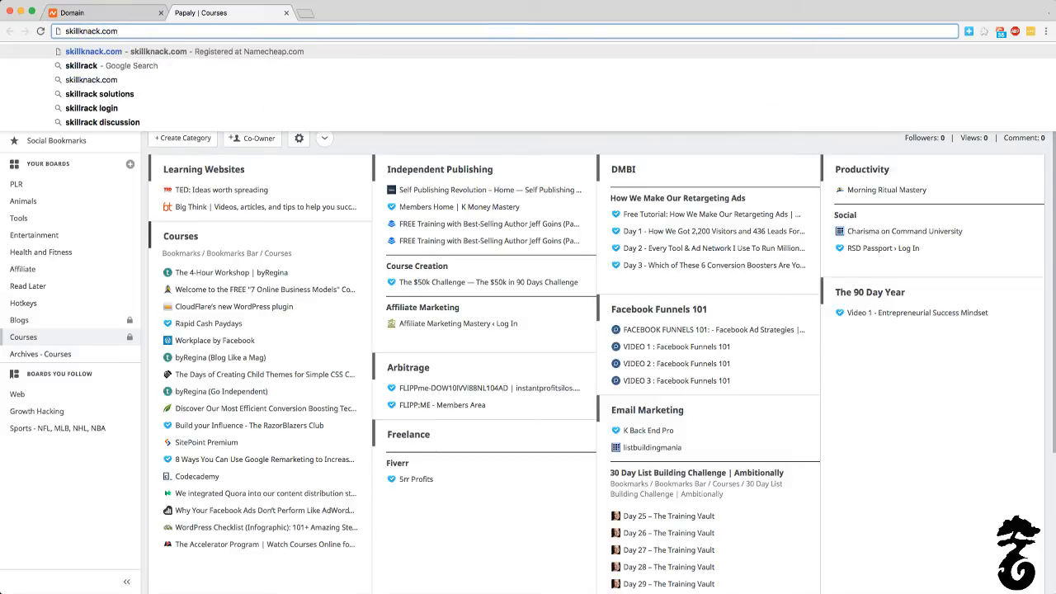
text(/)
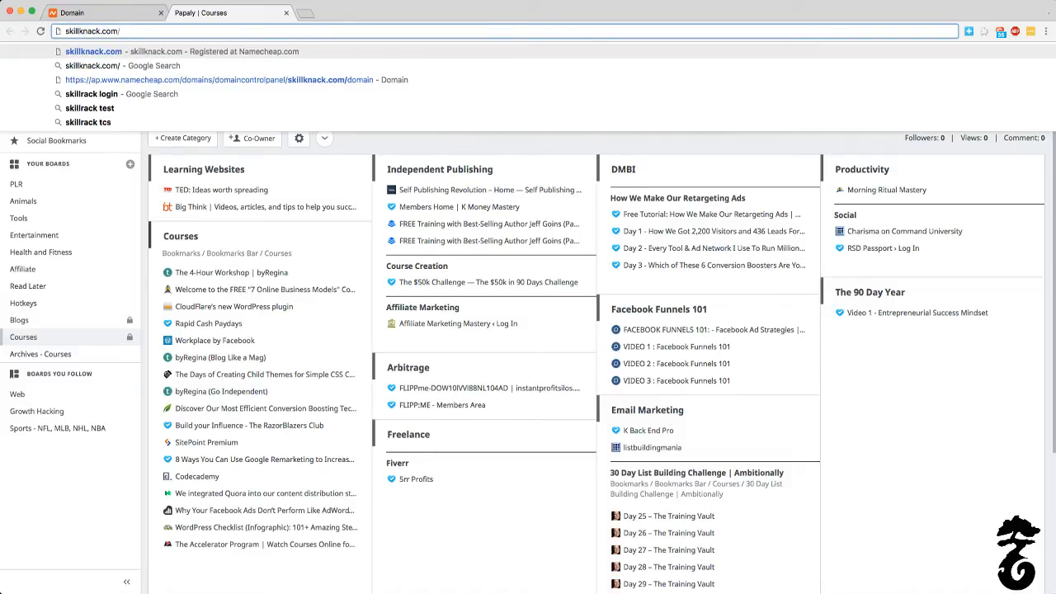
text(wp)
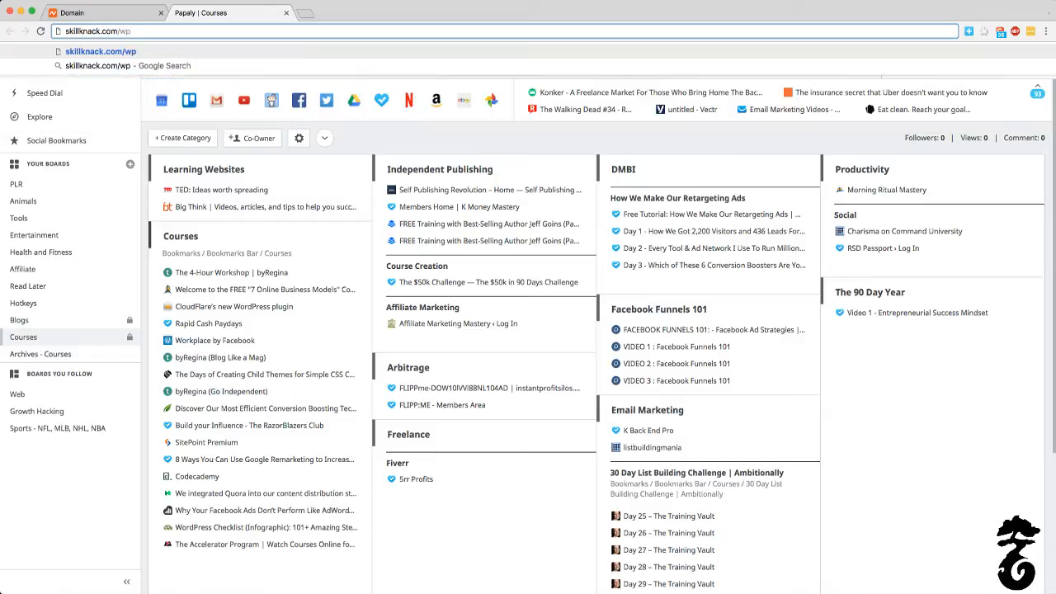
text(-admin)
key(Return)
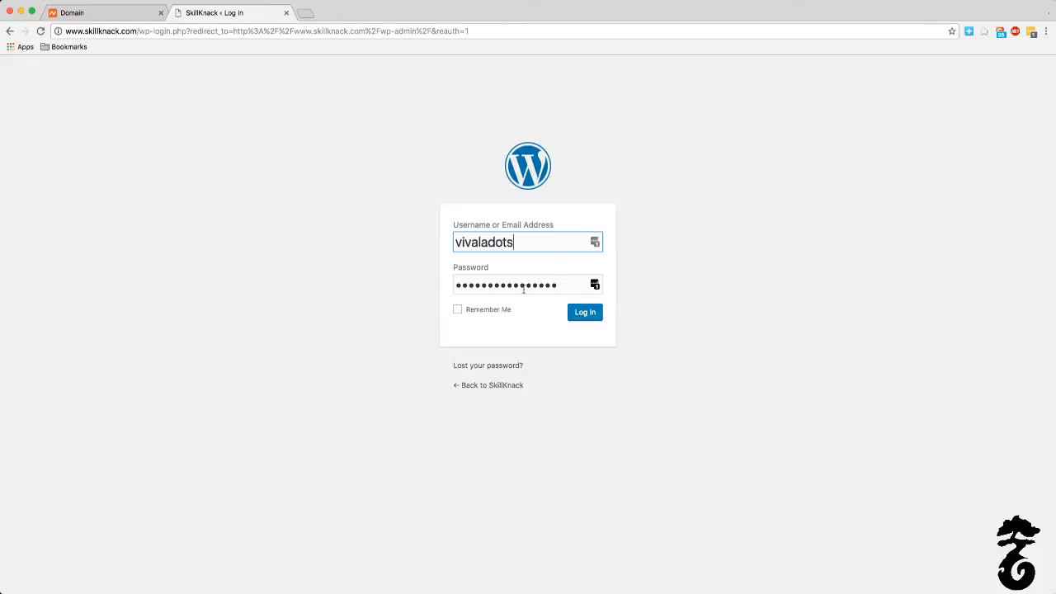
click(586, 315)
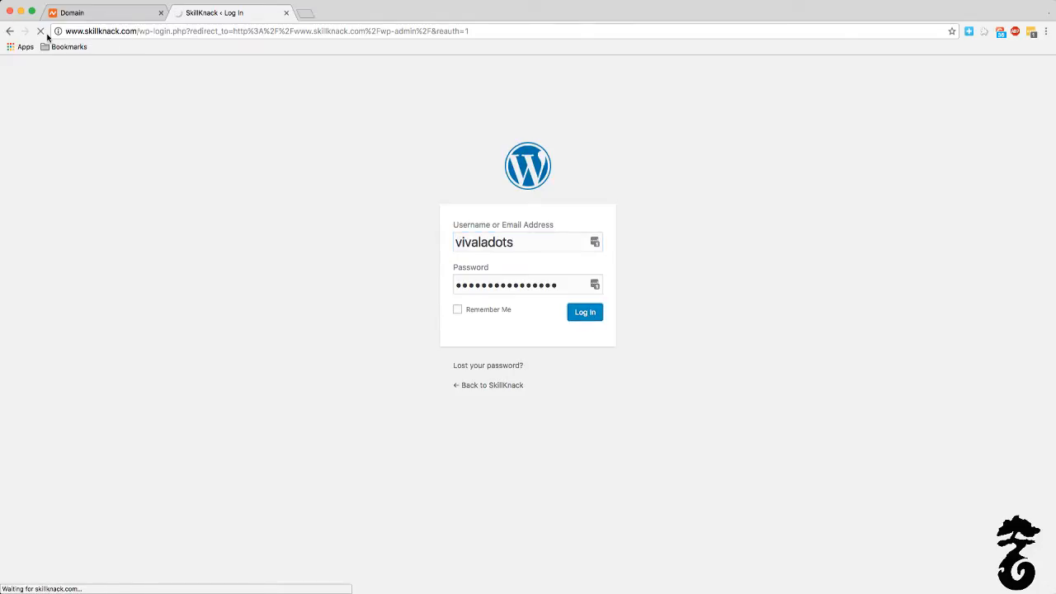
click(89, 15)
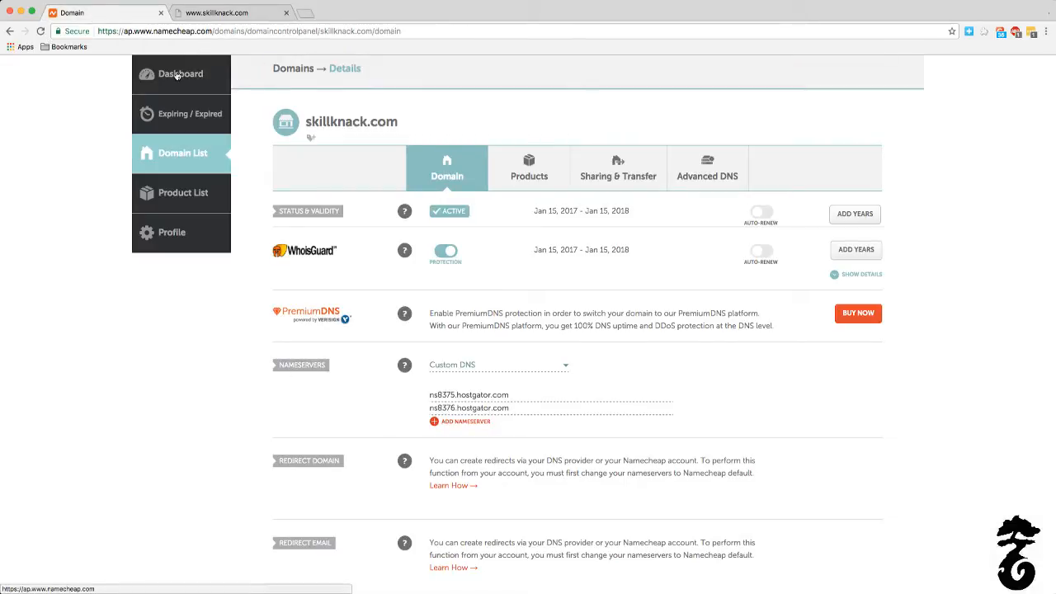
click(160, 12)
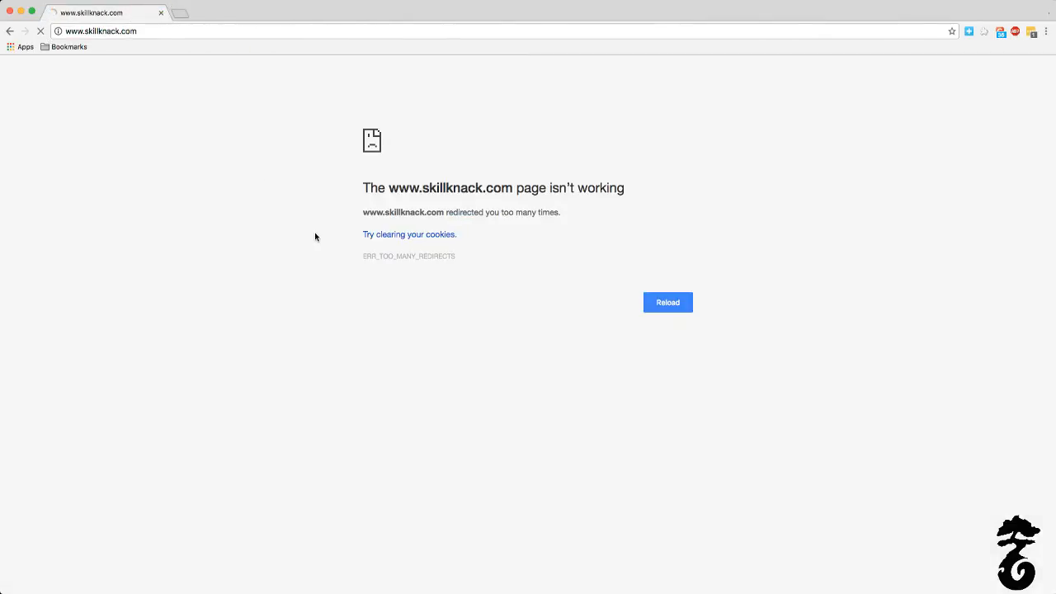
click(674, 304)
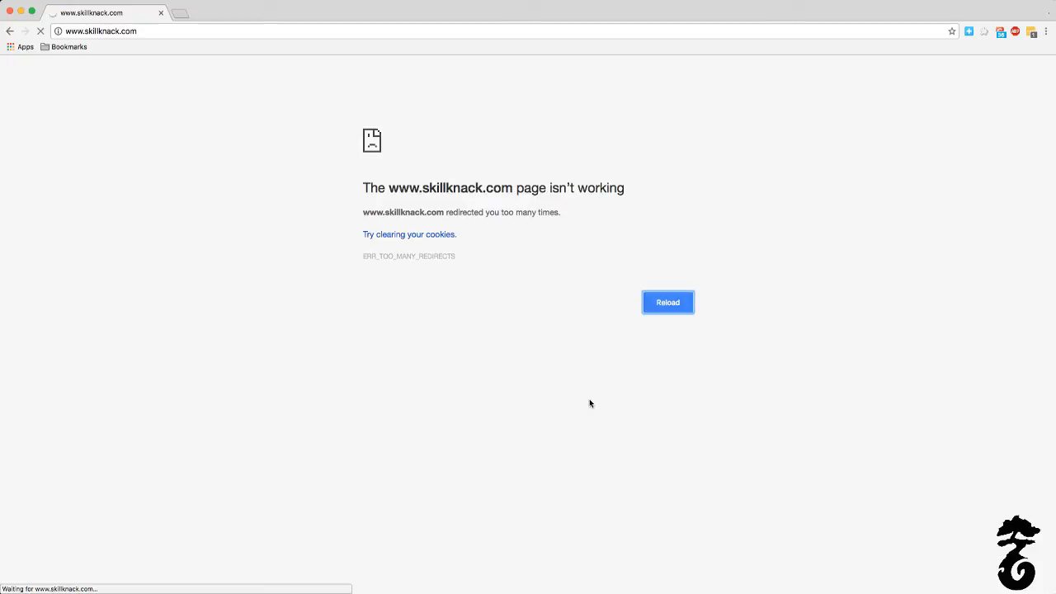
click(660, 311)
click(186, 31)
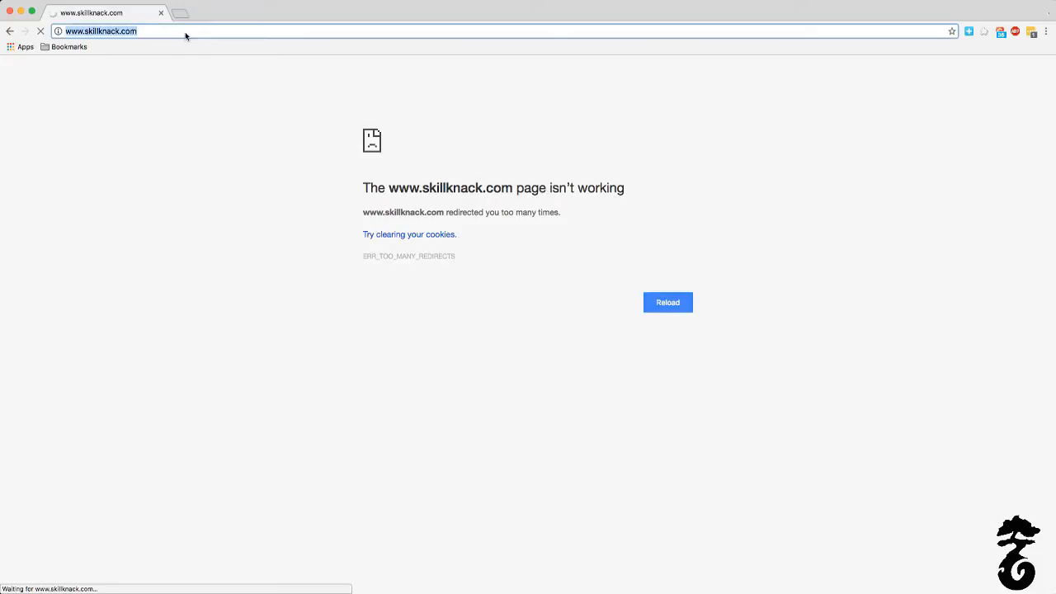
click(198, 32)
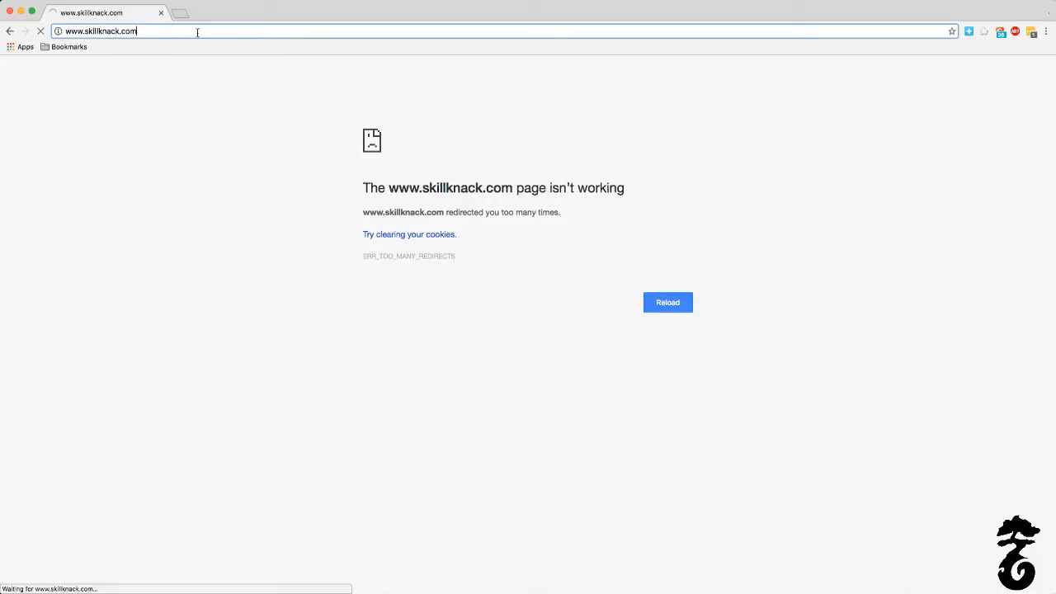
key(Return)
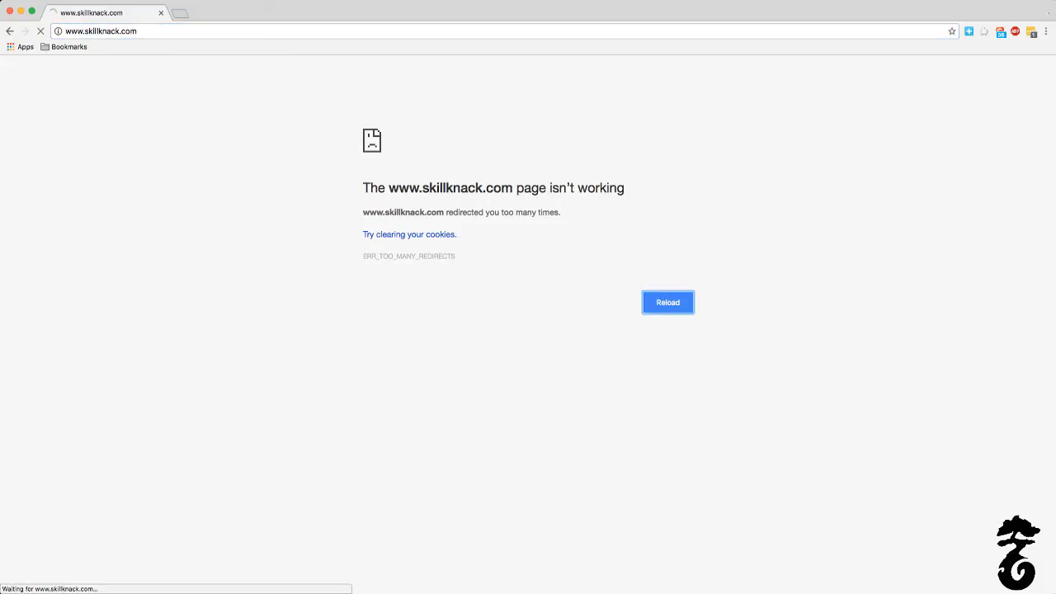
Step: Open skillknack.com in a new tab, close the older tab, and retry loading the site
click(177, 14)
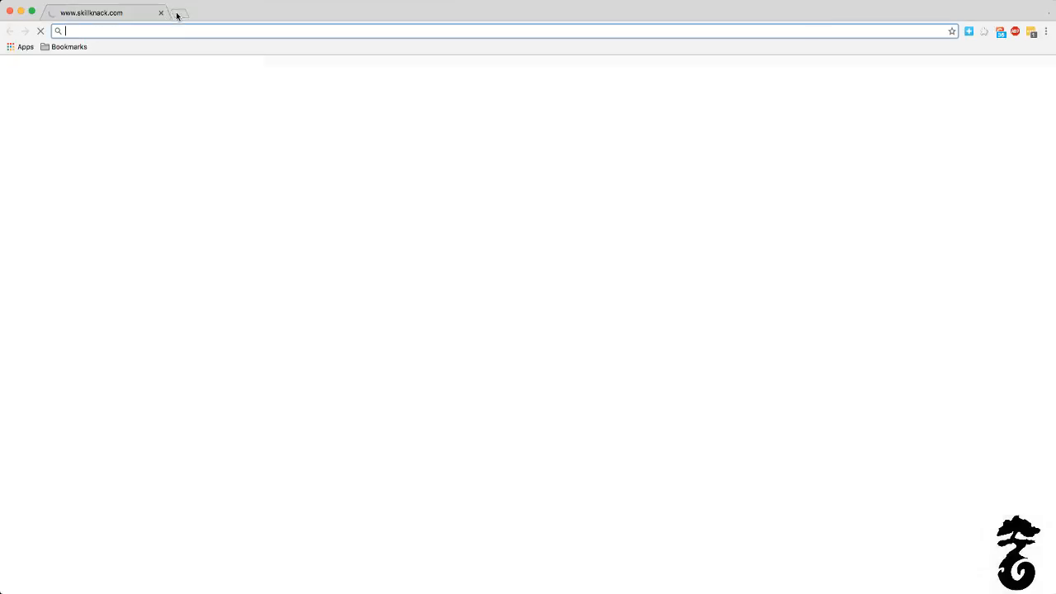
text(skillkn)
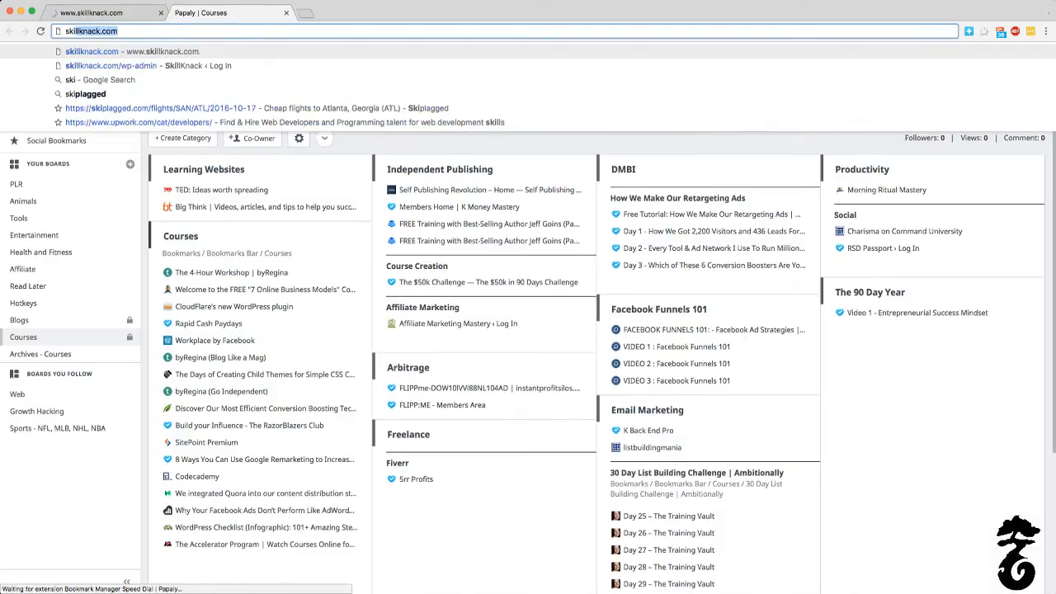
text(ack.com)
key(Return)
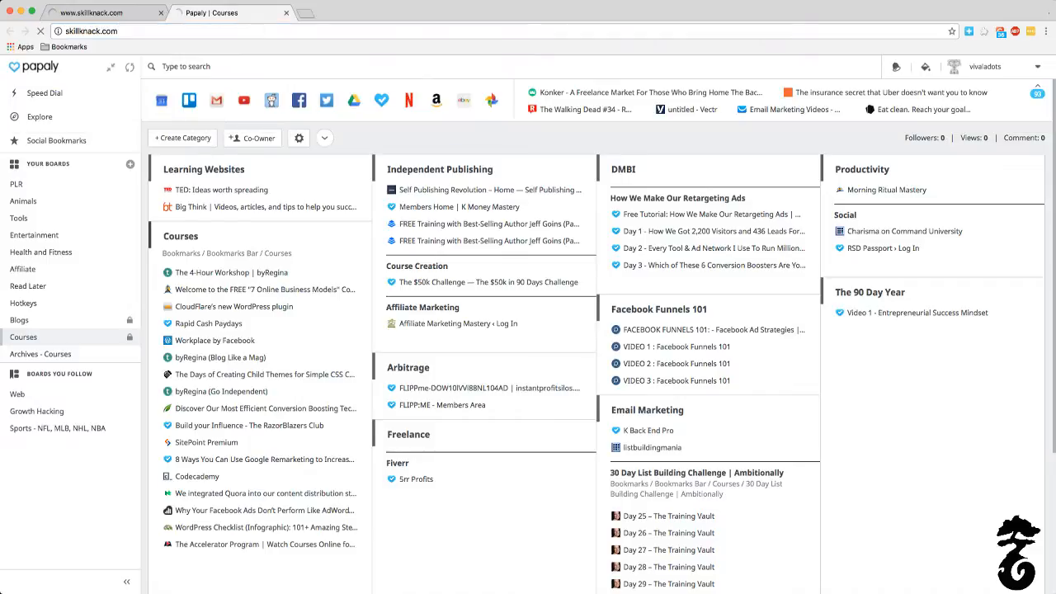
click(162, 14)
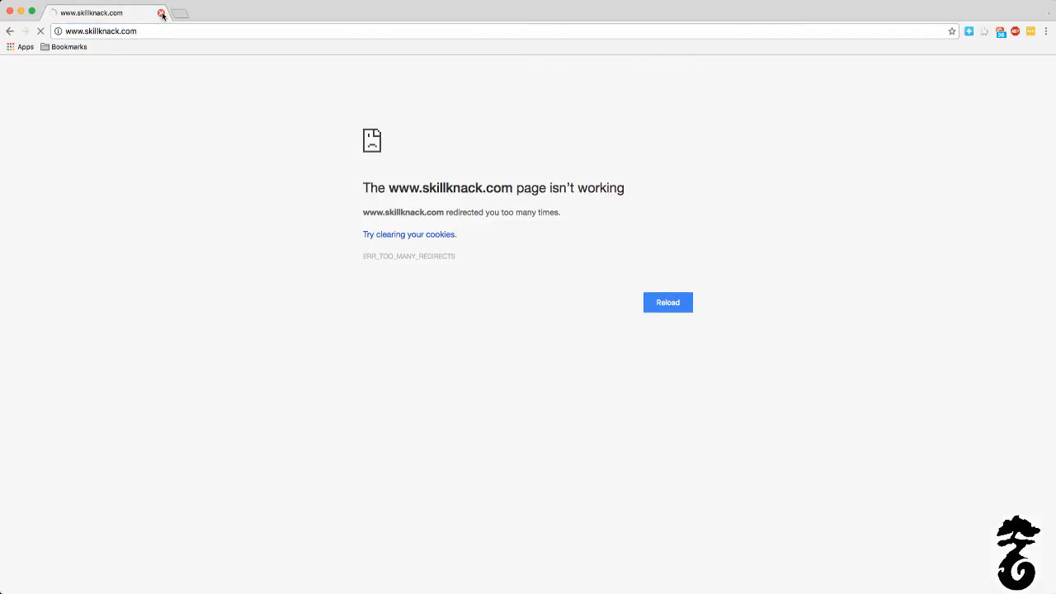
click(668, 303)
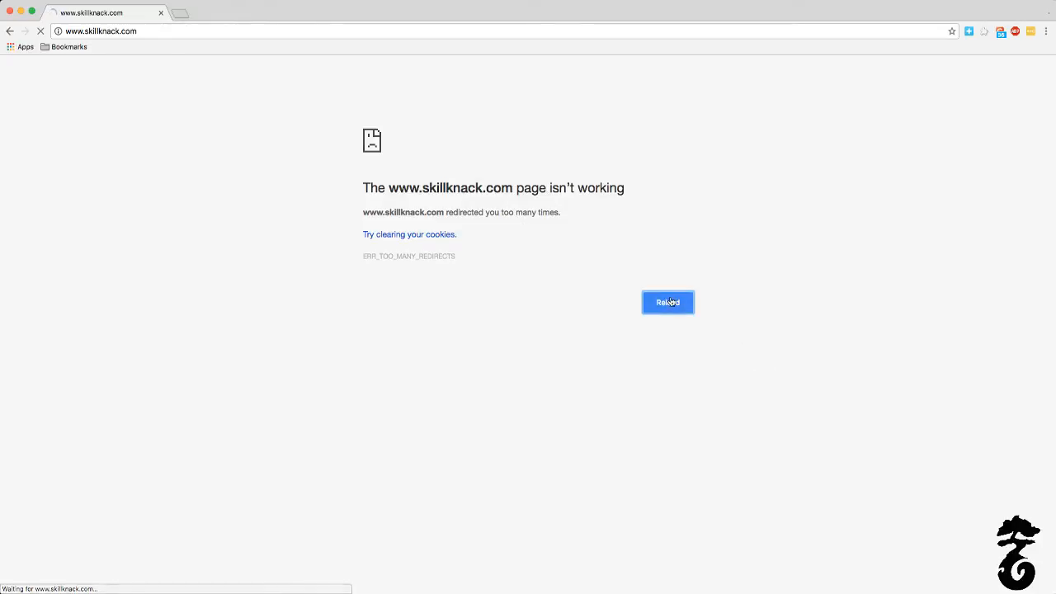
click(679, 311)
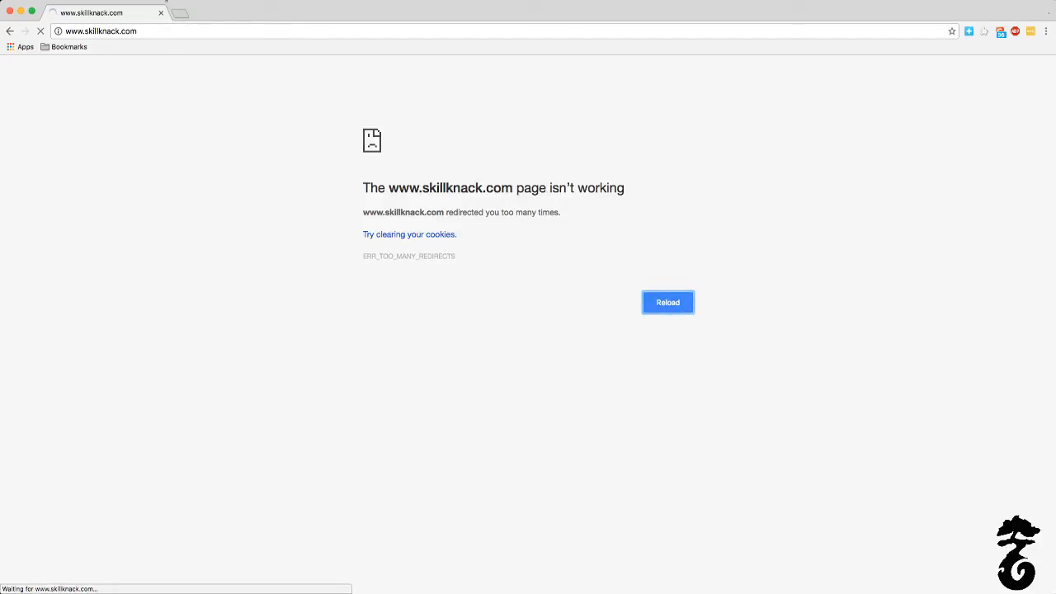
click(146, 30)
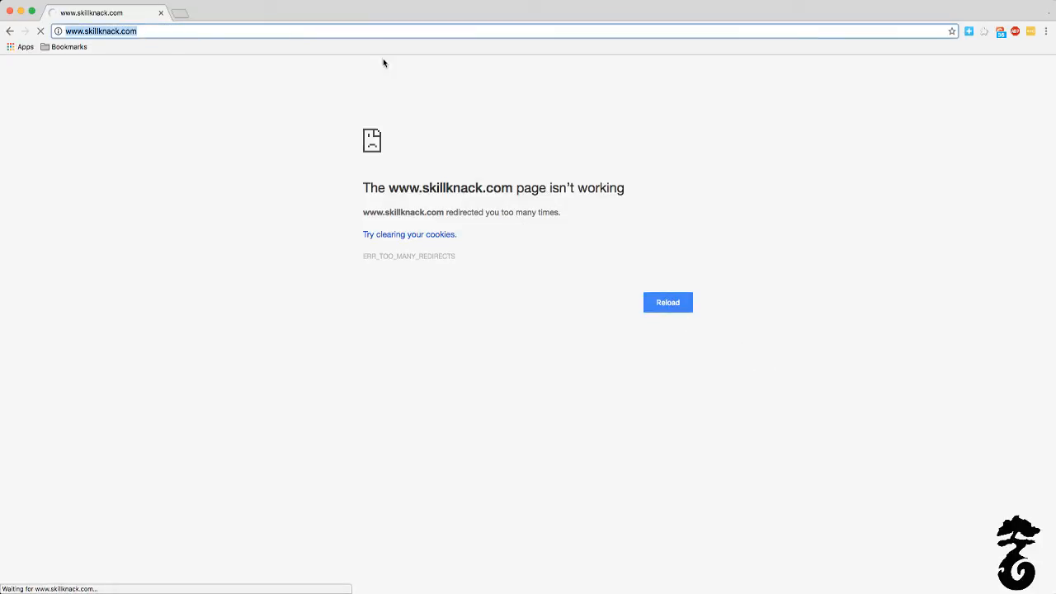
click(169, 33)
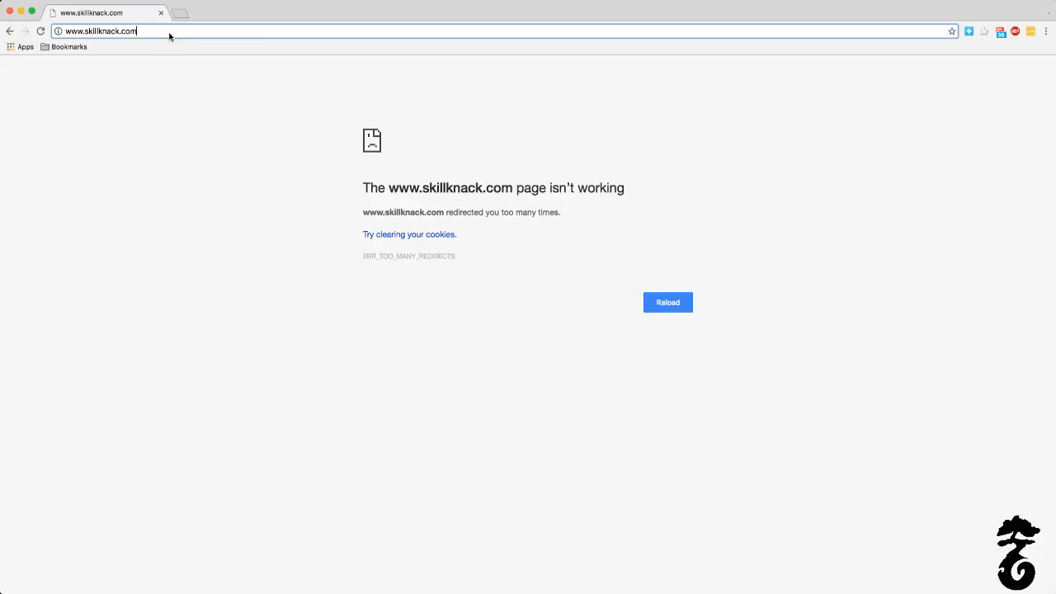
text(/)
key(Return)
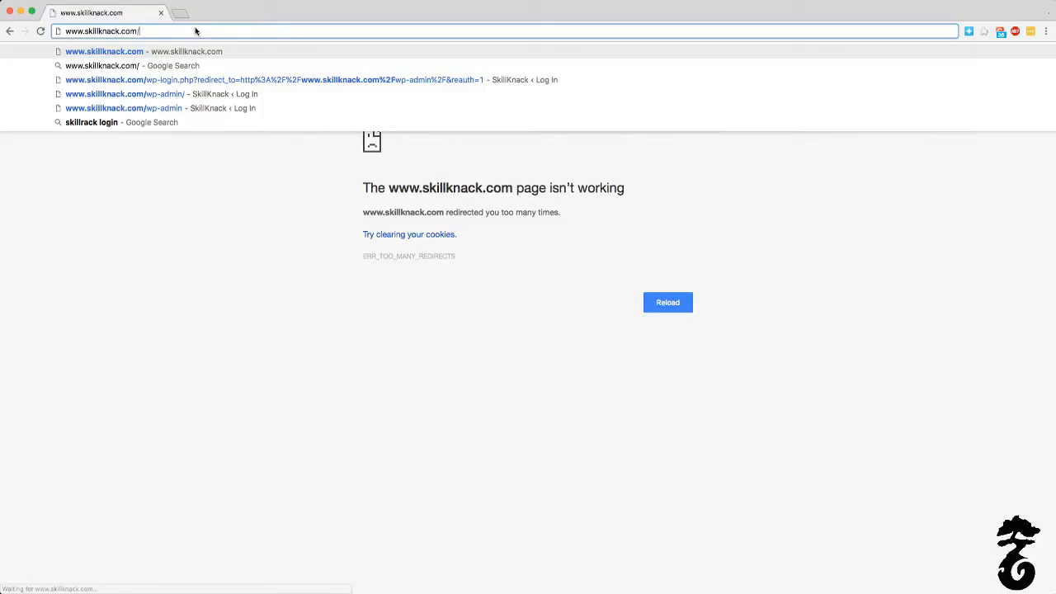
text(cpanel)
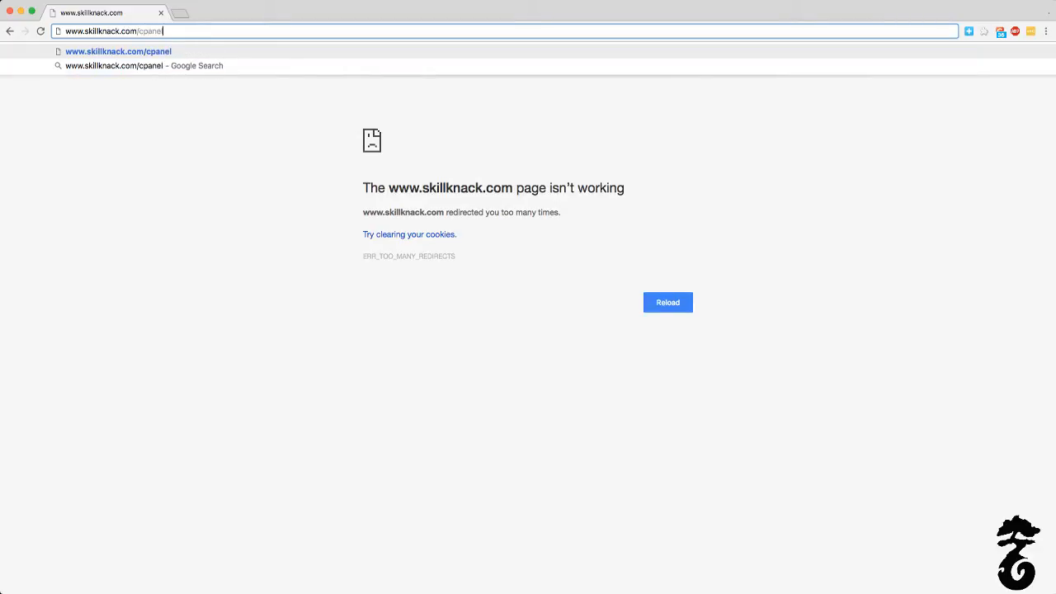
key(Return)
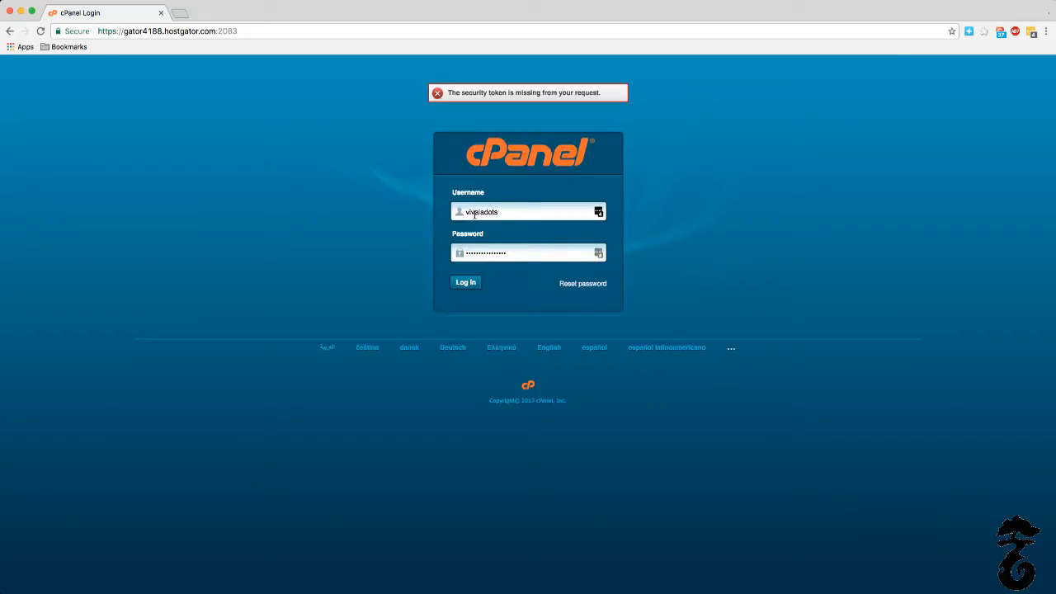
Step: Log in to cPanel with the saved credentials and open Addon Domains to review the existing addon domain list
click(463, 283)
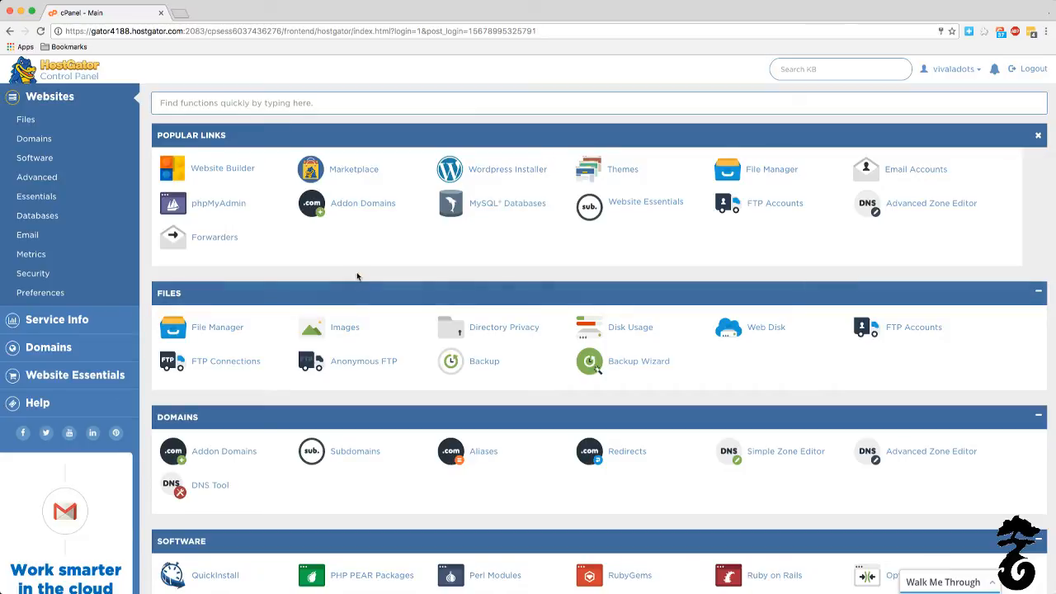
click(355, 207)
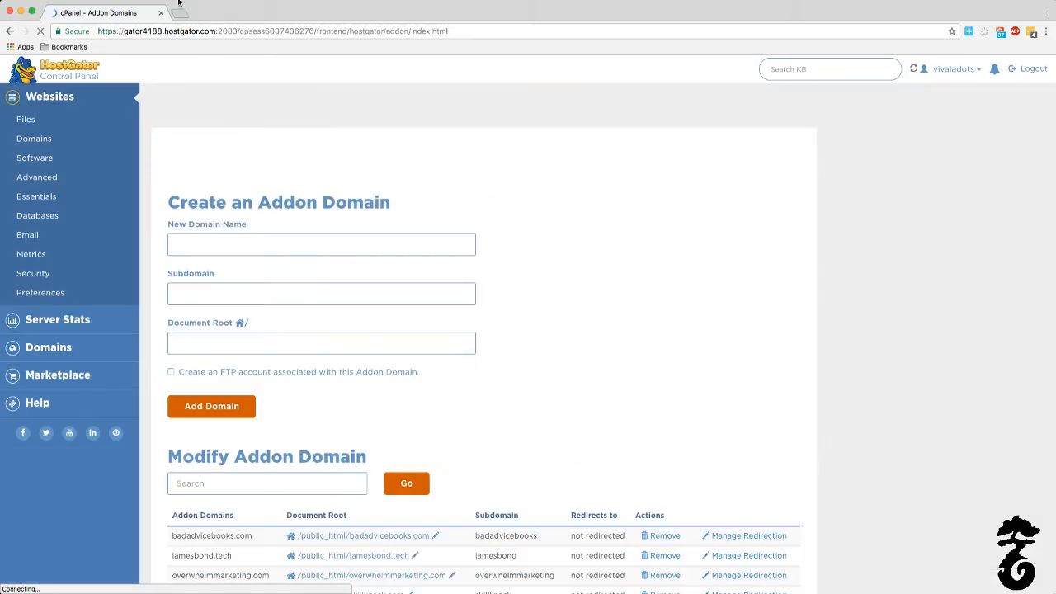
scroll(231, 393, down, 5)
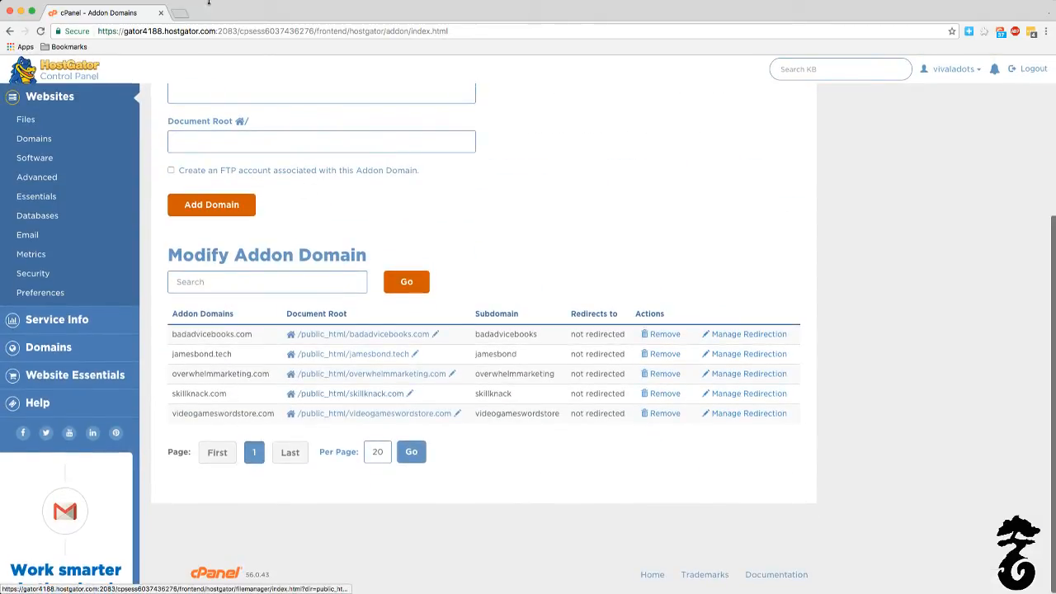
Step: Load skillknack.com in a separate tab beside the Addon Domains page and refresh it to check the site
click(179, 13)
text(ski)
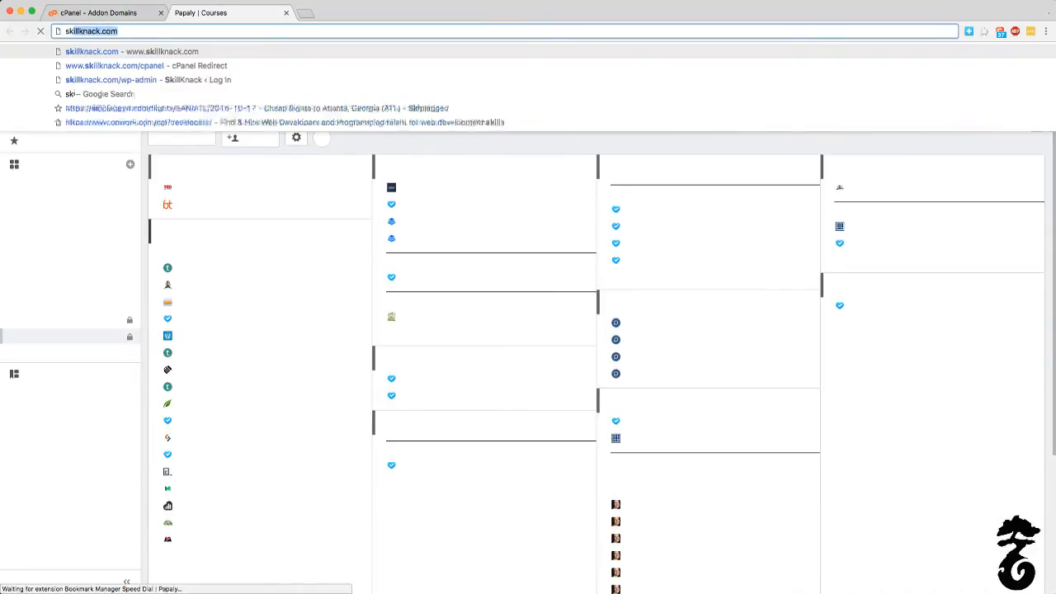
text(llknack.com)
key(Return)
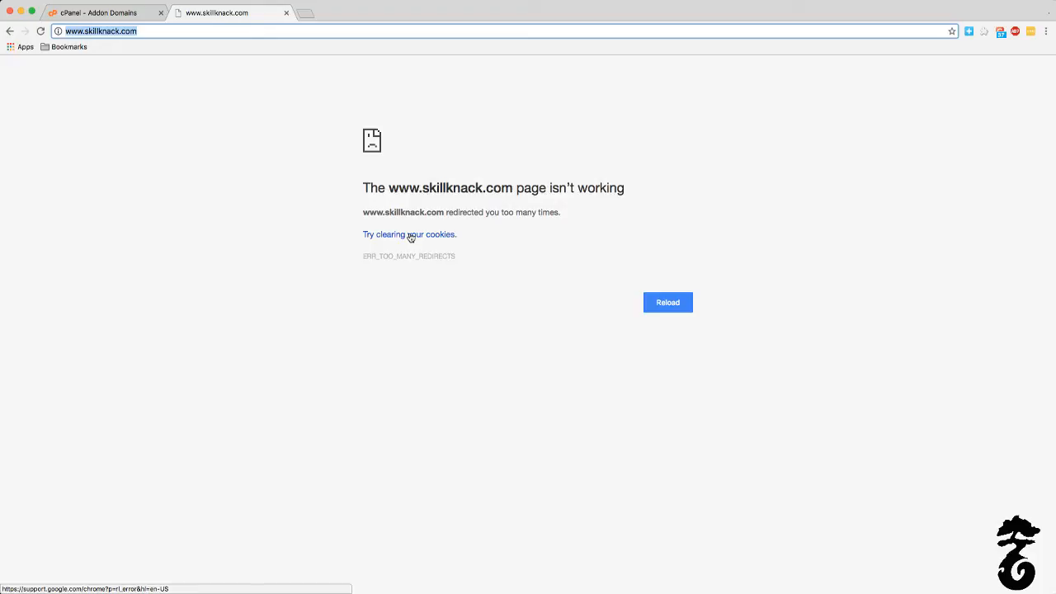
click(40, 31)
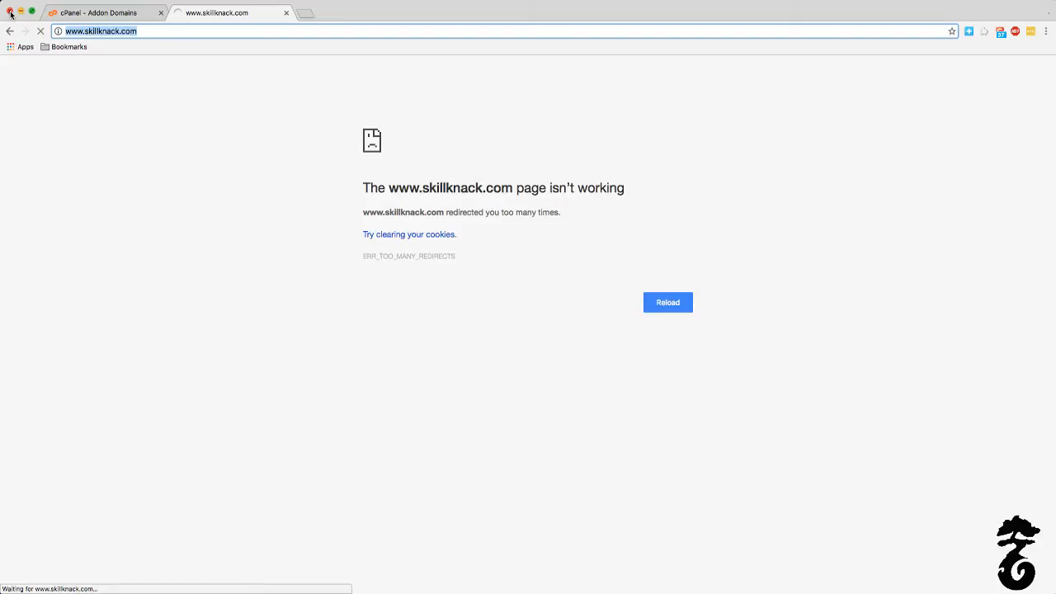
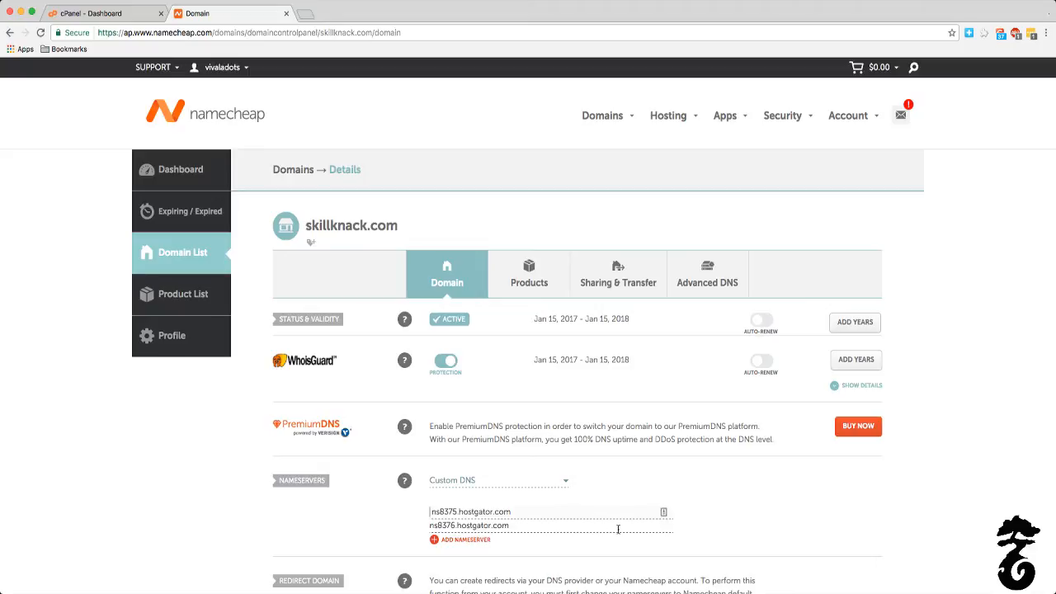
Step: Save ns8375.hostgator.com and ns8376.hostgator.com as the Custom DNS nameservers for skillknack.com
click(430, 512)
click(747, 485)
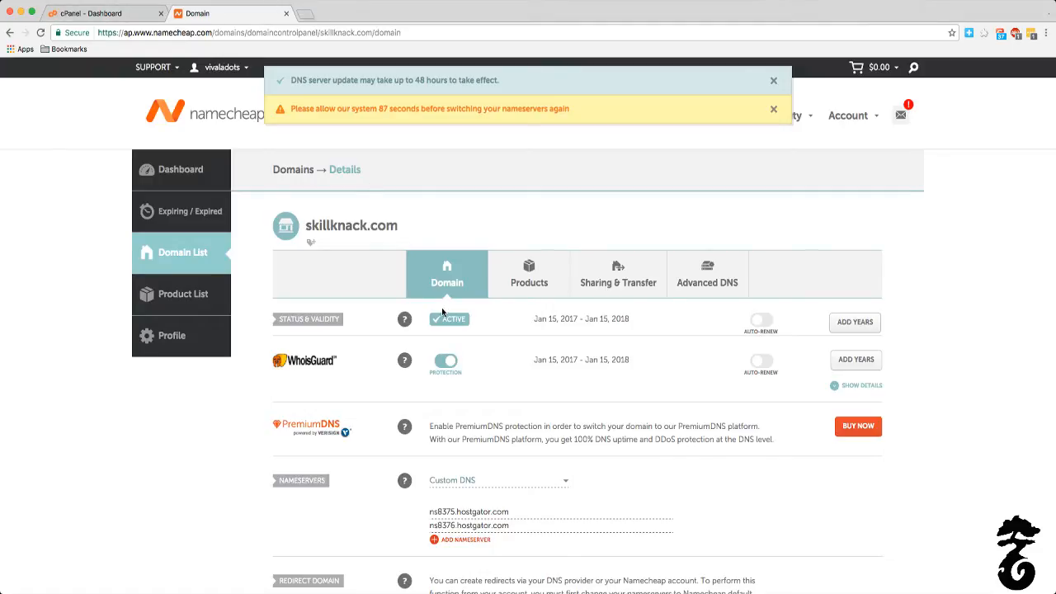
Step: Load skillknack.com in a new tab to test the site, close that tab, and return to the Namecheap domain details
click(303, 14)
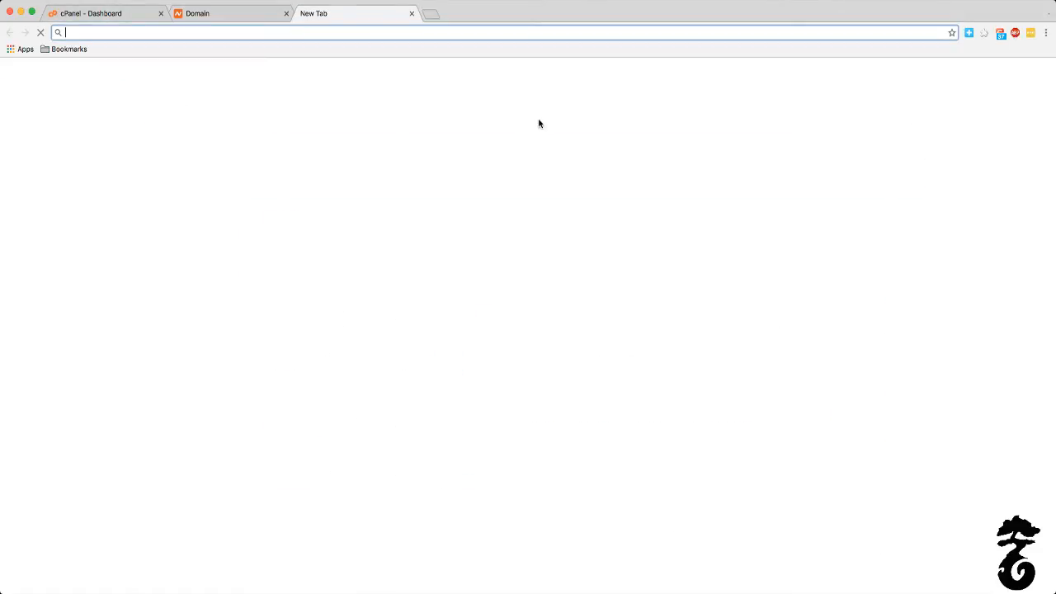
text(skillknack.com)
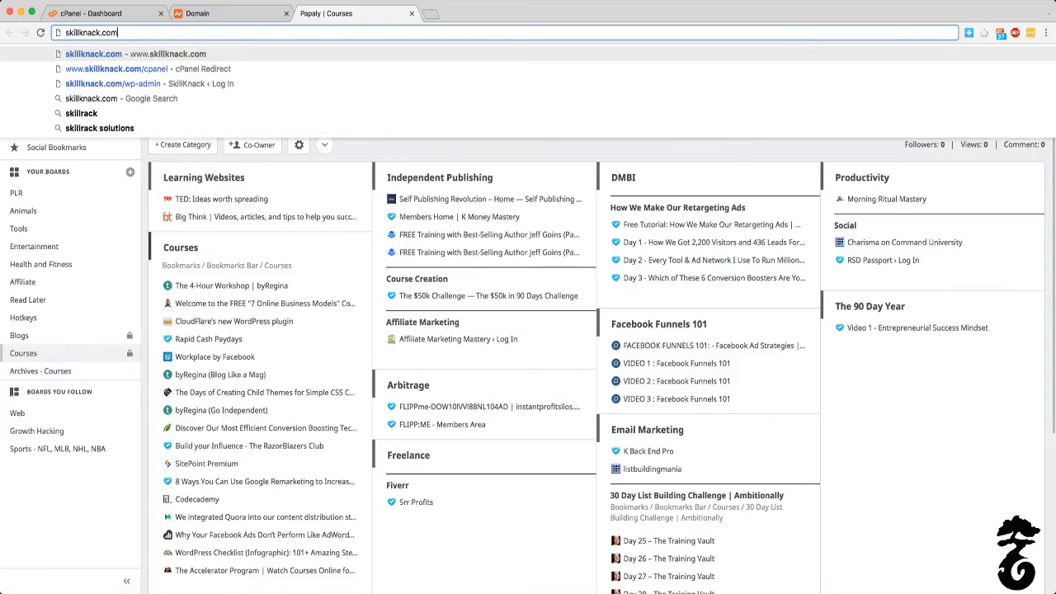
key(Return)
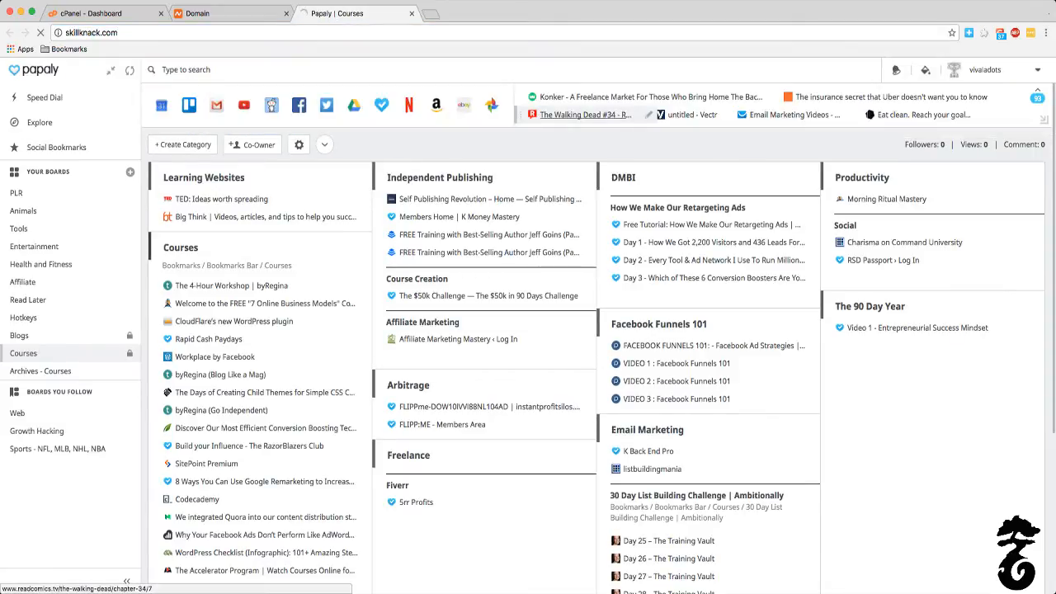
click(252, 38)
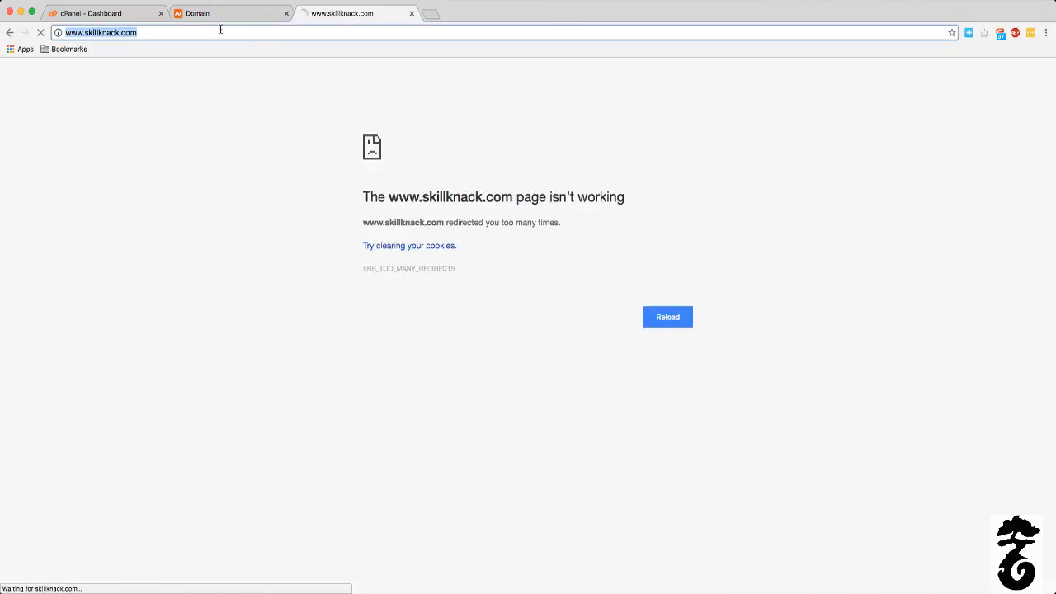
click(411, 14)
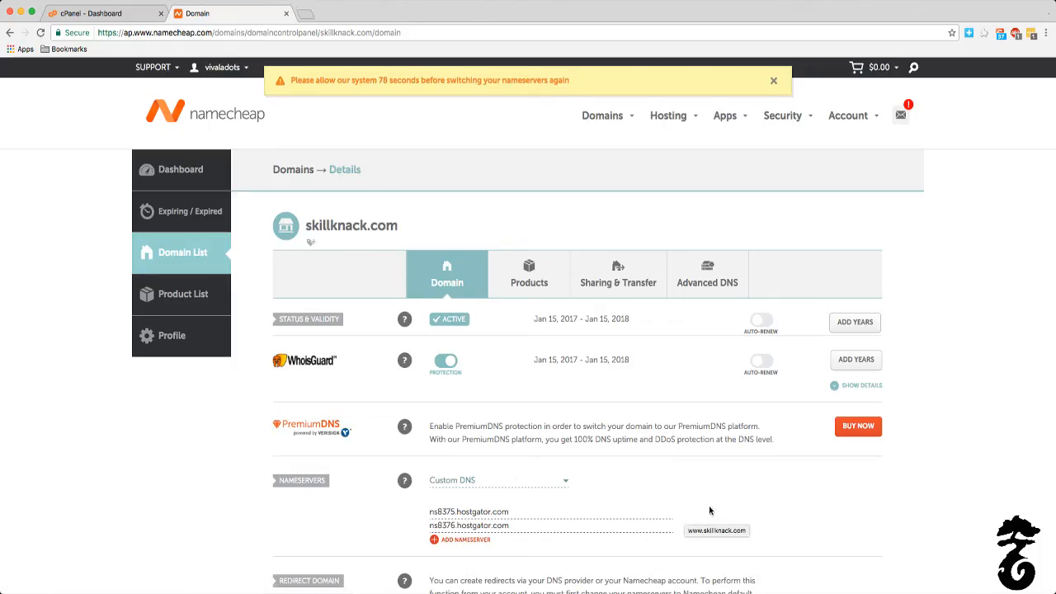
scroll(763, 503, down, 4)
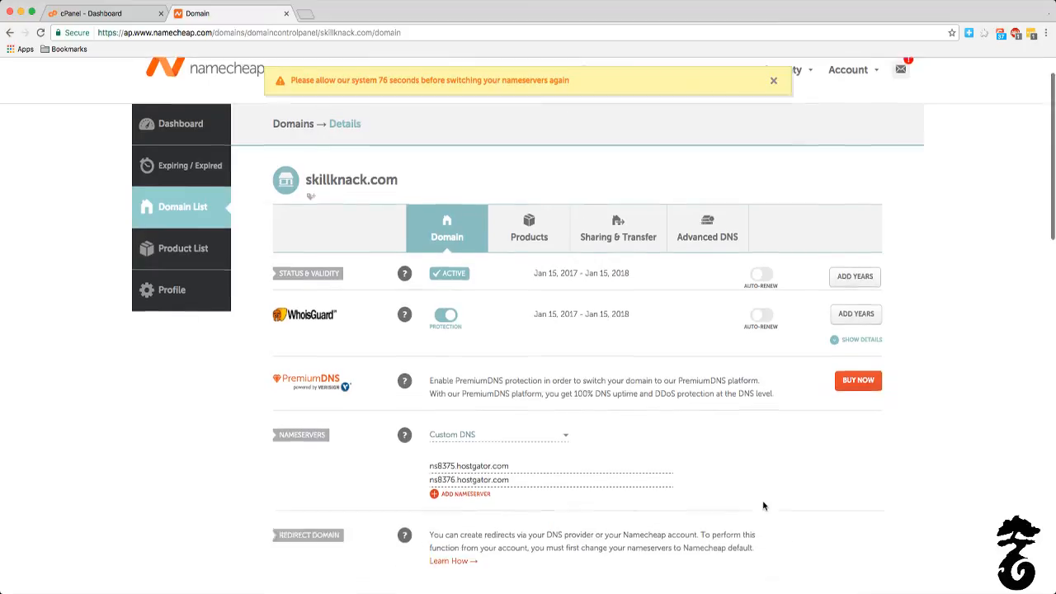
Step: Switch to the HostGator control panel, browse its Websites functions, and open Email Accounts
click(101, 23)
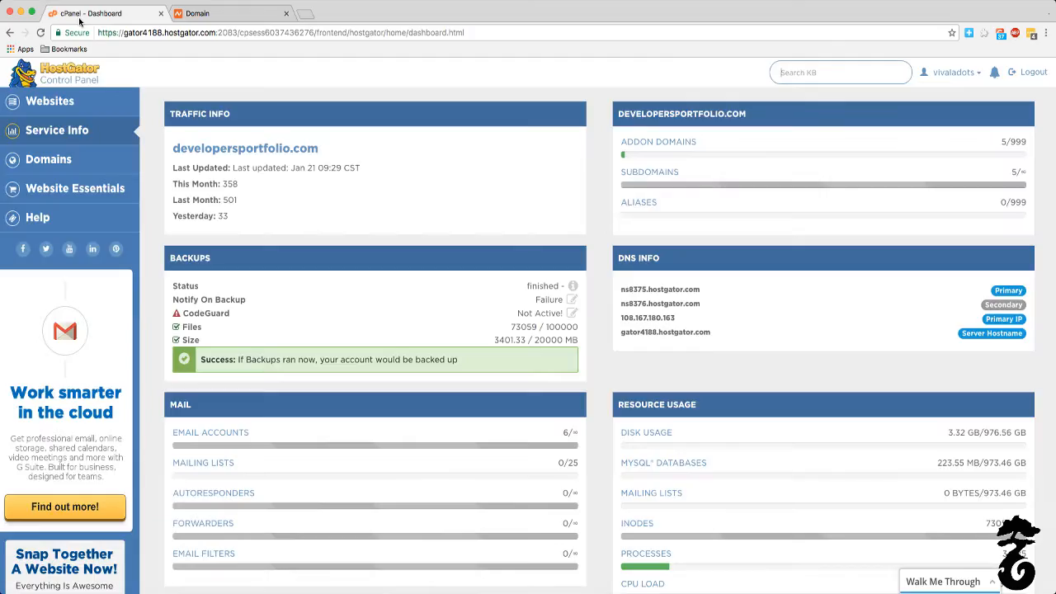
click(37, 105)
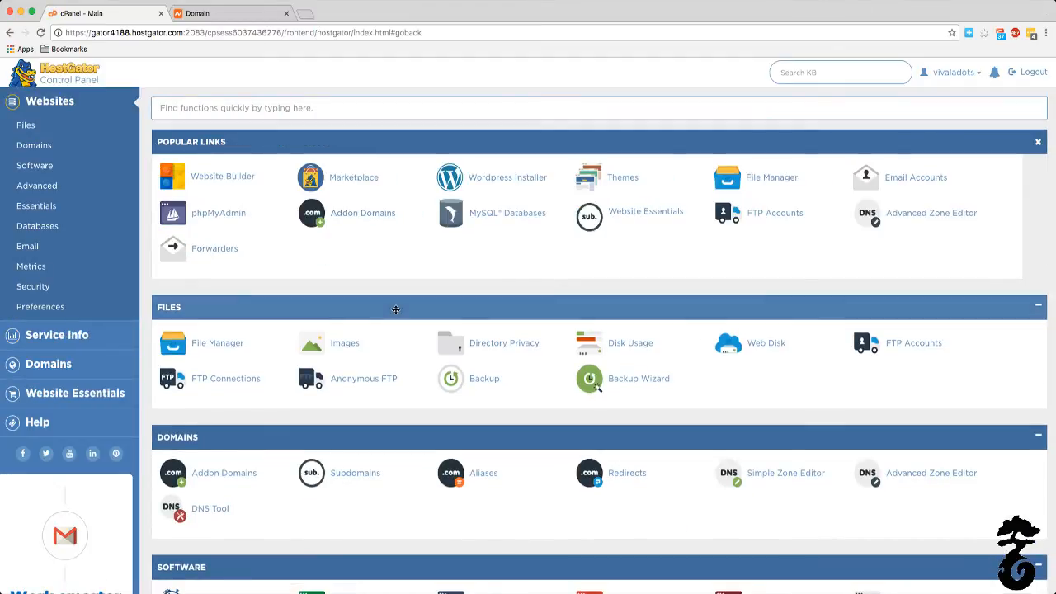
scroll(398, 310, down, 5)
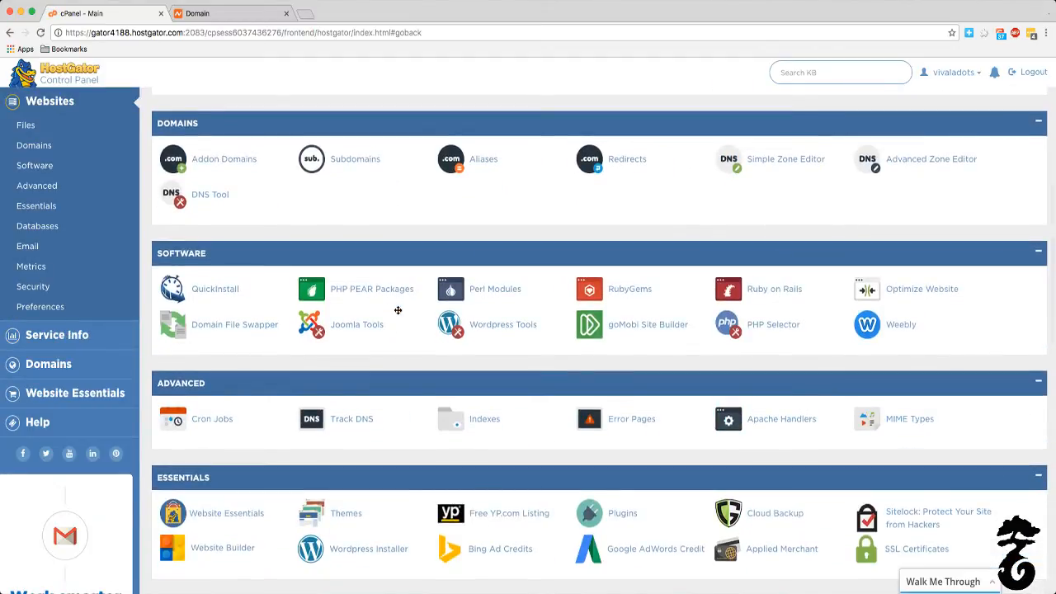
scroll(398, 310, down, 3)
scroll(398, 310, down, 2)
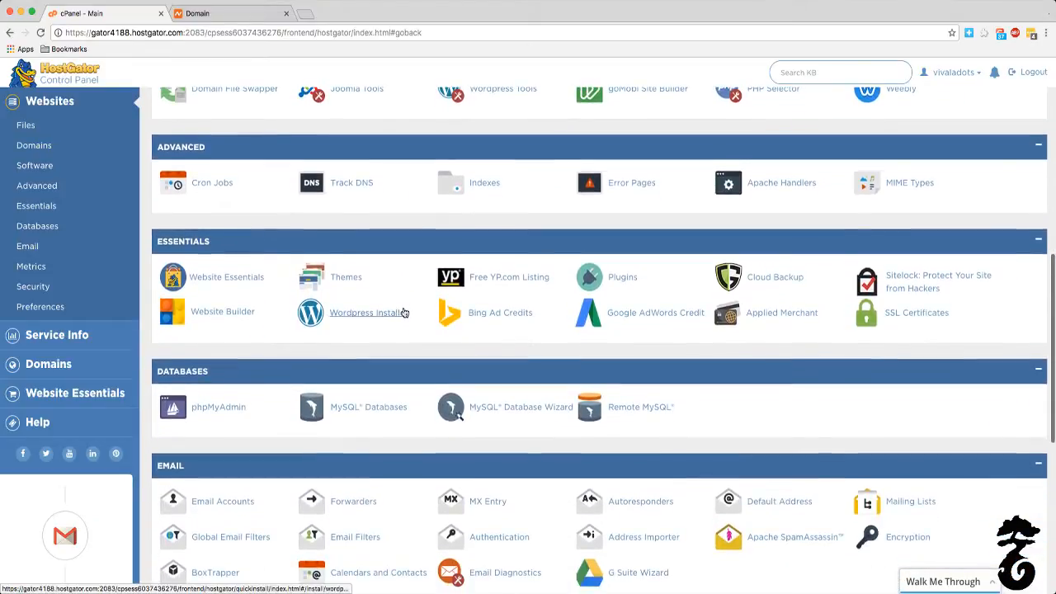
scroll(405, 313, down, 3)
scroll(405, 313, down, 1)
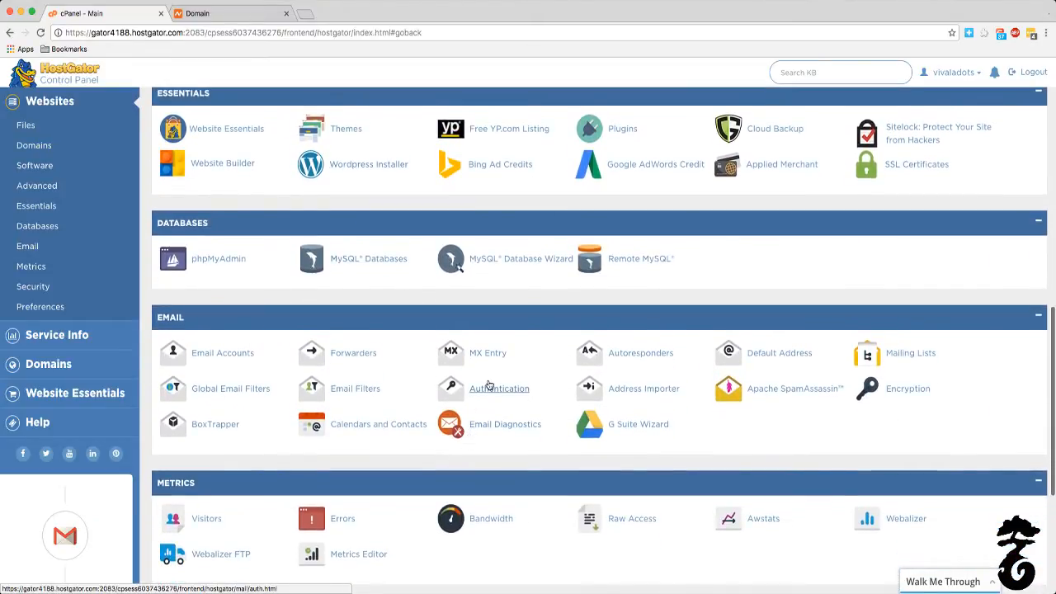
click(244, 354)
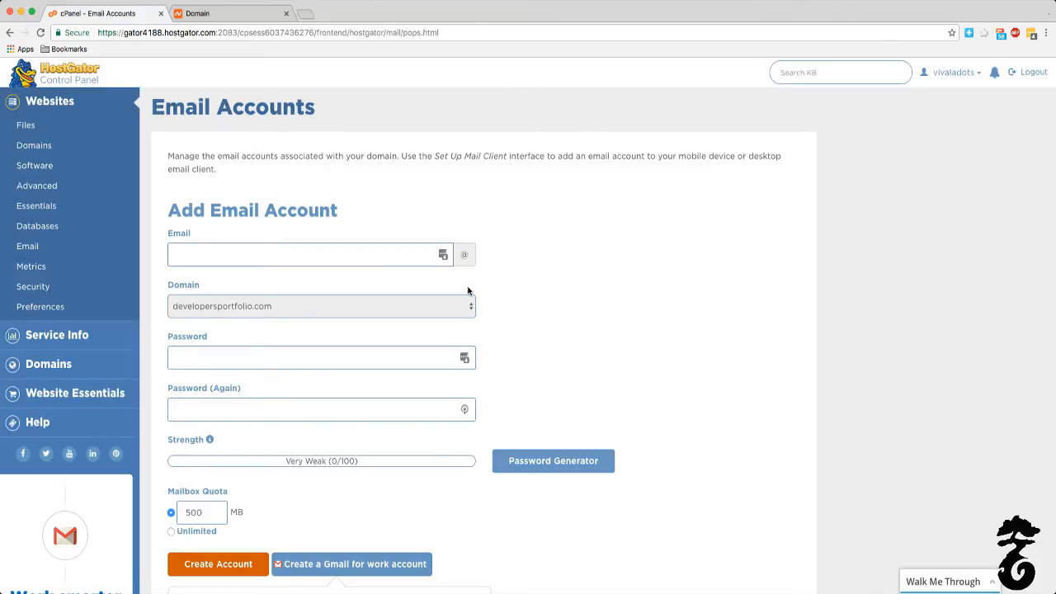
Step: Fill in the new email account form with the domain skillknack.com and a first name as the mailbox name
click(411, 305)
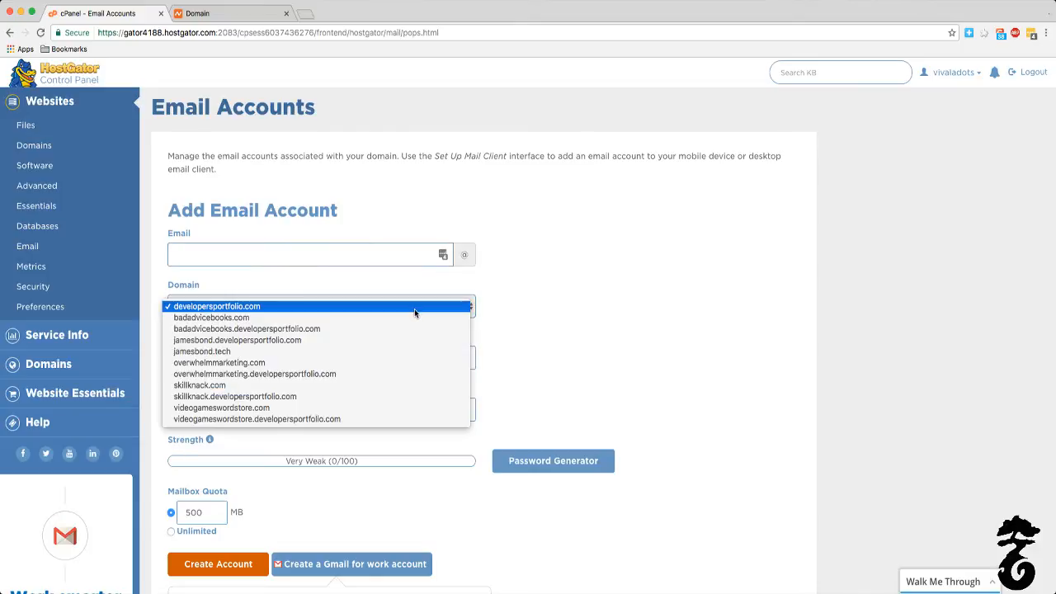
click(386, 386)
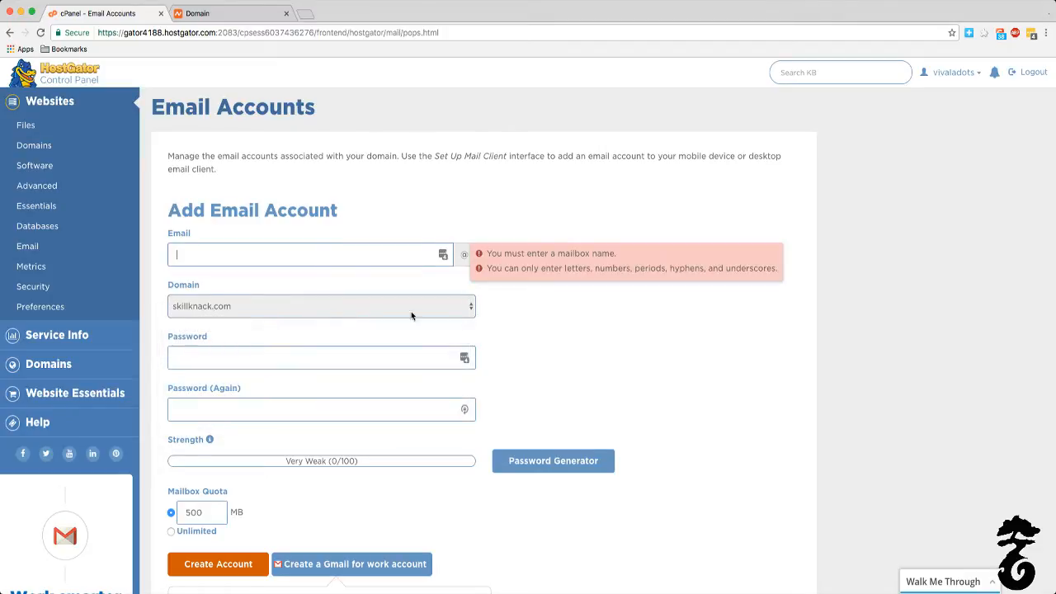
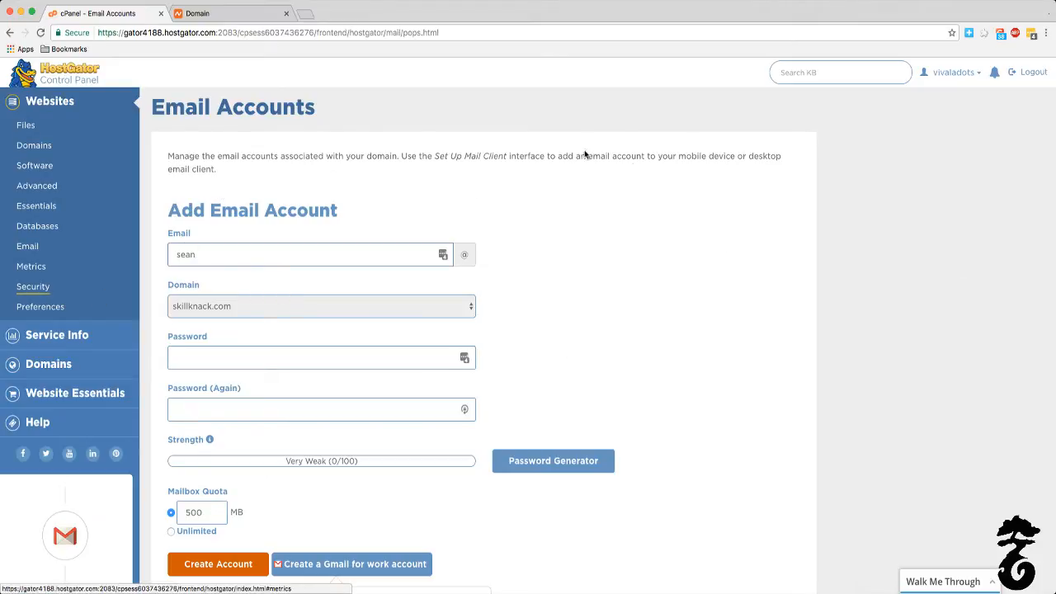
Step: Review the list of existing email accounts below the form and return to the control panel's main page
scroll(565, 303, down, 4)
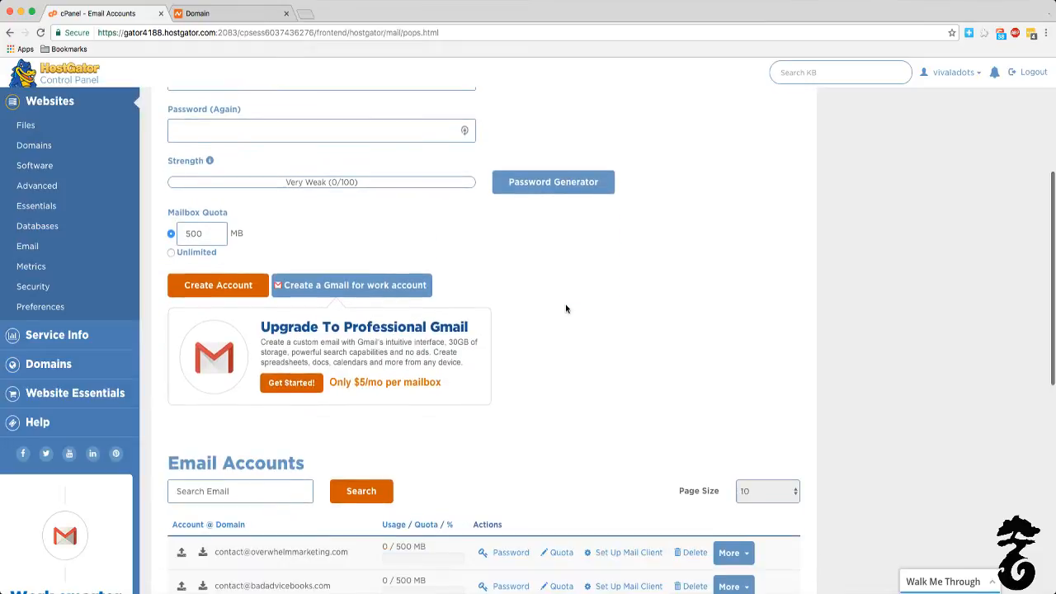
scroll(558, 385, down, 1)
scroll(558, 386, down, 3)
scroll(487, 288, up, 6)
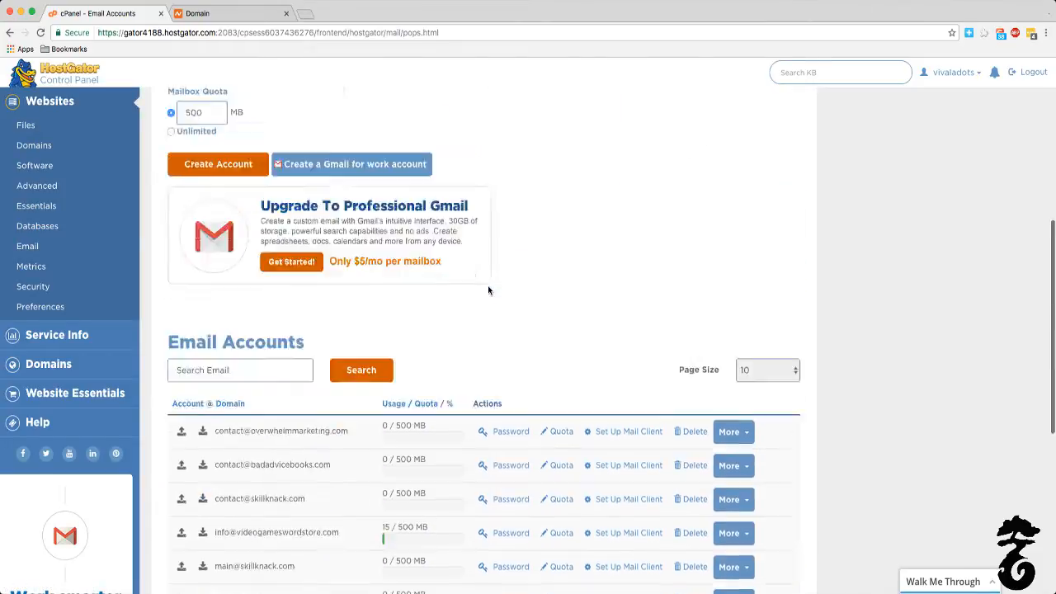
scroll(487, 289, down, 4)
scroll(362, 448, down, 2)
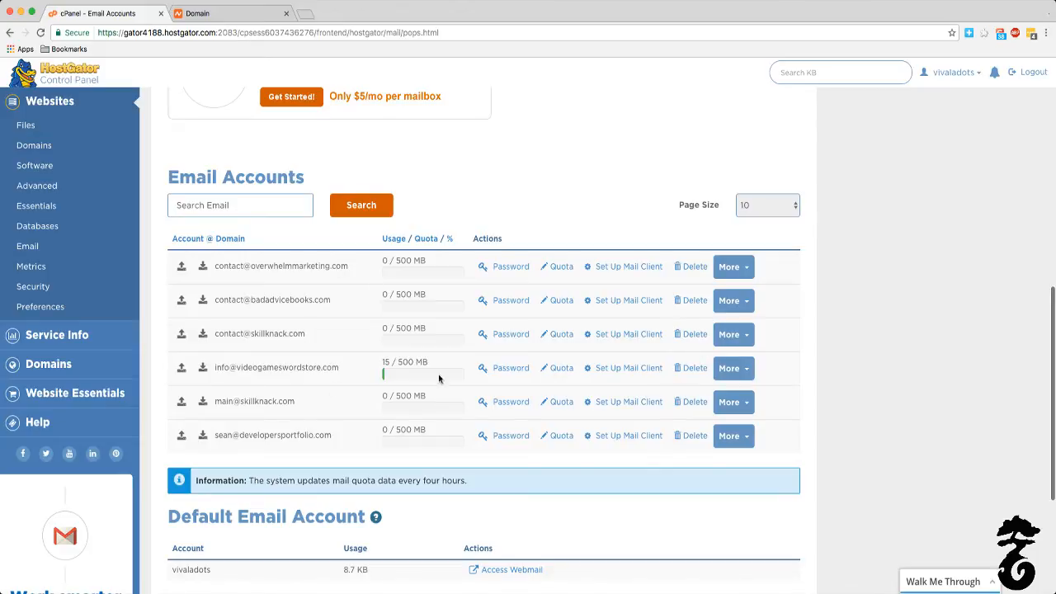
scroll(415, 232, up, 10)
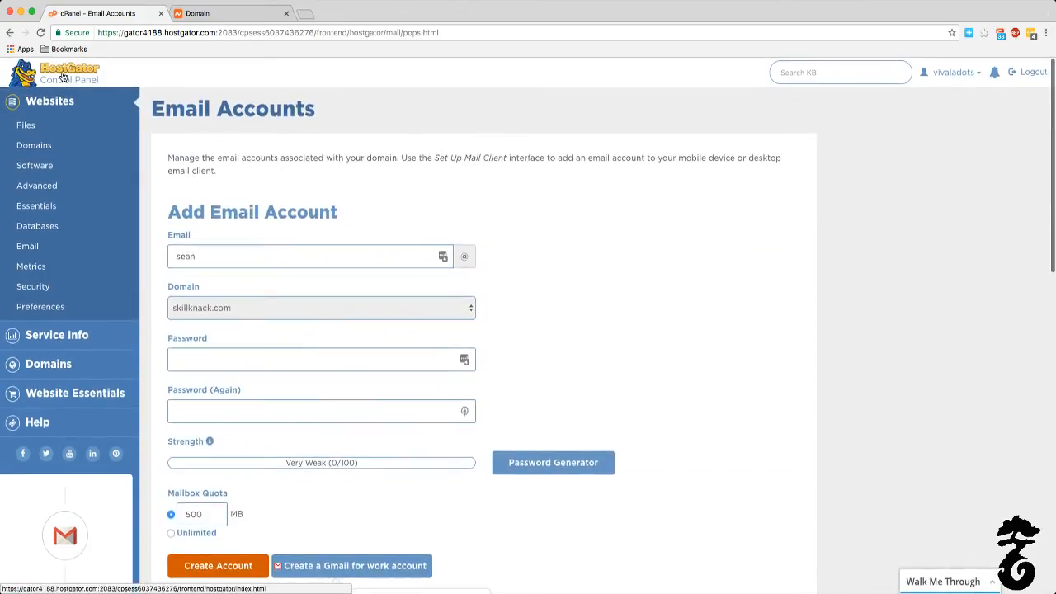
click(64, 79)
Step: Load skillknack.com in a new browser tab to test the site again
click(305, 15)
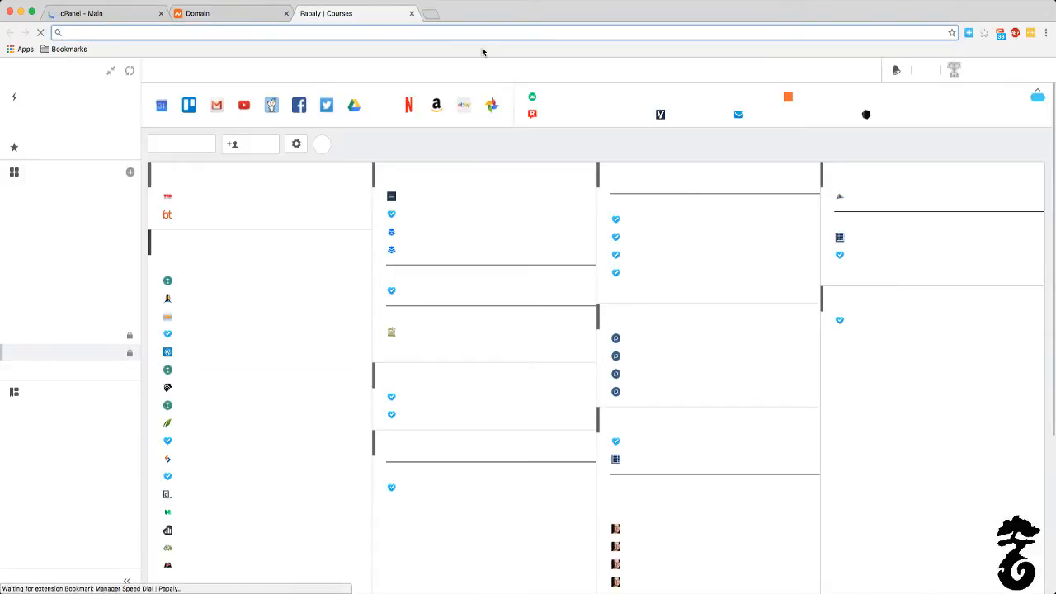
text(s)
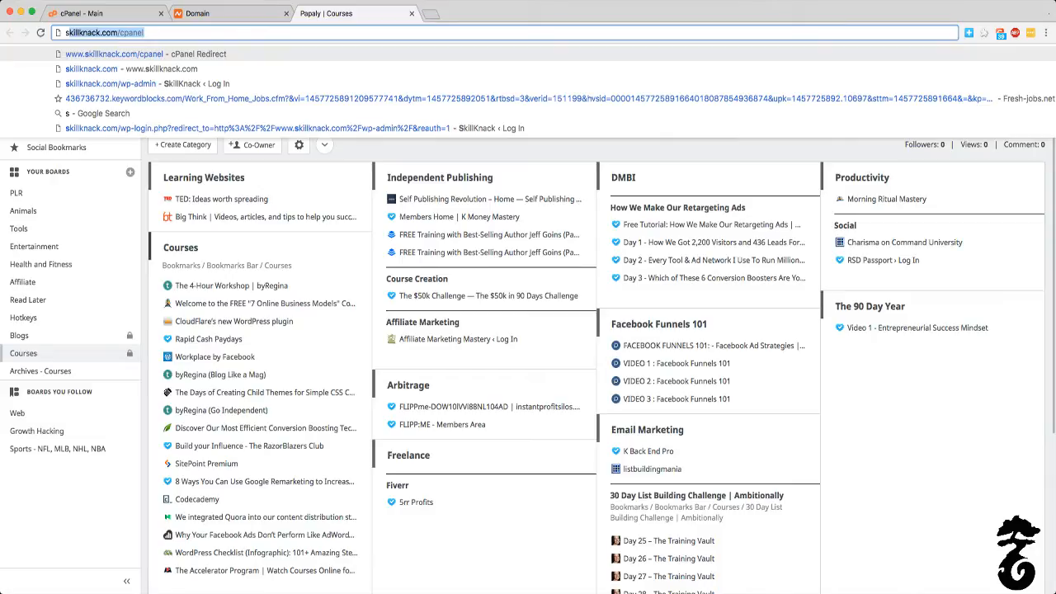
text(killkna)
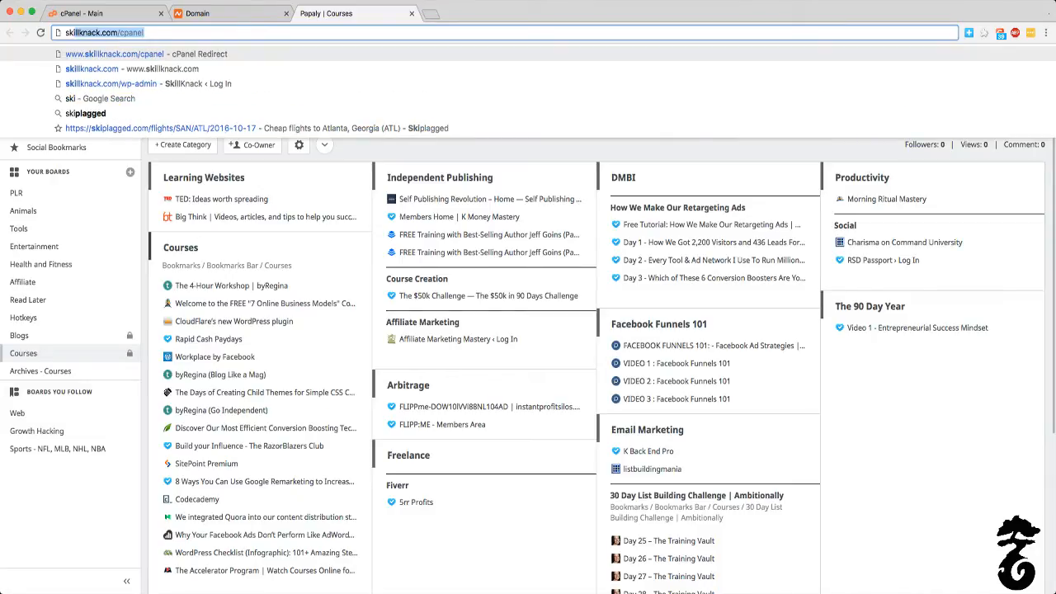
text(ck.com)
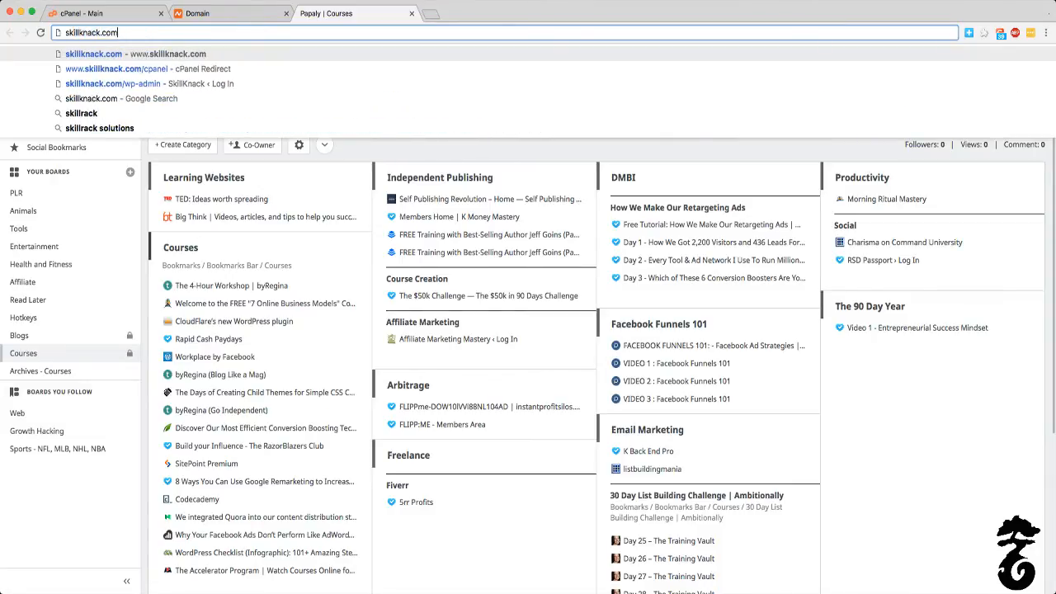
key(Return)
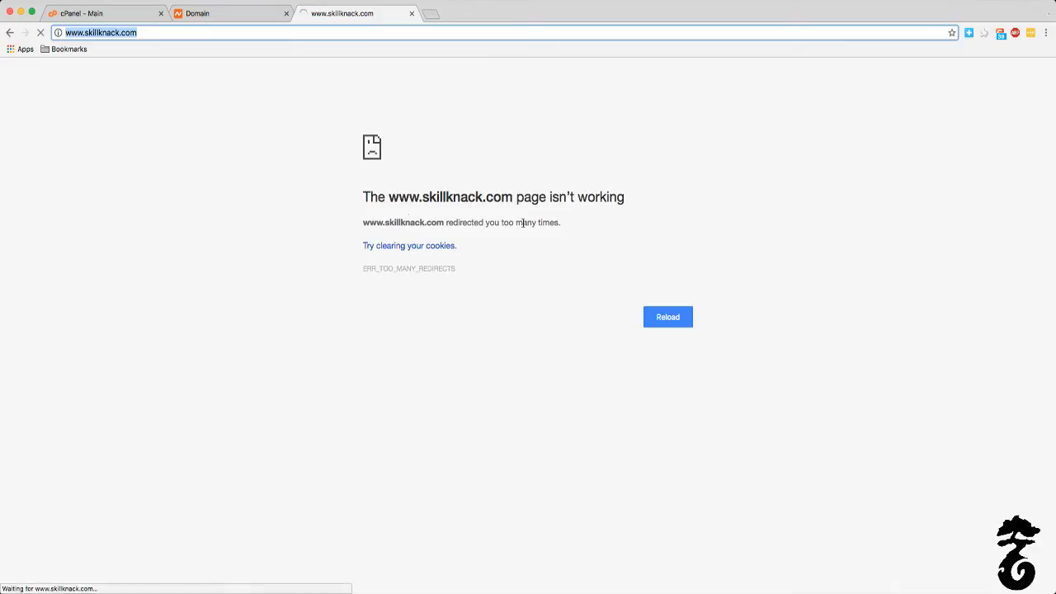
click(73, 11)
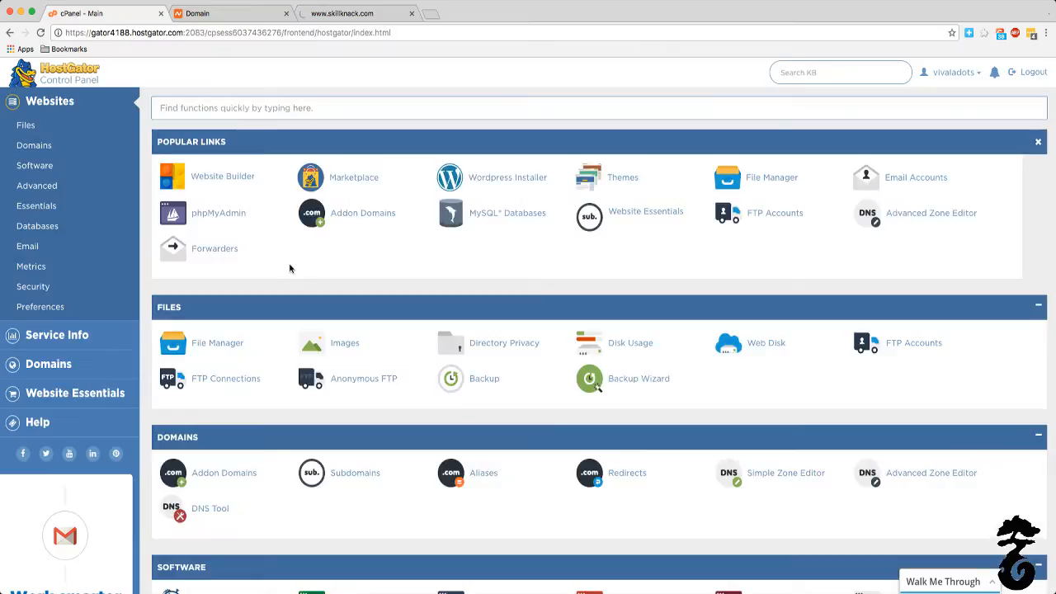
click(194, 14)
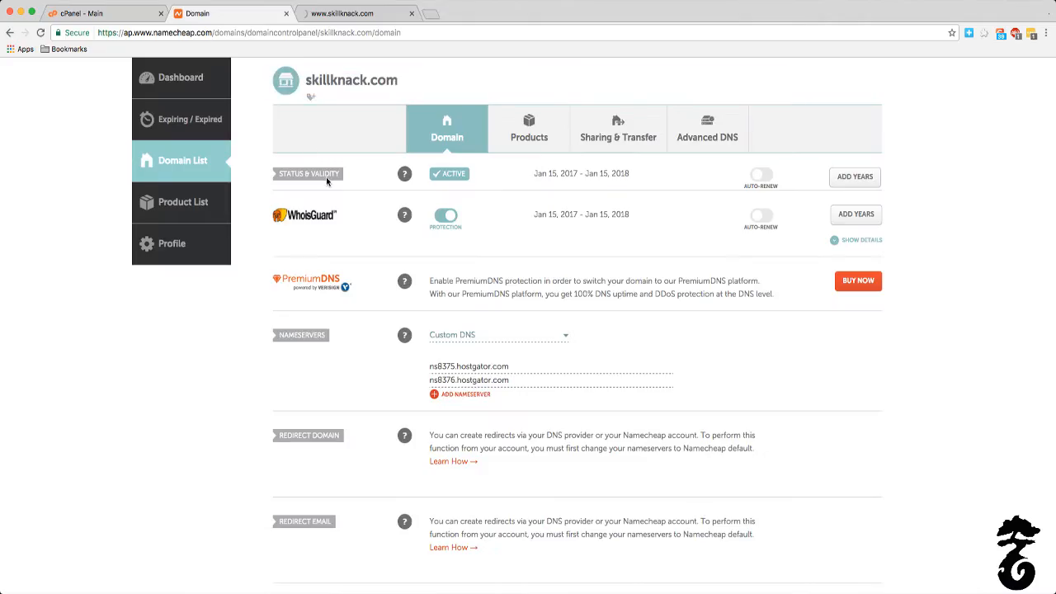
click(40, 32)
click(352, 13)
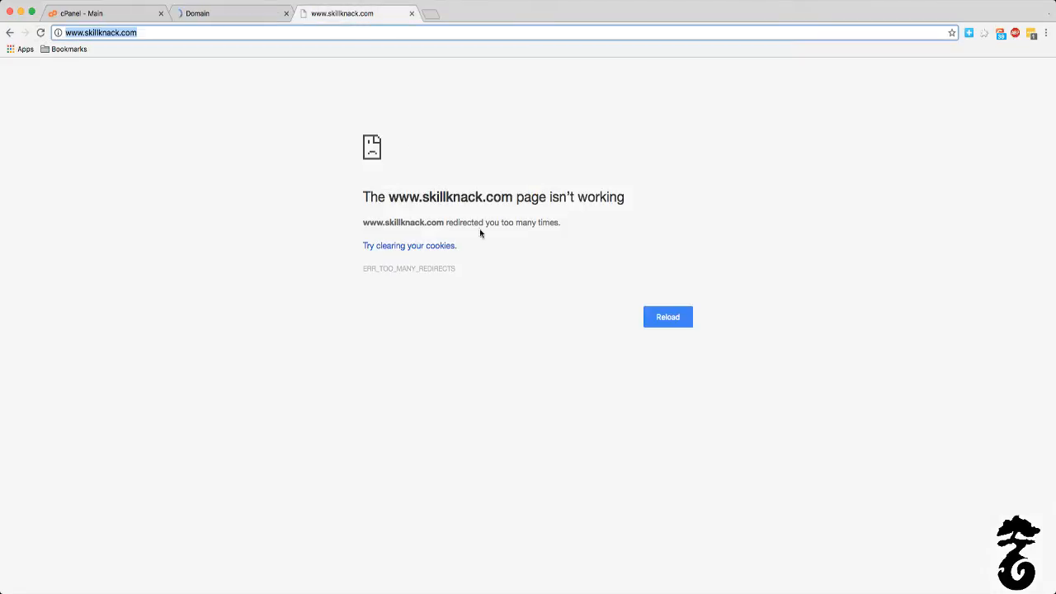
click(660, 322)
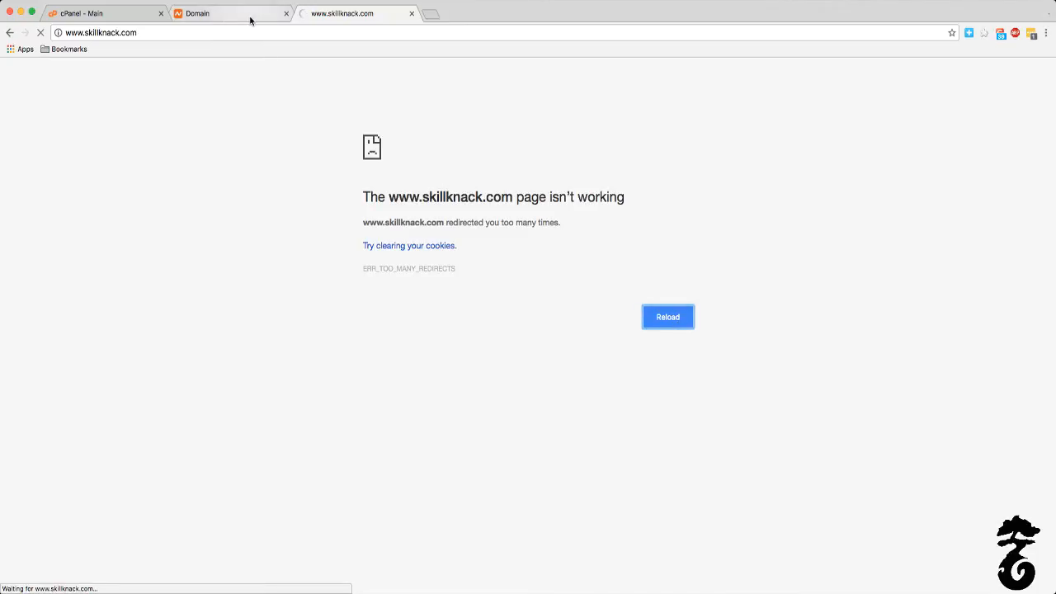
Step: Review the addon domain list in the HostGator control panel and return to its main page
click(122, 14)
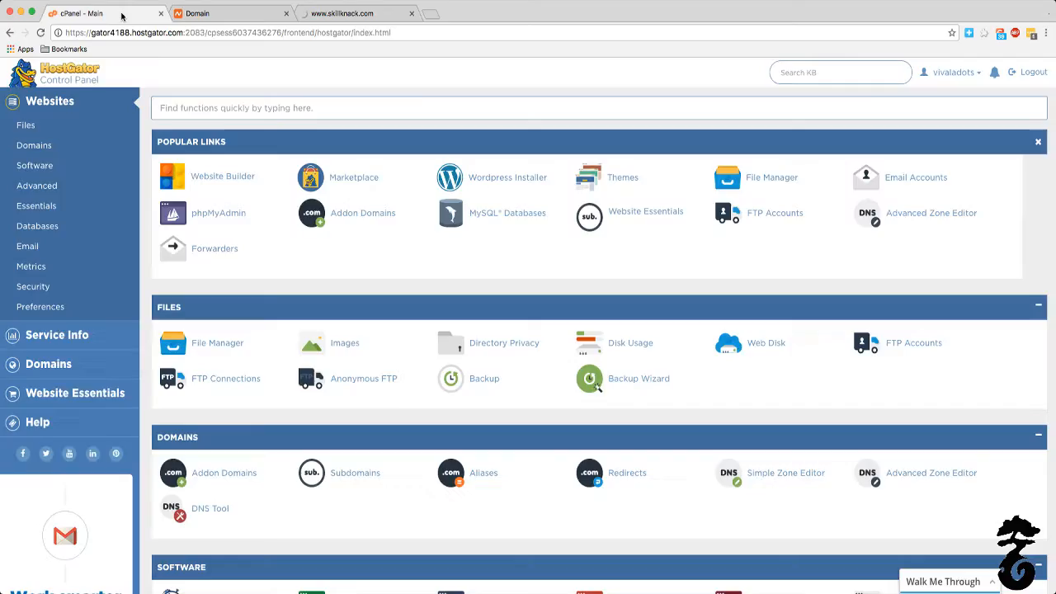
click(362, 218)
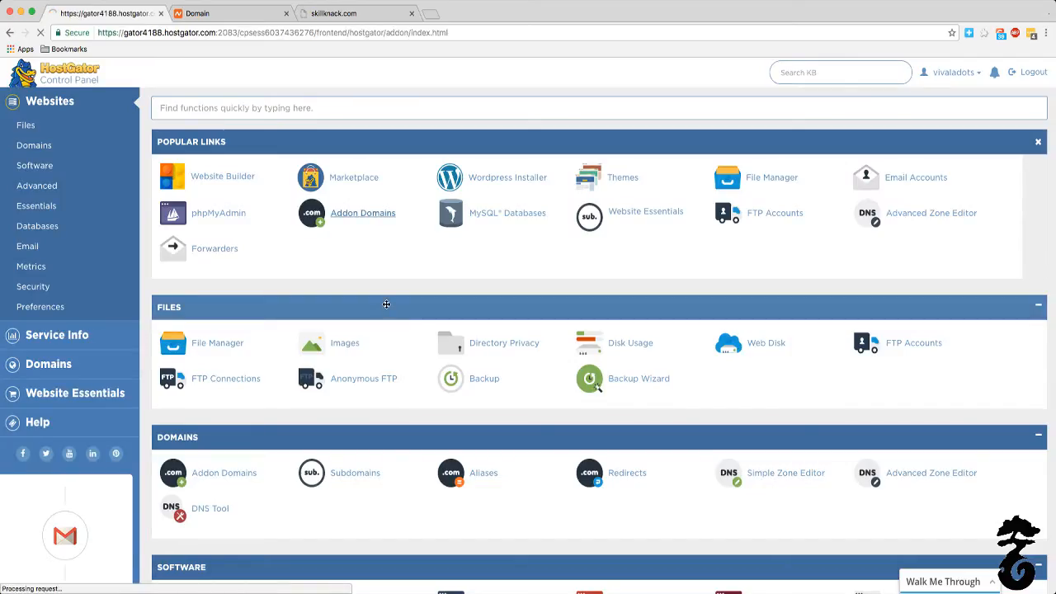
scroll(384, 302, down, 5)
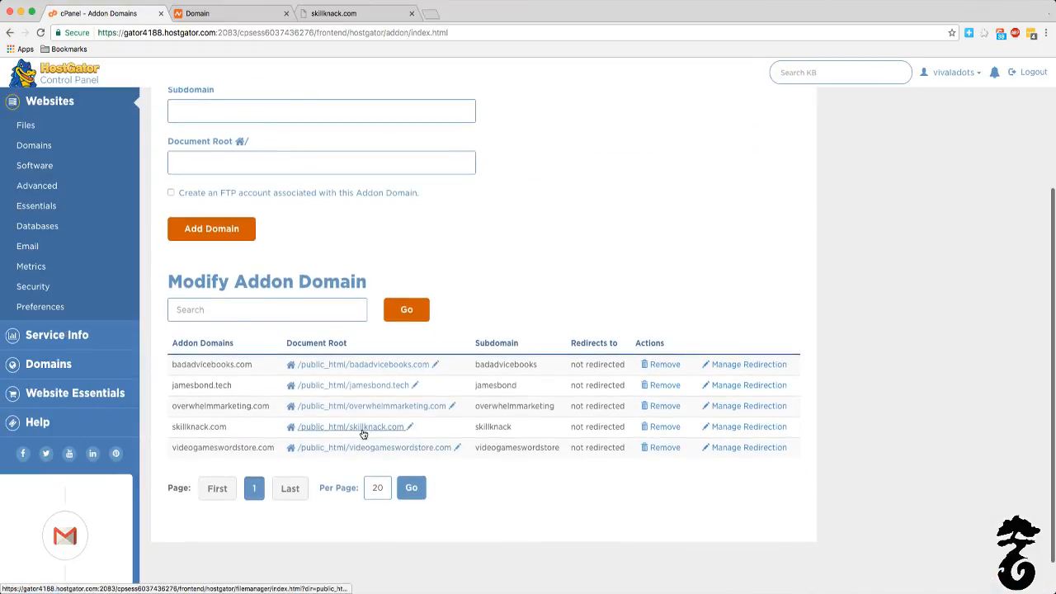
click(56, 102)
Step: Check the two Custom DNS nameserver entries on skillknack.com's Namecheap domain page
click(212, 18)
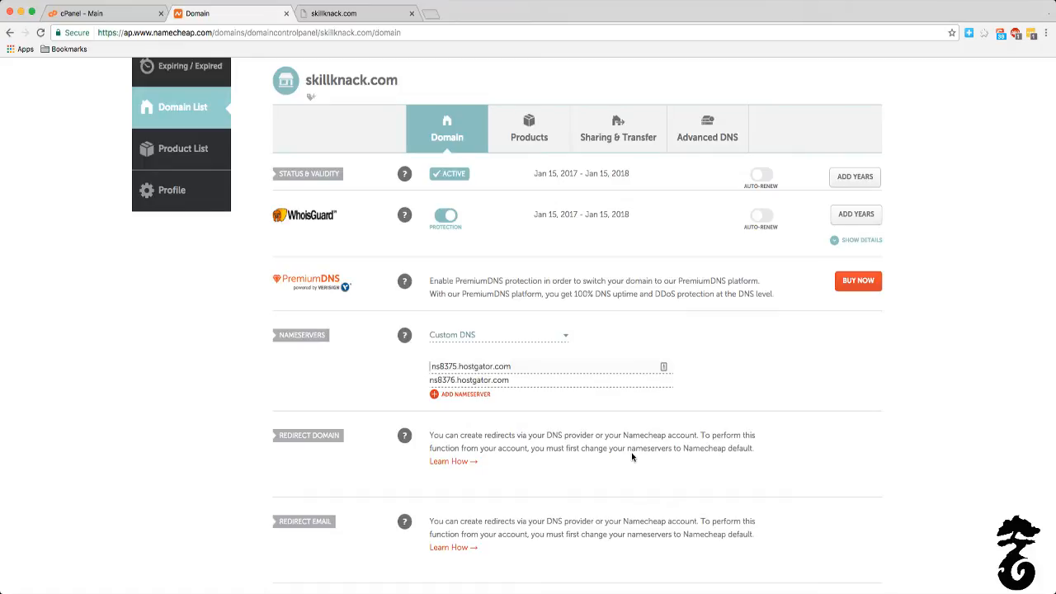
triple_click(529, 369)
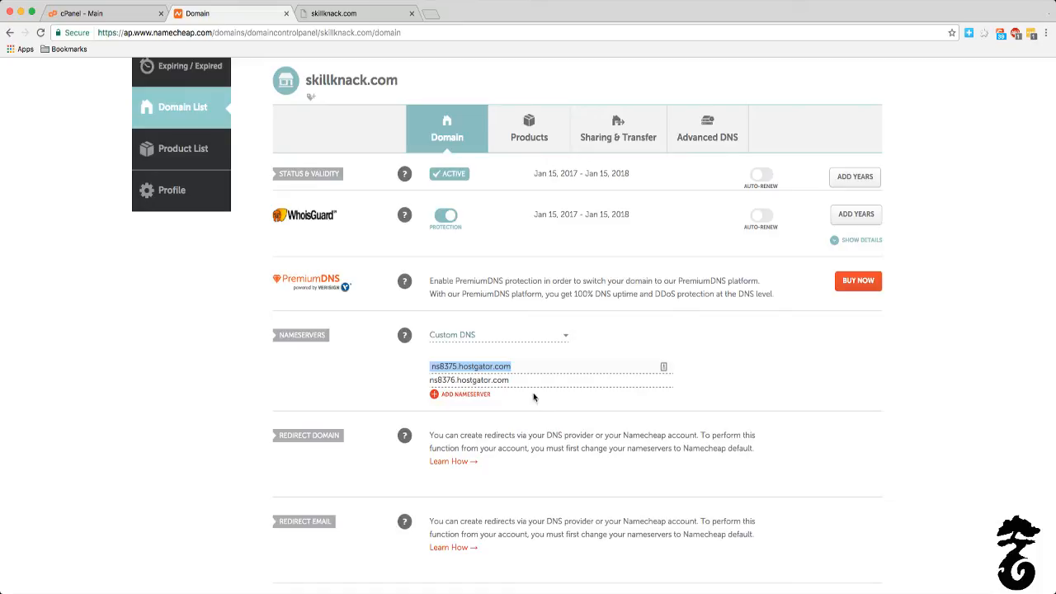
double_click(526, 421)
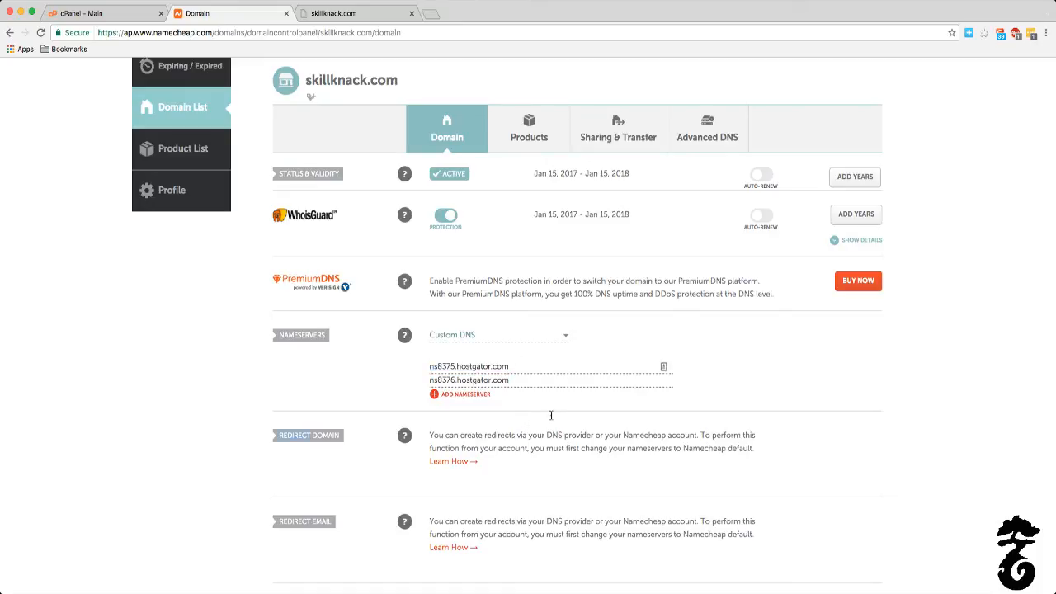
Step: Review the first nameserver entry and the remaining settings on skillknack.com's Namecheap domain page
click(664, 369)
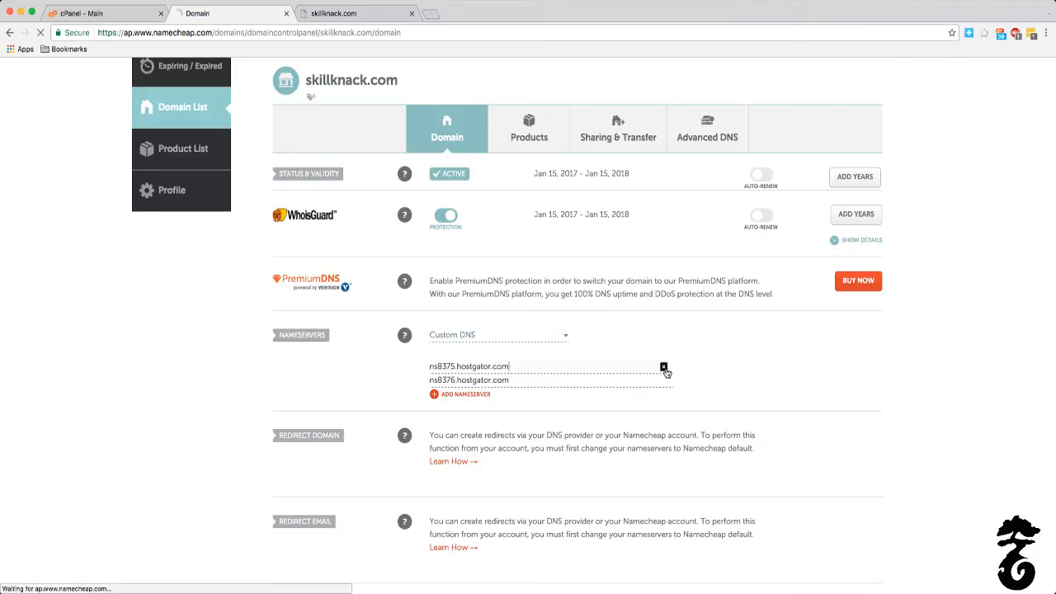
click(717, 406)
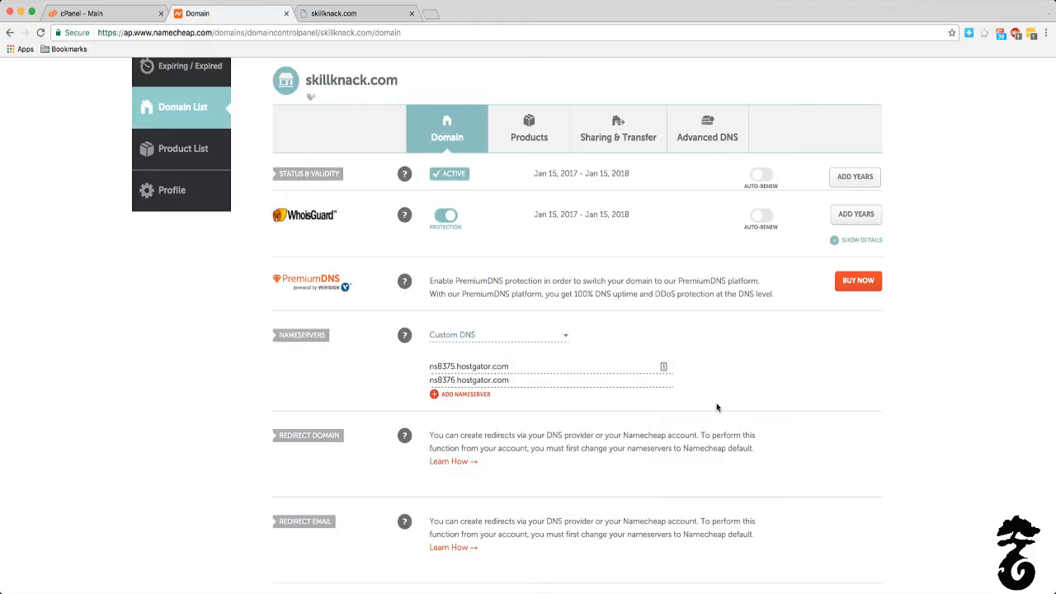
drag(522, 367, 341, 343)
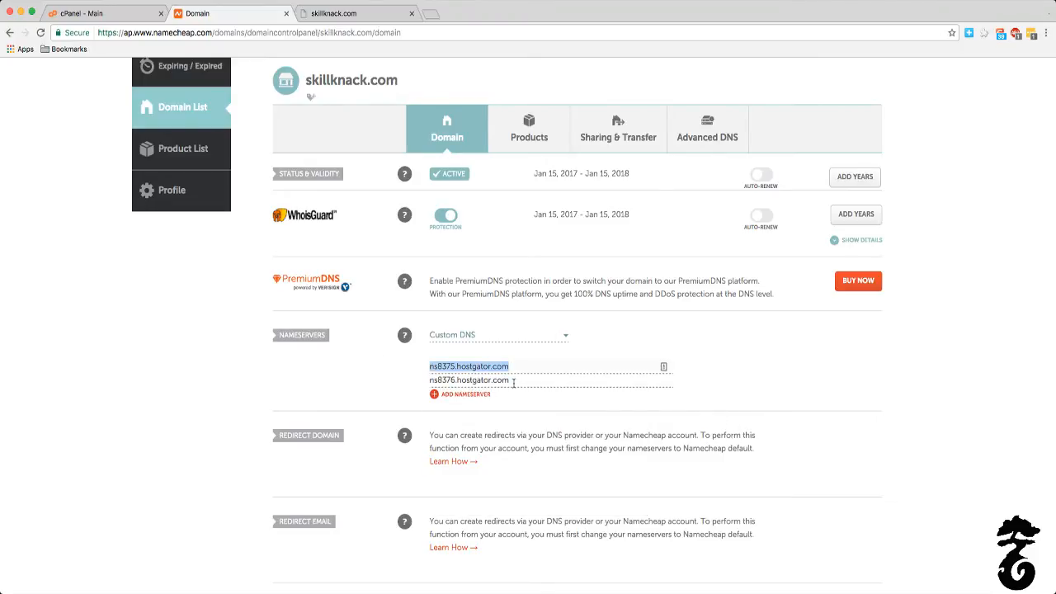
scroll(479, 411, down, 10)
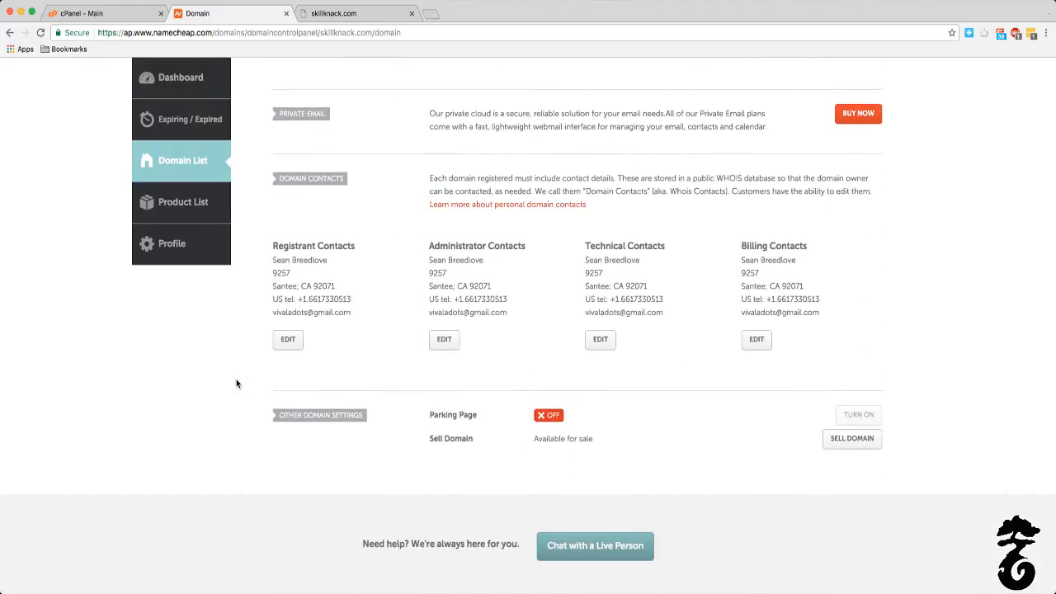
scroll(235, 383, up, 10)
scroll(235, 383, up, 1)
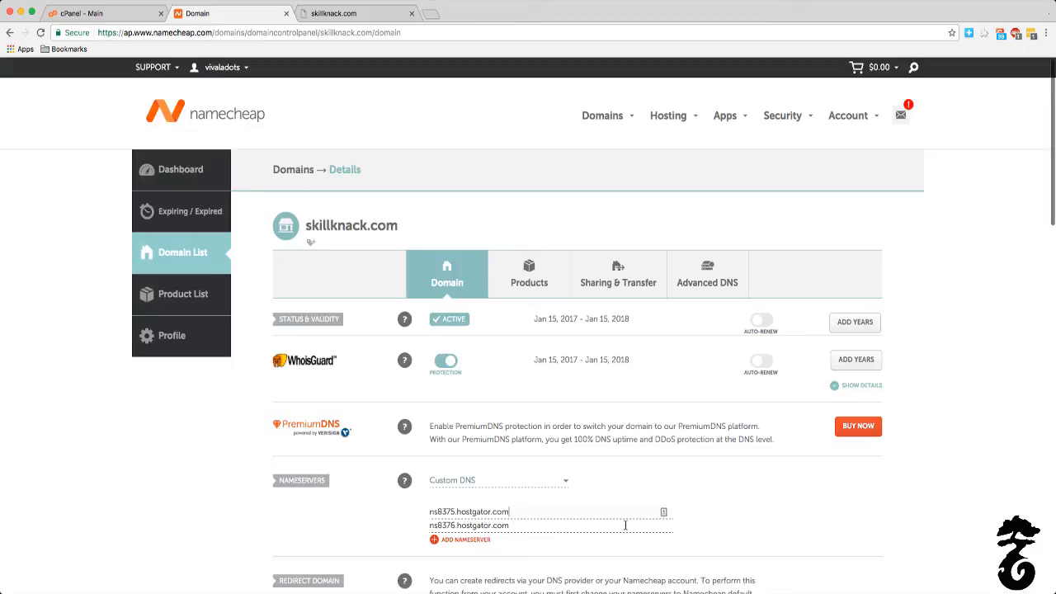
Step: Refresh the Namecheap domain page, switch skillknack.com's nameservers to Namecheap BasicDNS and save the change
click(529, 487)
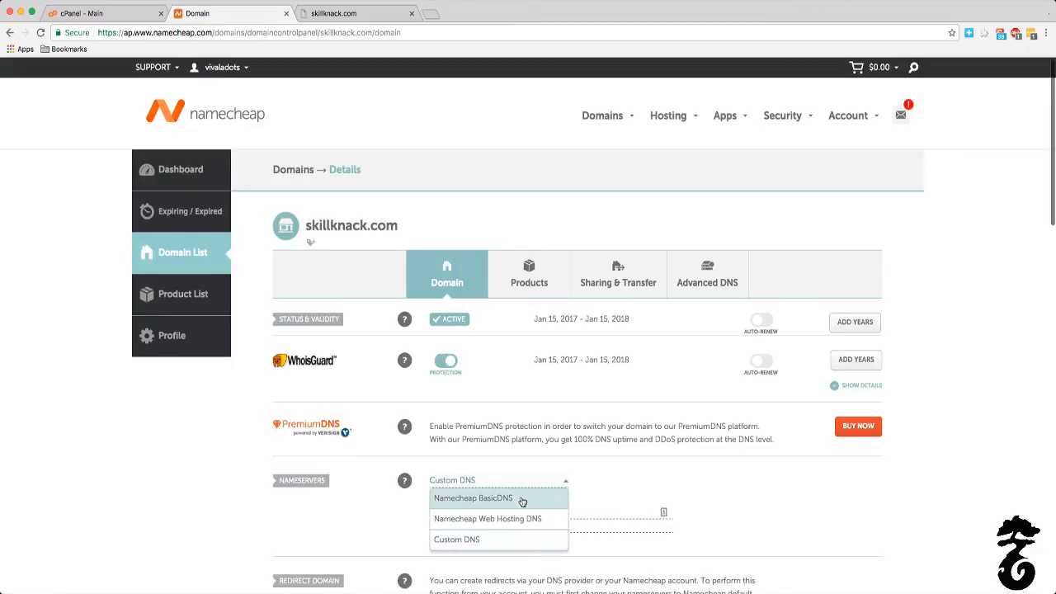
click(691, 488)
click(39, 32)
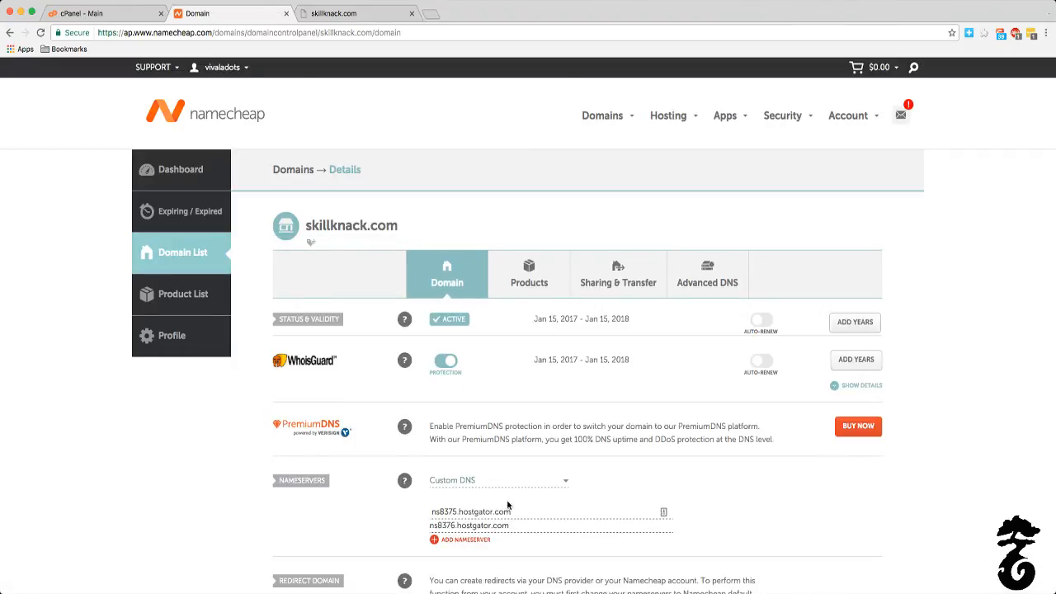
click(510, 489)
click(495, 499)
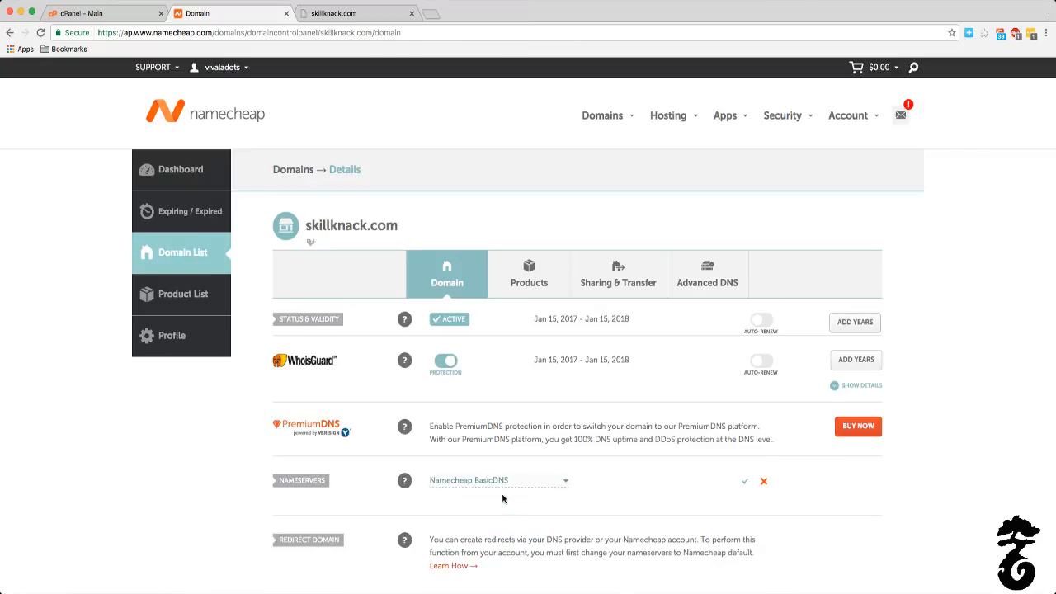
click(746, 483)
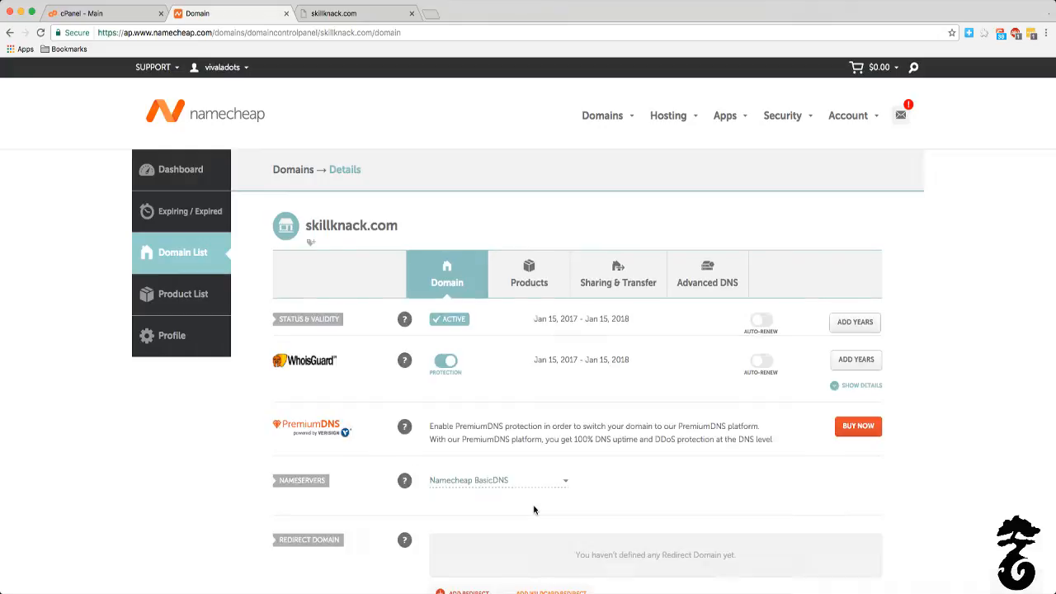
Step: Try to change the nameserver setting again and check the skillknack.com test page
click(531, 485)
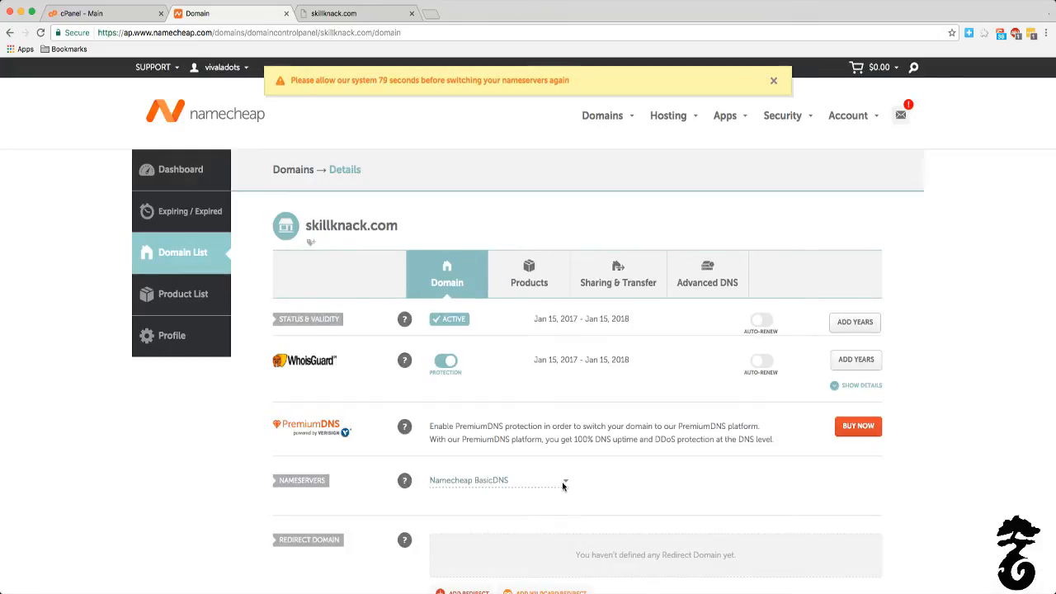
click(351, 21)
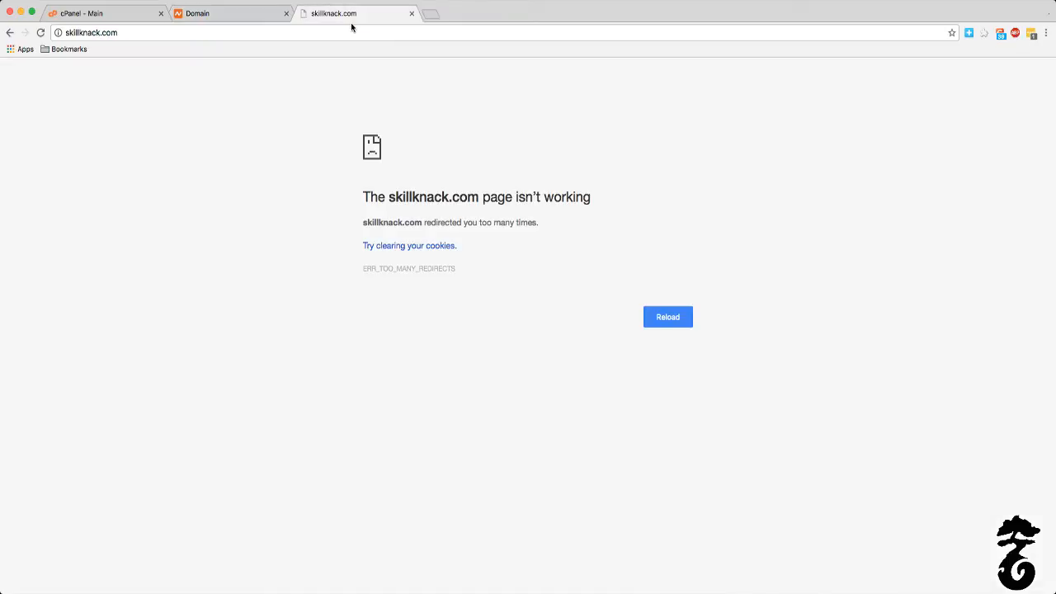
click(204, 14)
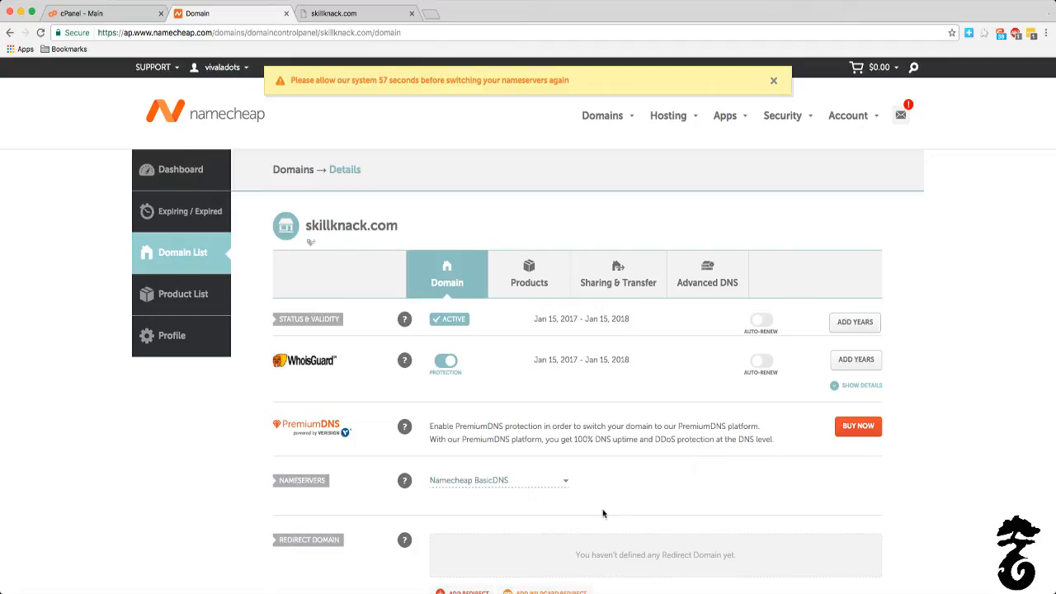
mouse_move(416, 482)
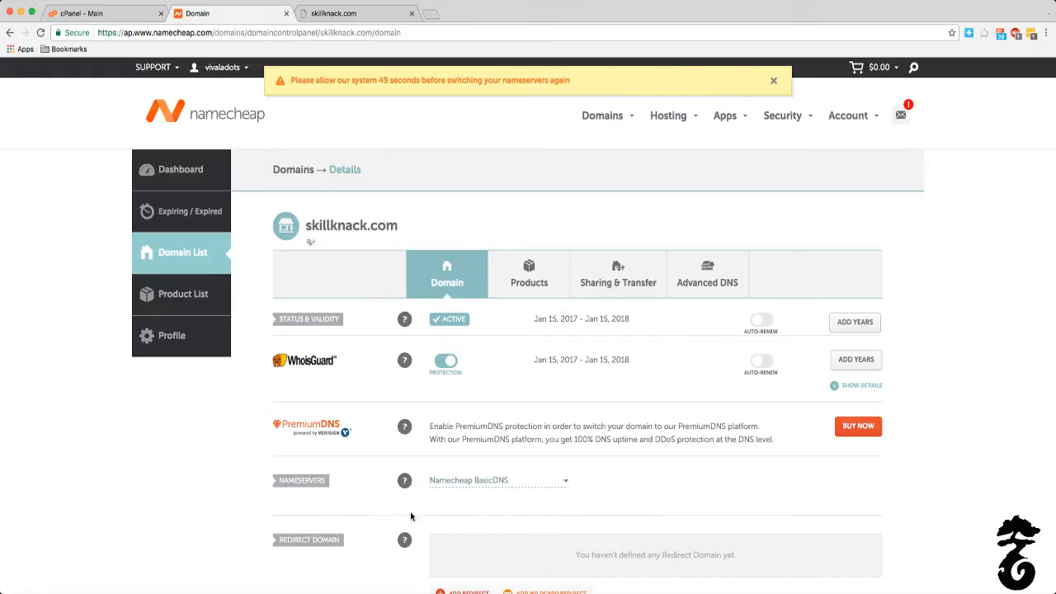
click(342, 13)
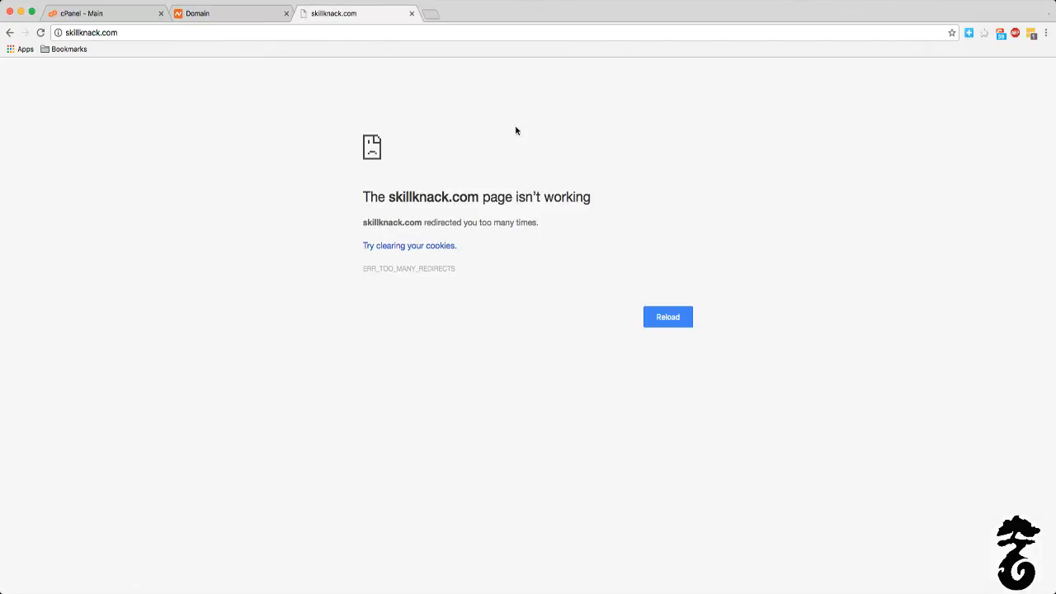
click(197, 15)
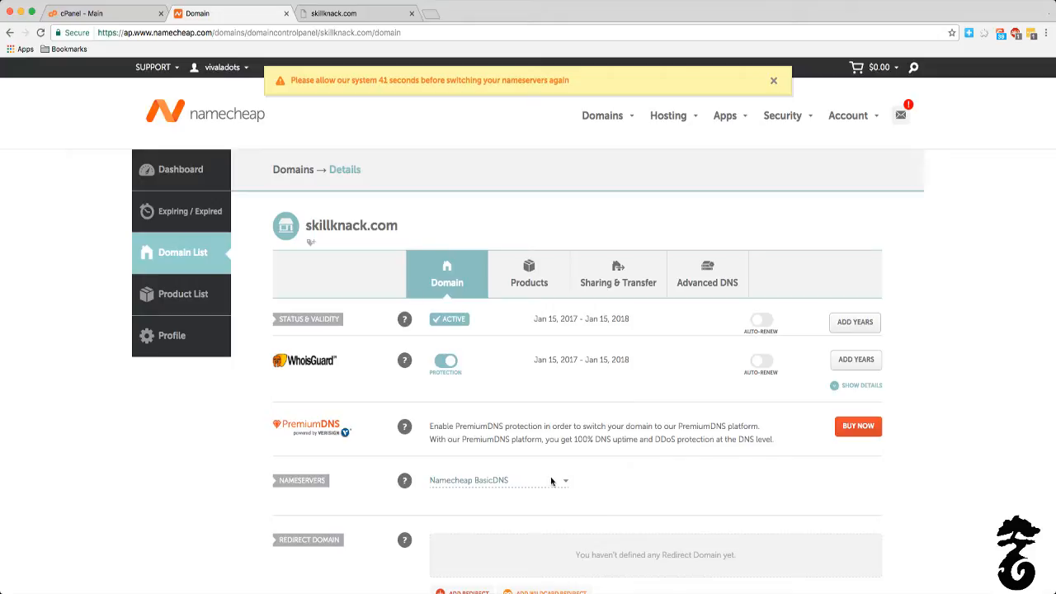
mouse_move(703, 592)
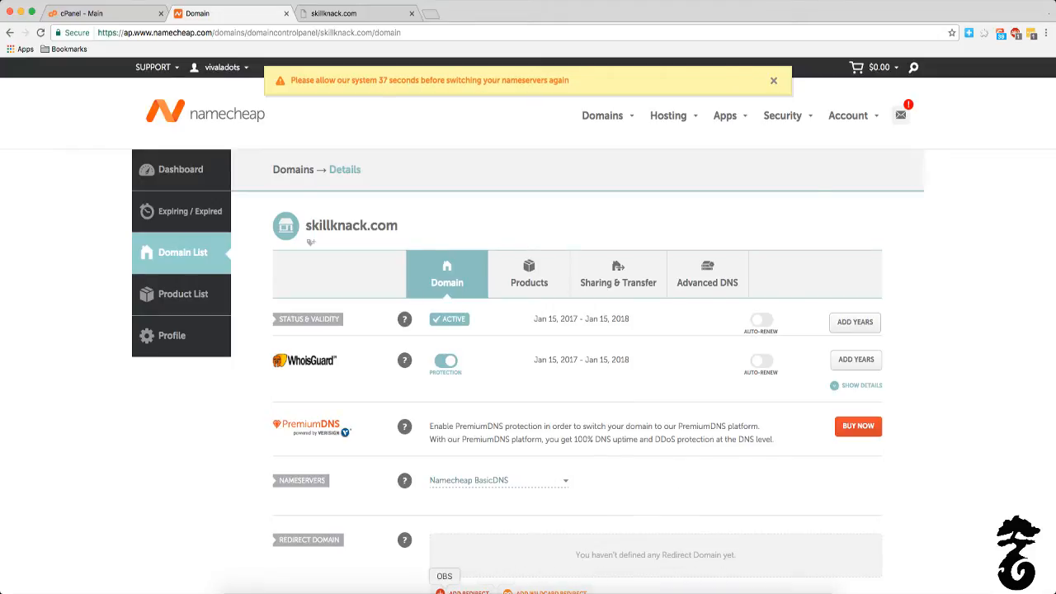
click(444, 591)
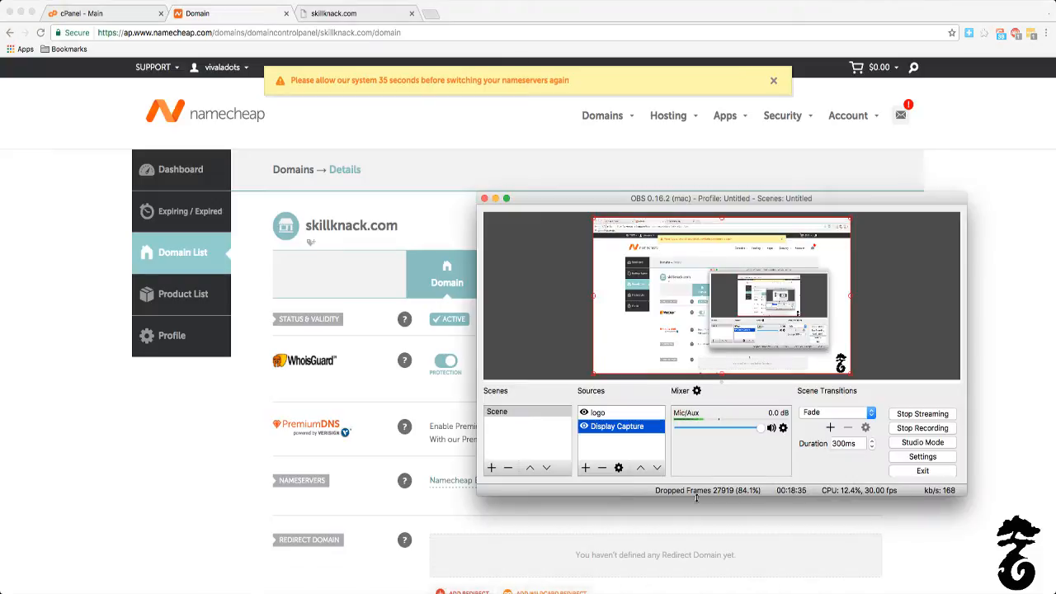
click(495, 199)
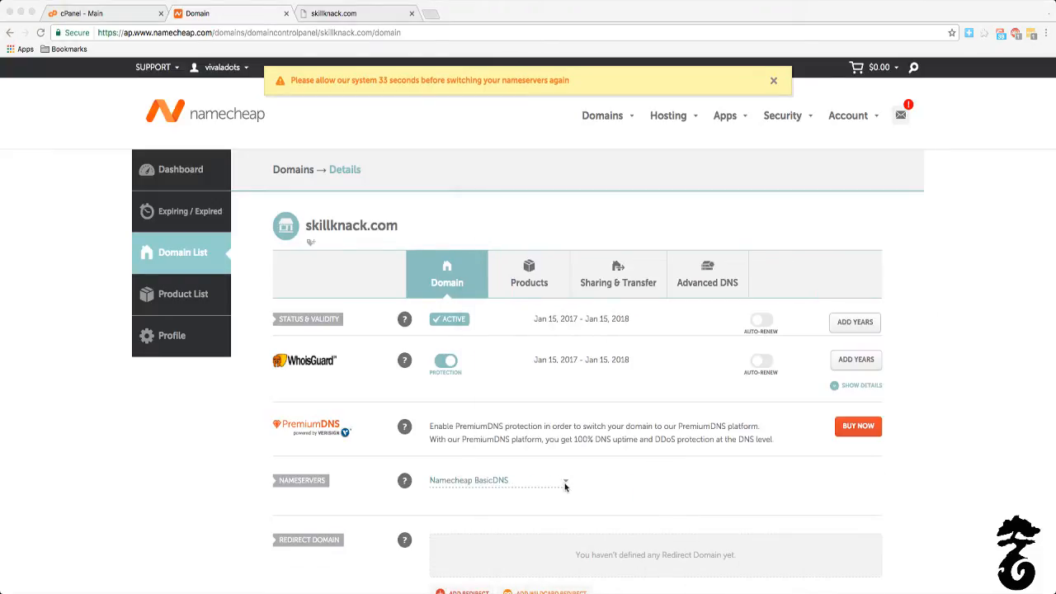
click(115, 14)
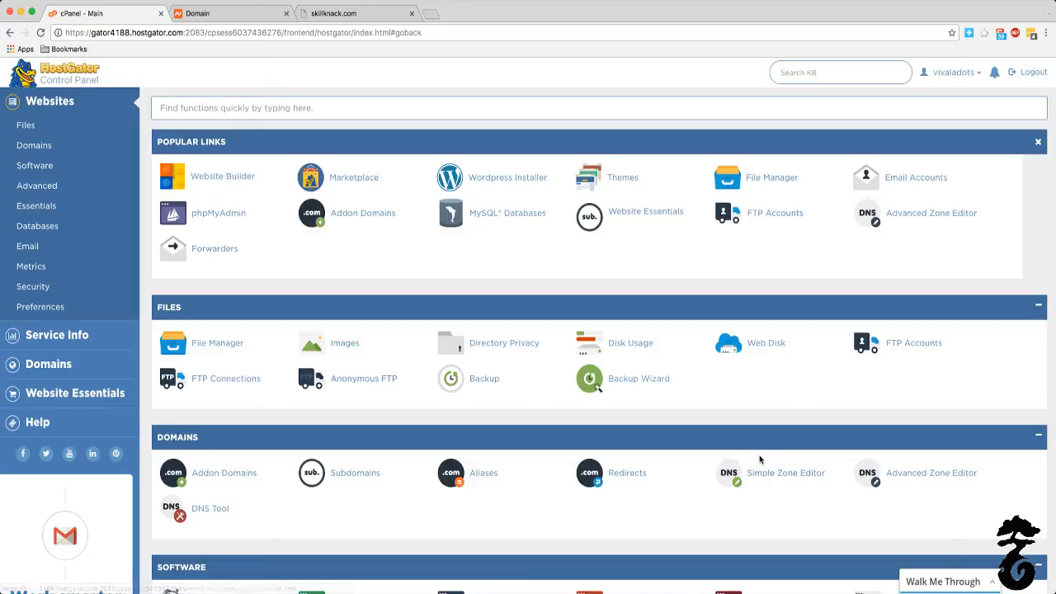
scroll(754, 424, down, 3)
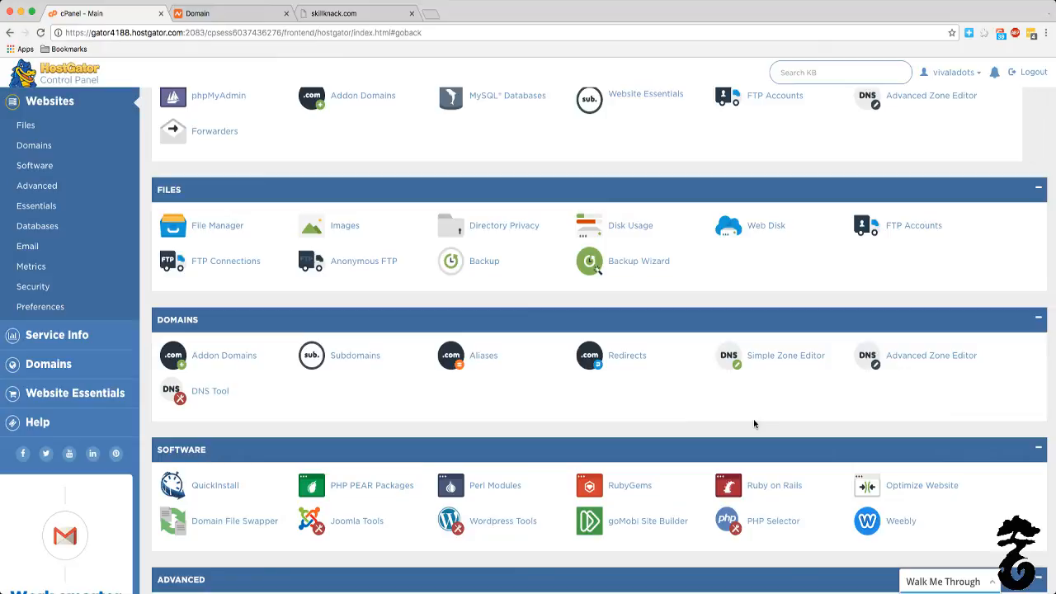
scroll(753, 424, up, 3)
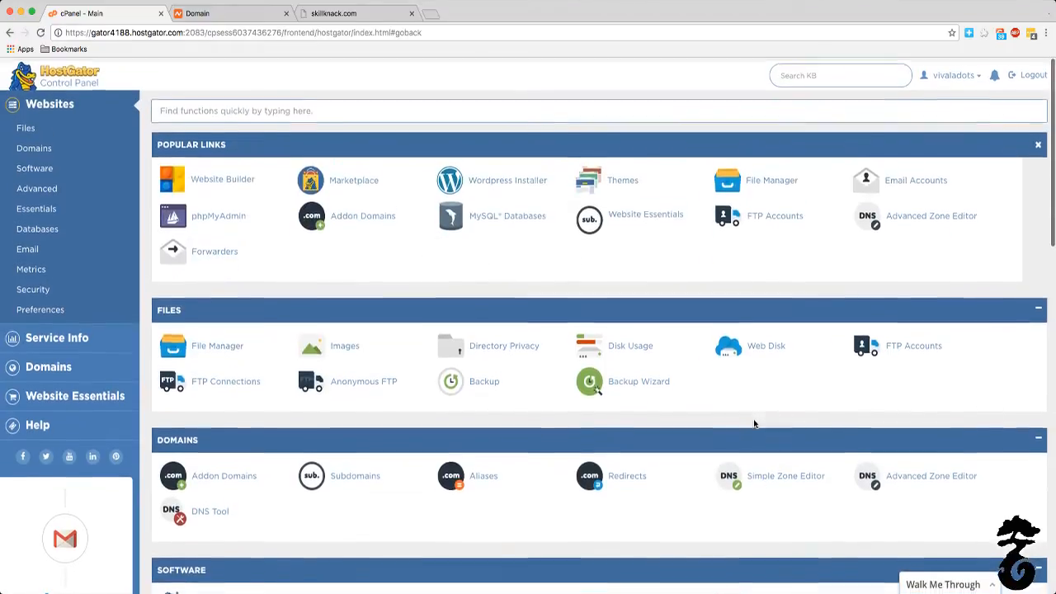
click(237, 14)
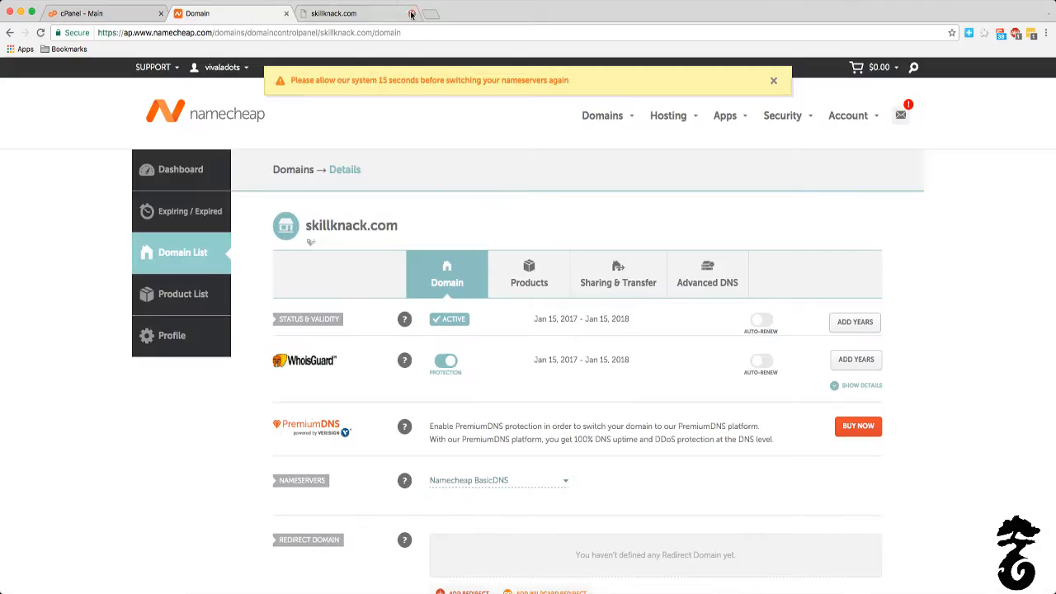
click(372, 20)
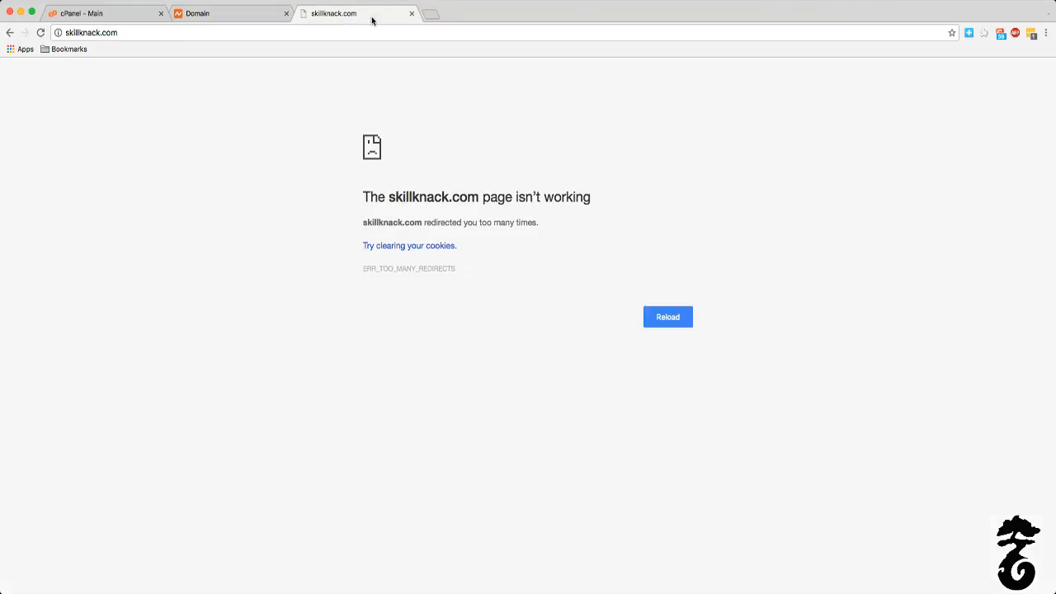
click(258, 17)
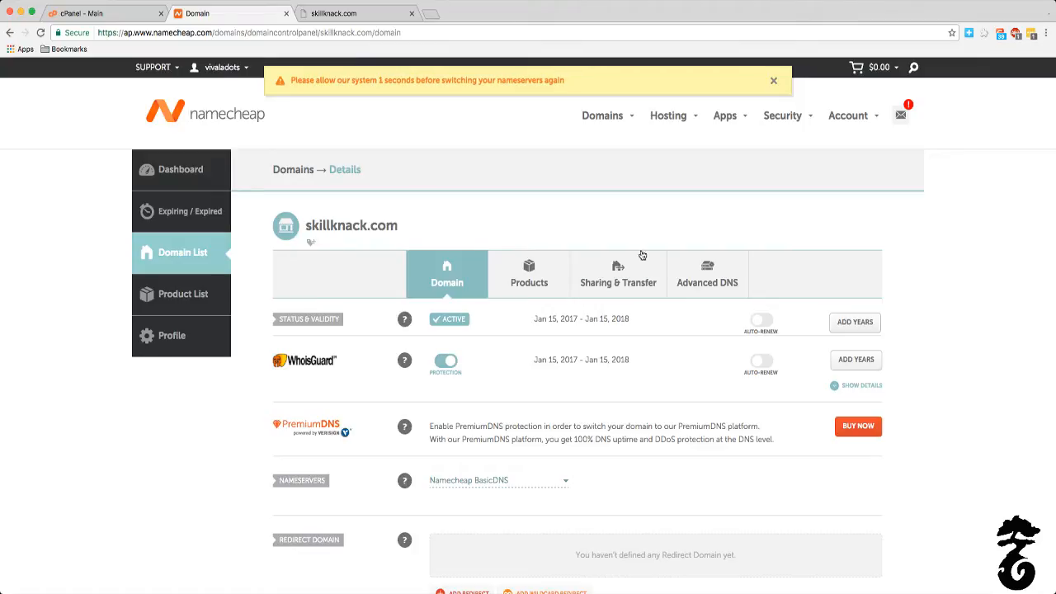
click(333, 18)
click(236, 18)
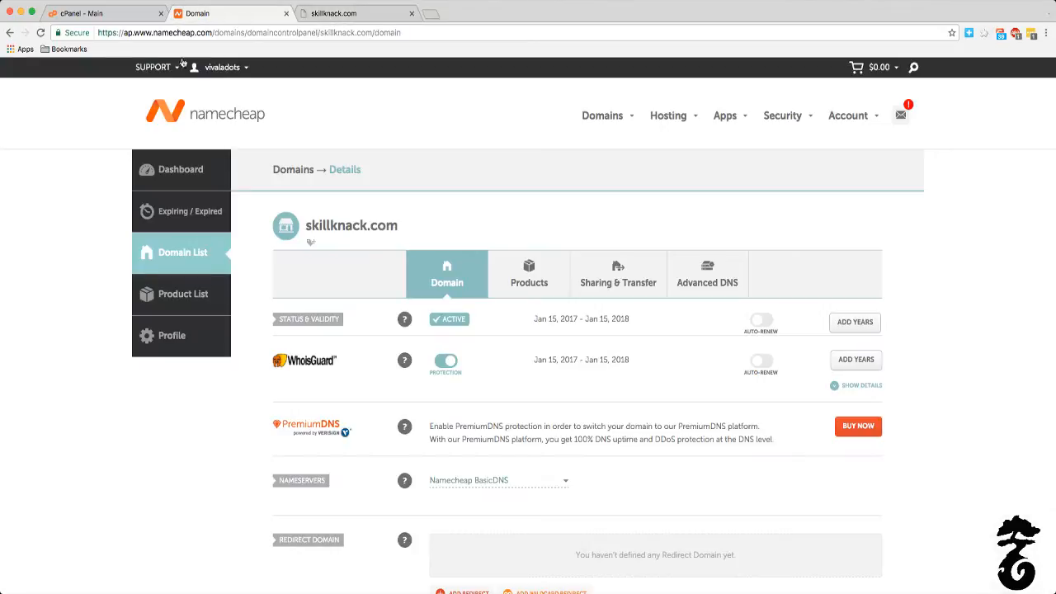
Step: Reload the Namecheap domain details page and load the HostGator service info dashboard
click(40, 32)
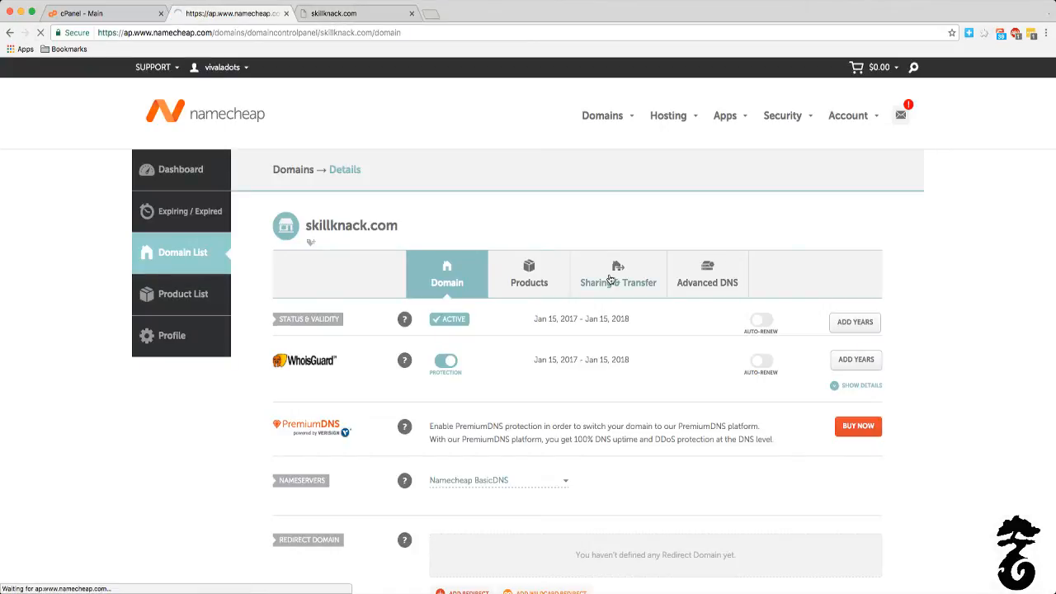
click(114, 15)
click(233, 12)
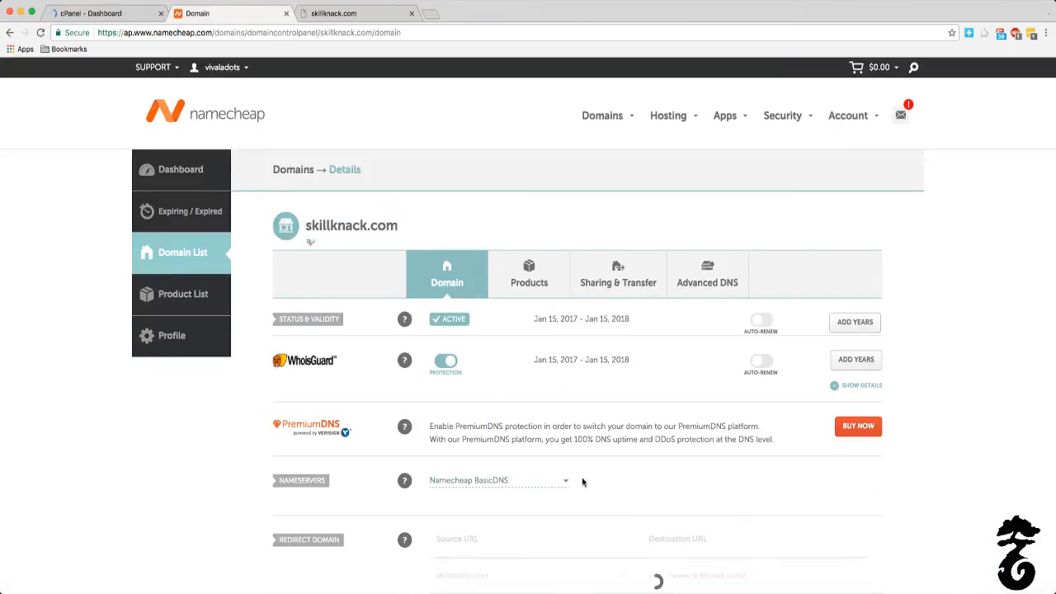
scroll(581, 468, down, 3)
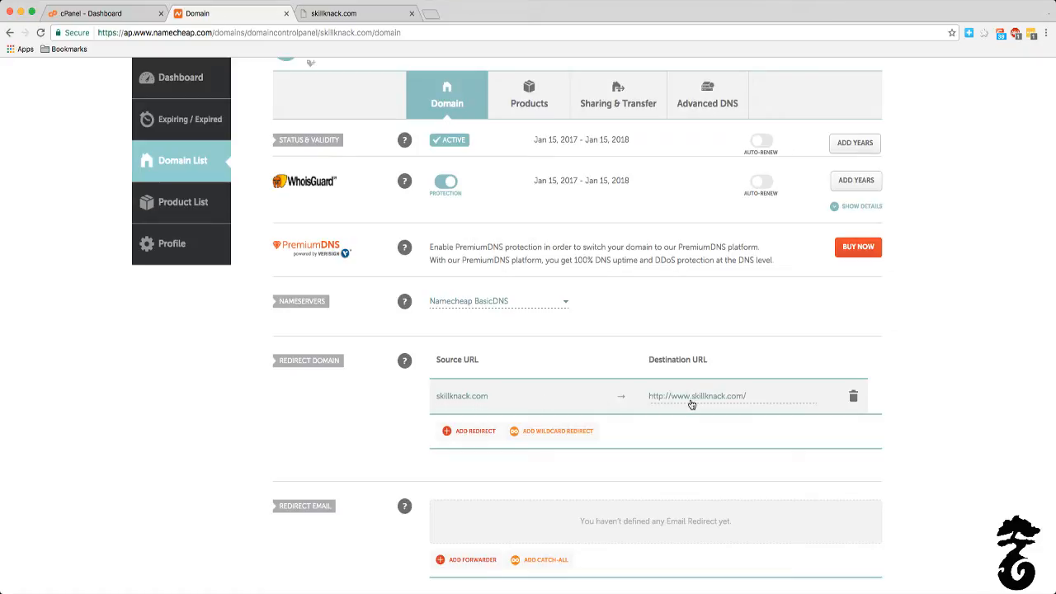
click(853, 396)
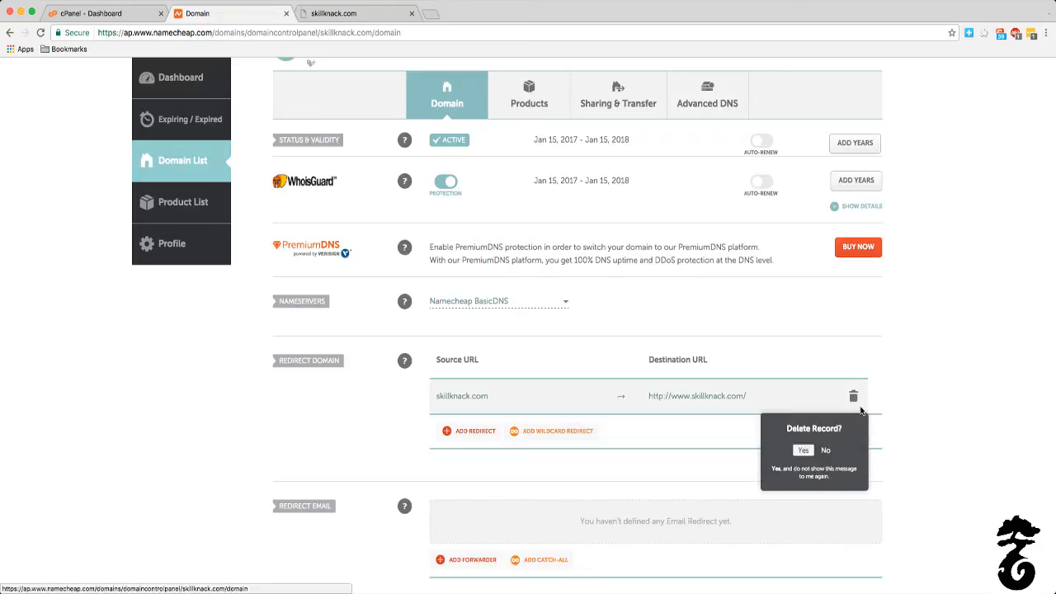
click(803, 450)
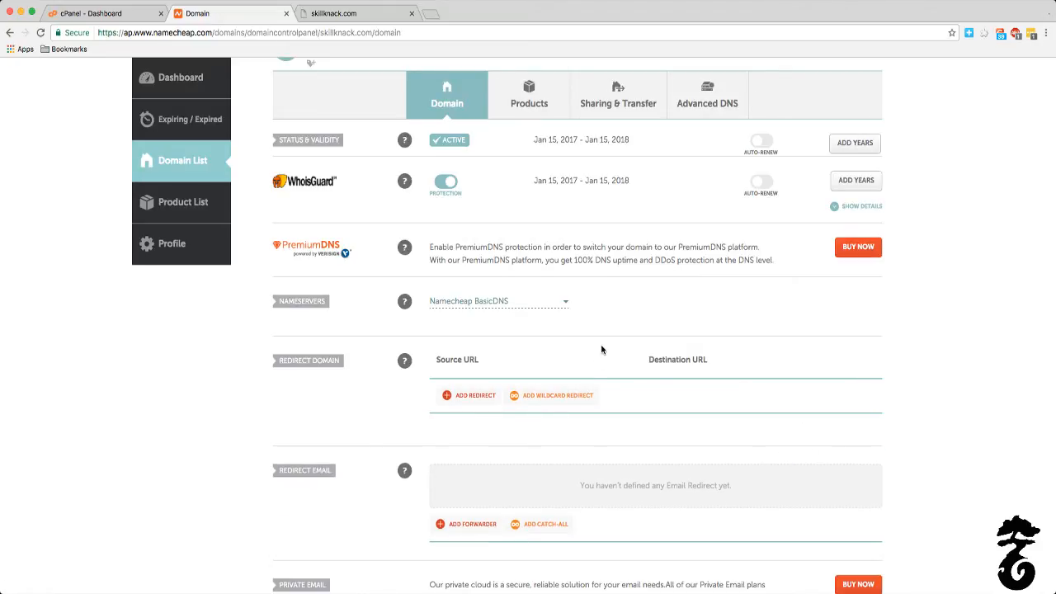
Step: Set the nameservers to Custom DNS and copy ns8375.hostgator.com from the HostGator DNS info into Nameserver 1
click(477, 301)
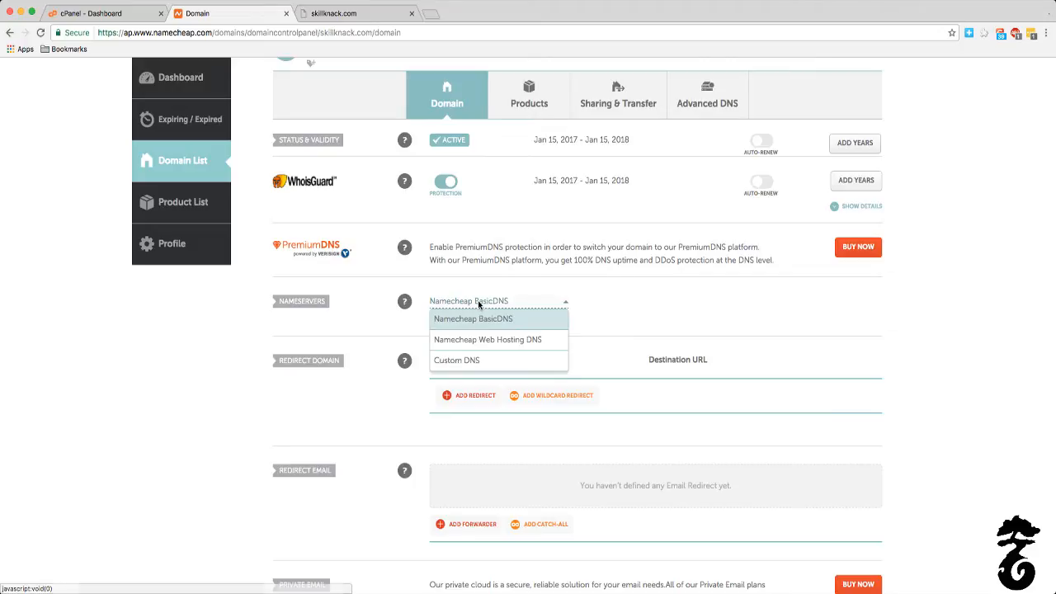
click(458, 360)
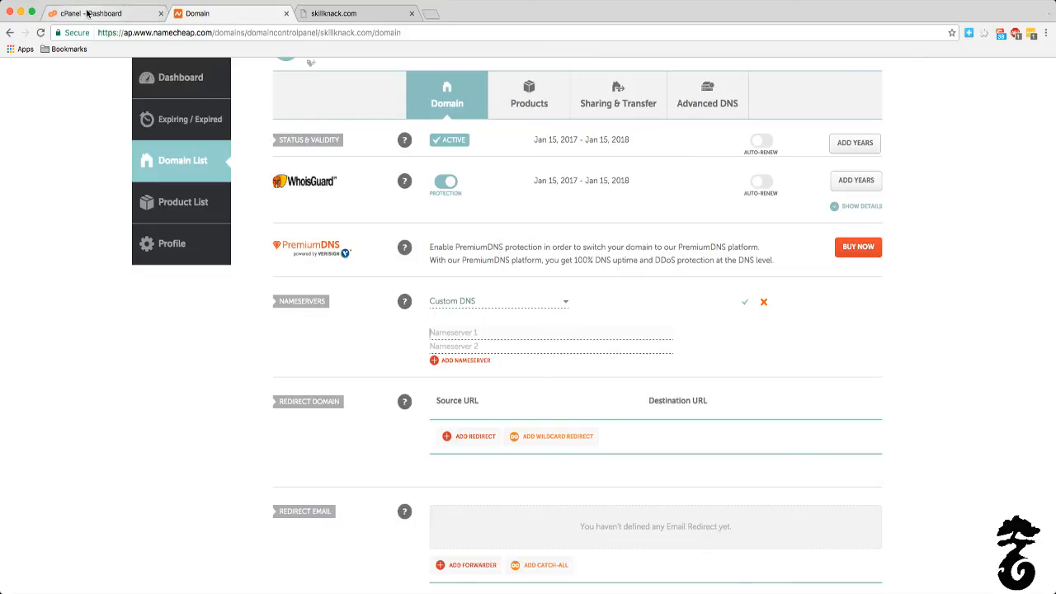
click(91, 13)
drag(700, 291, 622, 290)
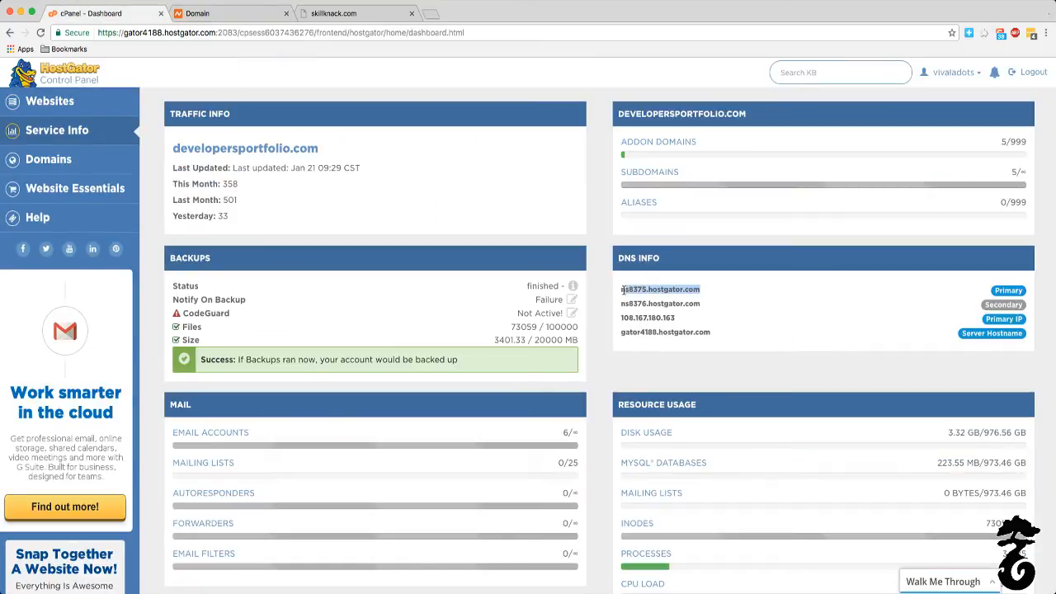
click(198, 14)
text(ns8375.hostgator.com)
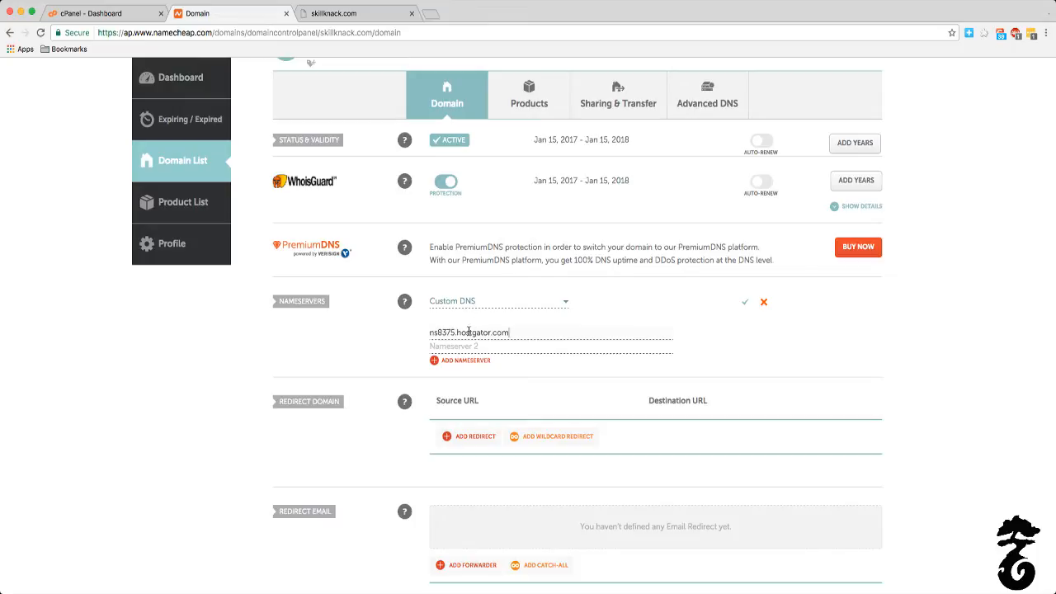
Step: Copy the secondary nameserver ns8376.hostgator.com from the HostGator DNS info into Nameserver 2 and save the custom DNS settings
click(95, 16)
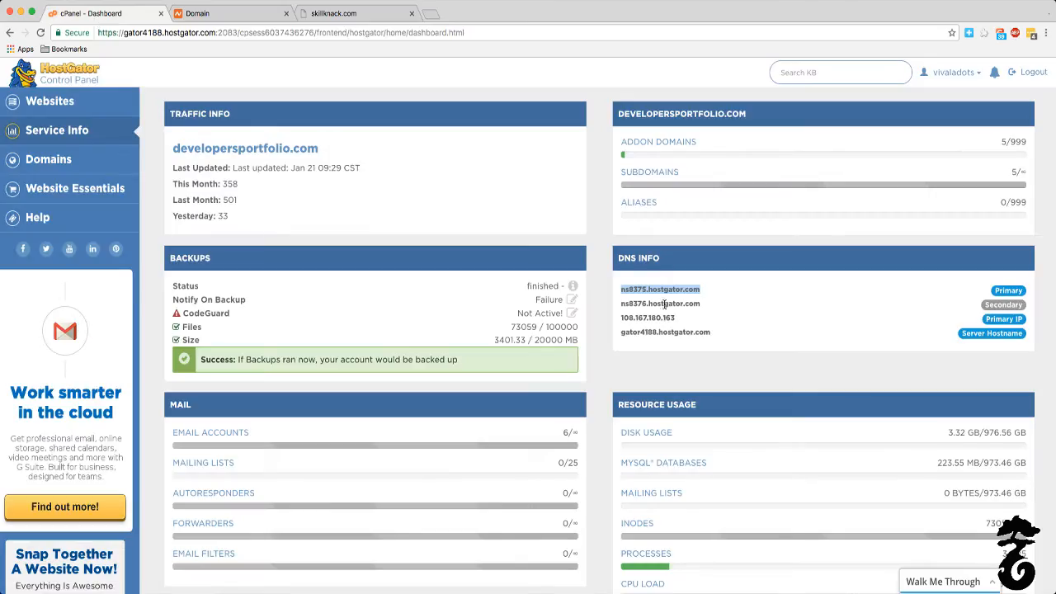
drag(699, 304, 620, 303)
key(super+c)
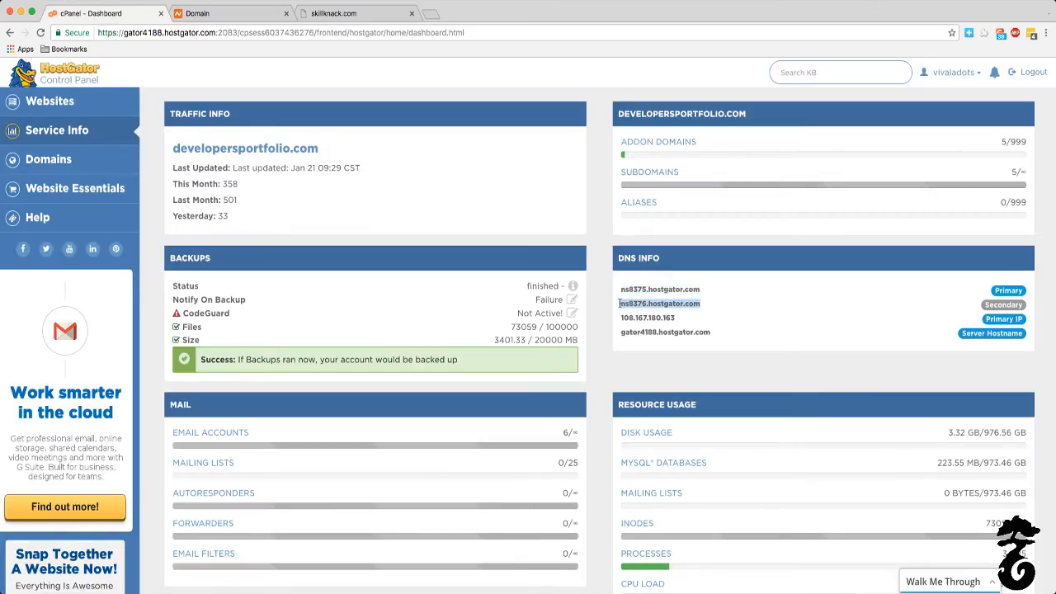
click(198, 14)
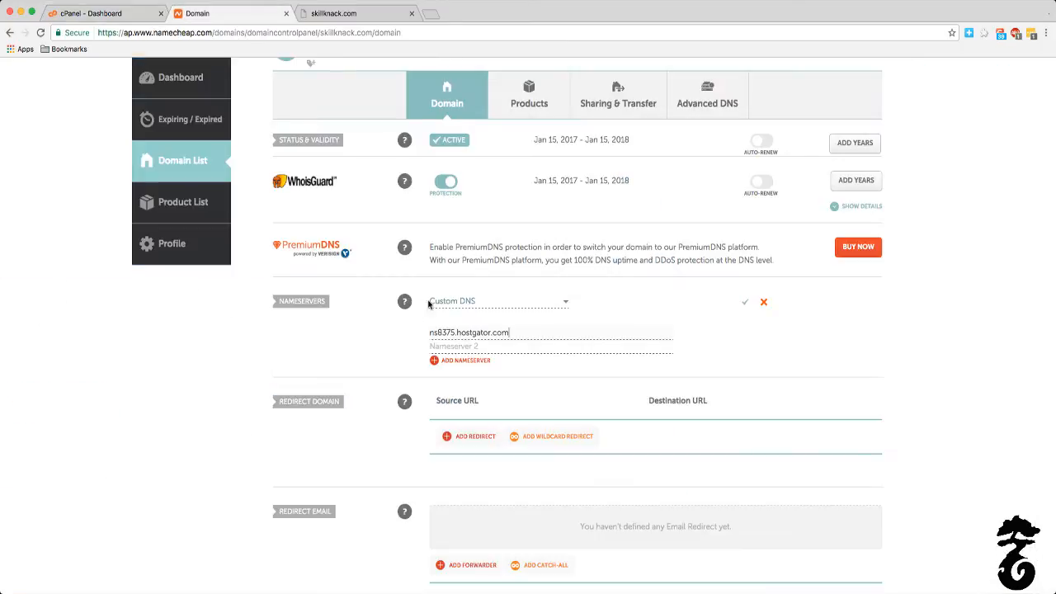
click(473, 347)
key(super+v)
click(745, 302)
Step: Check the skillknack.com test page and review the saved nameserver and redirect settings on the Namecheap domain page
click(326, 14)
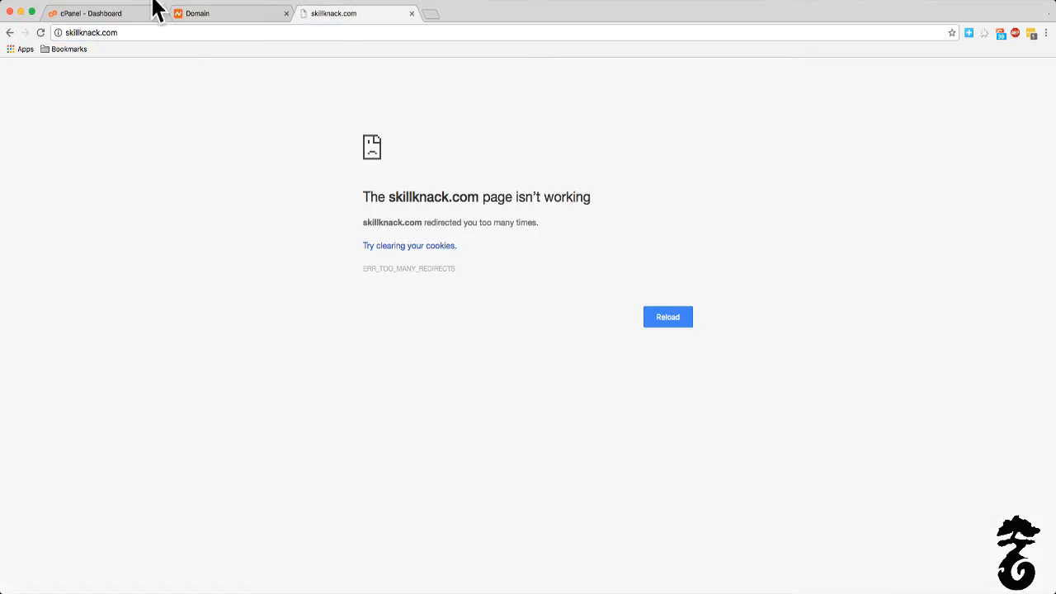
click(191, 13)
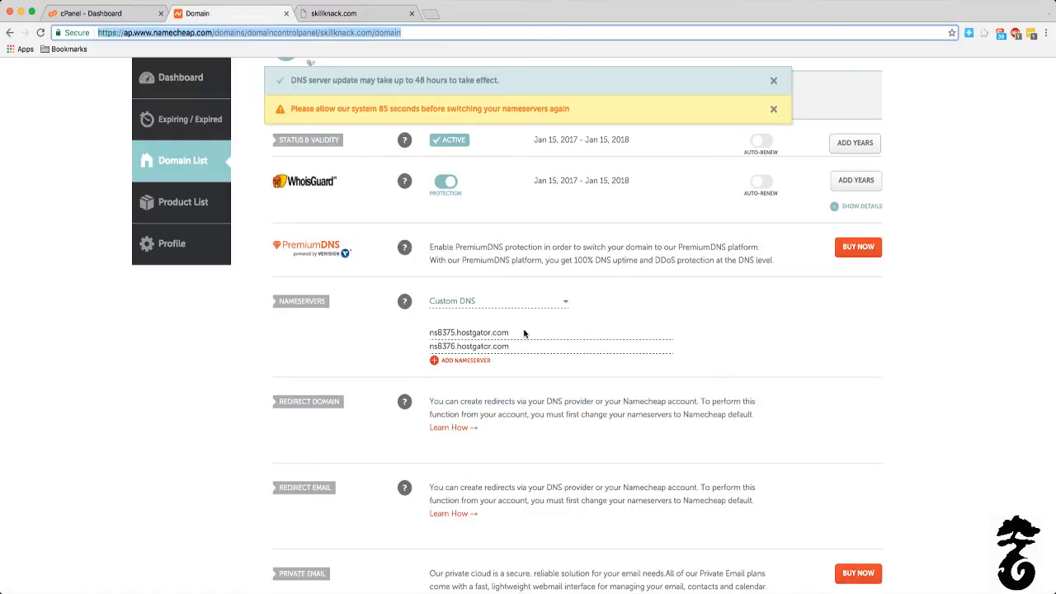
scroll(519, 329, down, 5)
scroll(523, 328, down, 5)
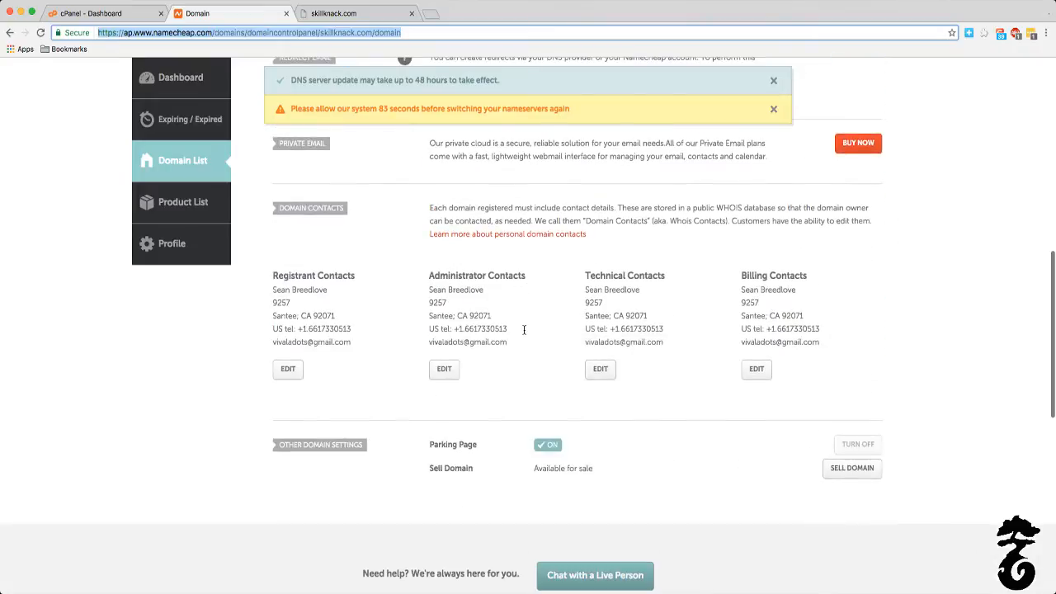
scroll(523, 333, up, 5)
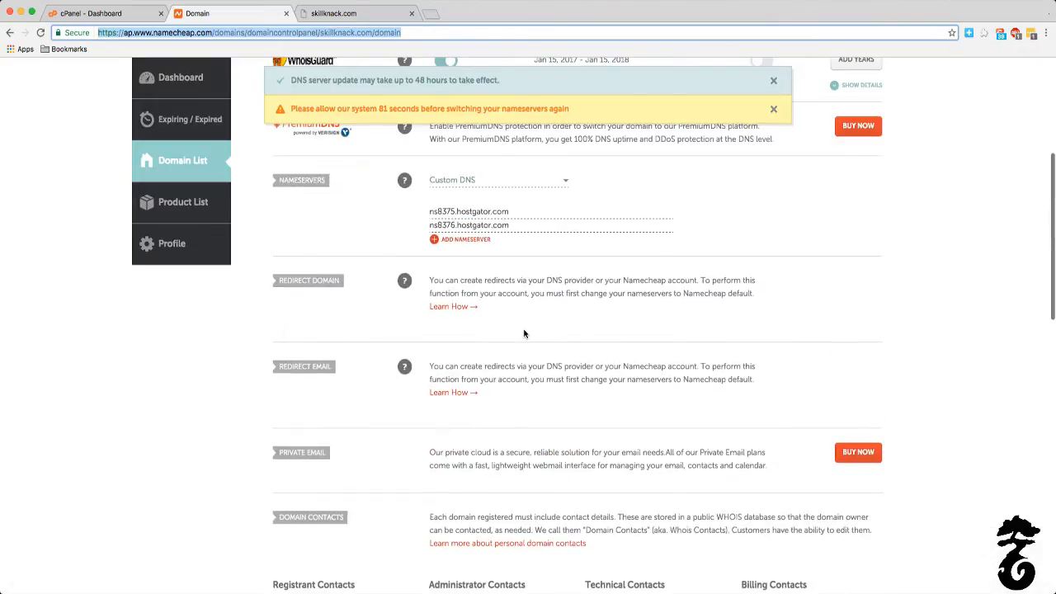
scroll(523, 333, up, 5)
scroll(509, 506, down, 3)
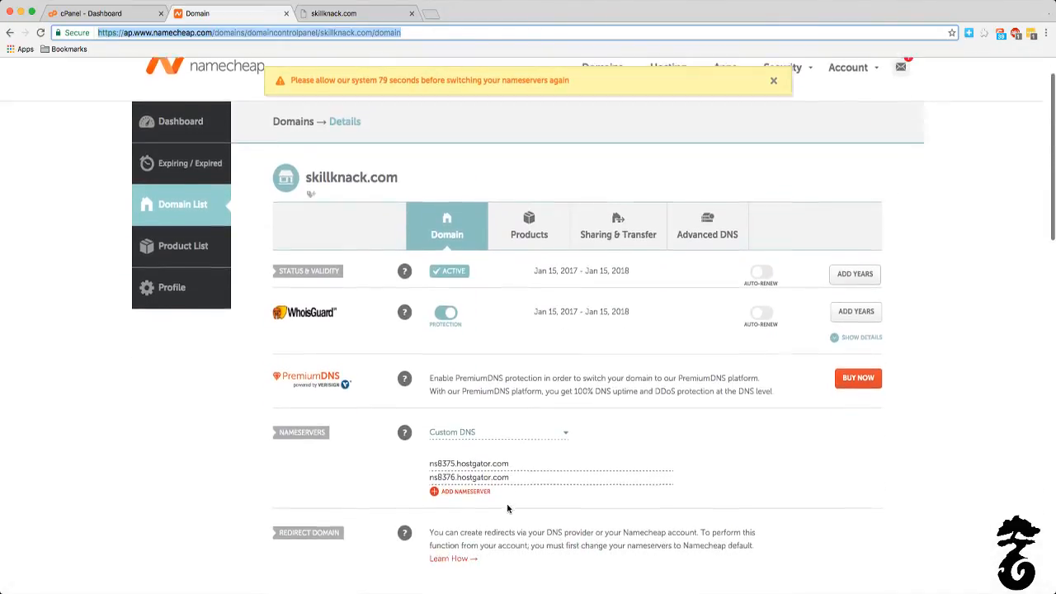
Step: Reload skillknack.com to test the new nameservers, checking it against the Namecheap domain page between attempts
click(363, 13)
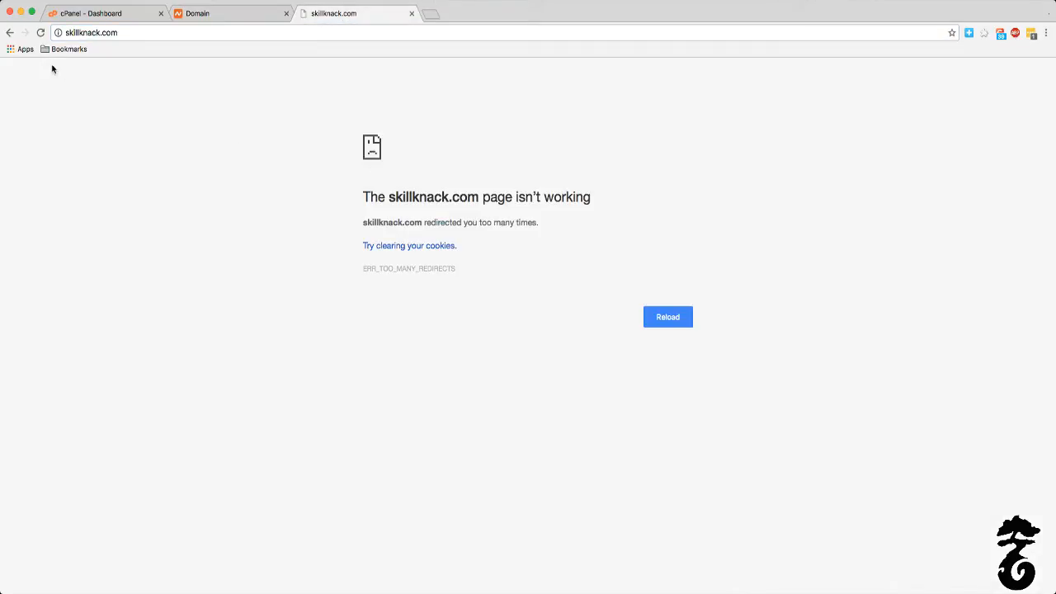
click(40, 33)
click(206, 13)
click(350, 13)
click(233, 15)
click(377, 18)
click(218, 20)
click(360, 16)
click(195, 15)
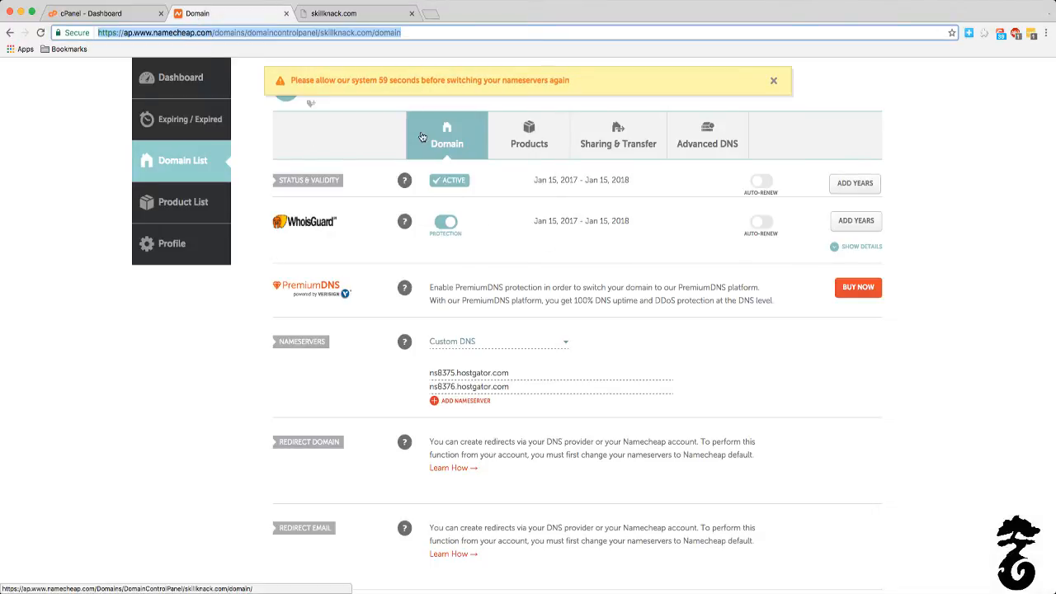
click(349, 20)
click(40, 32)
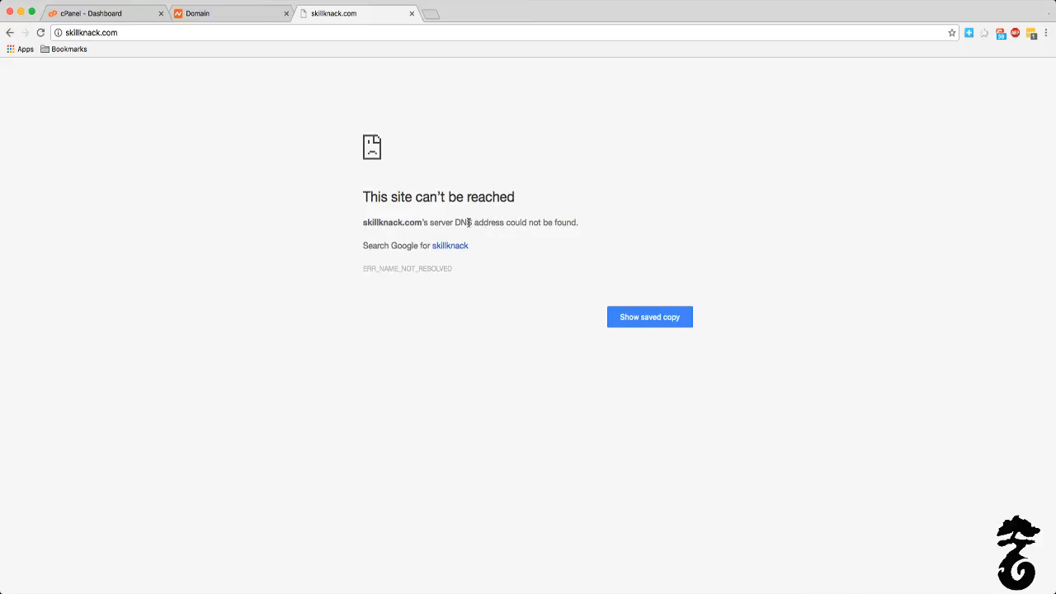
Step: Recheck the custom nameservers on Namecheap against the HostGator dashboard and the skillknack.com test page while the DNS update propagates
mouse_move(469, 223)
click(233, 18)
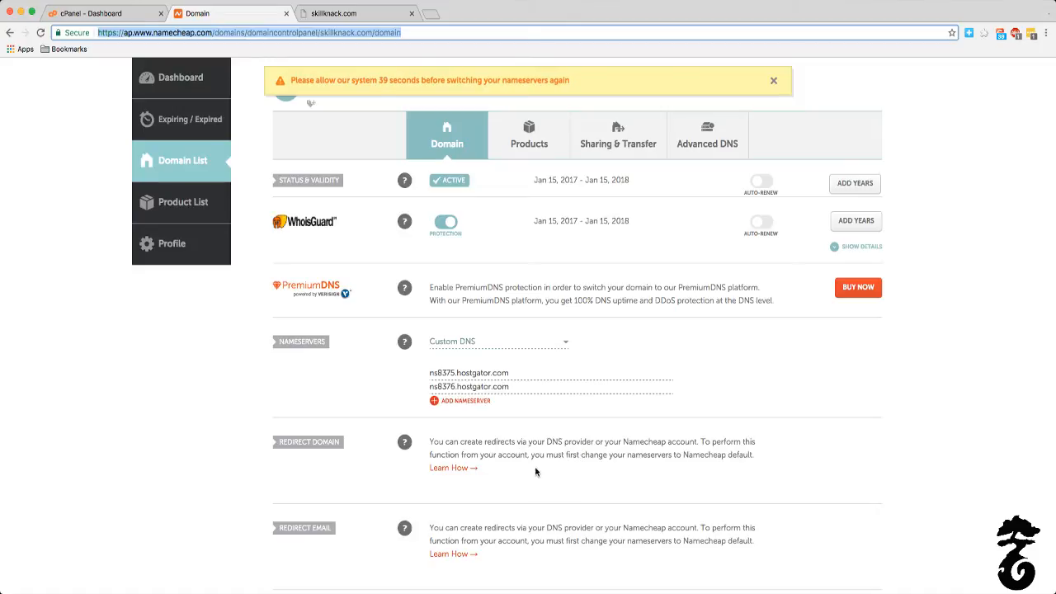
scroll(537, 470, down, 2)
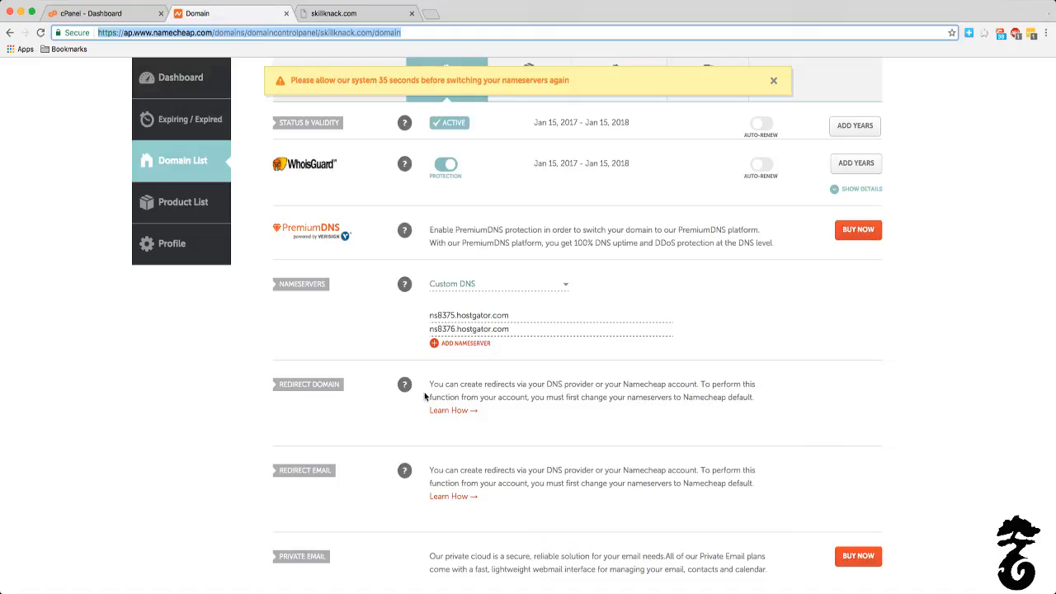
click(338, 33)
click(338, 14)
click(241, 12)
click(395, 311)
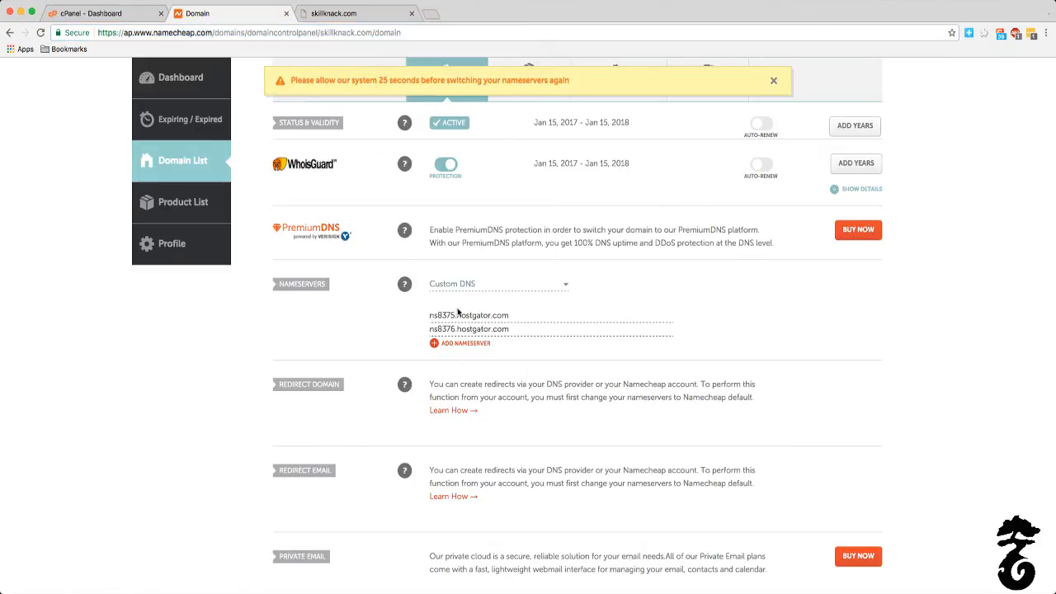
click(332, 13)
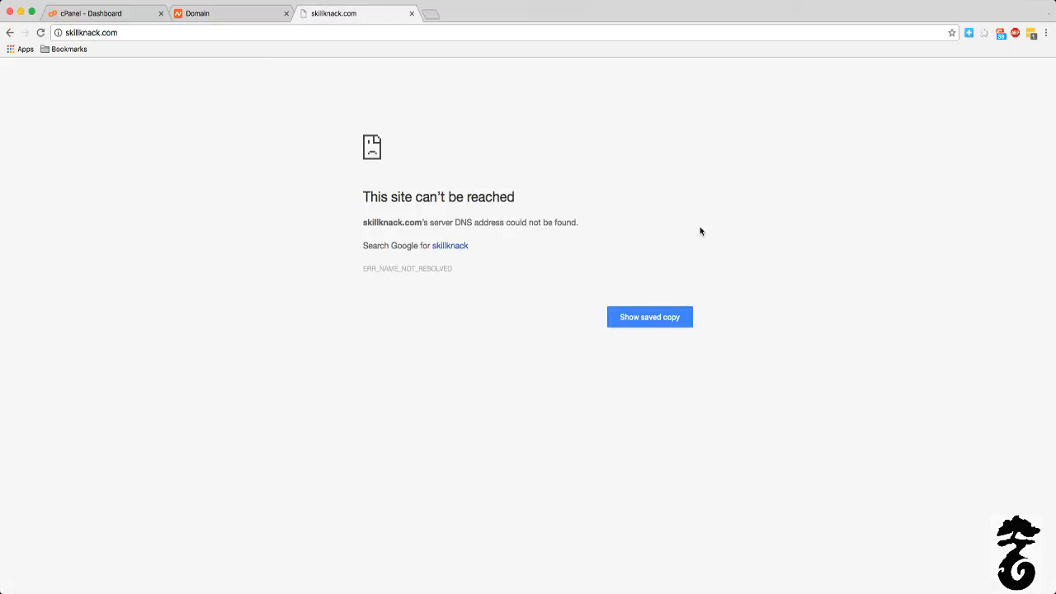
click(113, 12)
click(243, 11)
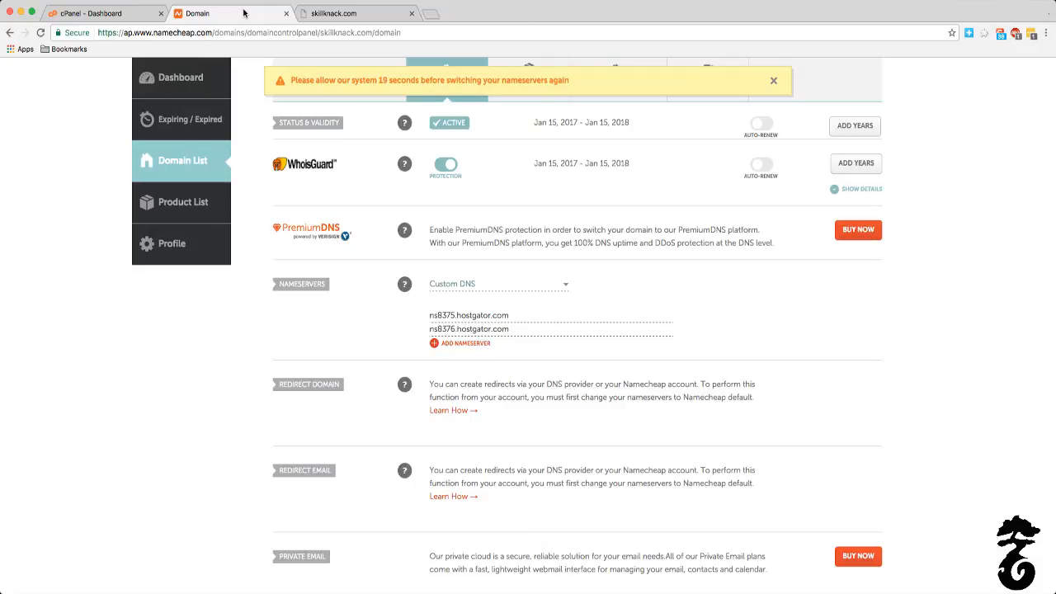
click(342, 18)
click(243, 15)
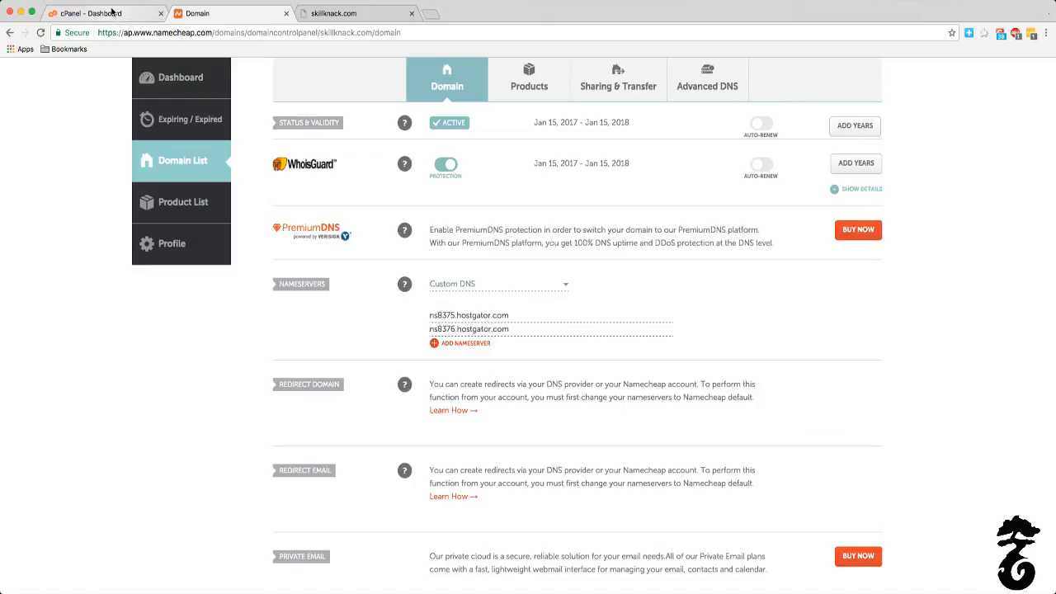
Step: Open the skillknack.com site and log in to its WordPress admin from the coming-soon page
click(354, 13)
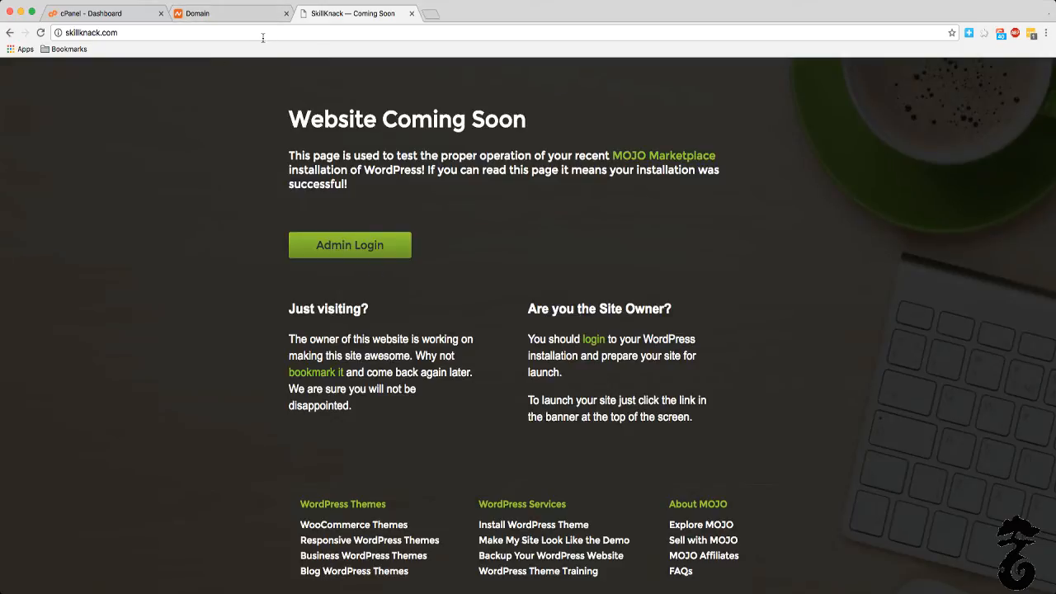
click(191, 17)
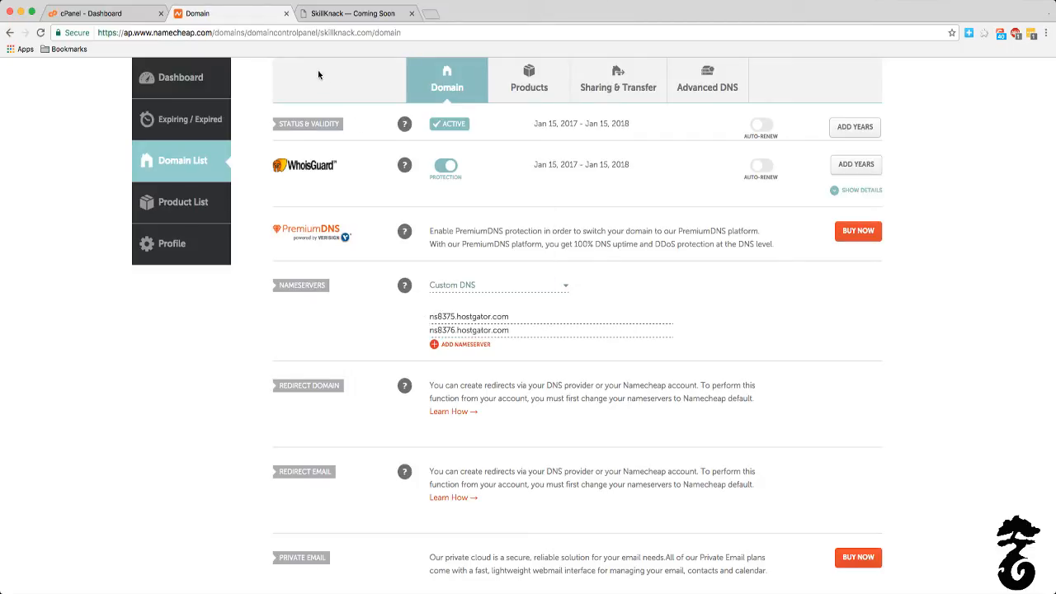
click(317, 14)
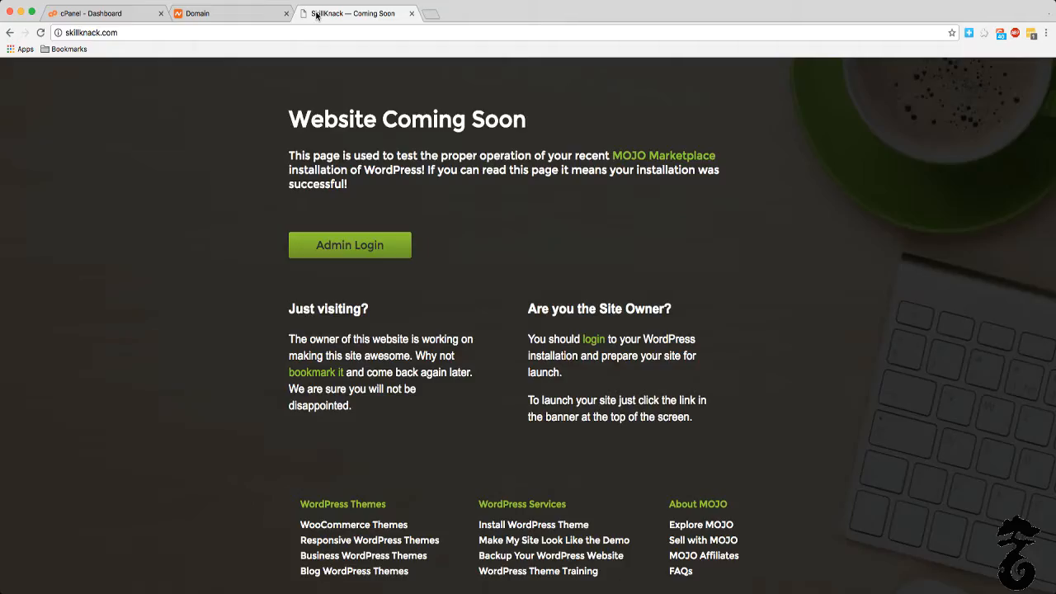
click(350, 245)
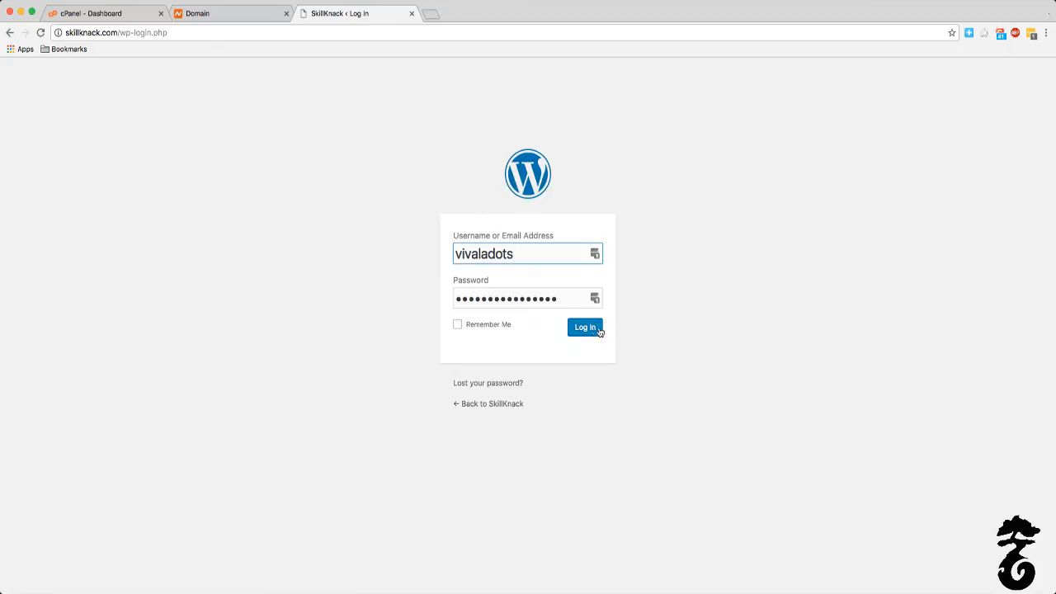
click(596, 330)
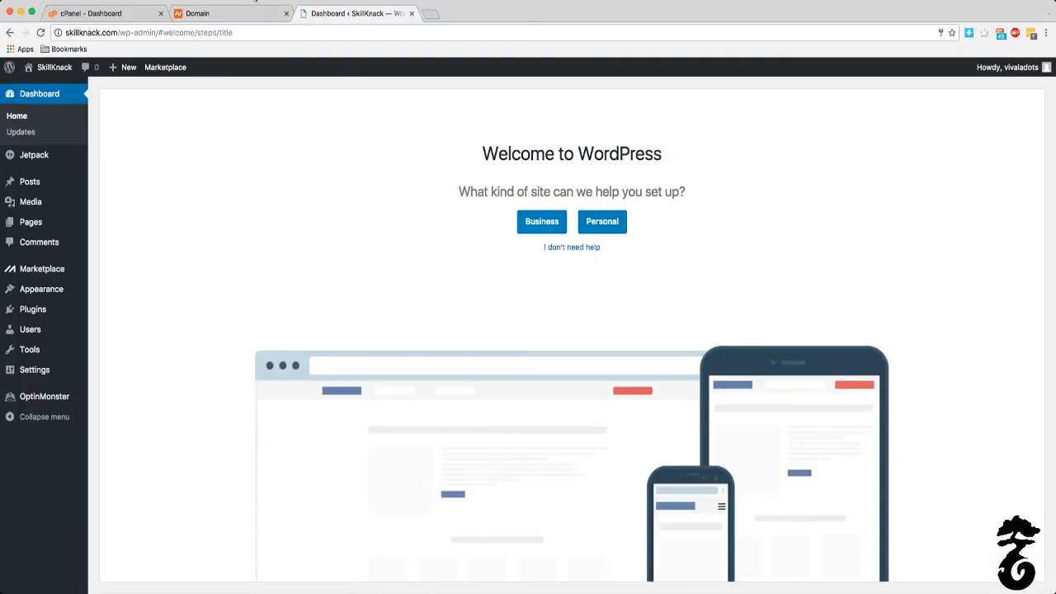
Step: Close the Namecheap domain page and the HostGator cPanel dashboard, keeping only the WordPress dashboard open
click(236, 13)
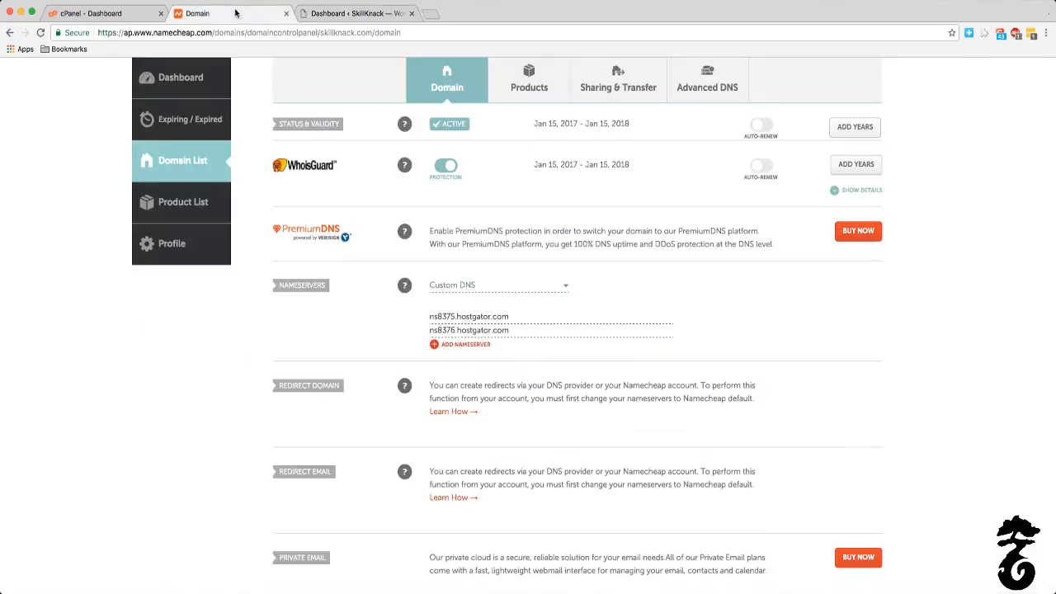
click(286, 13)
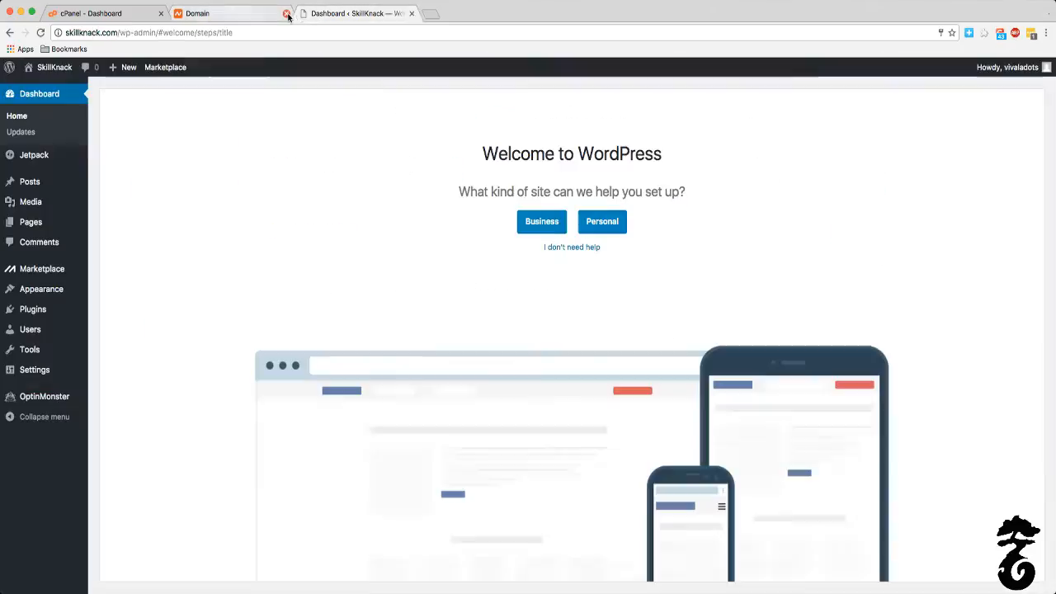
click(120, 13)
click(161, 13)
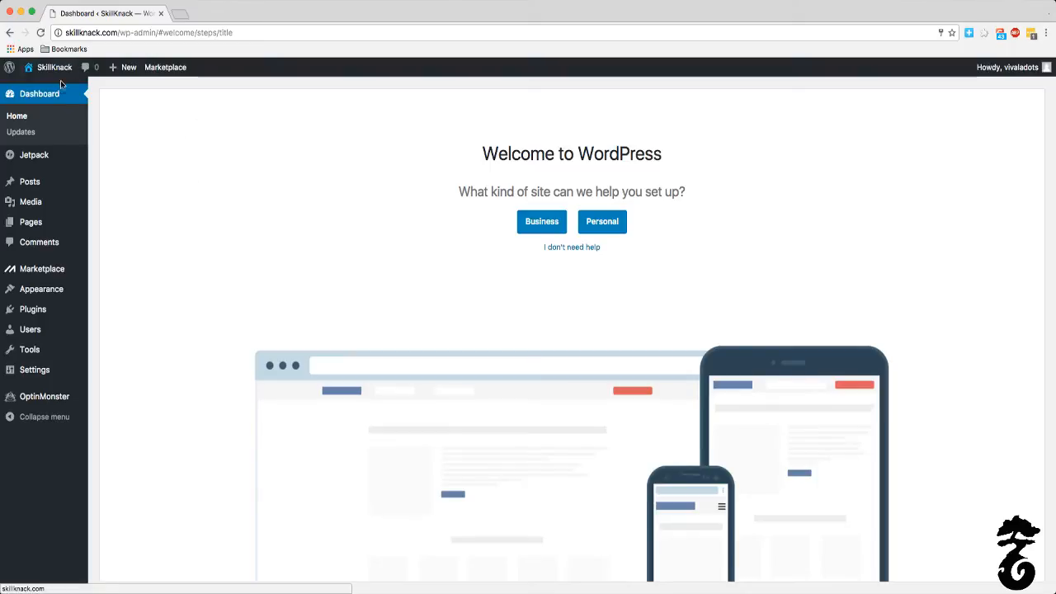
Step: Visit the SkillKnack homepage from WordPress, look through its content, and return to the admin dashboard
mouse_move(62, 69)
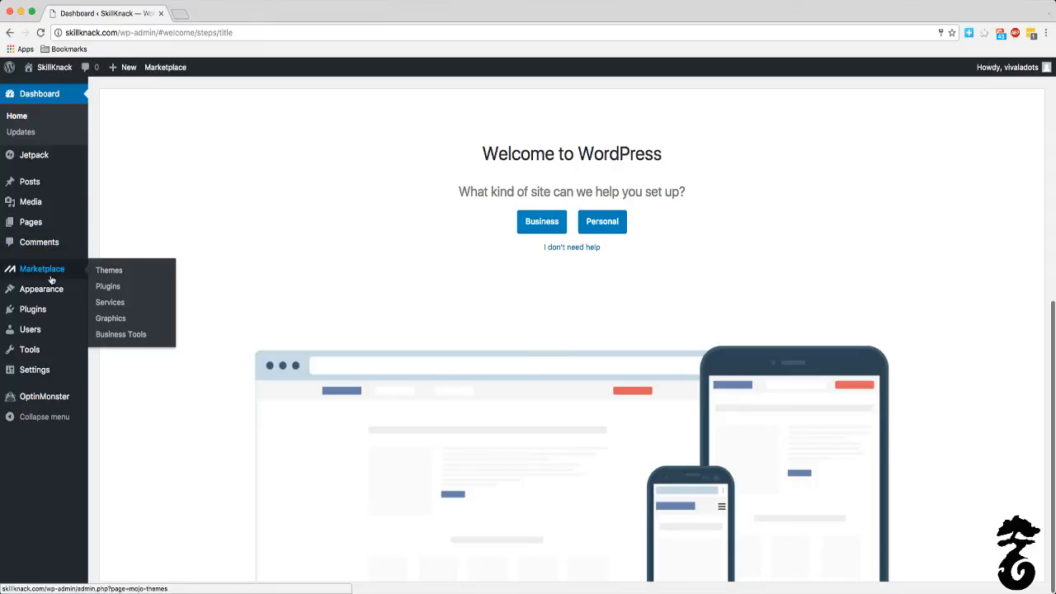
click(48, 71)
mouse_move(51, 75)
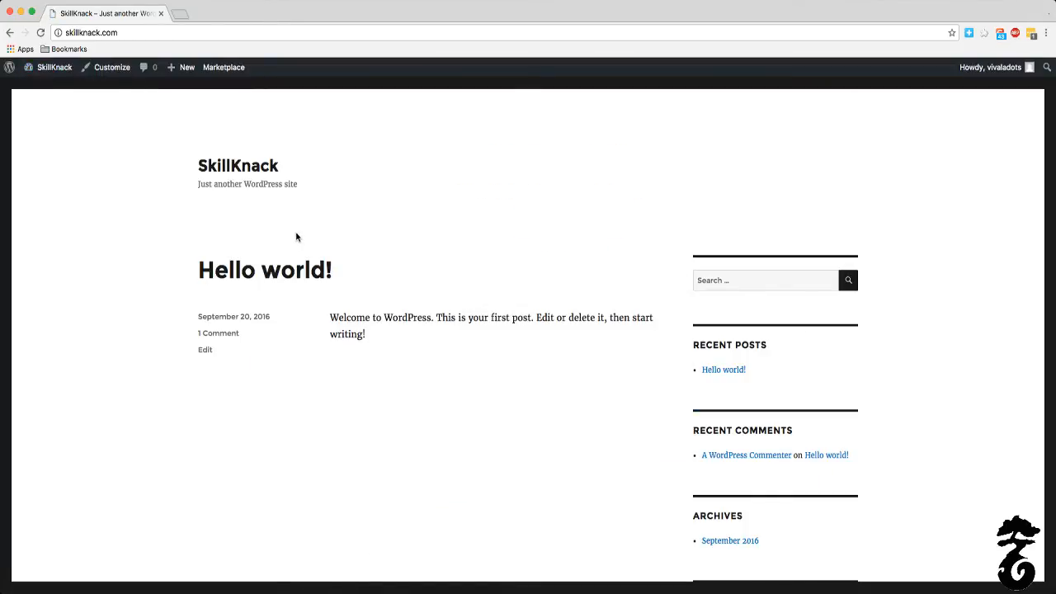
scroll(379, 183, down, 5)
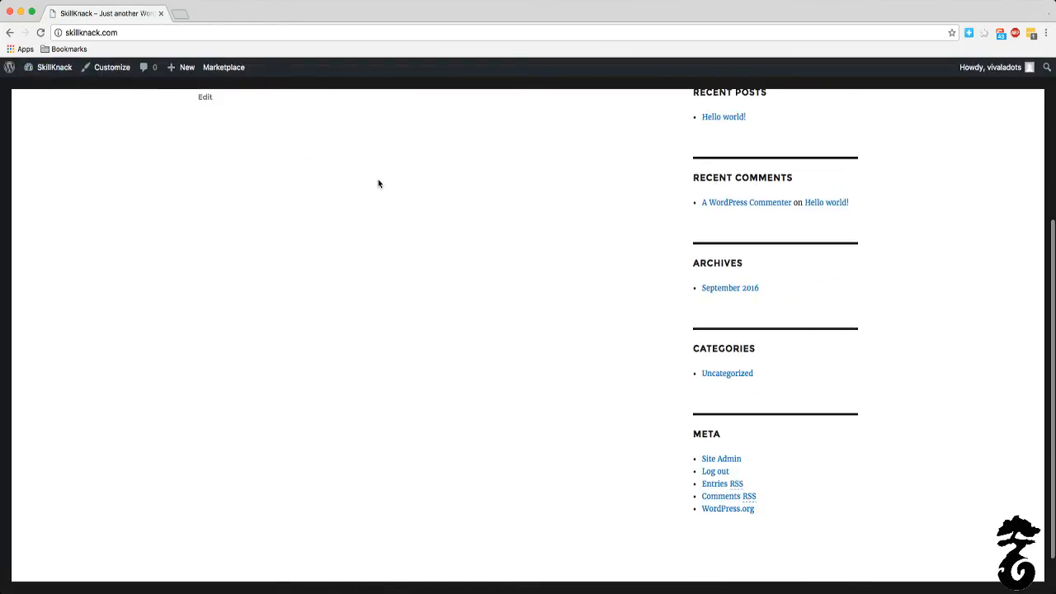
scroll(379, 183, up, 6)
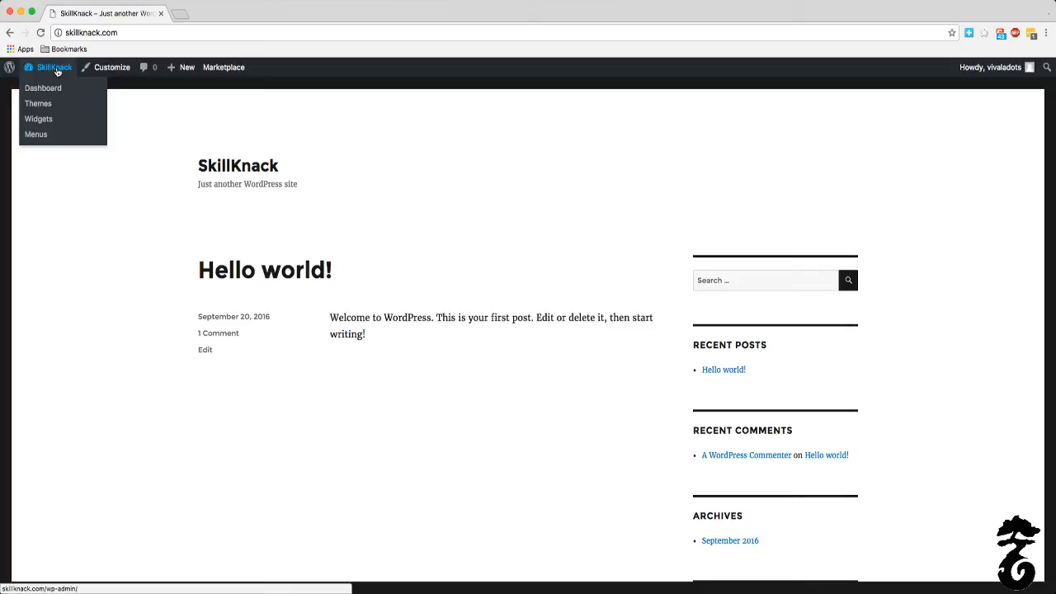
click(56, 71)
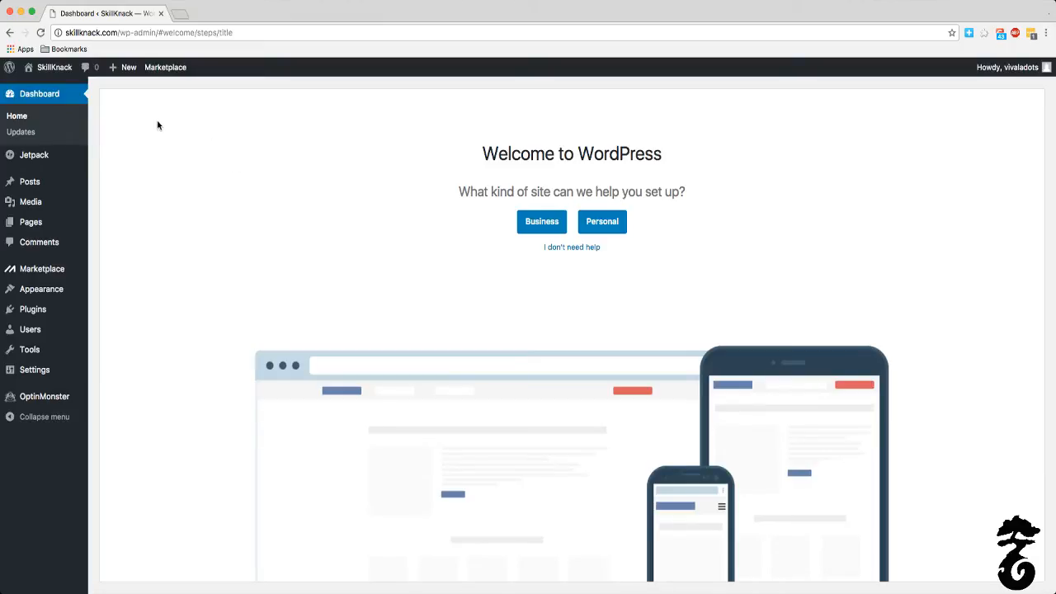
Step: Open the installed WordPress themes and go on to the catalogue for adding a new theme
mouse_move(47, 193)
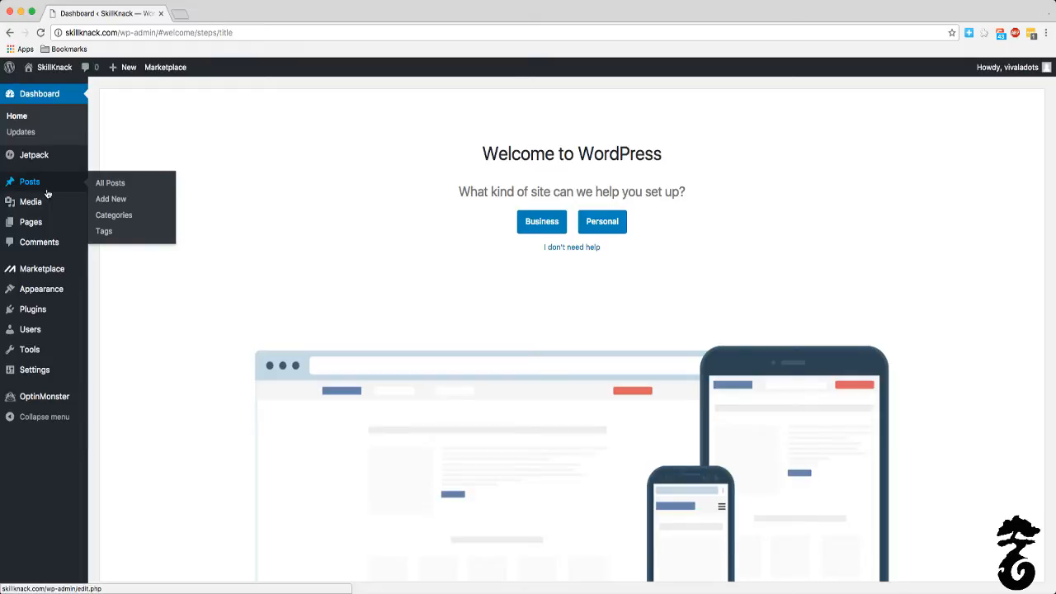
mouse_move(49, 289)
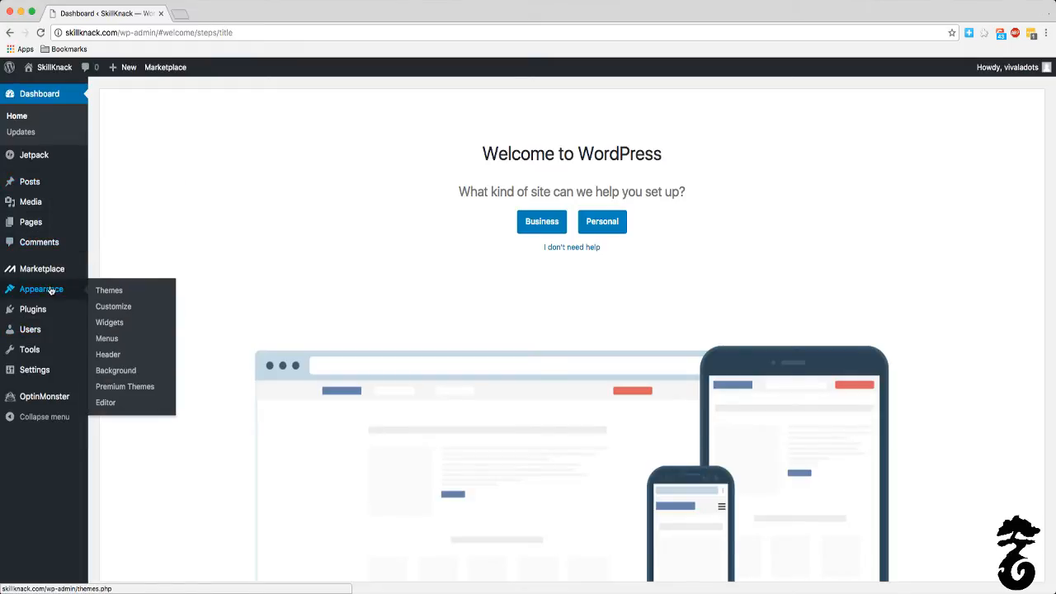
click(103, 292)
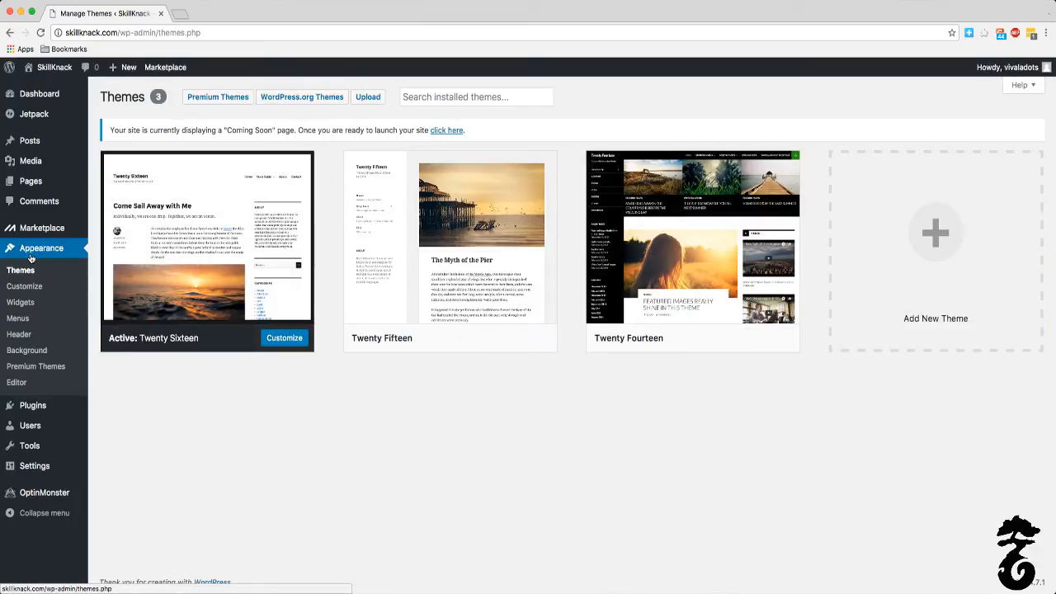
click(427, 100)
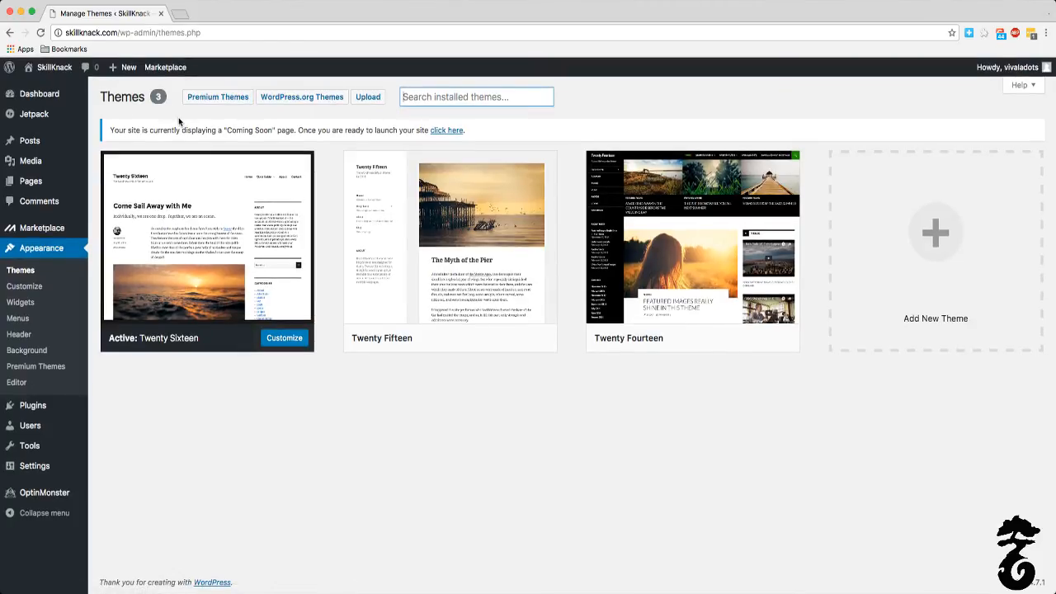
click(927, 353)
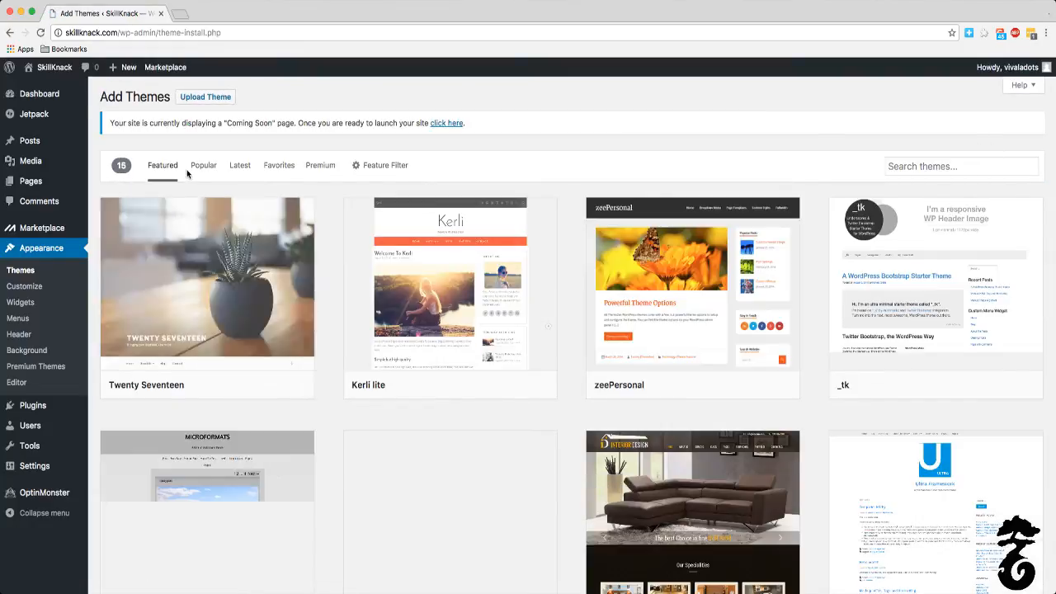
Step: Preview the SPARK theme from the featured themes, look through its demo page, and close the preview
scroll(416, 325, down, 10)
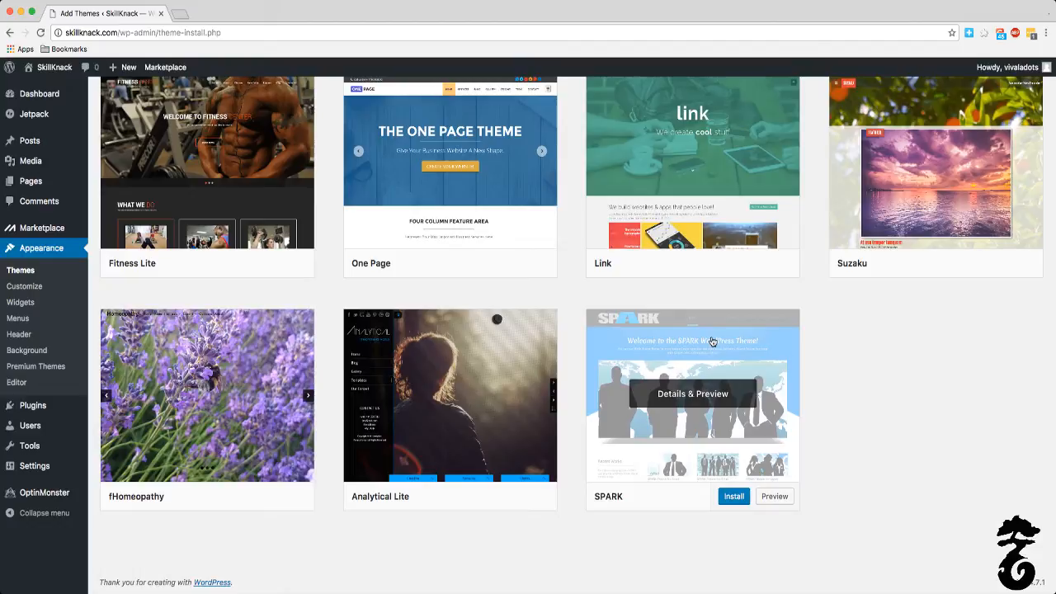
click(776, 496)
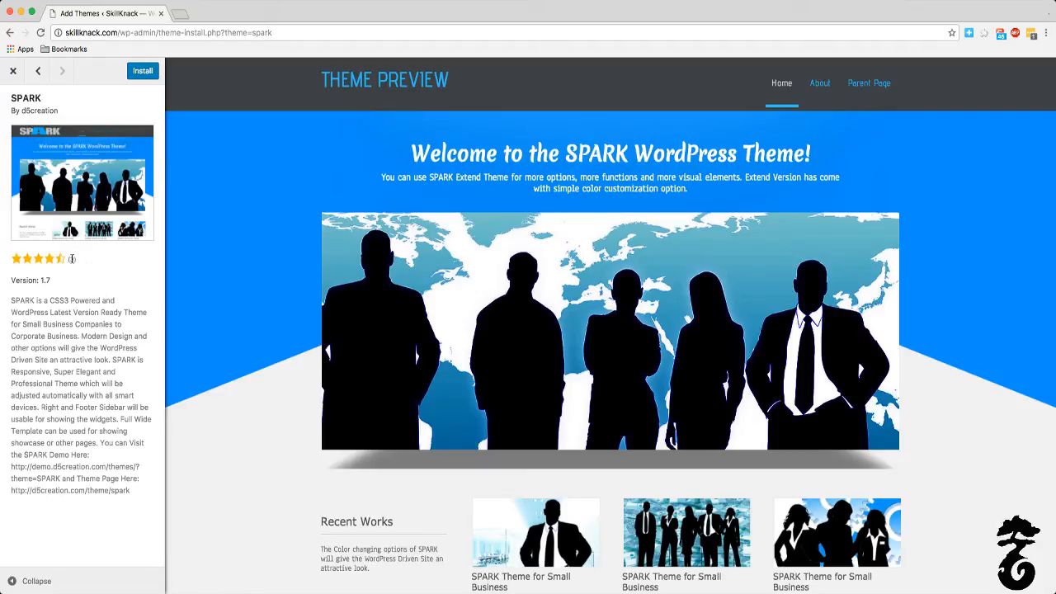
scroll(312, 277, down, 5)
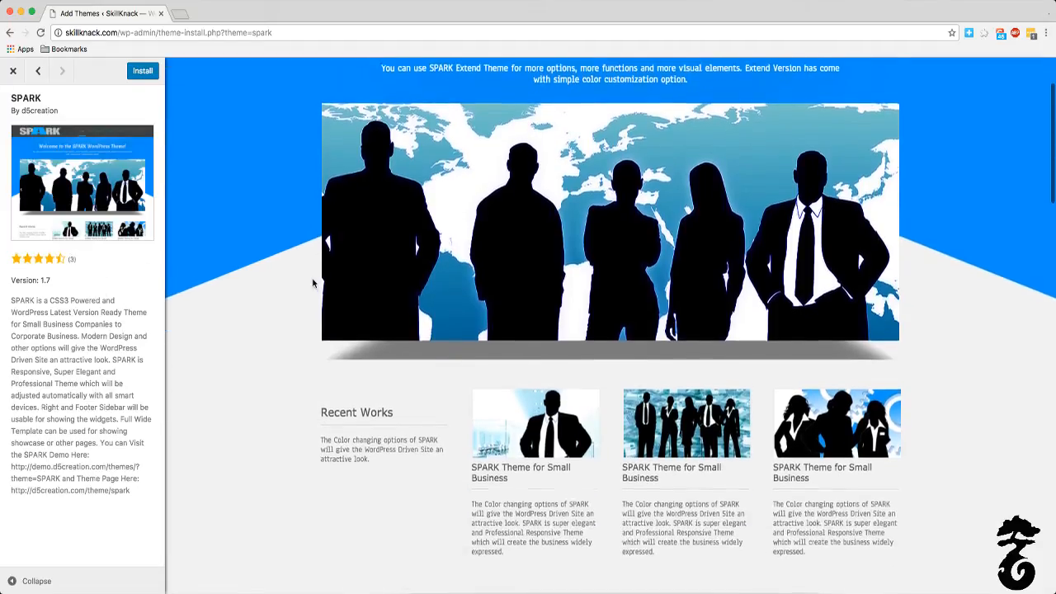
scroll(312, 283, down, 5)
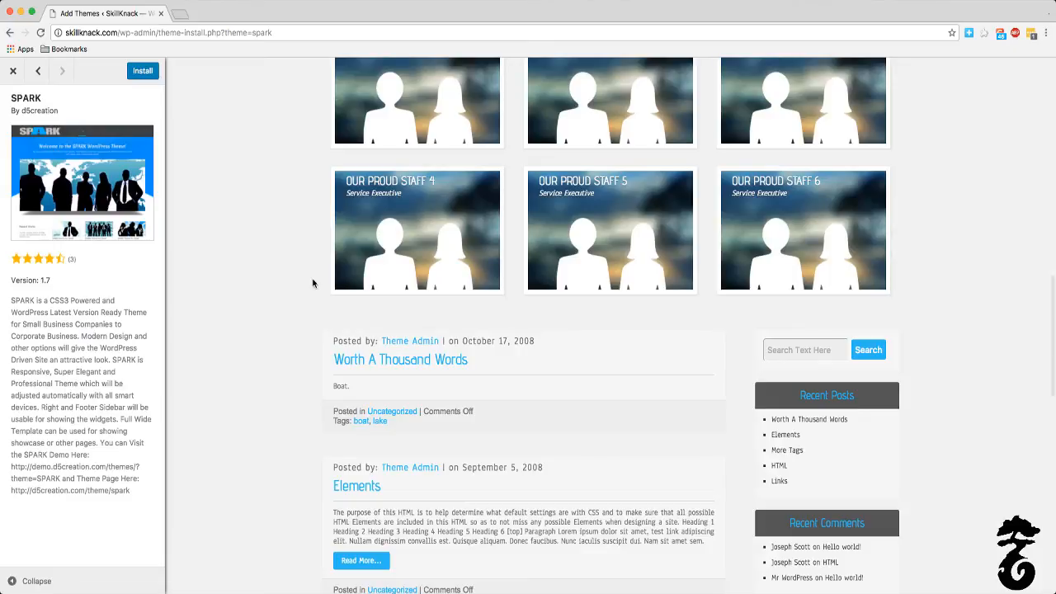
scroll(313, 283, up, 10)
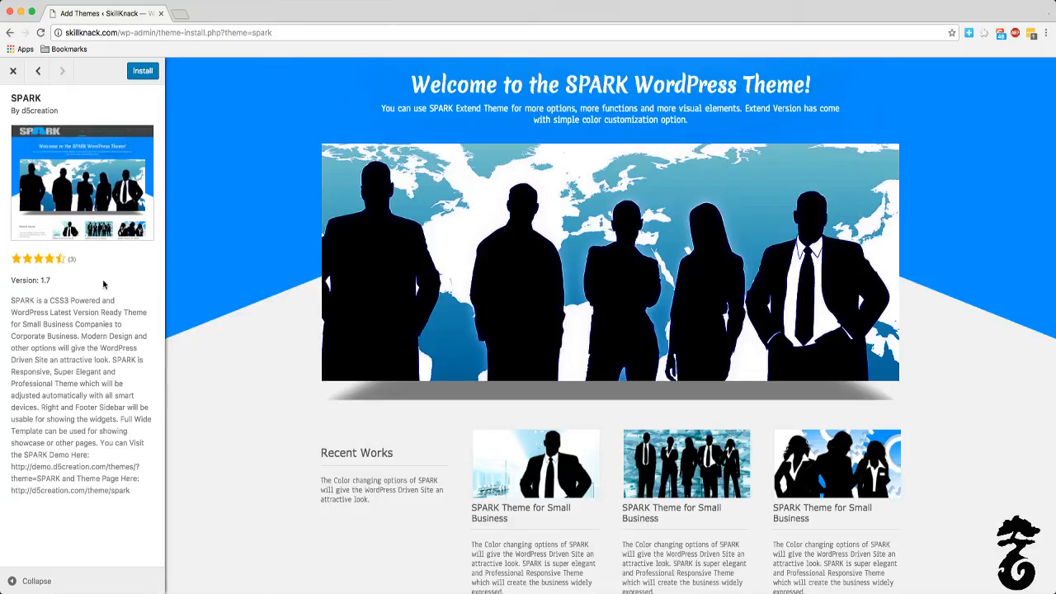
click(12, 71)
Step: Browse the popular themes in the catalogue for adding new themes
scroll(235, 282, up, 5)
scroll(235, 288, up, 5)
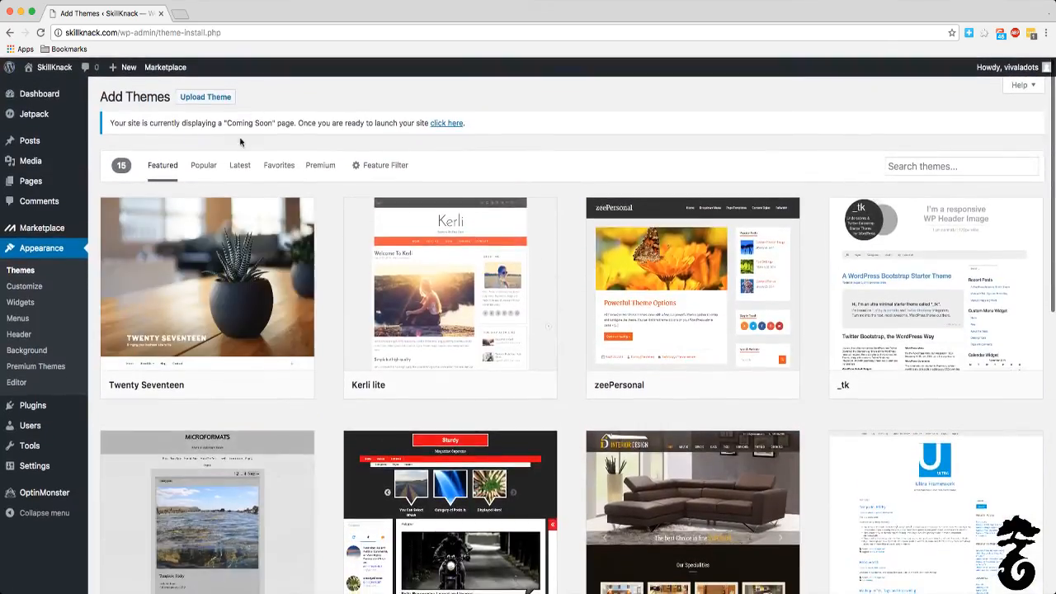
click(204, 167)
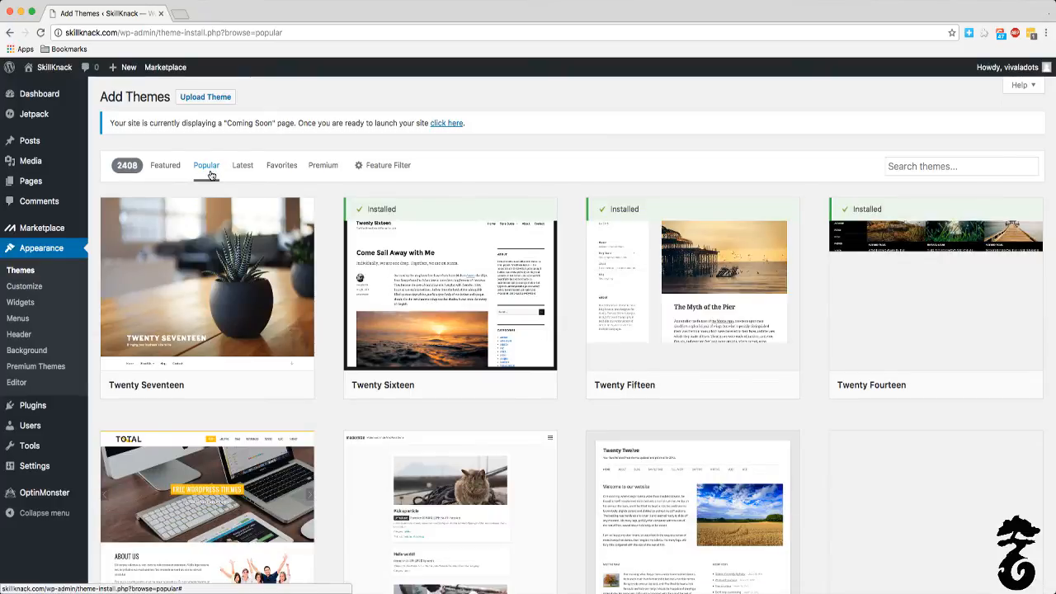
mouse_move(255, 341)
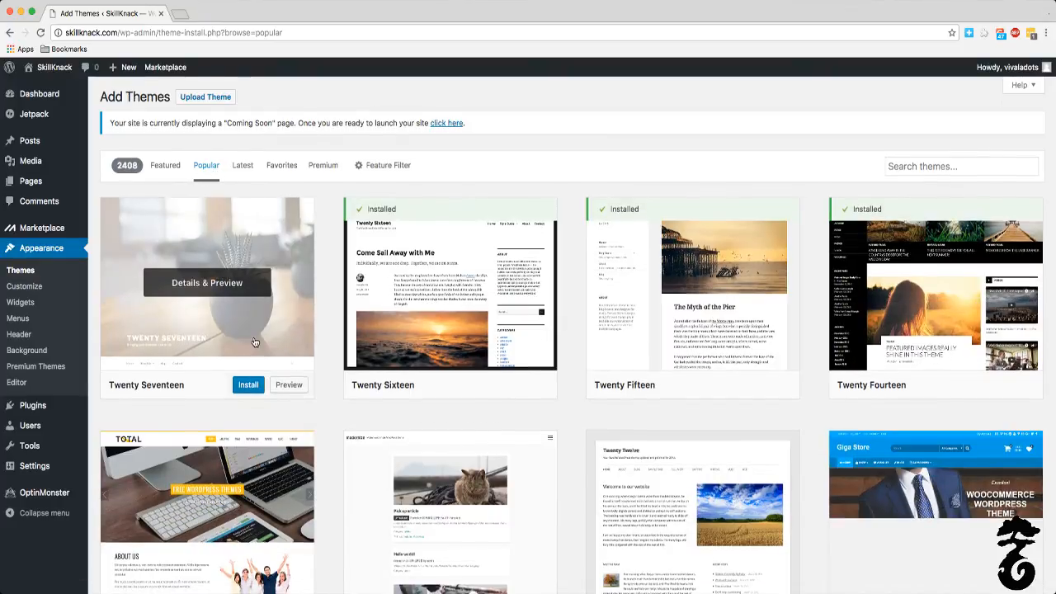
scroll(688, 412, down, 5)
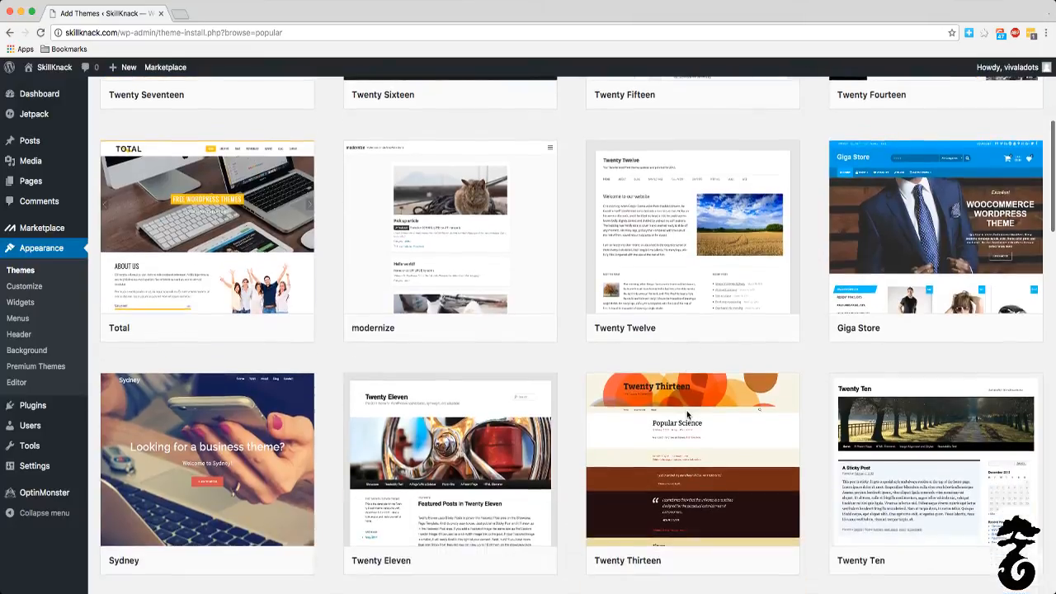
scroll(687, 414, down, 5)
scroll(686, 410, up, 10)
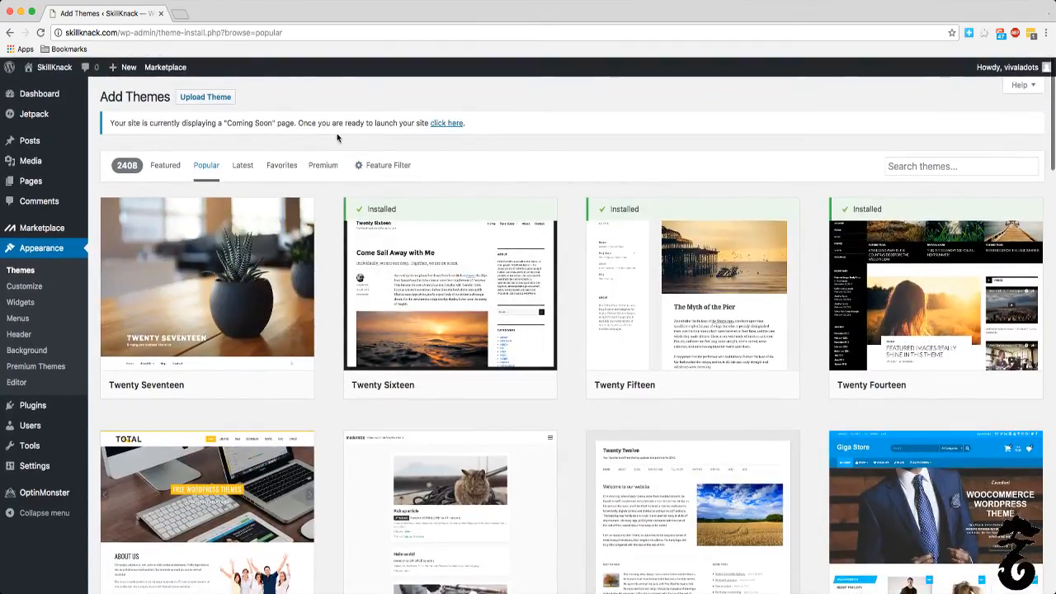
mouse_move(70, 73)
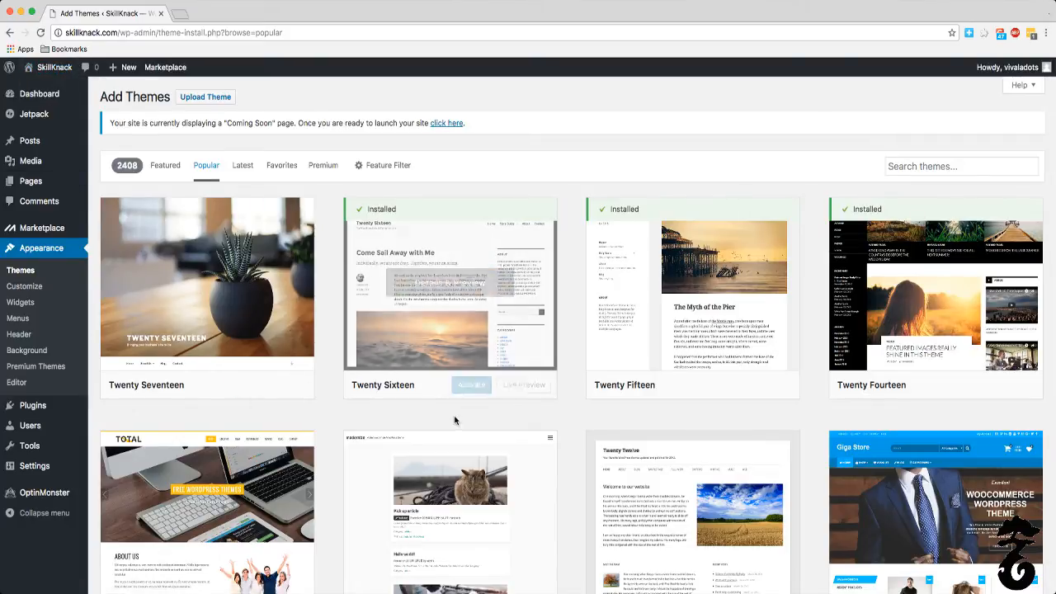
mouse_move(529, 388)
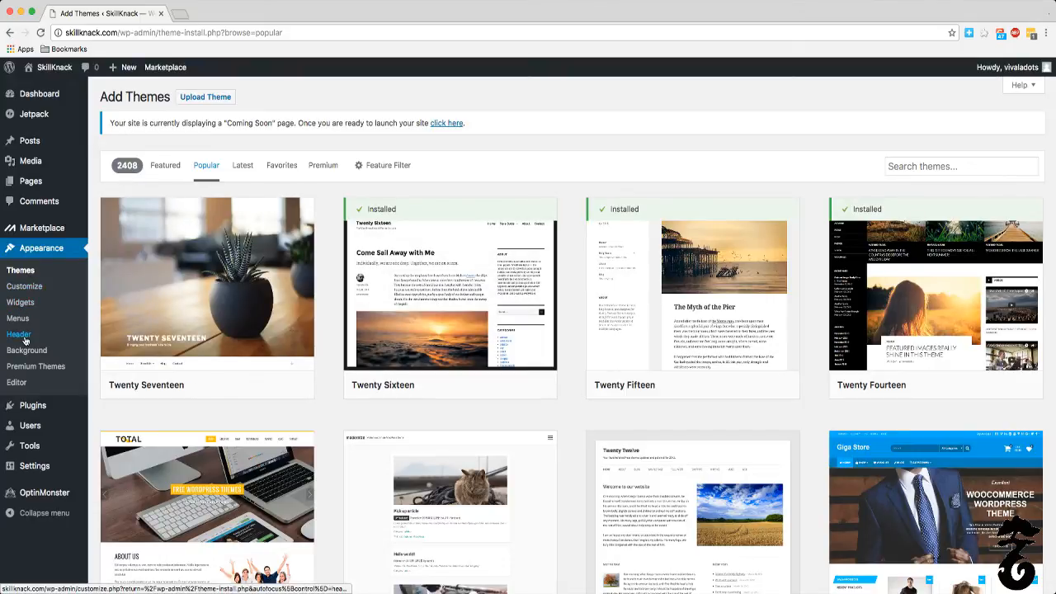
Step: Open the installed plugins list and delete the Hello Dolly plugin
mouse_move(41, 412)
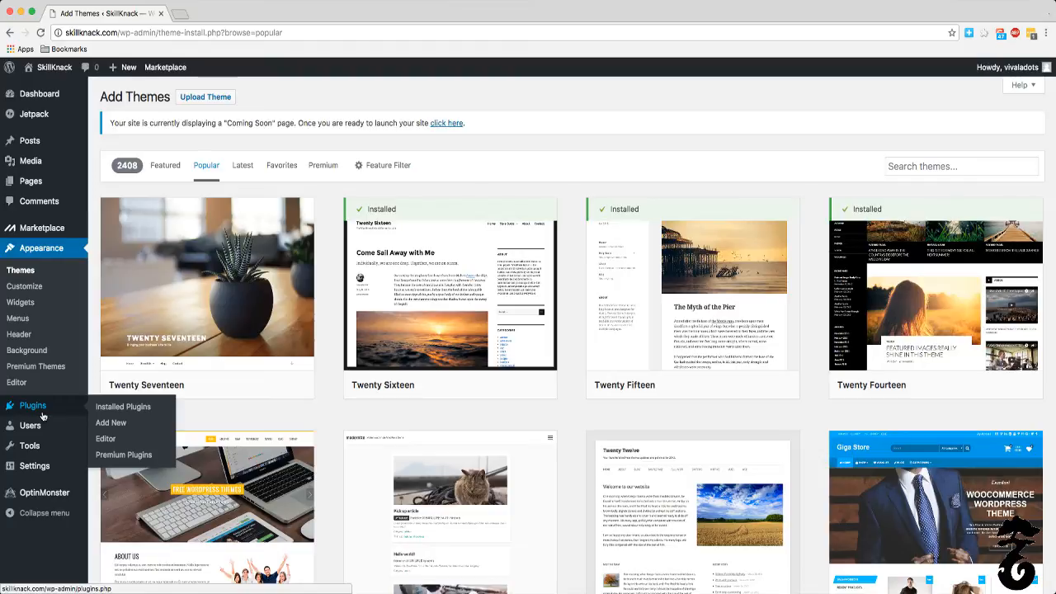
click(45, 411)
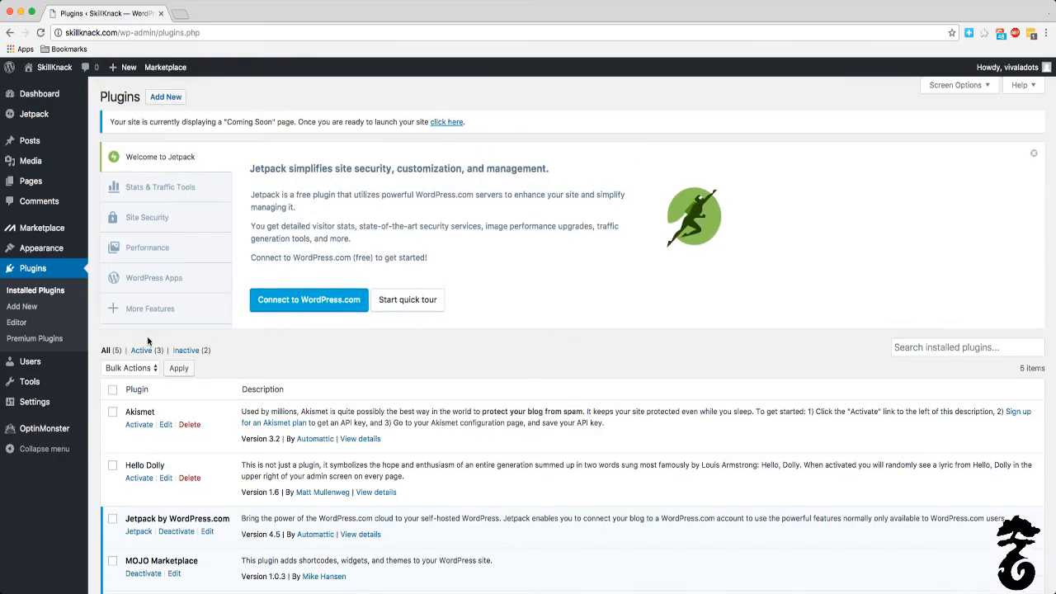
scroll(149, 339, down, 3)
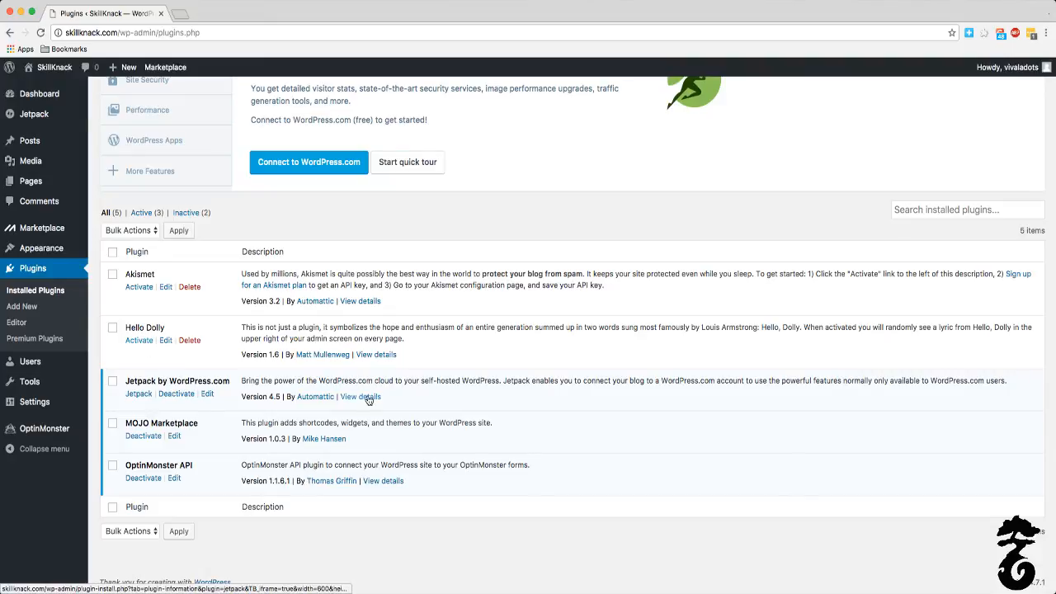
click(195, 341)
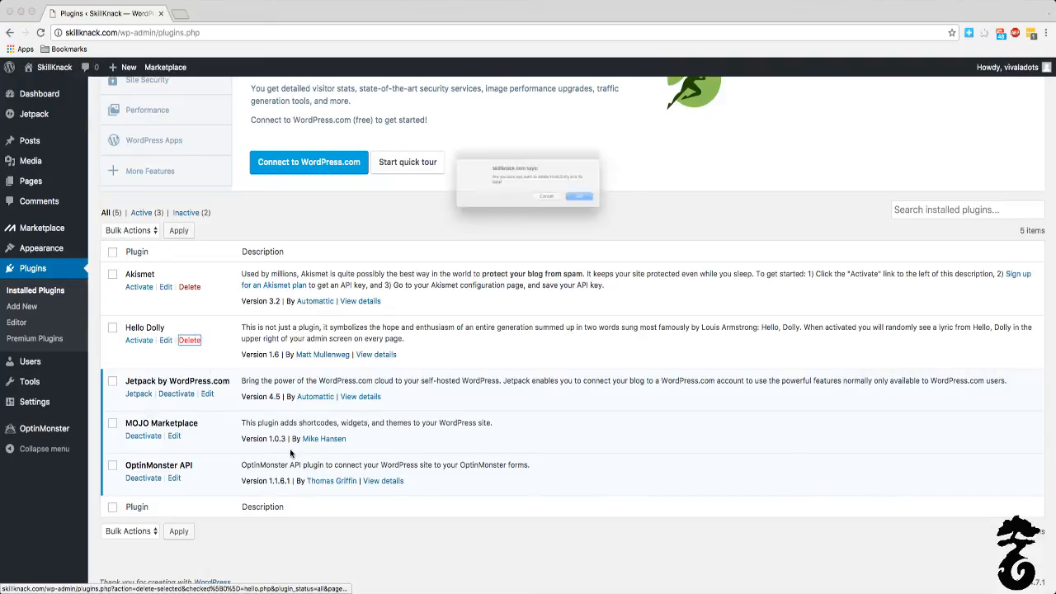
click(611, 207)
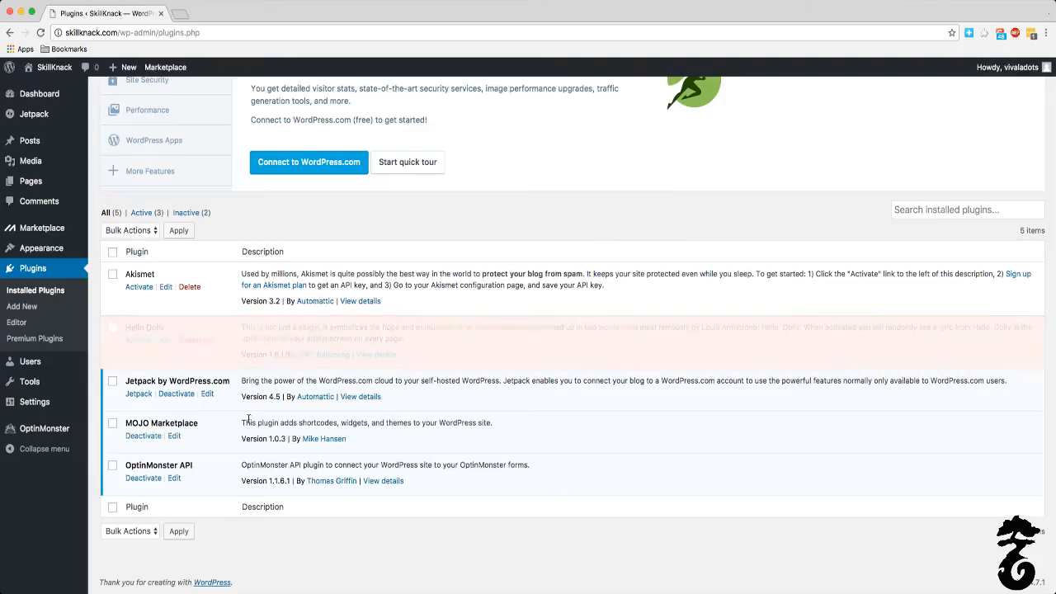
Step: Try to apply a bulk action to the MOJO Marketplace and OptinMonster API plugins
click(112, 424)
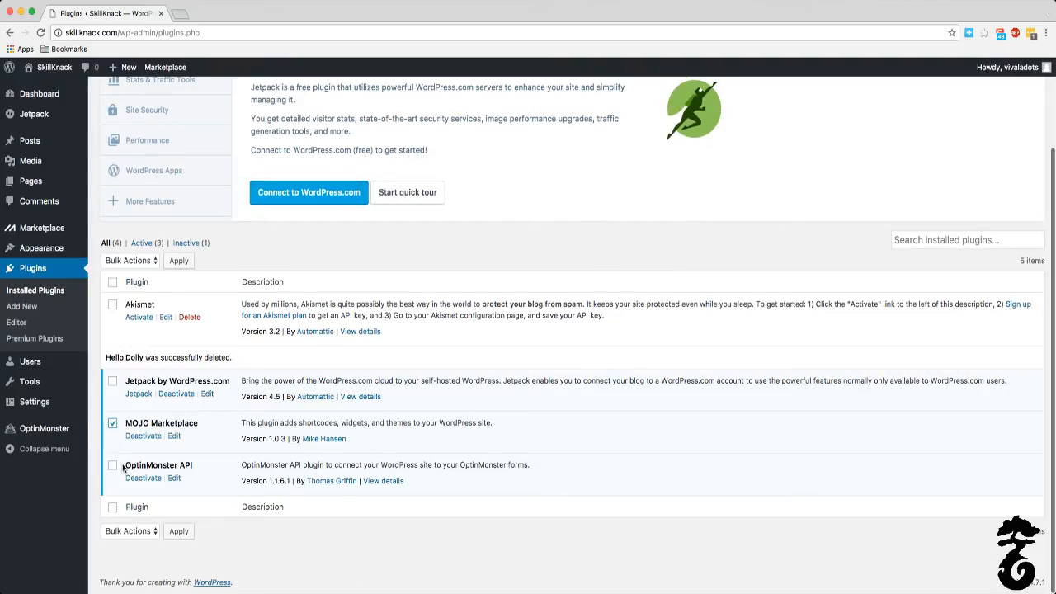
click(113, 465)
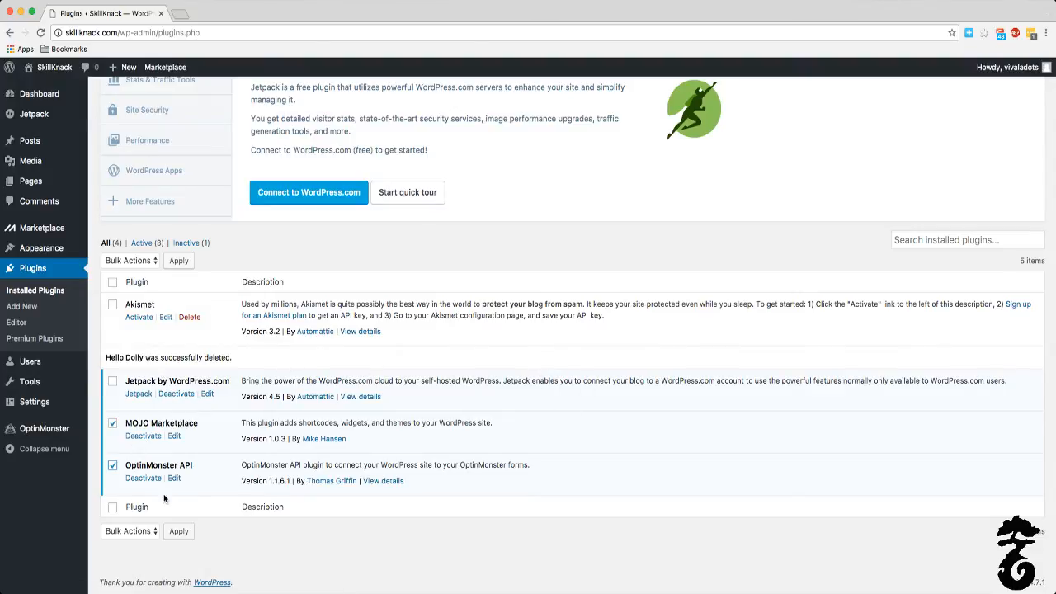
click(173, 533)
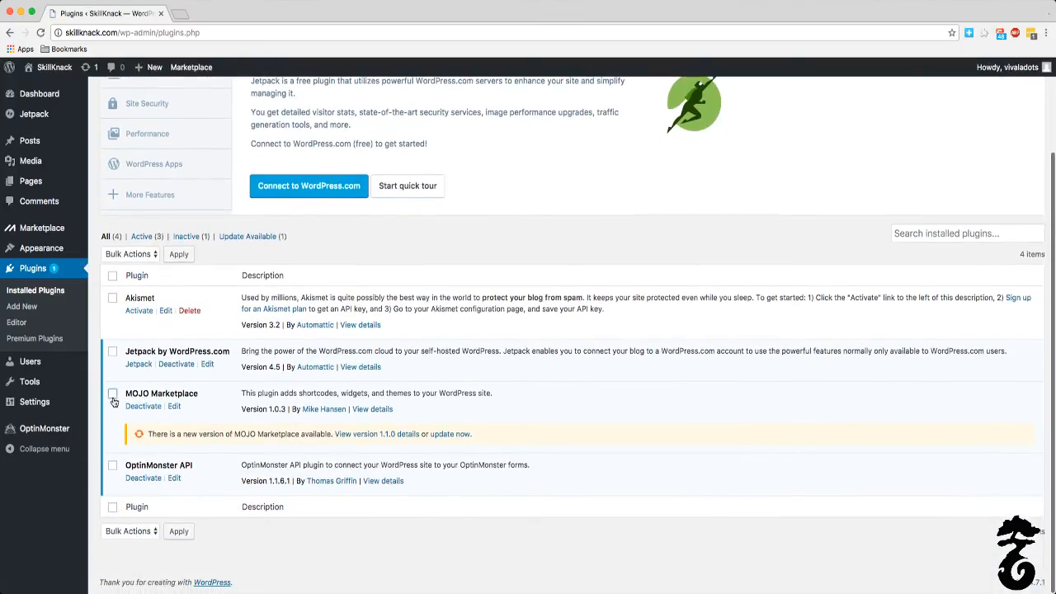
Step: Deactivate the MOJO Marketplace plugin and the OptinMonster API plugin
click(112, 394)
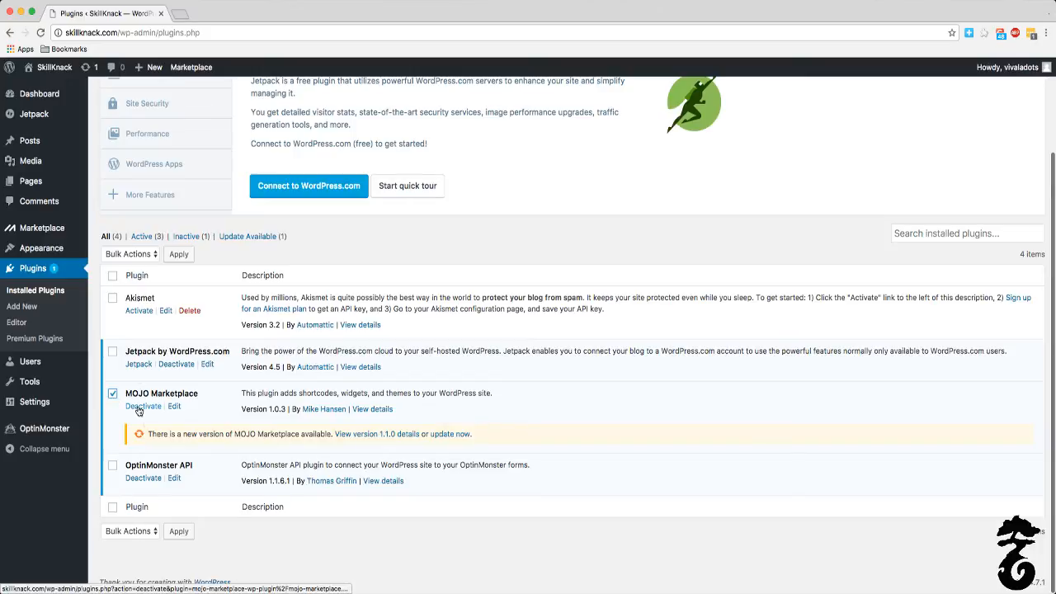
click(112, 465)
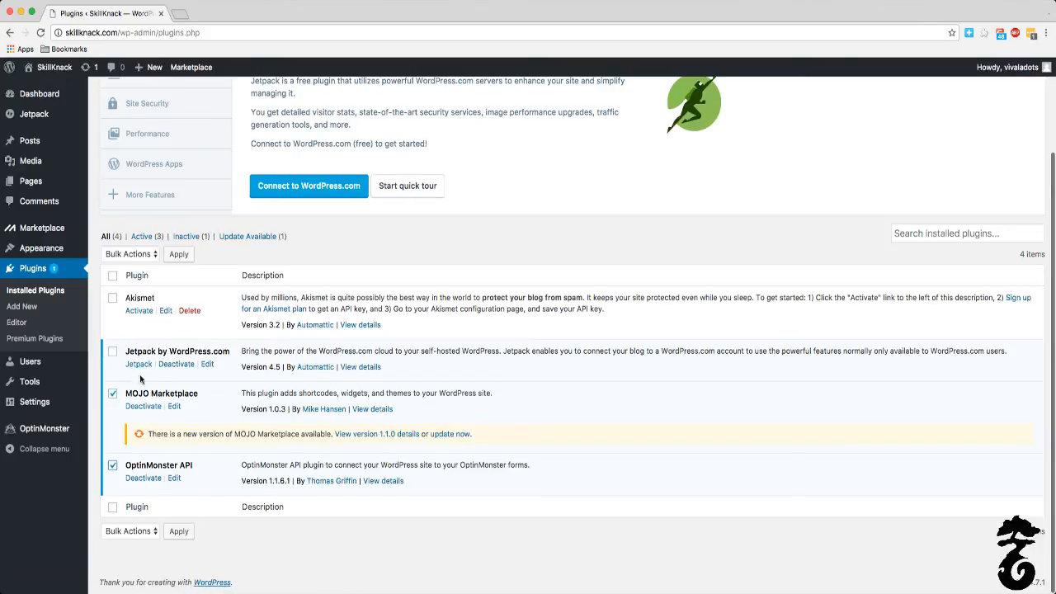
click(143, 406)
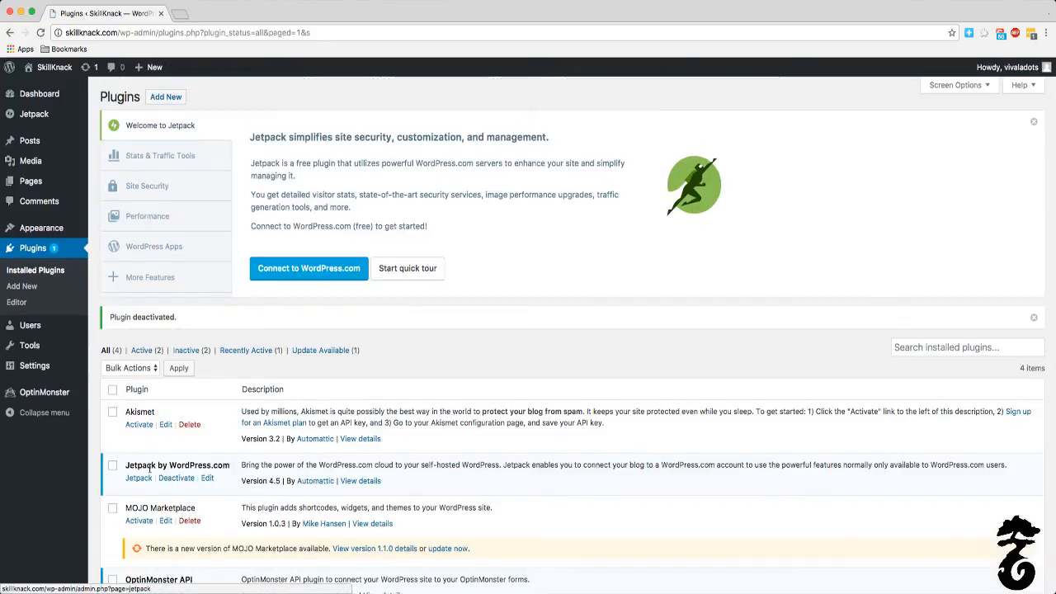
scroll(150, 477, down, 3)
click(113, 465)
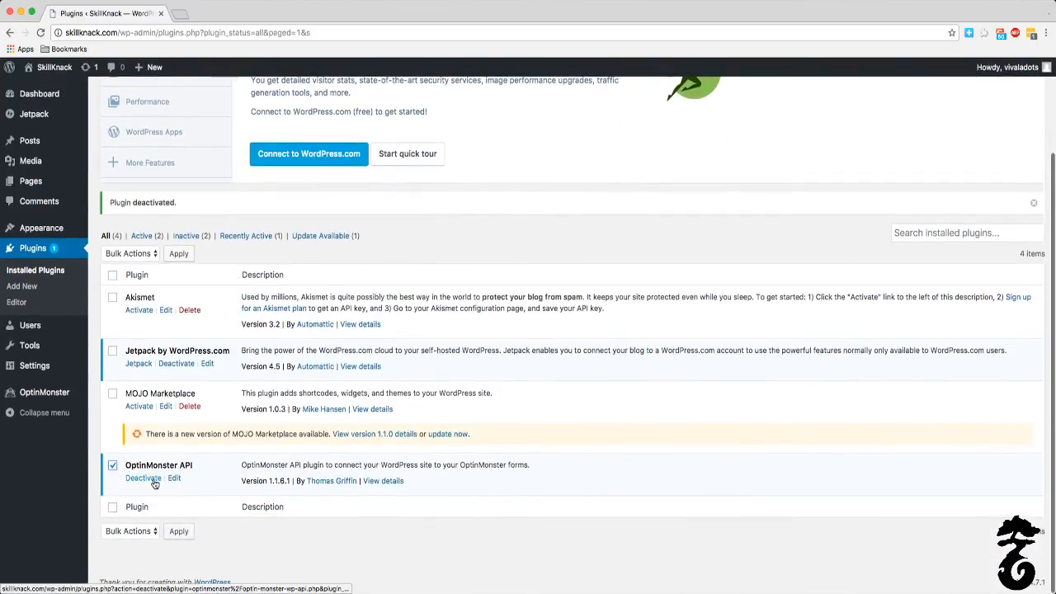
click(154, 480)
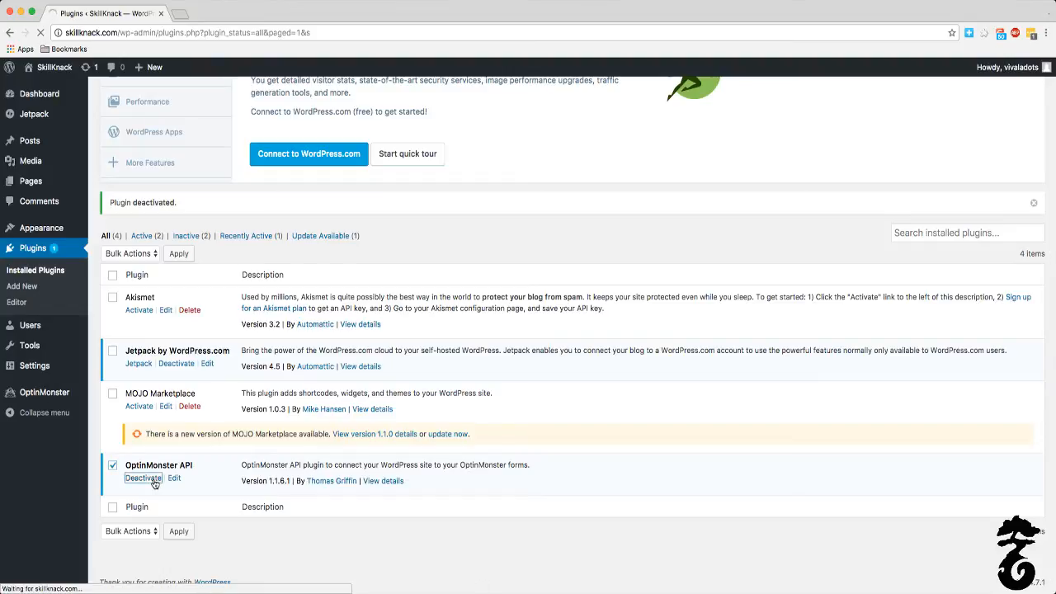
Step: Delete the deactivated MOJO Marketplace and OptinMonster API plugins together with a bulk action
scroll(155, 478, down, 5)
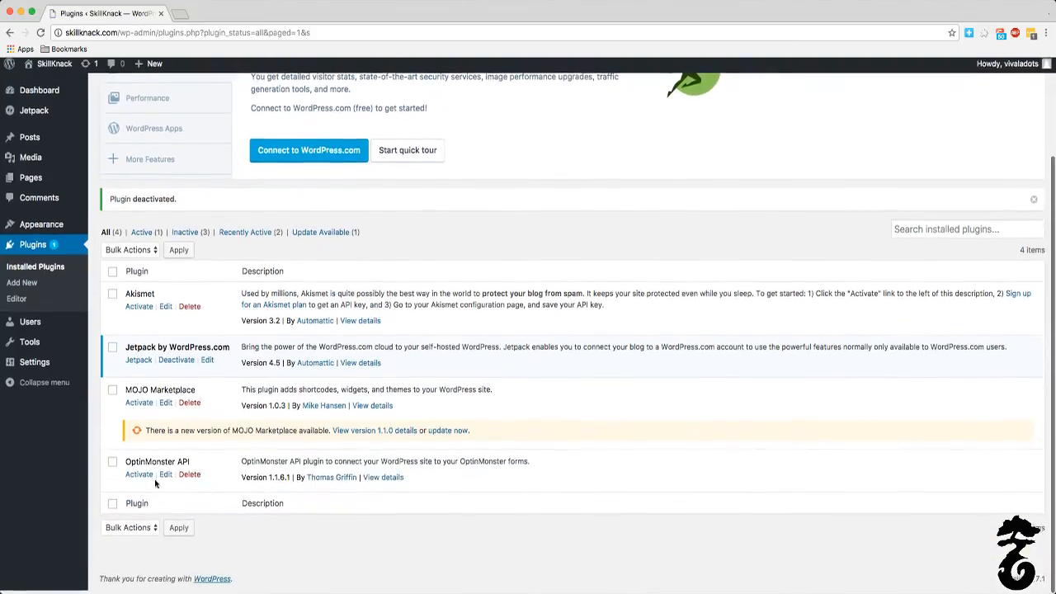
click(112, 393)
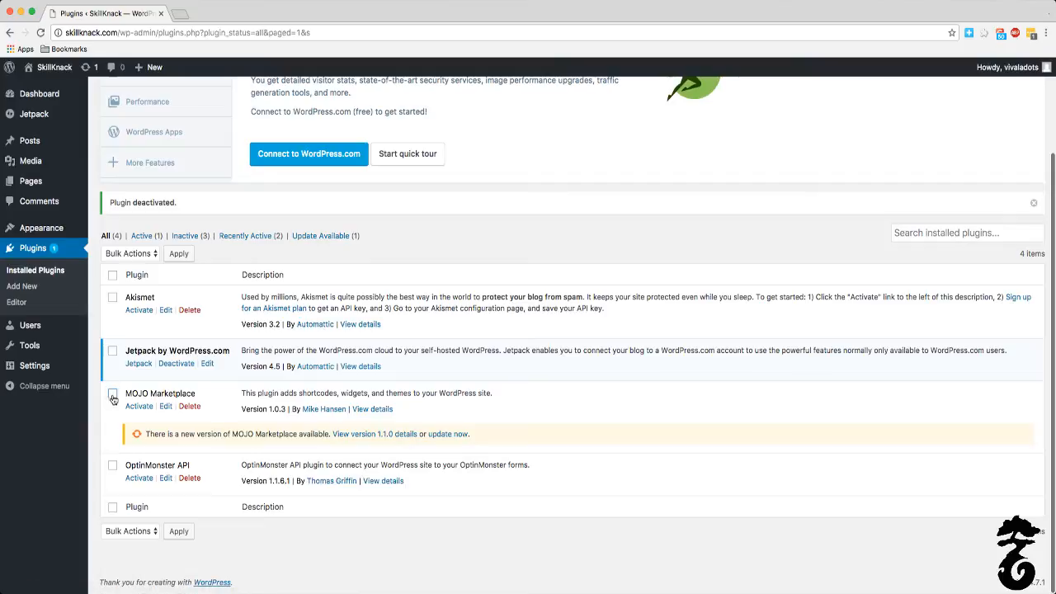
click(113, 465)
click(128, 532)
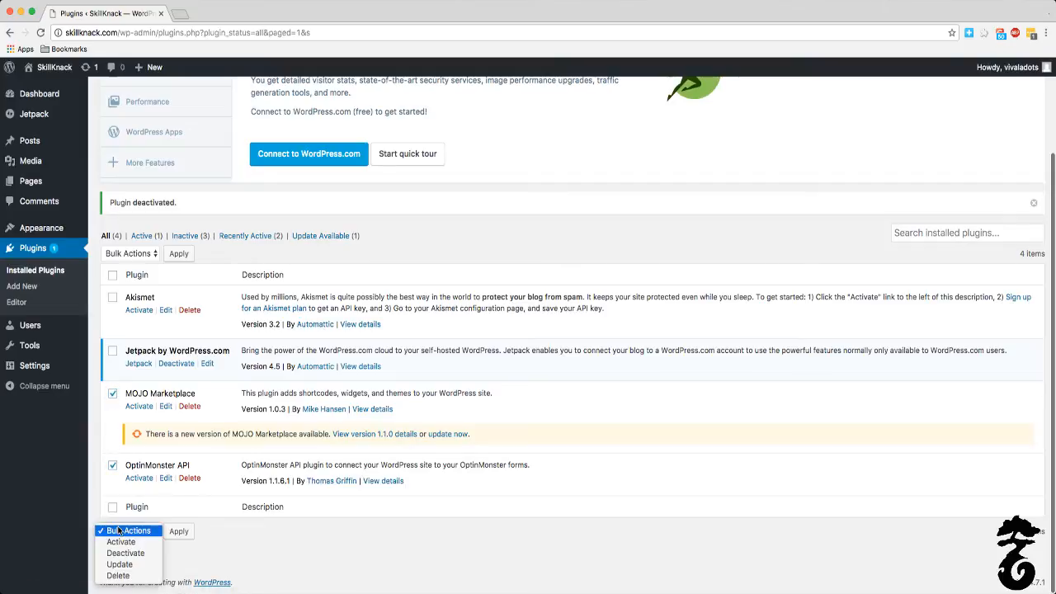
click(129, 576)
click(179, 531)
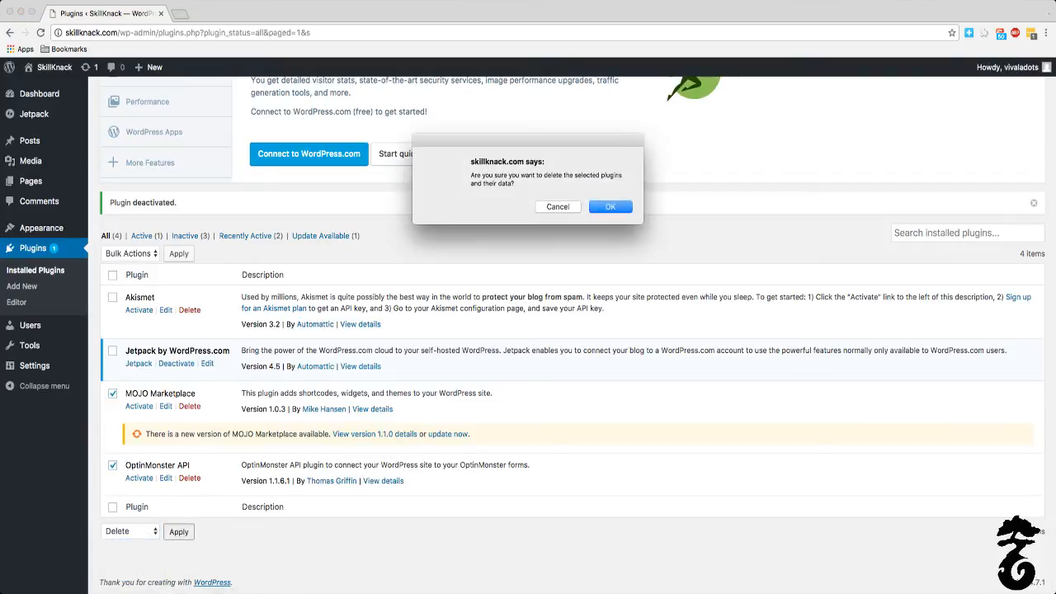
key(Return)
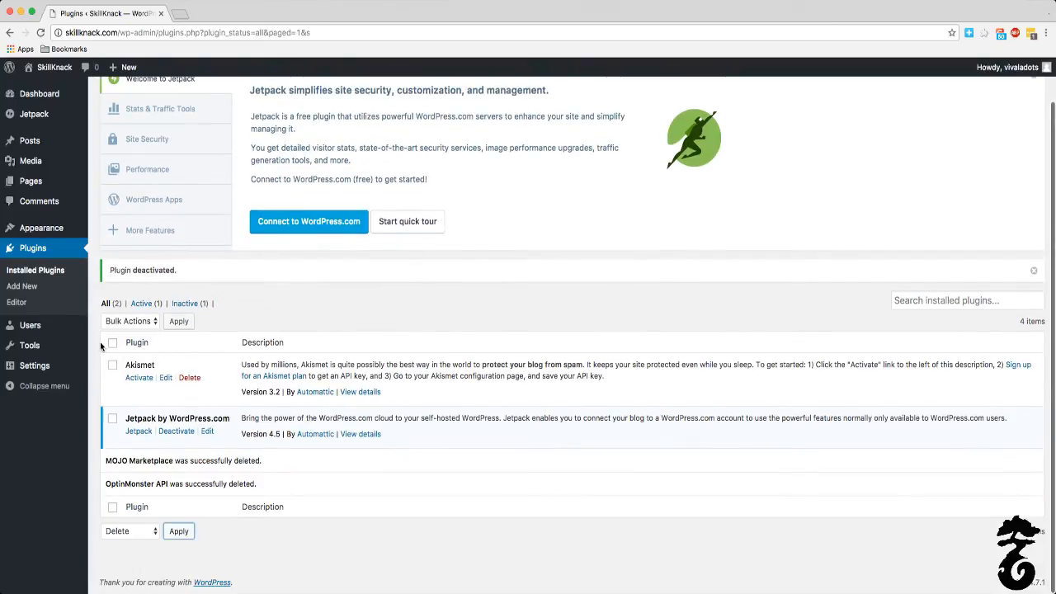
Step: Search the plugins available to add for "sumome" and install SumoMe's Free Tools to grow your Email List, Social Sharing and Analytics
scroll(50, 350, up, 2)
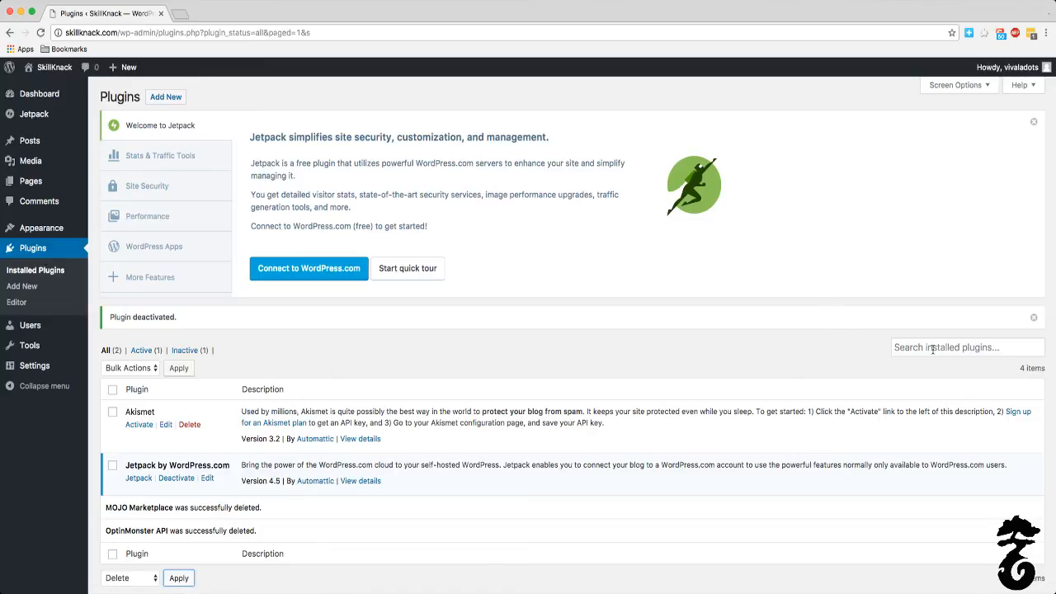
click(178, 99)
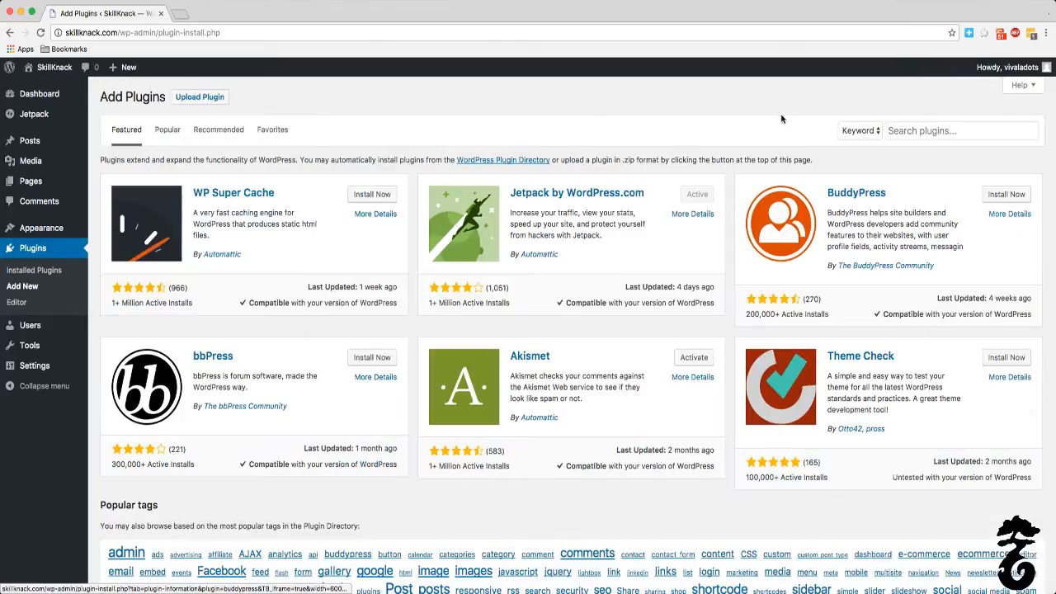
click(924, 137)
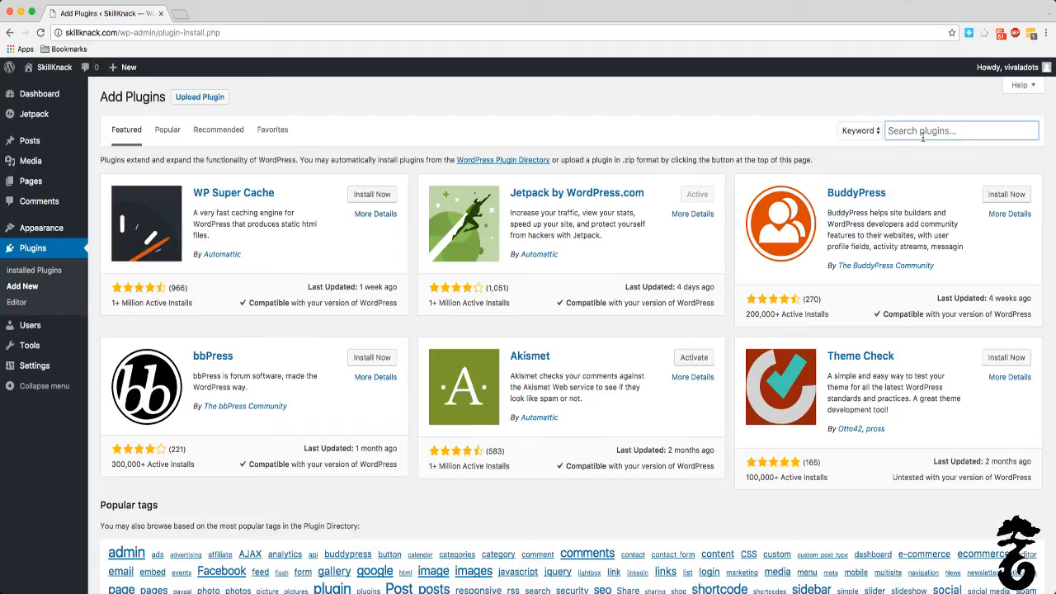
text(sumome)
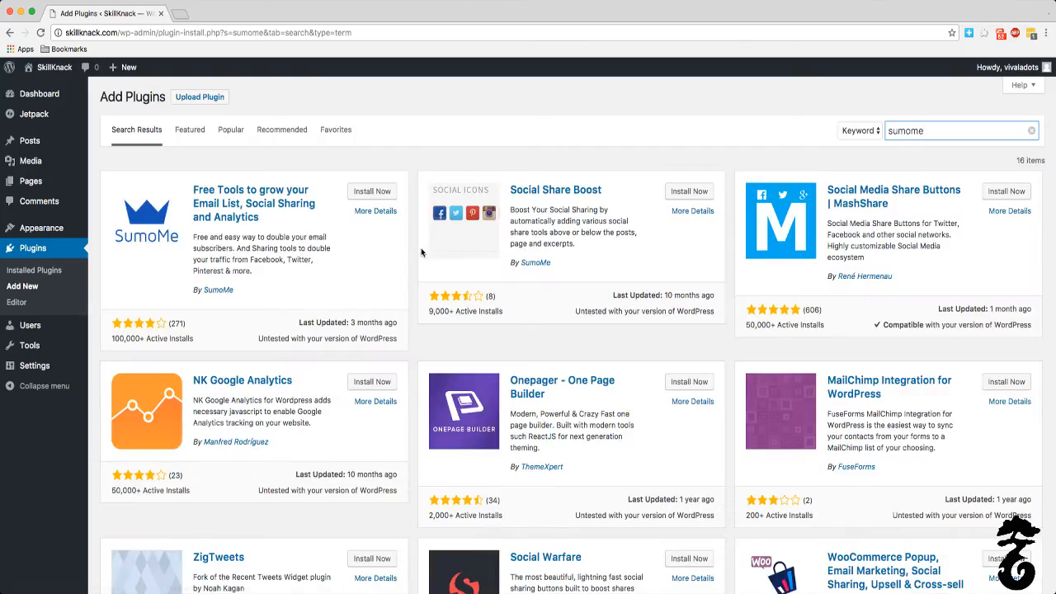
click(360, 195)
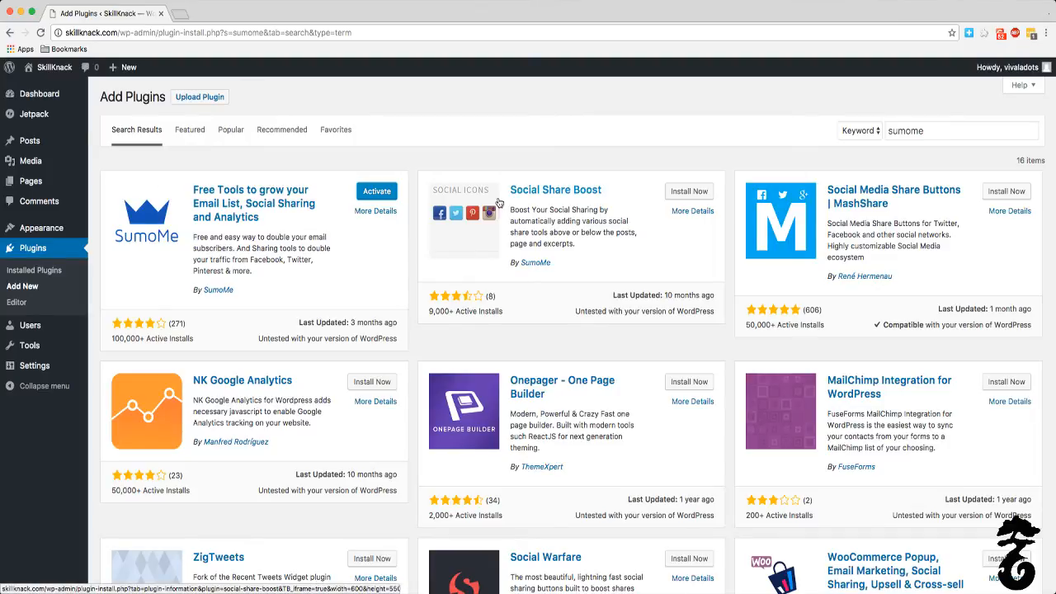
Step: Search the plugins available to add for "contact form 7", then install and activate Contact Form 7
double_click(928, 132)
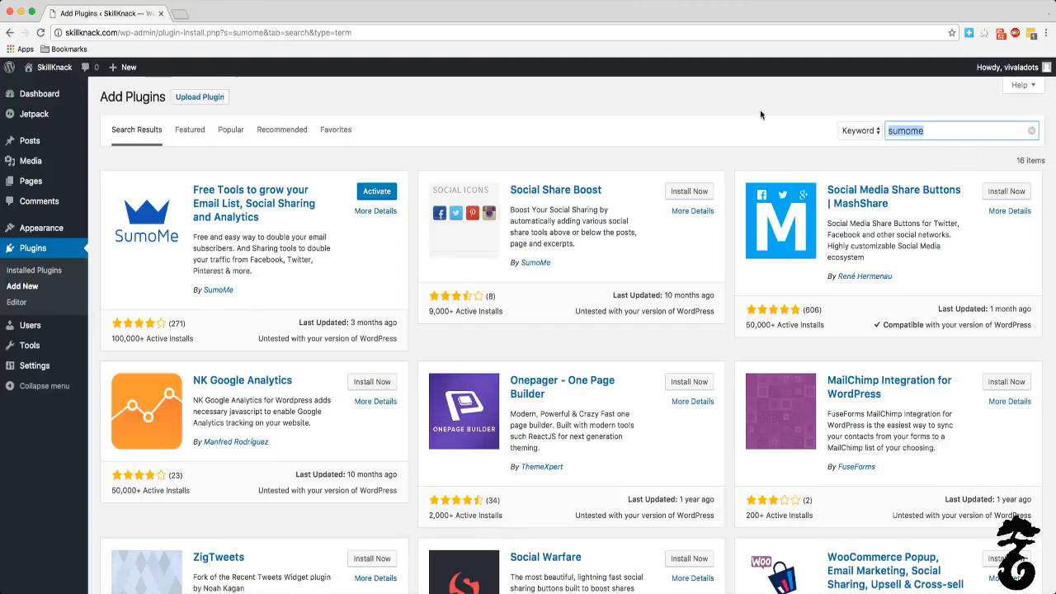
key(BackSpace)
text(contact form 7)
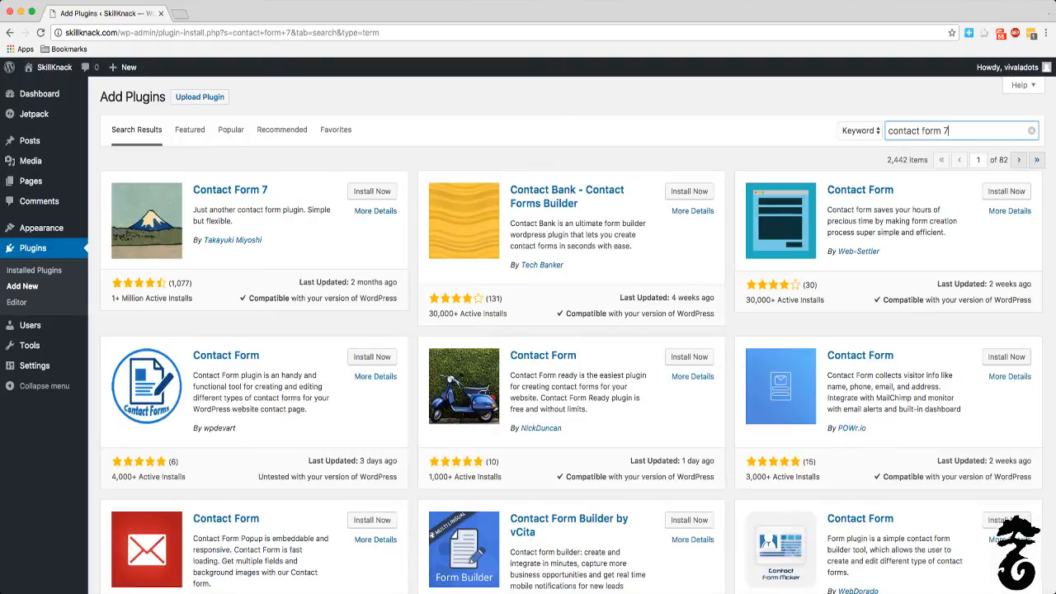
click(363, 192)
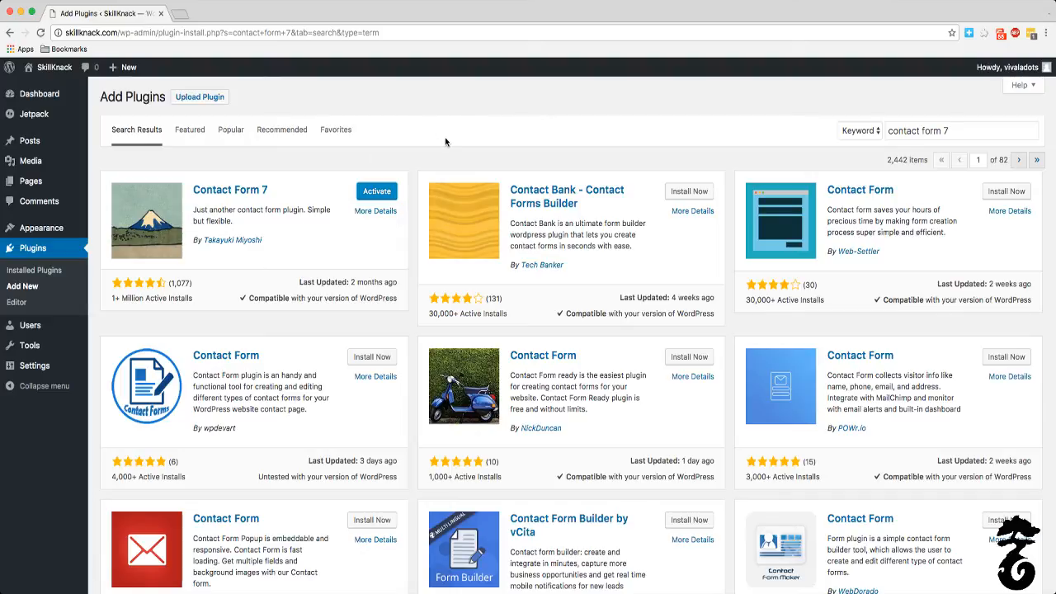
click(377, 193)
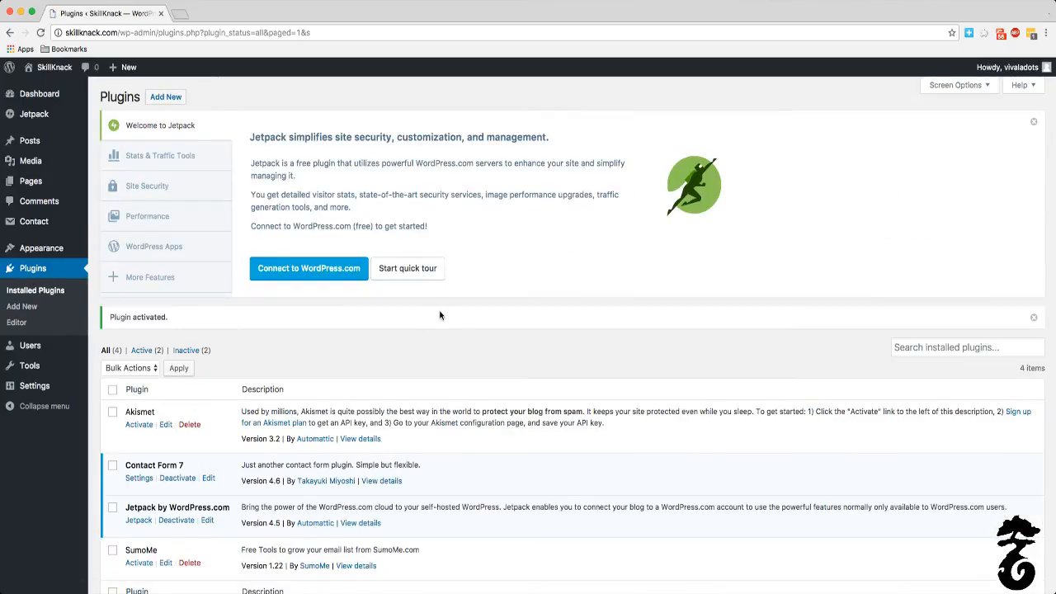
scroll(420, 313, down, 2)
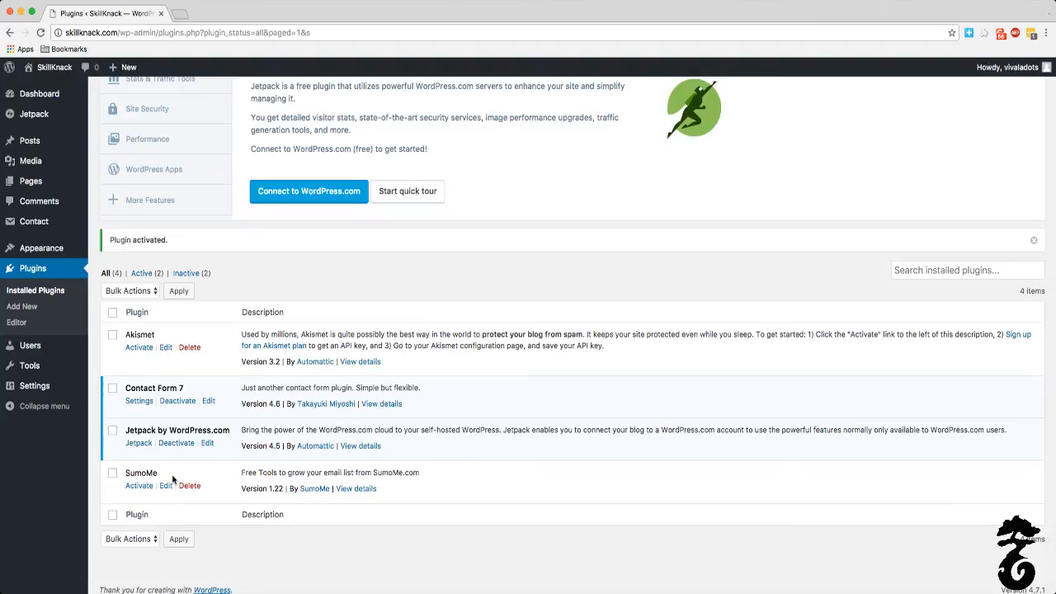
Step: Open the list of all pages on the site
mouse_move(35, 157)
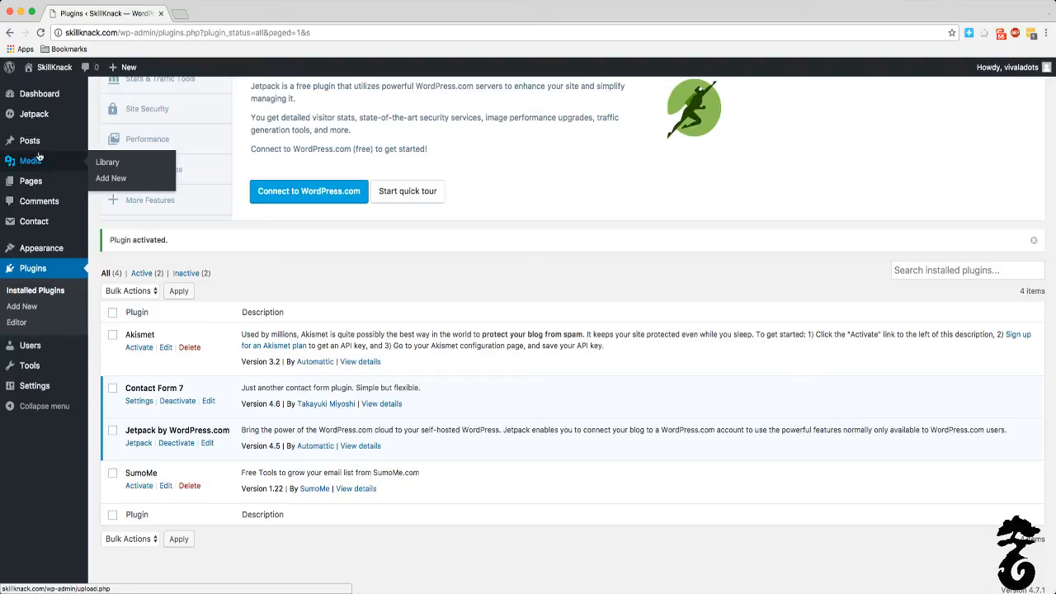
mouse_move(43, 180)
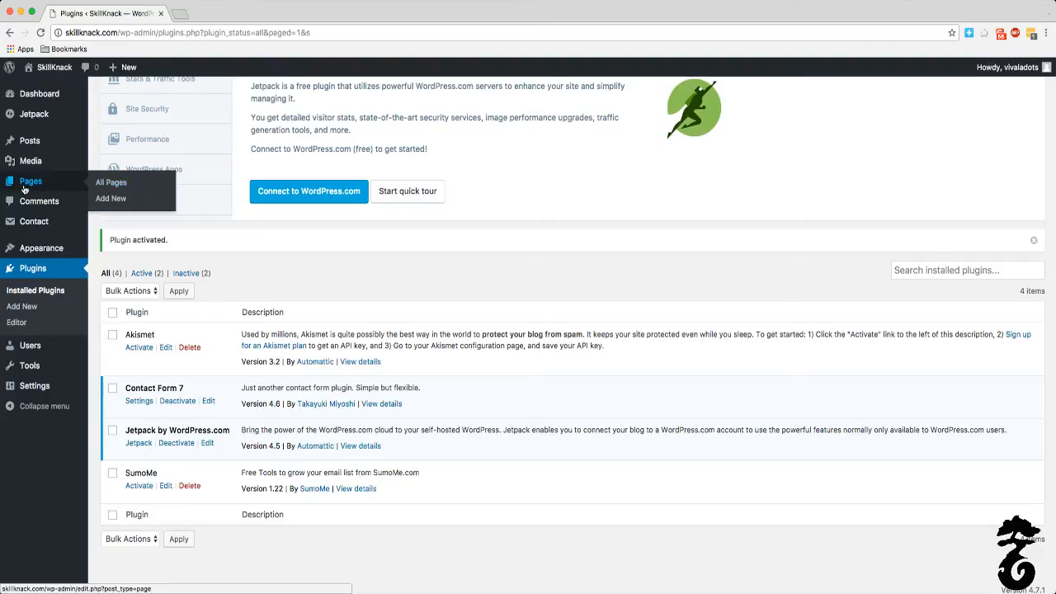
mouse_move(21, 139)
click(122, 188)
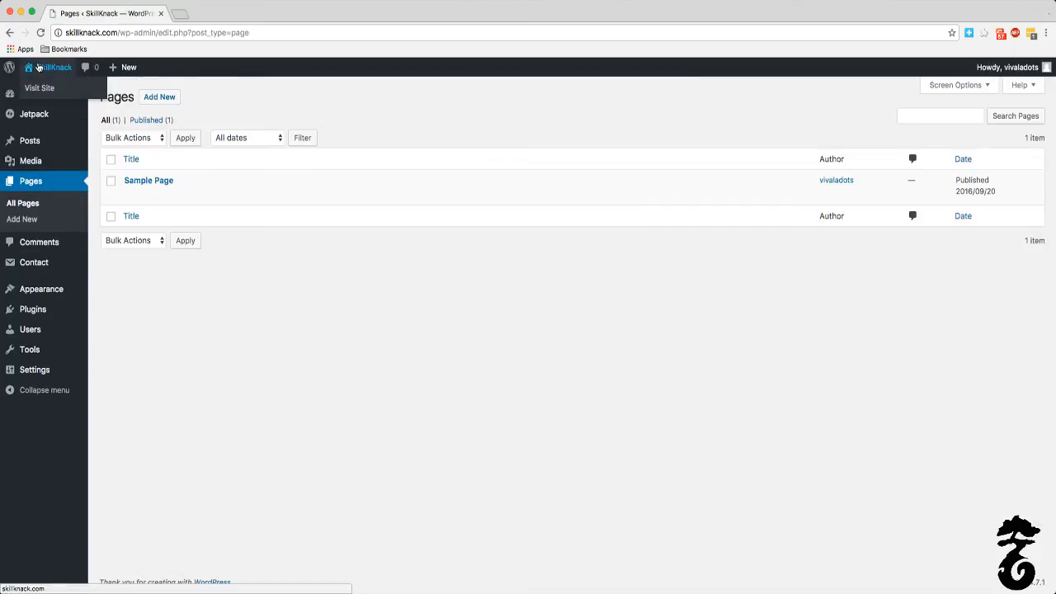
Step: Open the live SkillKnack site in a separate browser tab and examine its front page's posts and sidebar sections
right_click(37, 68)
click(49, 69)
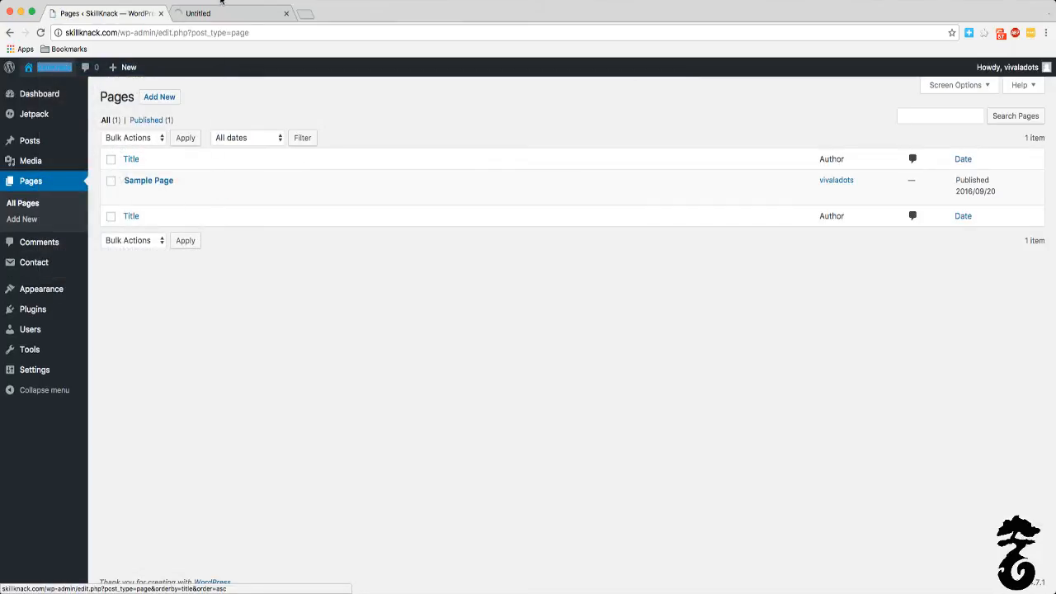
click(217, 14)
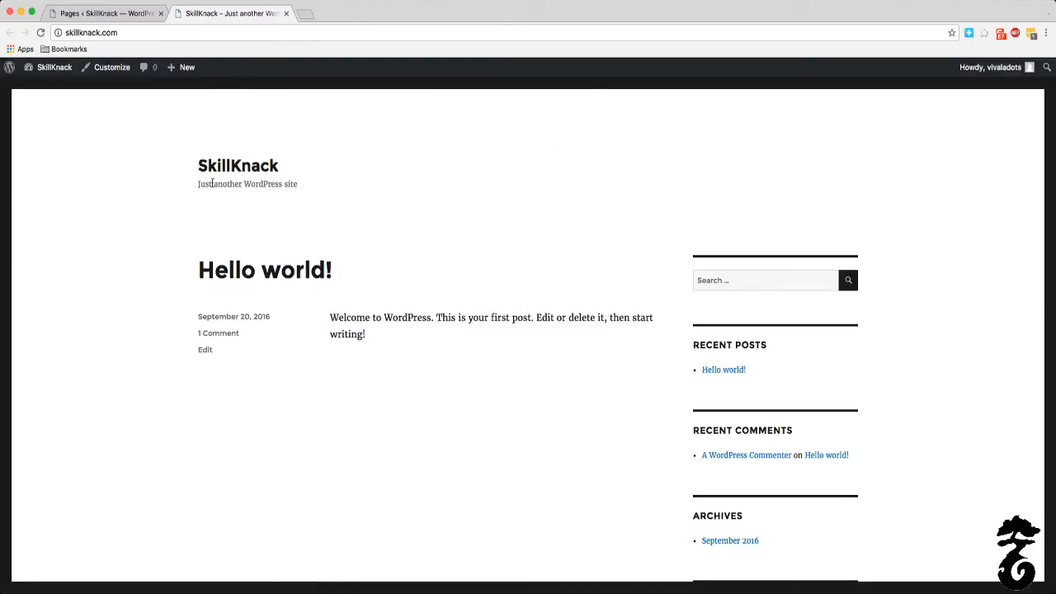
scroll(212, 184, down, 5)
scroll(212, 184, up, 6)
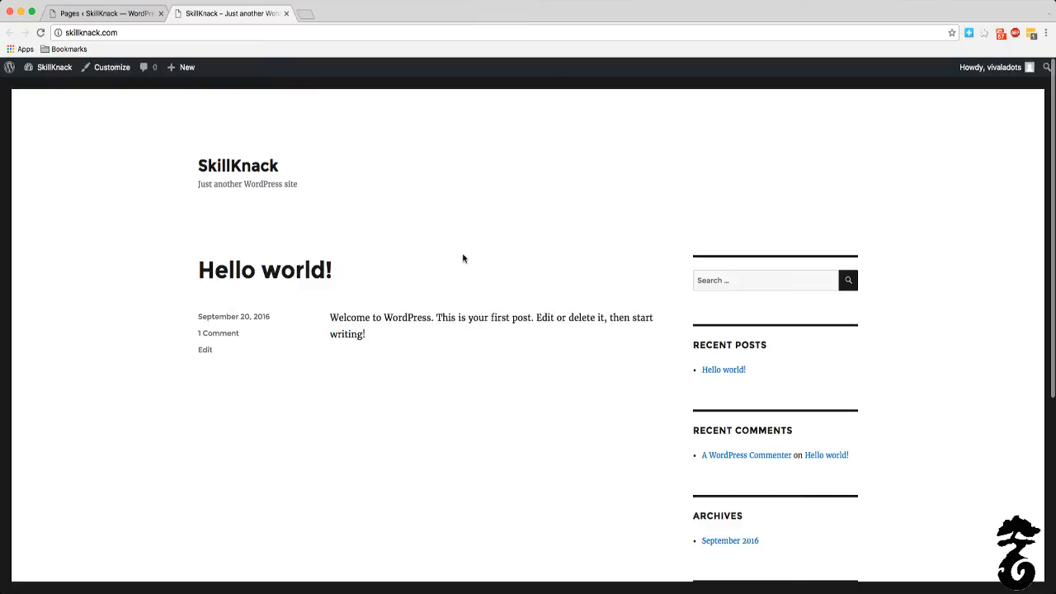
scroll(473, 271, down, 3)
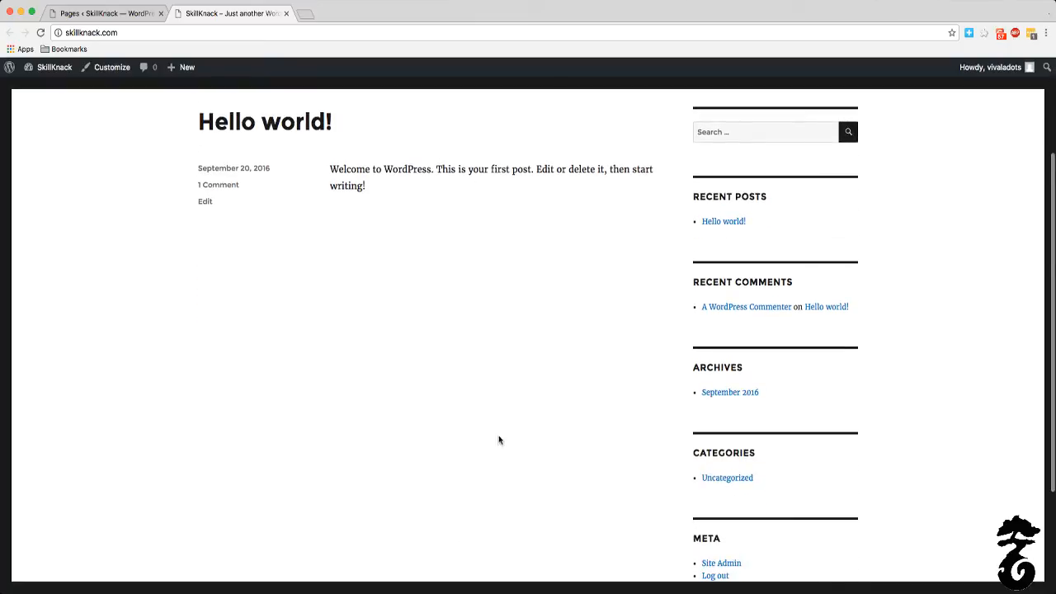
mouse_move(196, 171)
mouse_down()
mouse_move(300, 171)
mouse_move(179, 175)
mouse_up()
click(275, 187)
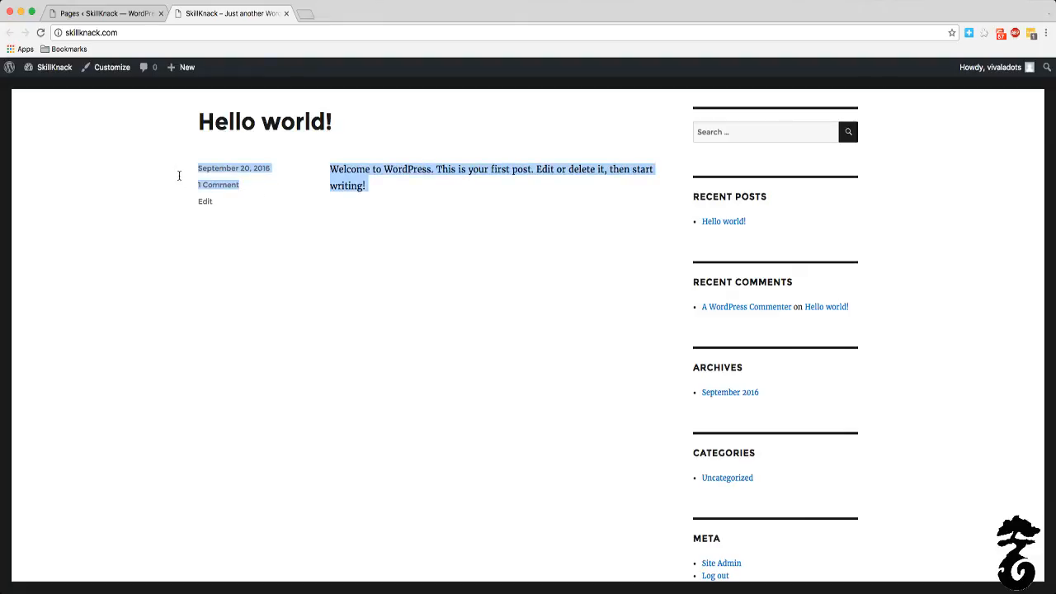
click(533, 253)
scroll(346, 195, up, 3)
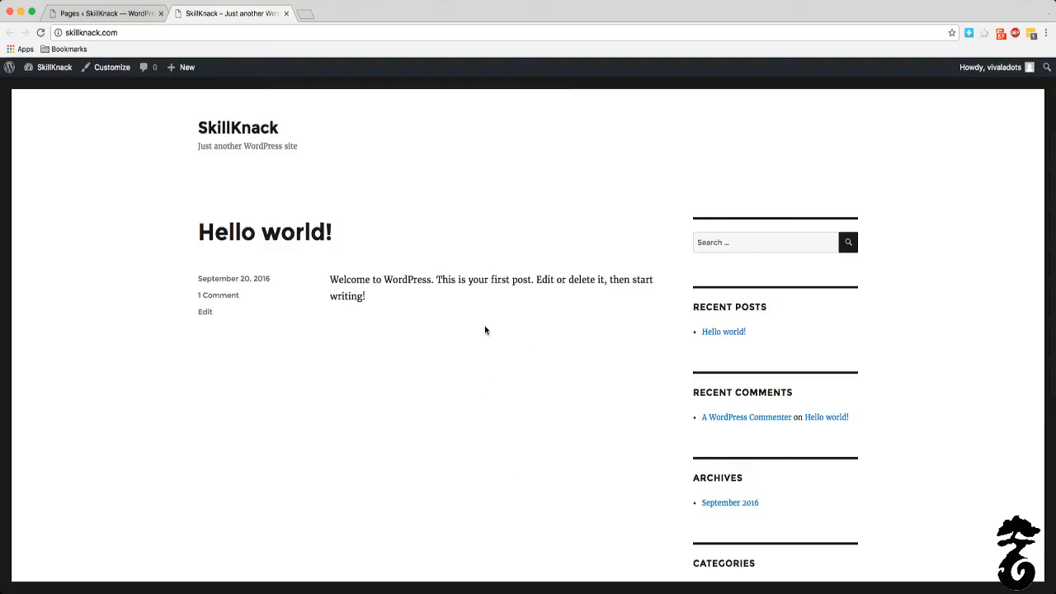
scroll(484, 327, down, 5)
scroll(485, 328, up, 5)
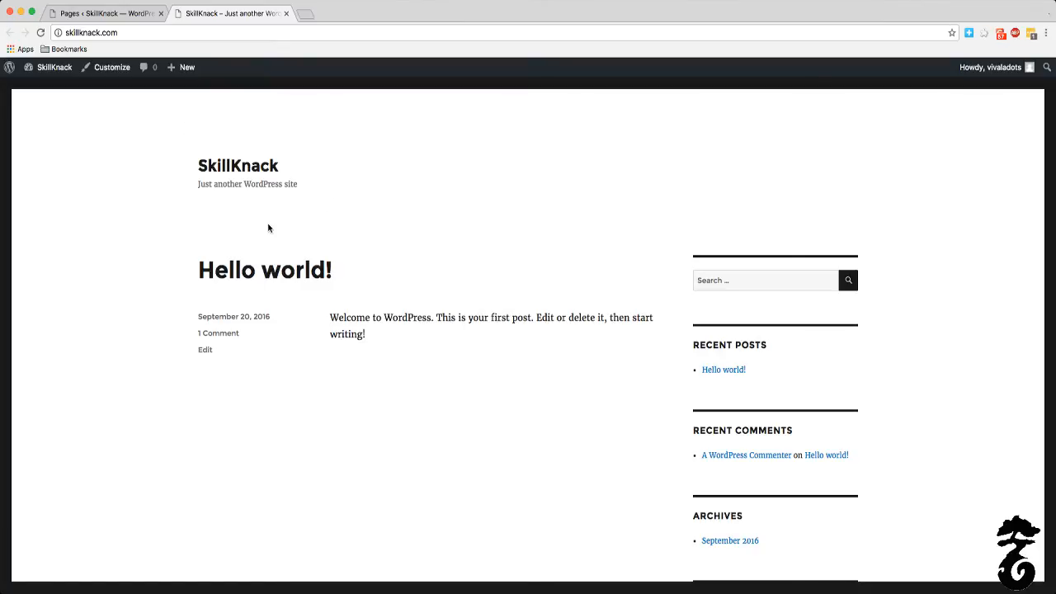
Step: Return to the Pages list and publish a blank page titled "Homepage"
click(124, 14)
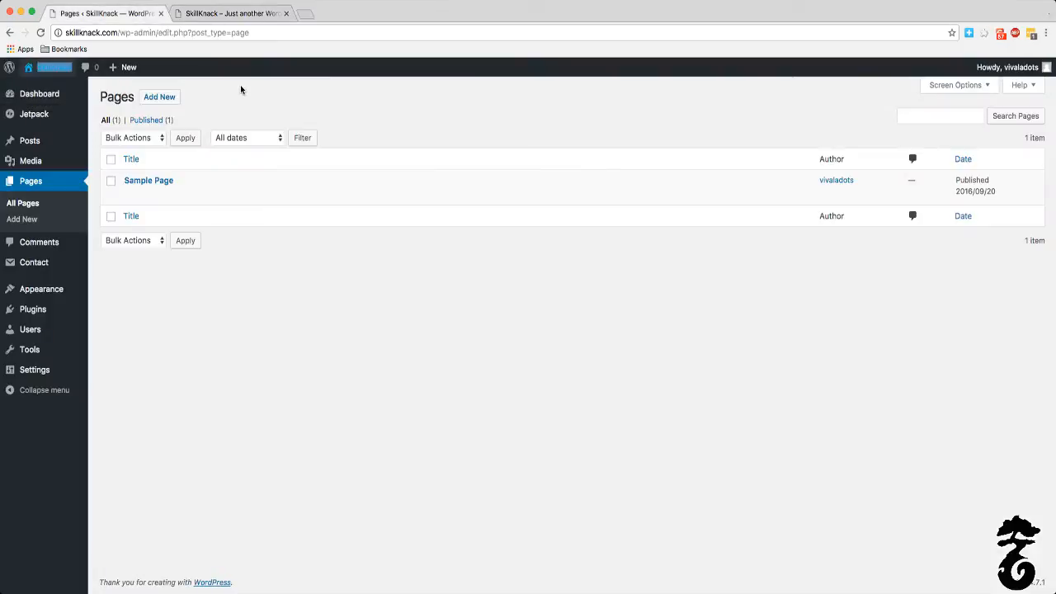
click(160, 99)
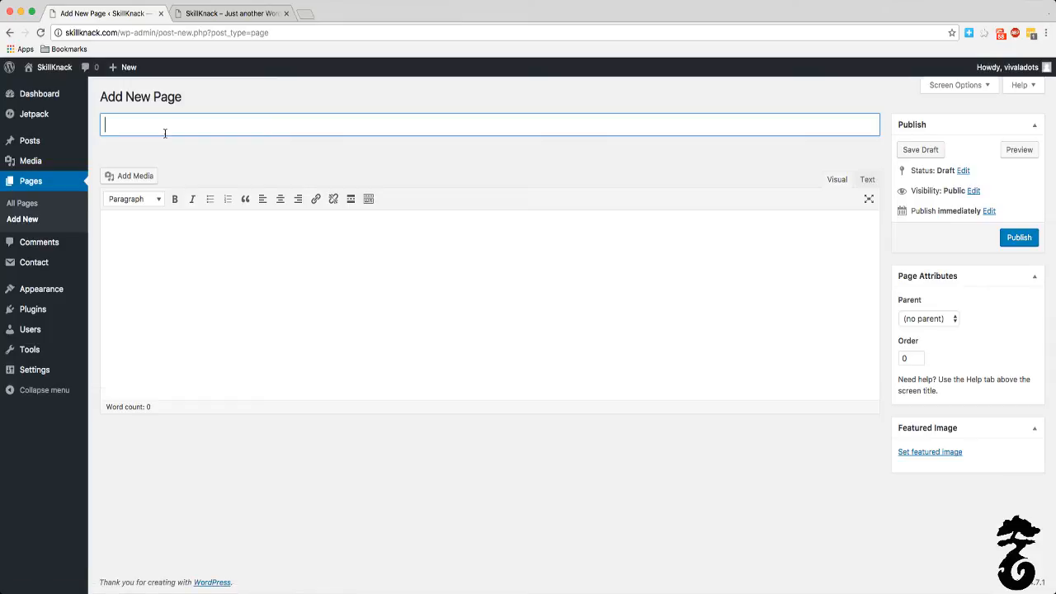
text(Homepage)
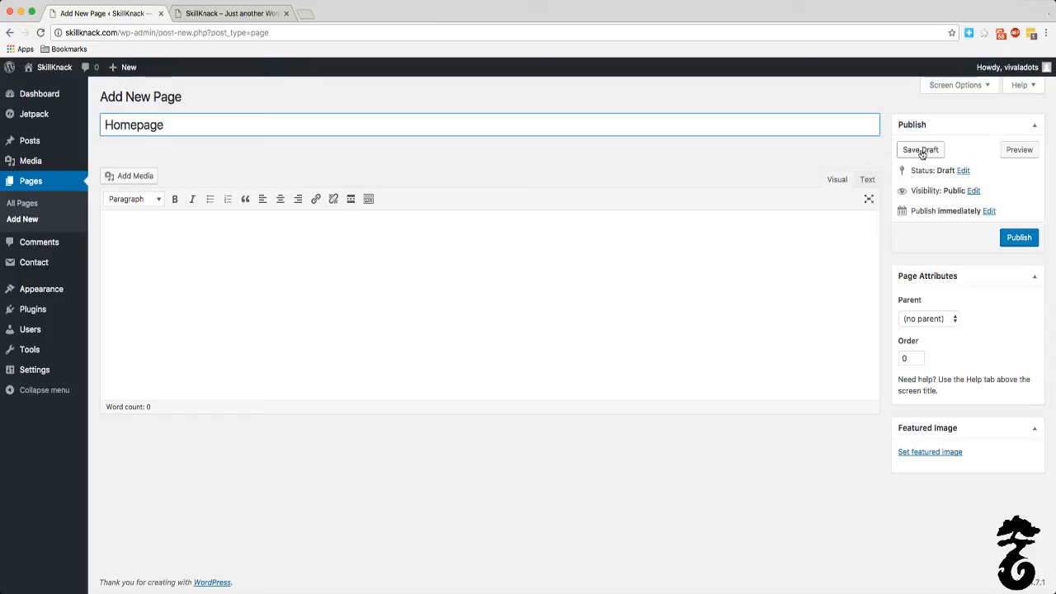
click(1014, 237)
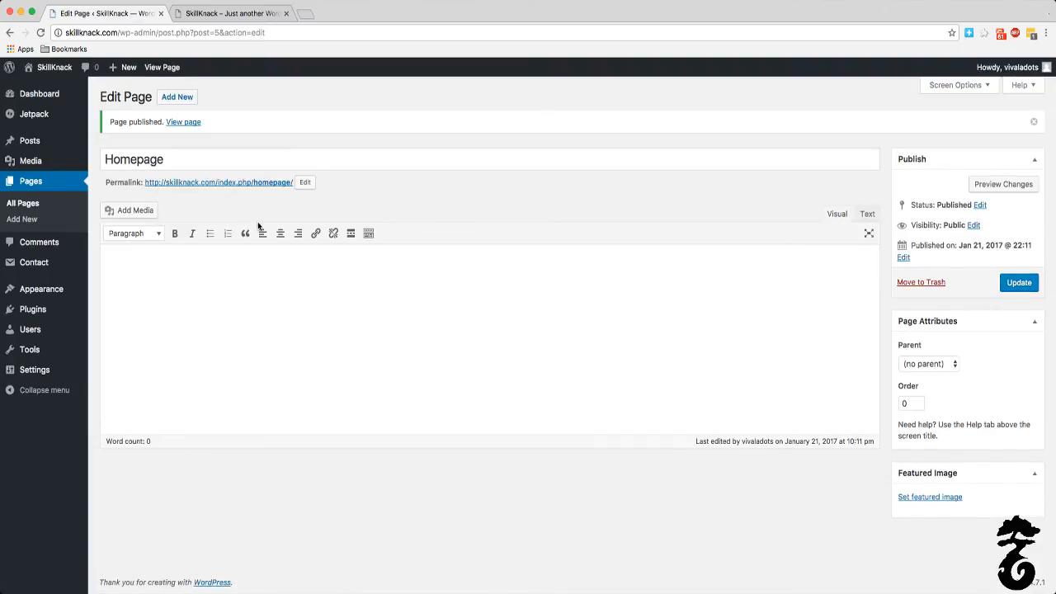
Step: Add and publish another blank page titled "About Us"
click(163, 103)
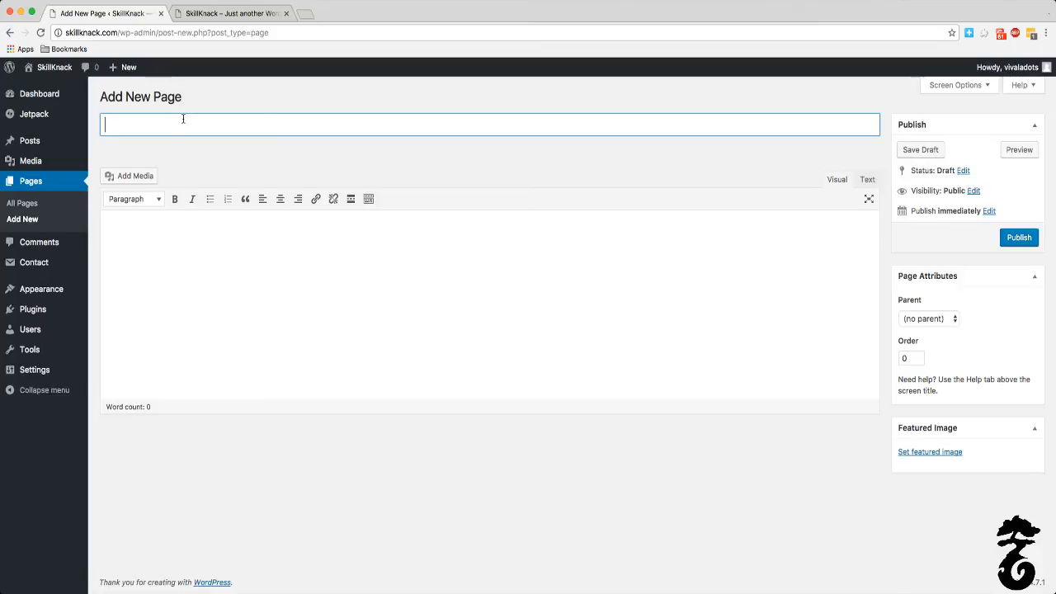
text(About Us)
click(1010, 239)
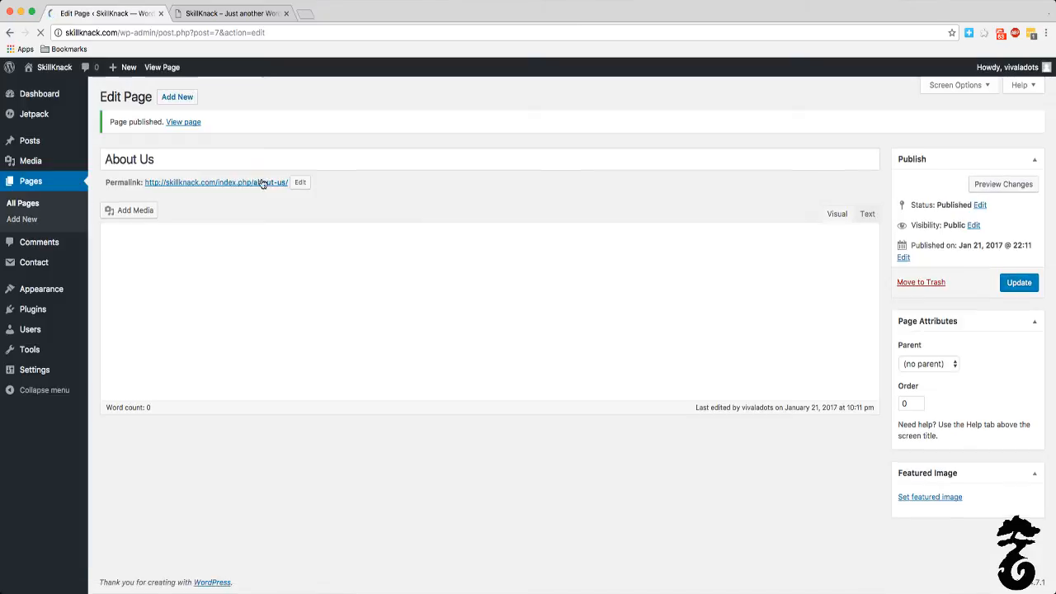
Step: Start another page titled "Contact Us"
click(183, 98)
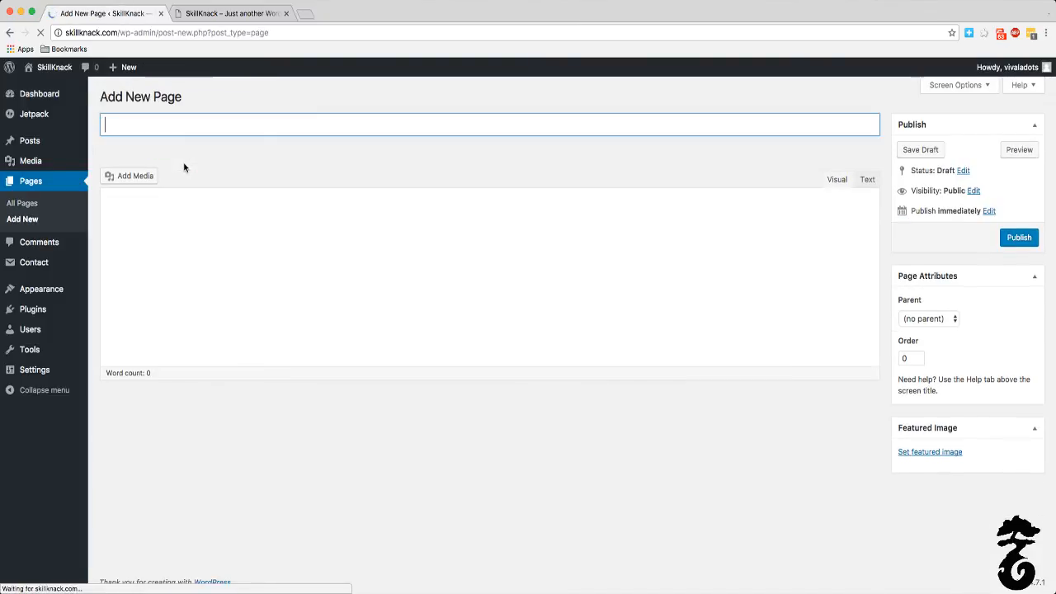
text(Cont)
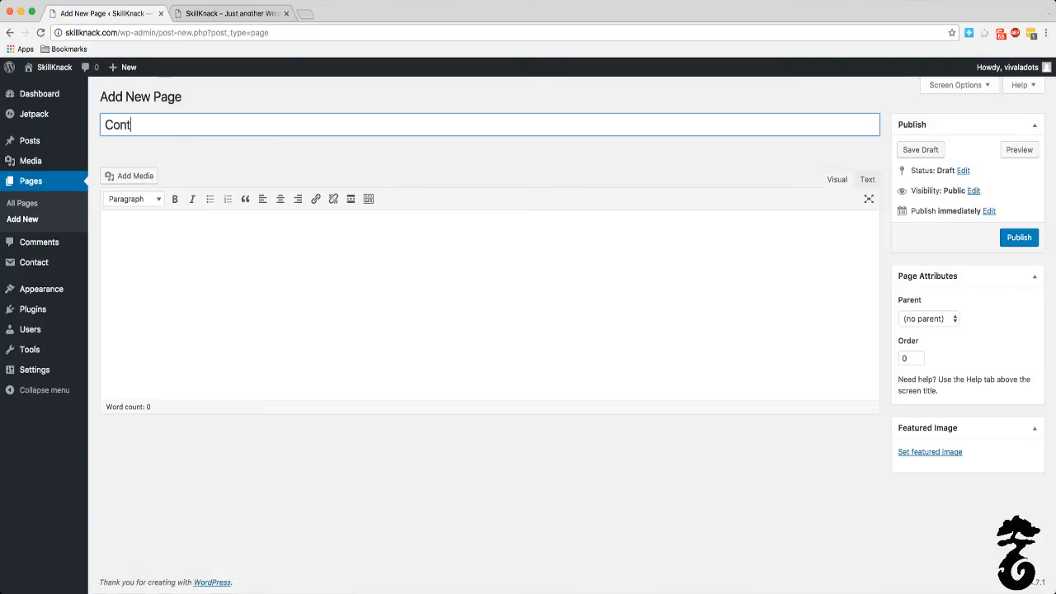
text(act Us)
click(699, 171)
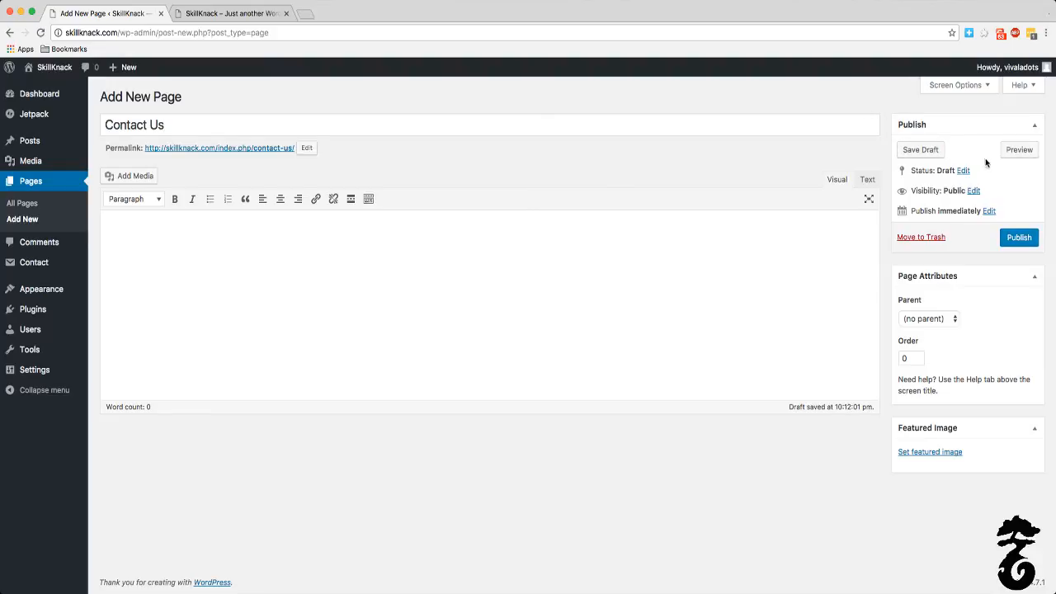
Step: Preview the draft Contact Us page on the site, look over its layout, and close the preview
click(1020, 151)
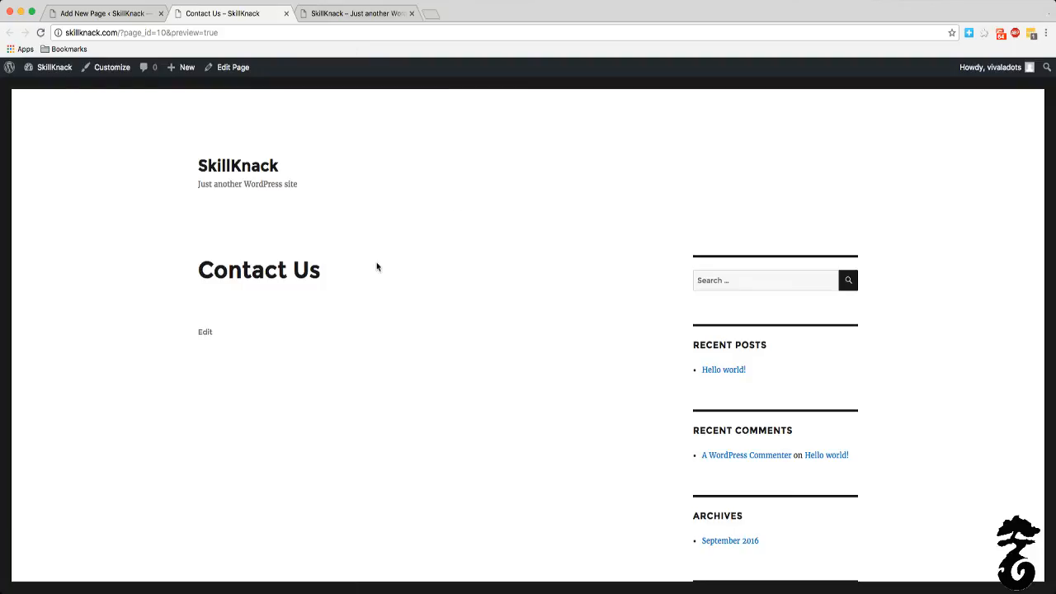
scroll(462, 285, down, 2)
scroll(507, 278, down, 5)
scroll(502, 355, up, 8)
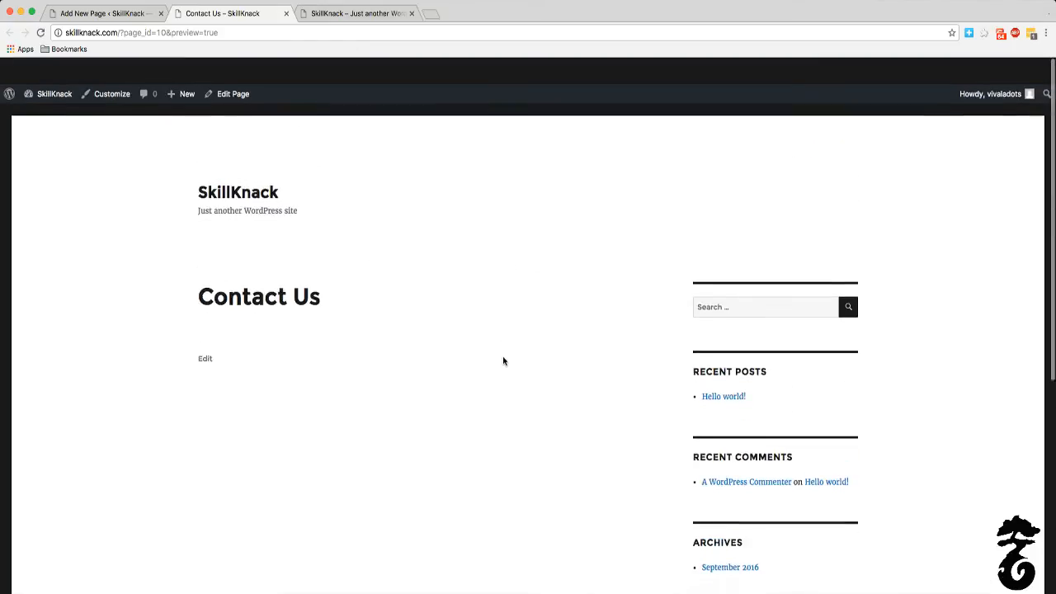
click(286, 13)
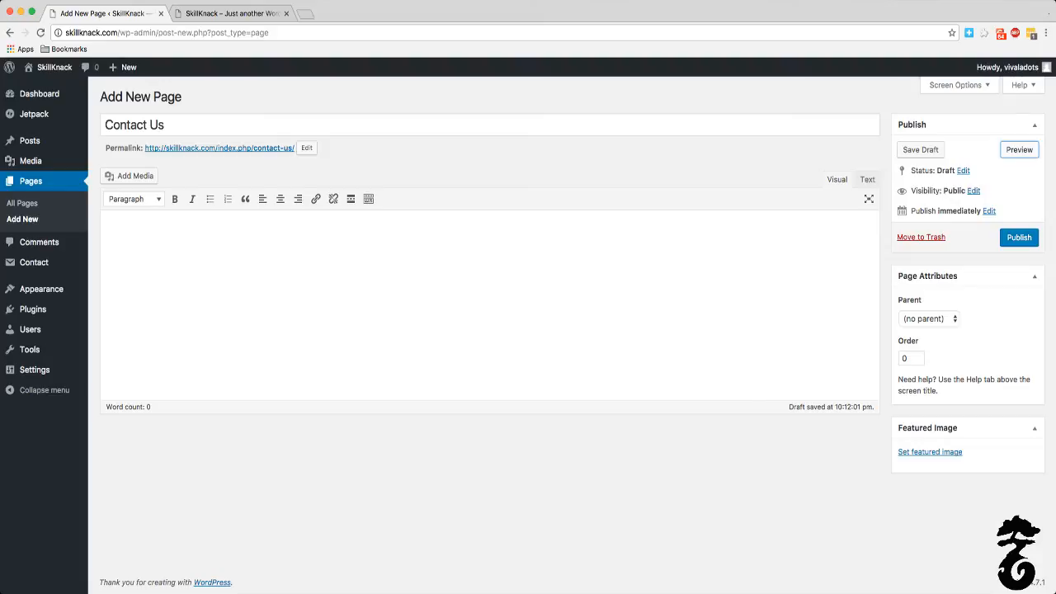
Step: View the Contact Us page's content area in the text editor and return to the visual editor
click(304, 267)
click(867, 179)
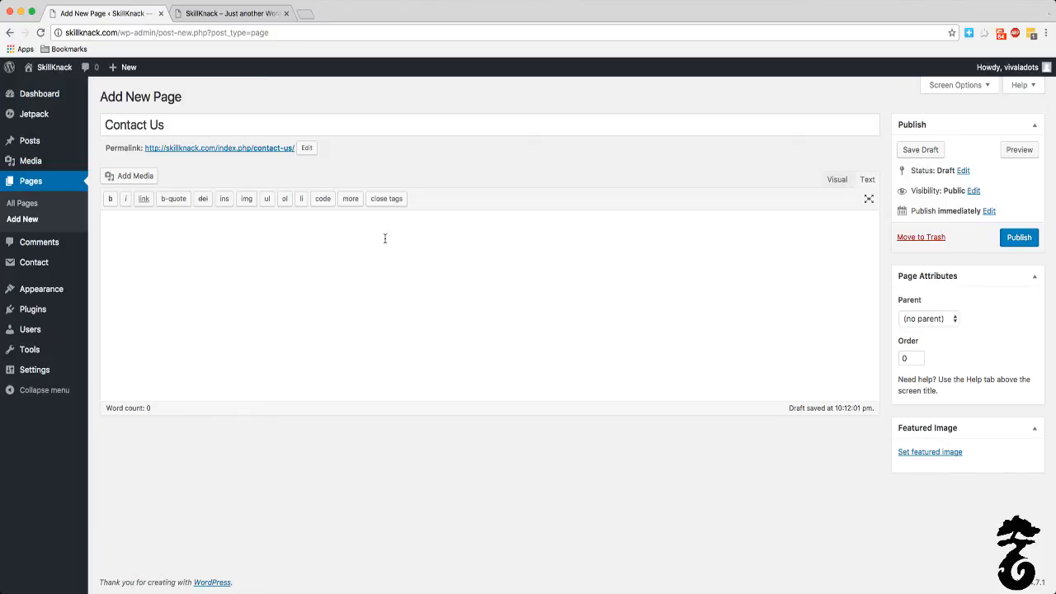
click(838, 180)
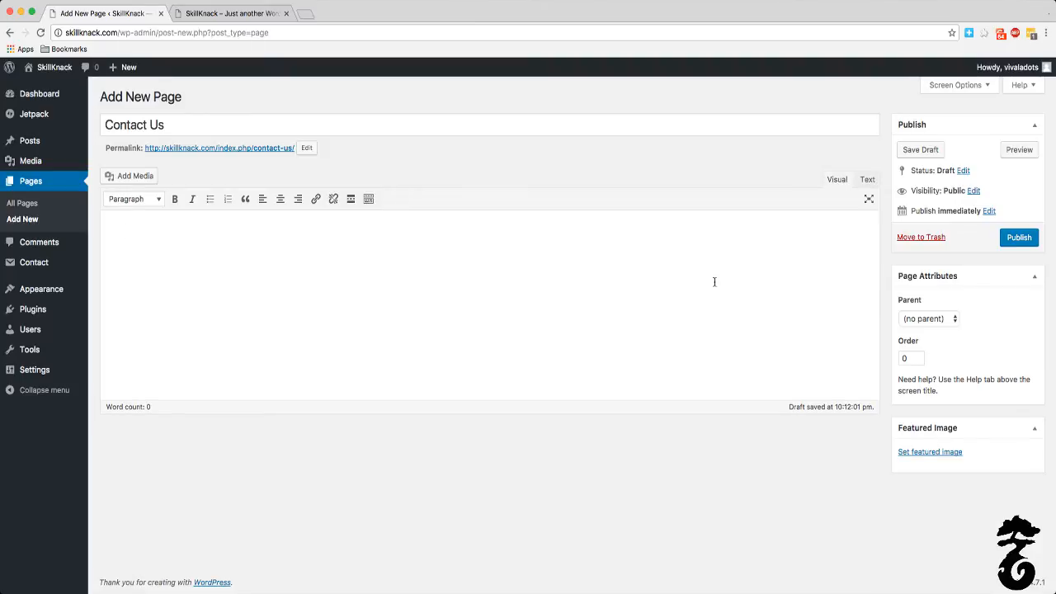
Step: Preview the Contact Us page with the test content "Hello." and clear that text from the editor
text(Hello.)
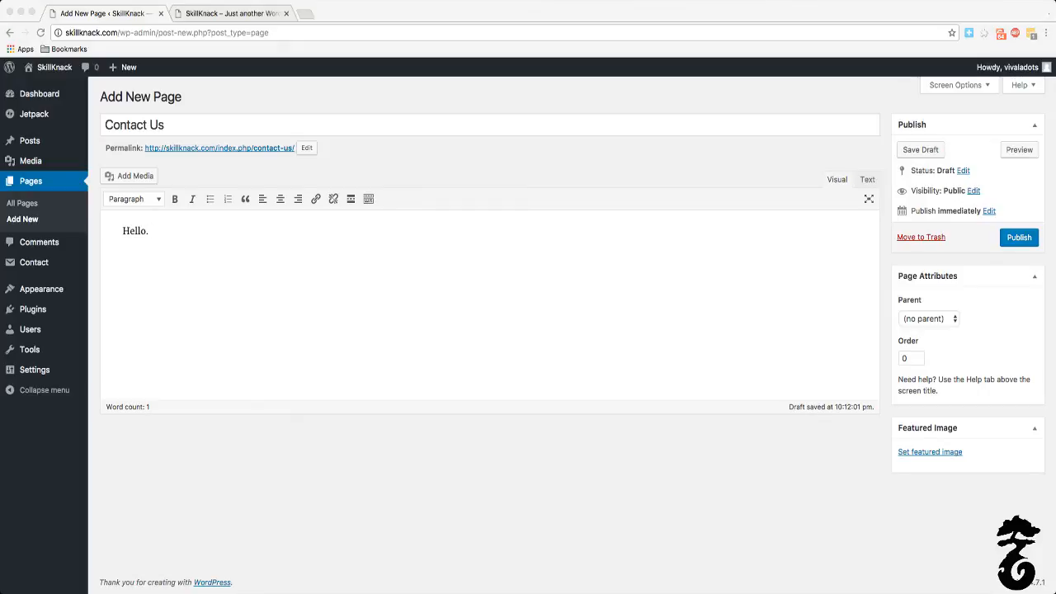
click(1025, 152)
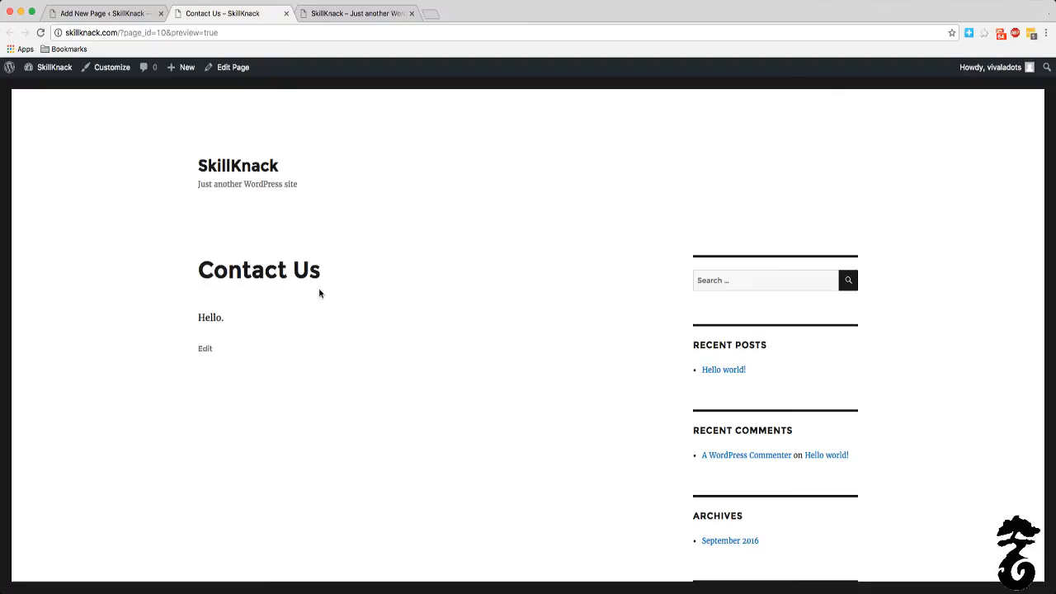
click(287, 13)
click(372, 231)
key(super+a)
key(BackSpace)
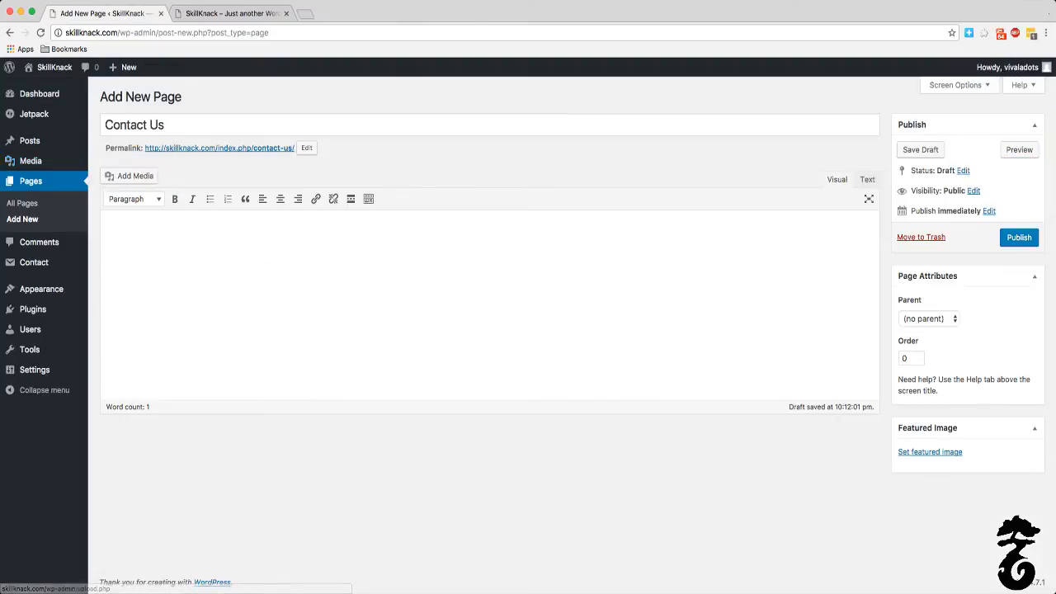
Step: Publish the blank Contact Us page
click(1019, 237)
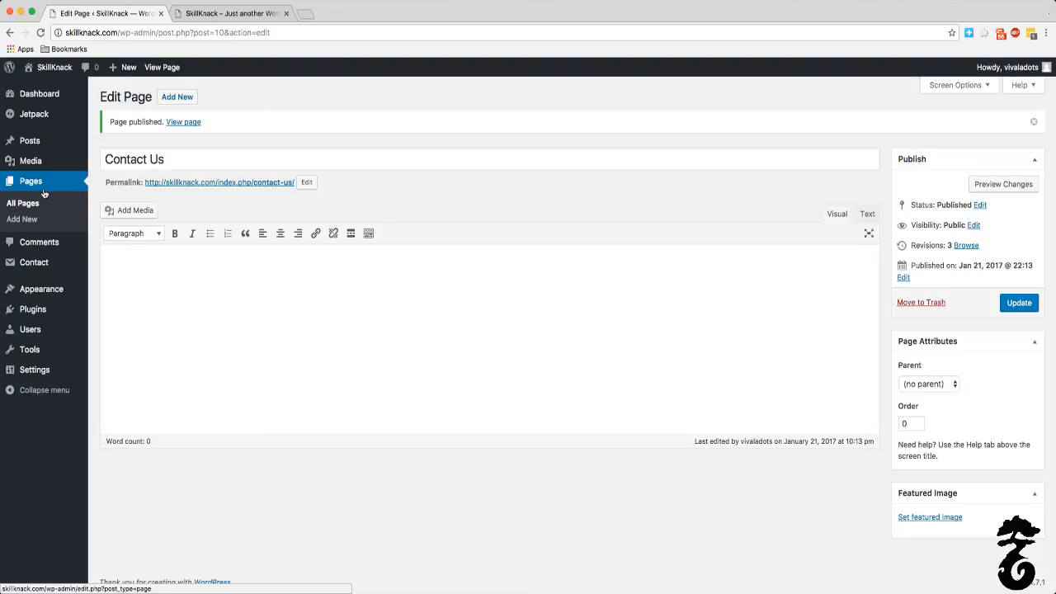
Step: Open the site's comments list to review the comments and their moderation options
mouse_move(48, 267)
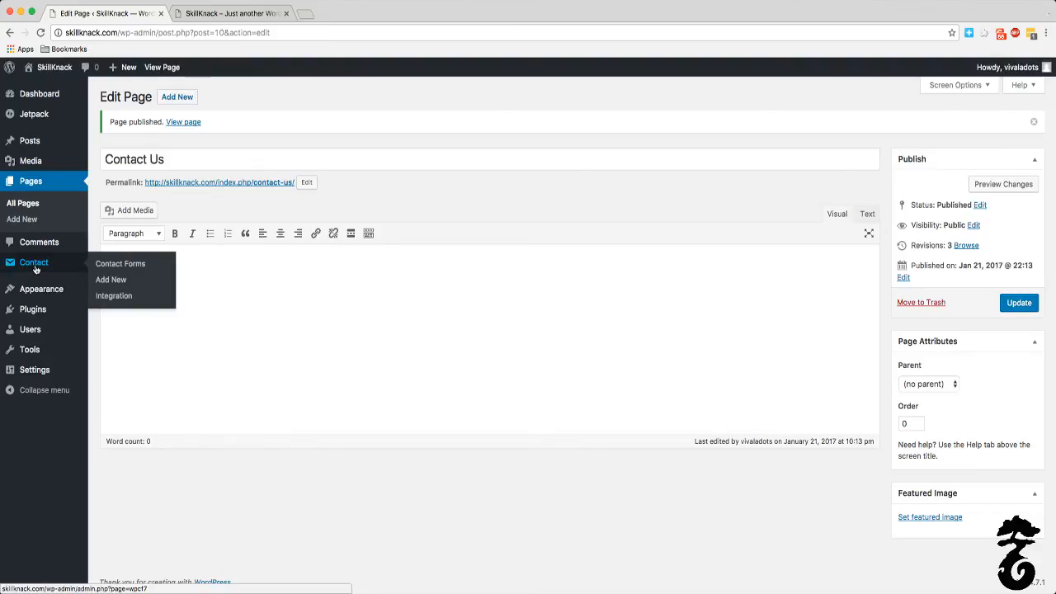
click(62, 246)
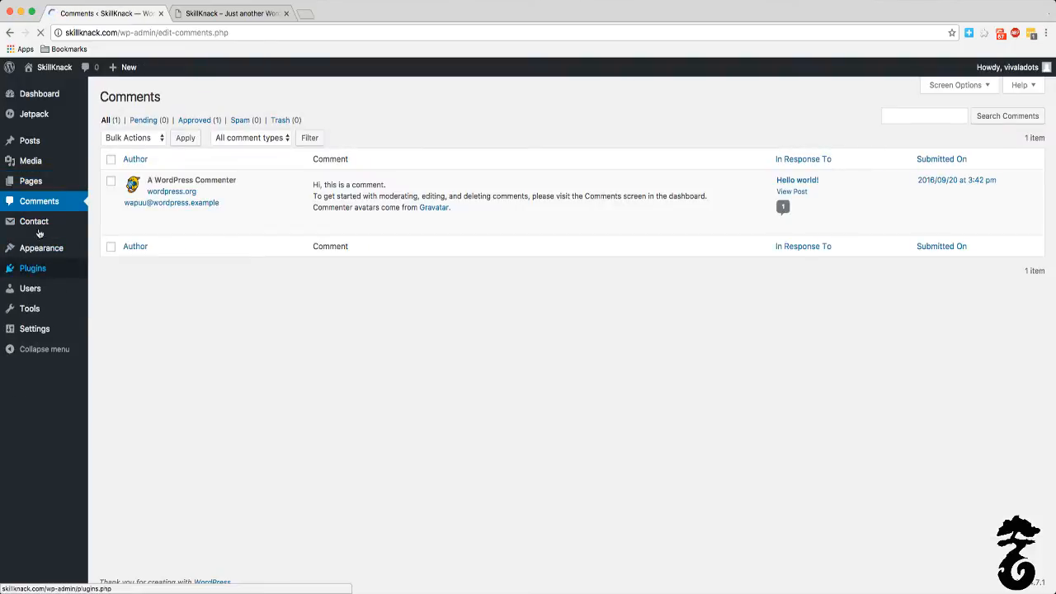
mouse_move(42, 227)
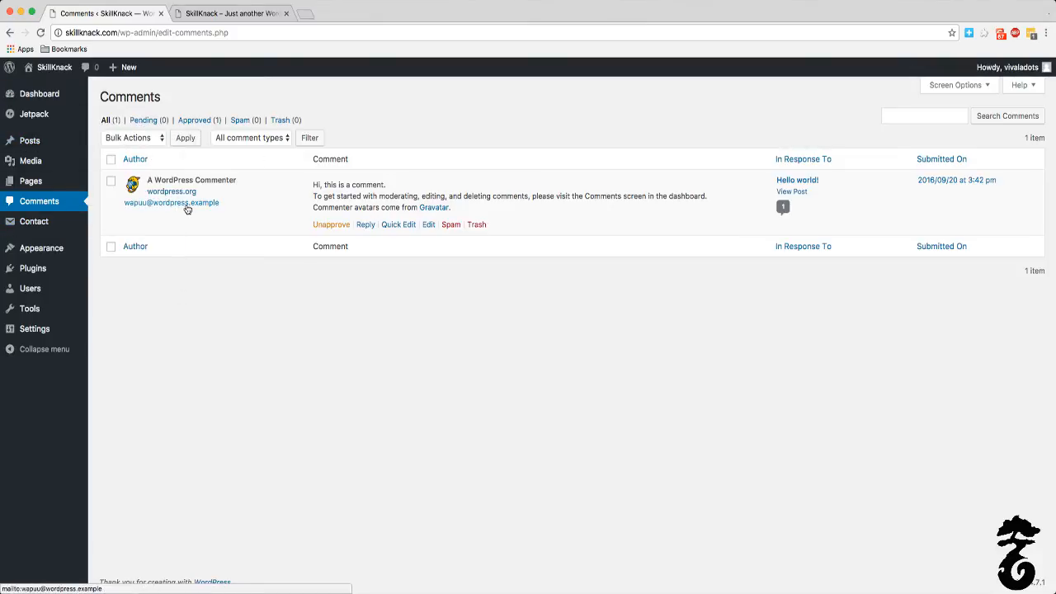
Step: Open Contact form 1 from the contact forms list and review the field markup in its form template
mouse_move(236, 196)
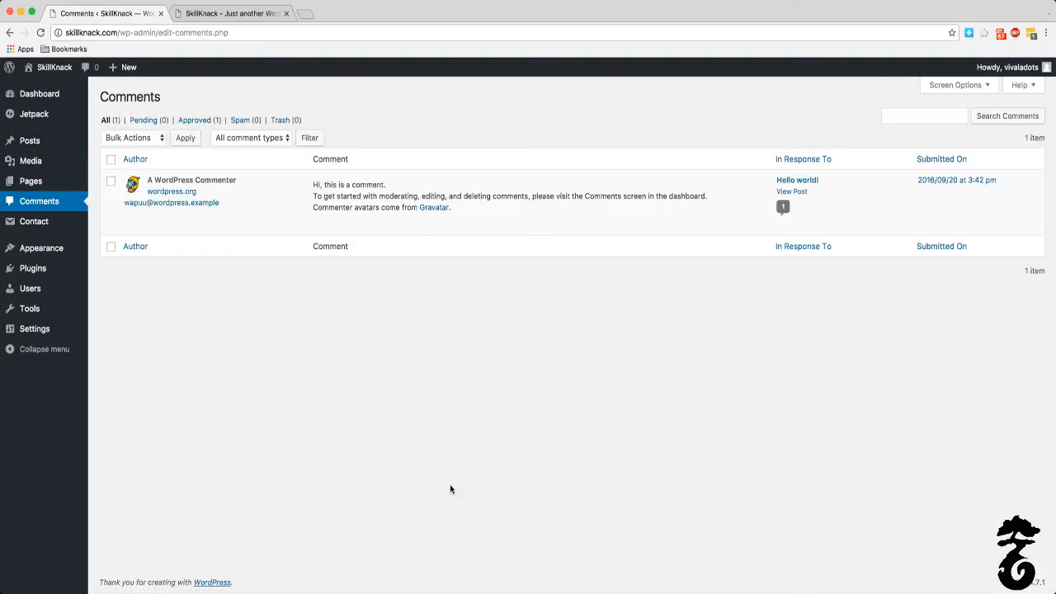
mouse_move(425, 192)
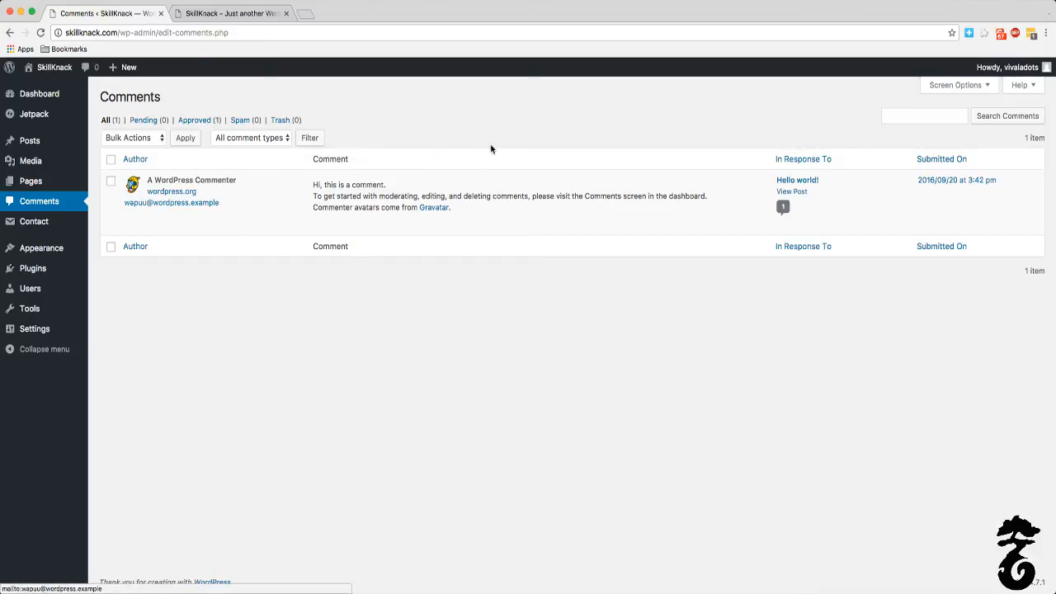
mouse_move(19, 262)
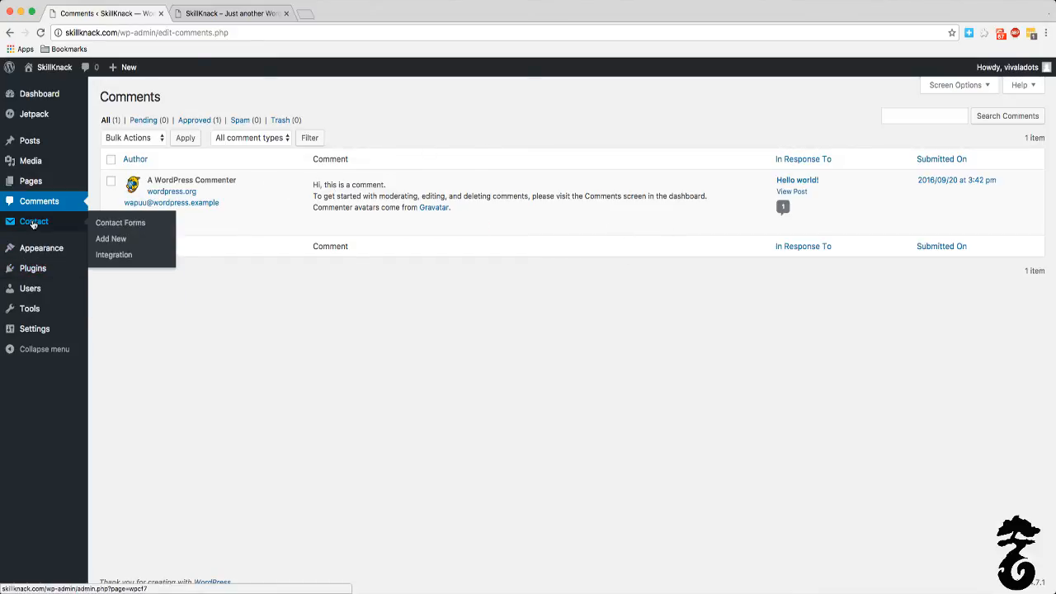
click(33, 223)
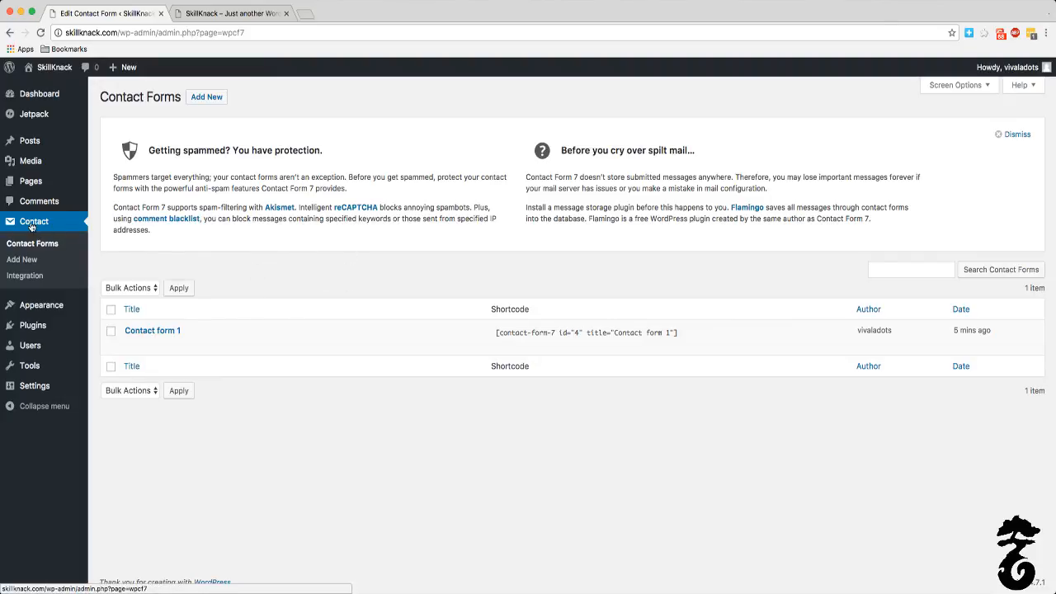
mouse_move(193, 344)
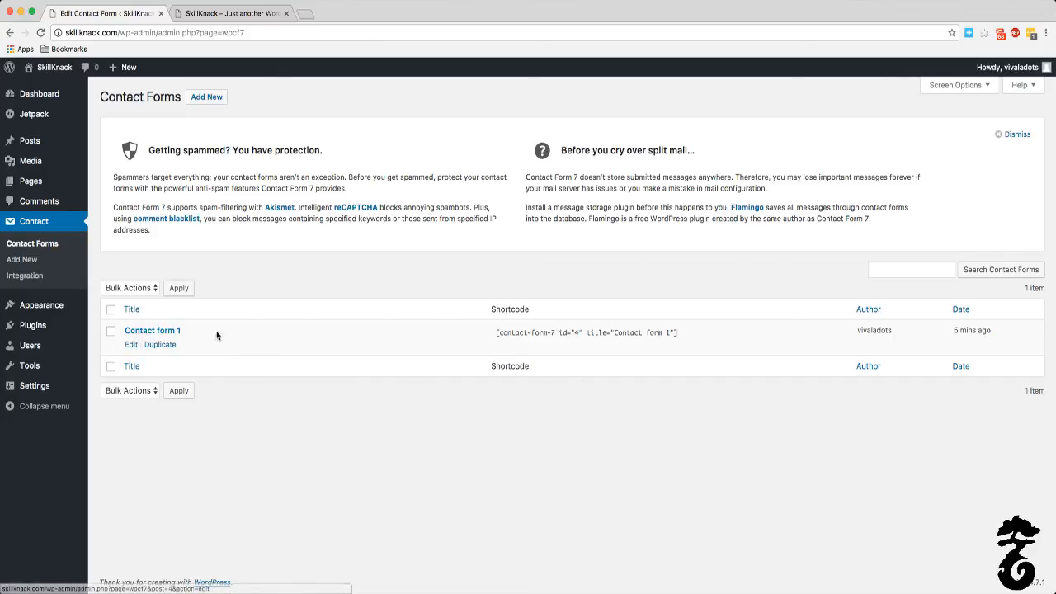
click(157, 334)
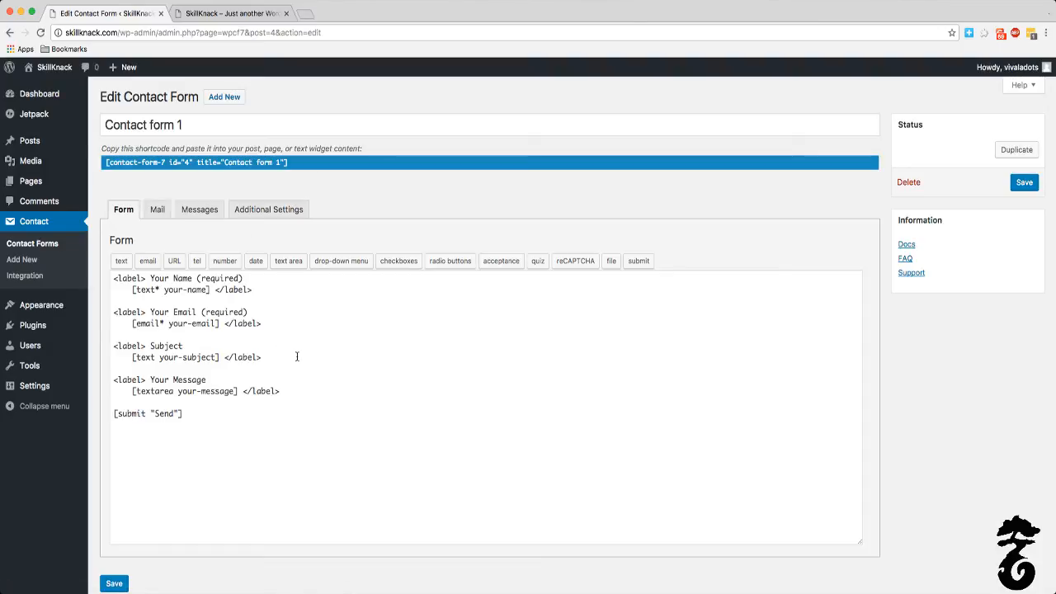
scroll(297, 357, down, 1)
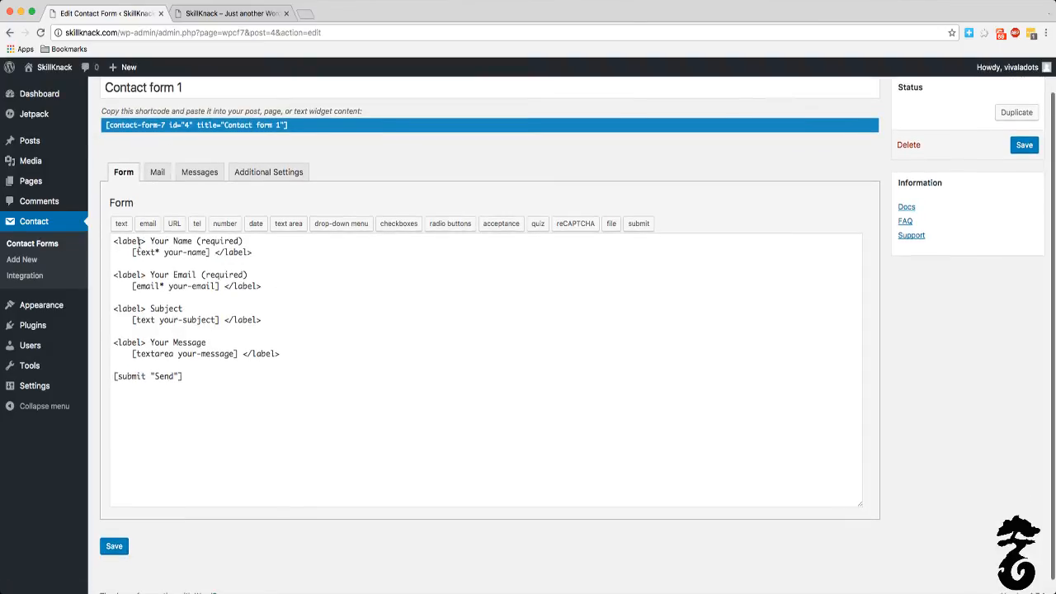
drag(252, 252, 112, 241)
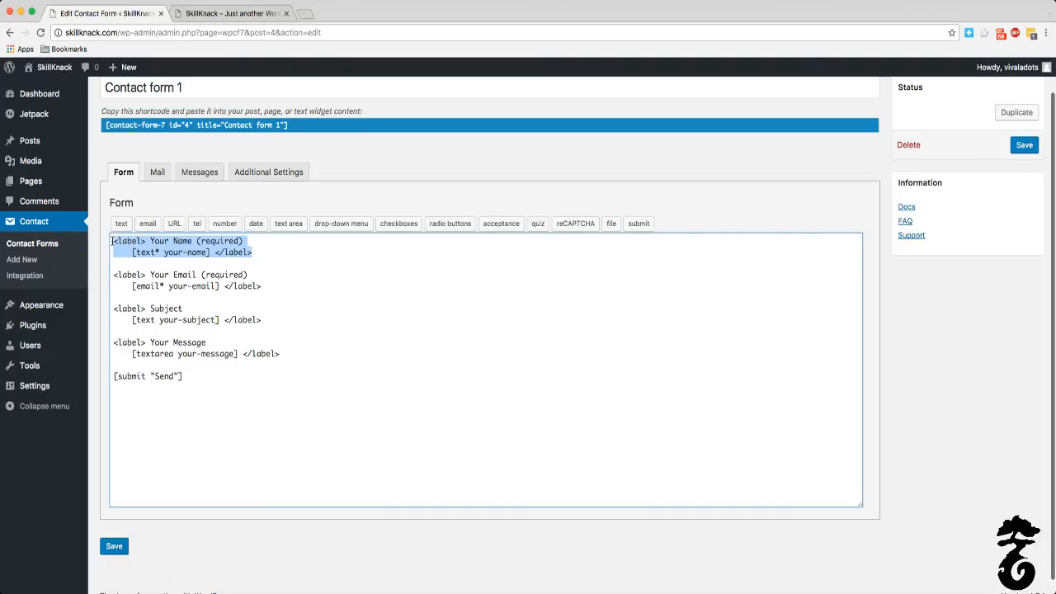
click(247, 275)
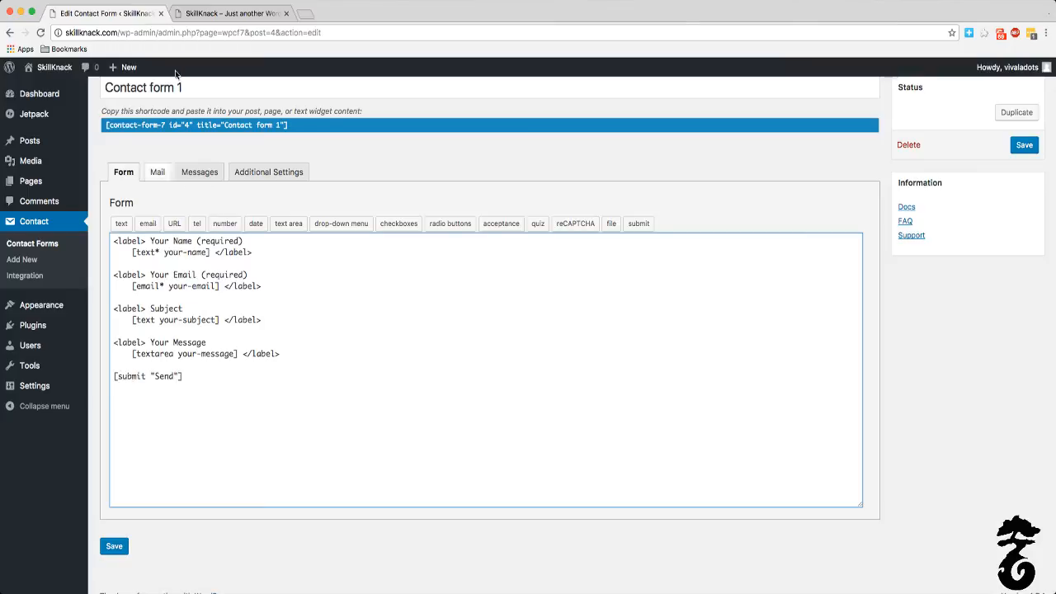
Step: Replace the recipient in Contact form 1's mail settings with the site's contact e-mail address
click(158, 176)
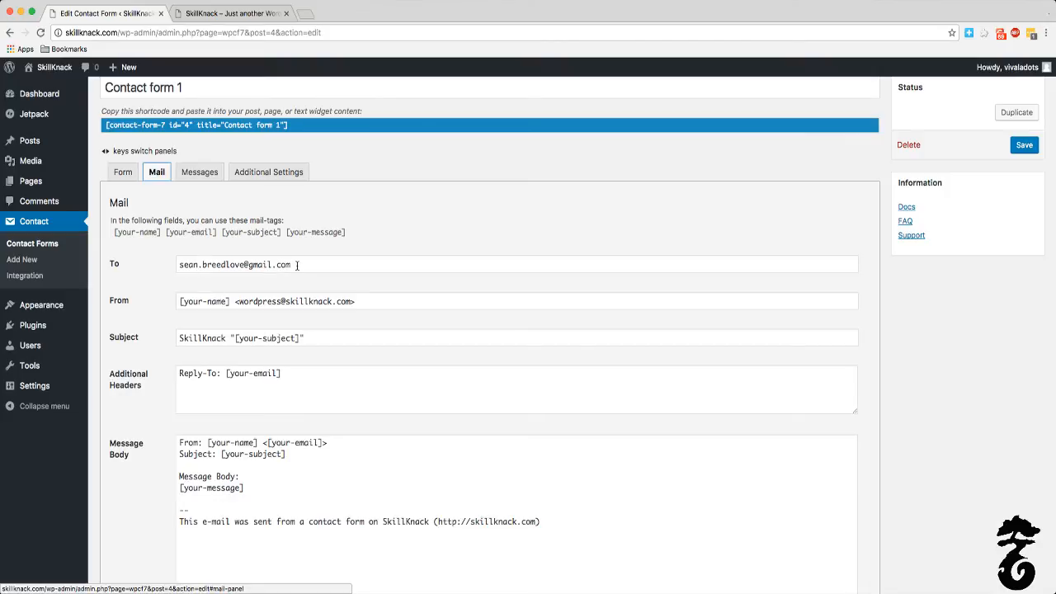
scroll(161, 260, down, 2)
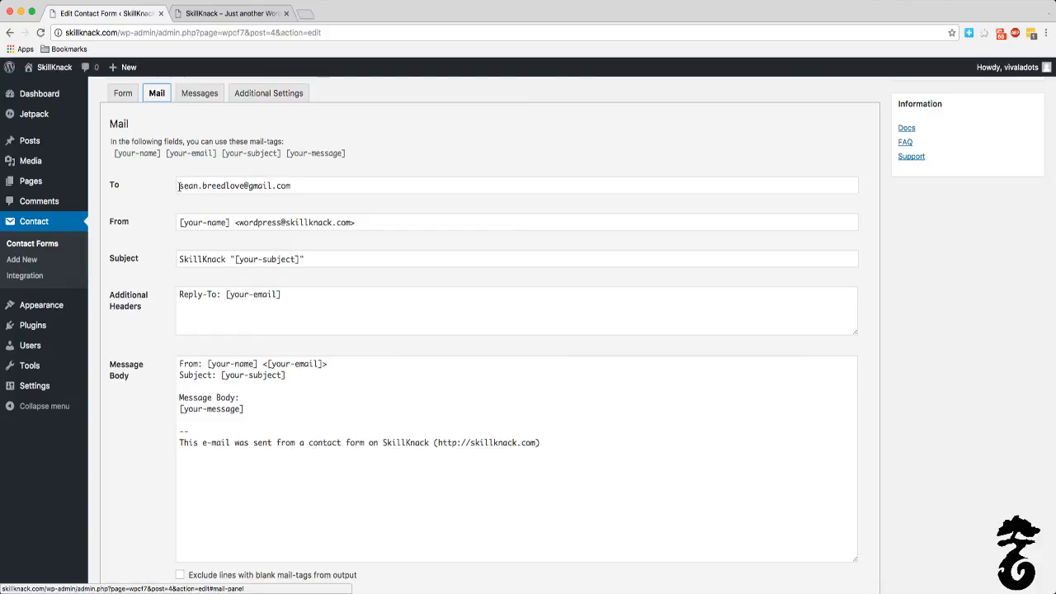
click(325, 193)
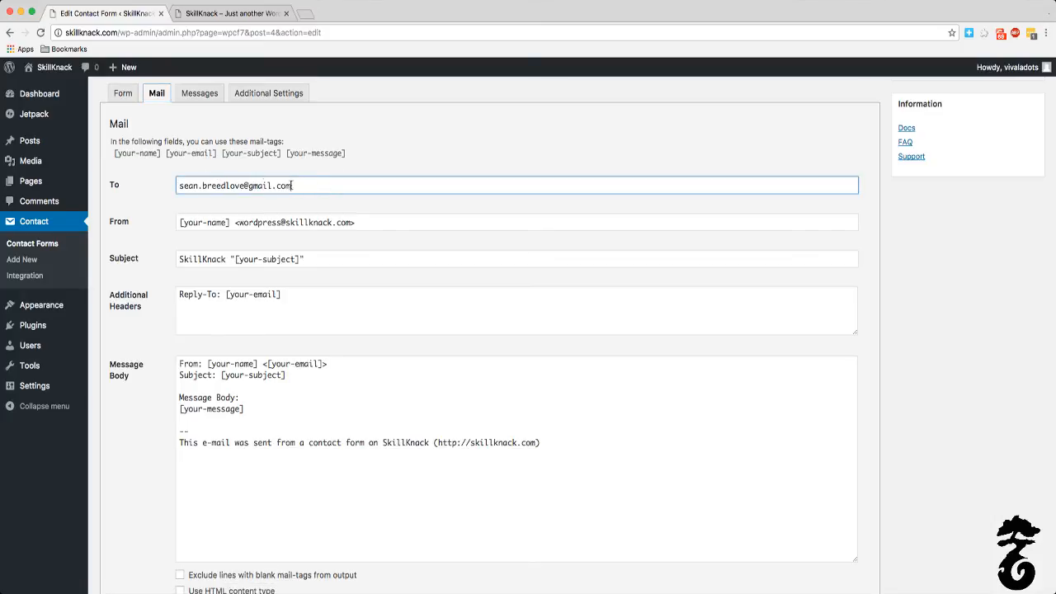
drag(294, 185, 151, 188)
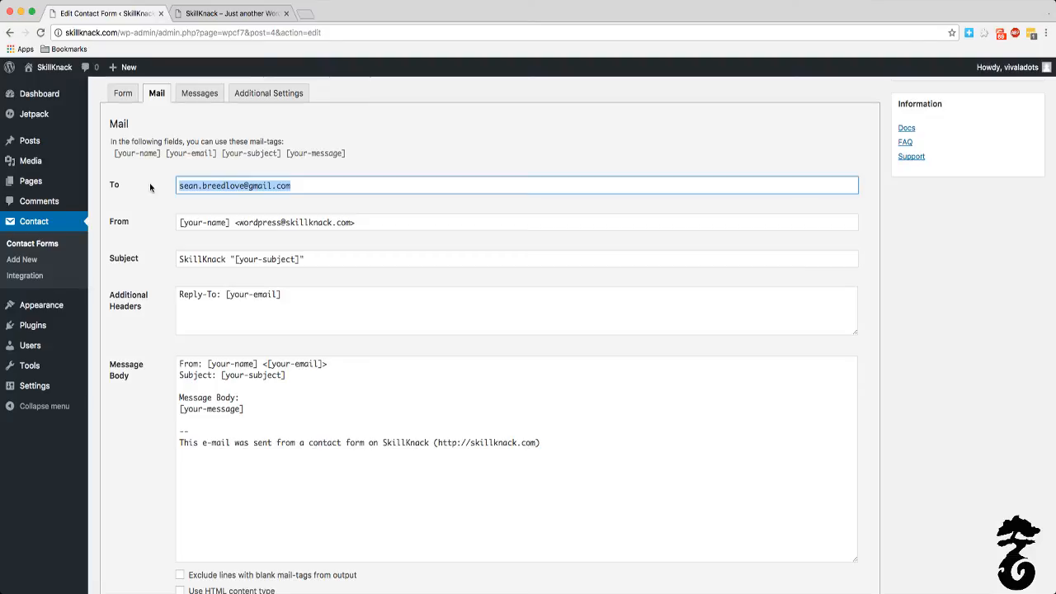
key(BackSpace)
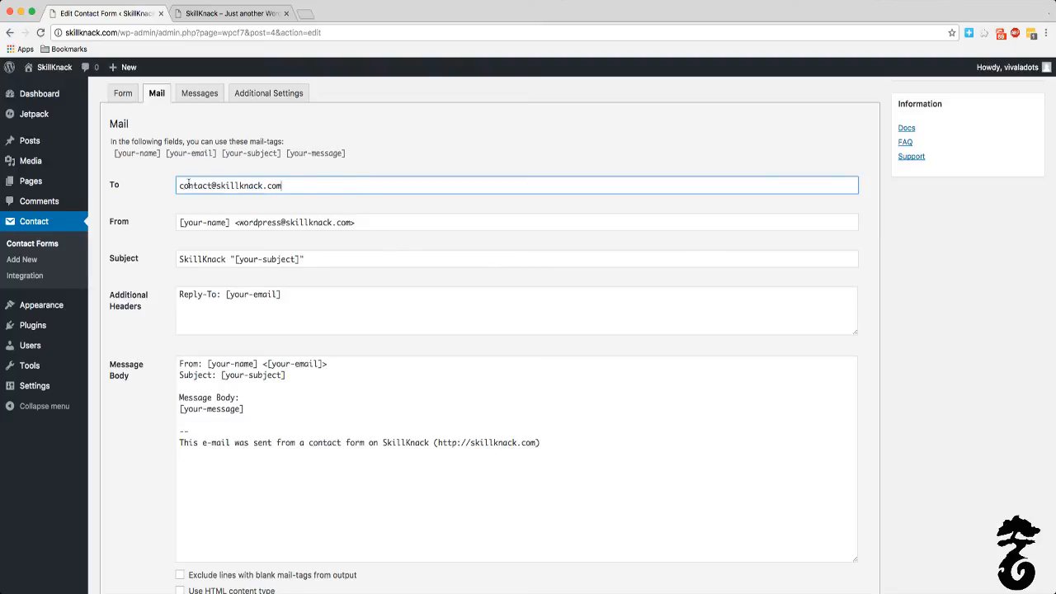
Step: Review the remaining mail settings of Contact form 1 and save the form
click(257, 222)
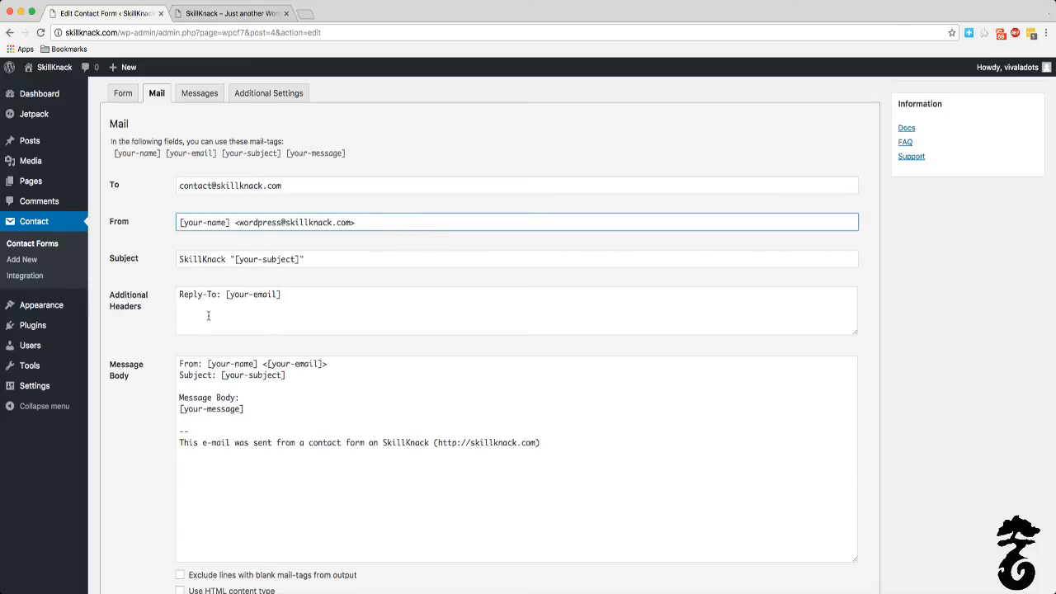
scroll(239, 334, down, 5)
scroll(239, 335, down, 2)
scroll(241, 337, up, 10)
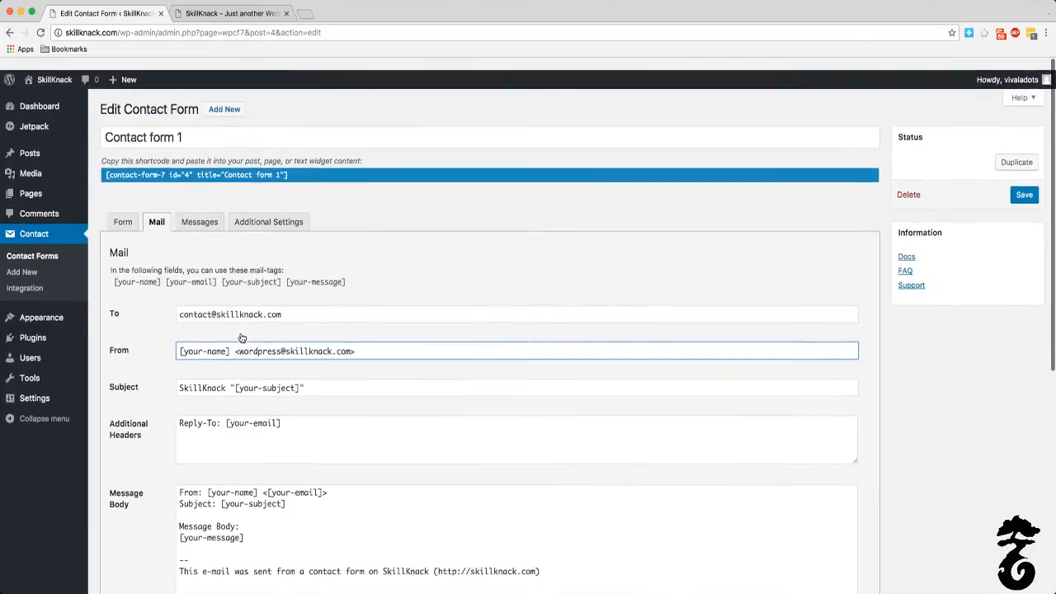
click(438, 265)
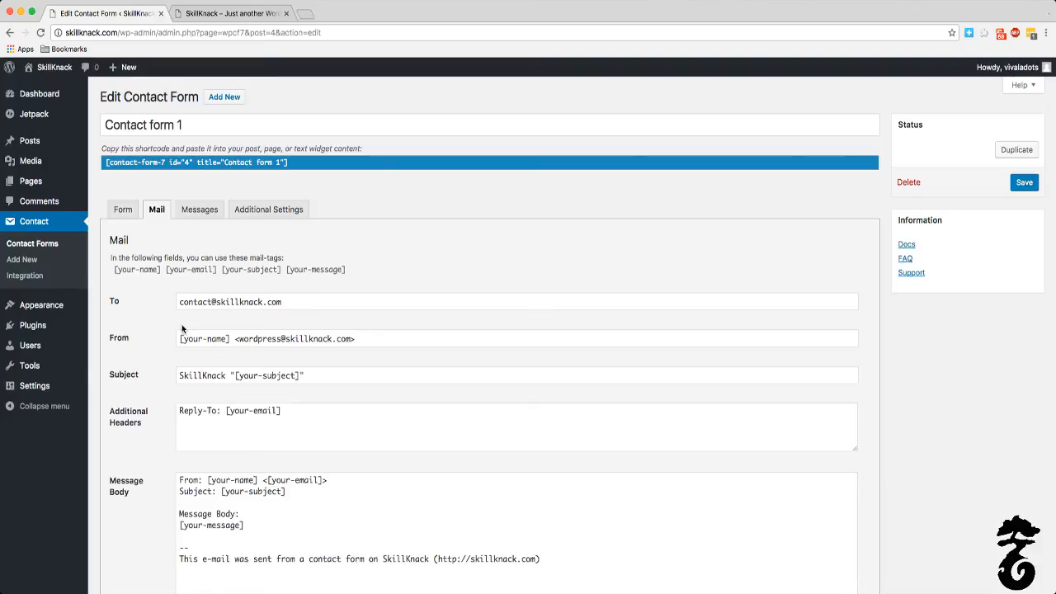
scroll(182, 328, down, 5)
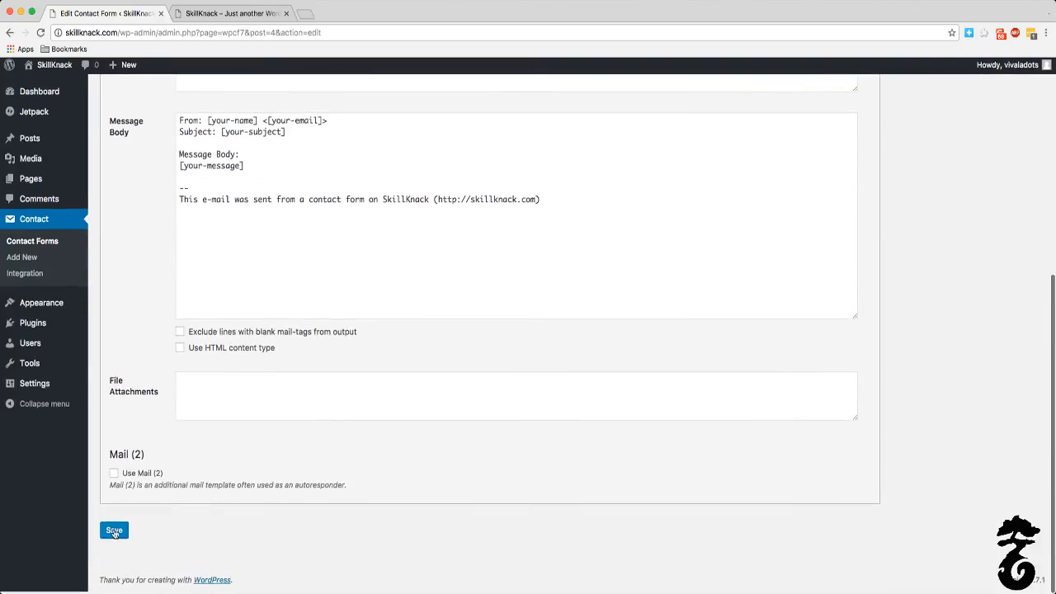
click(115, 532)
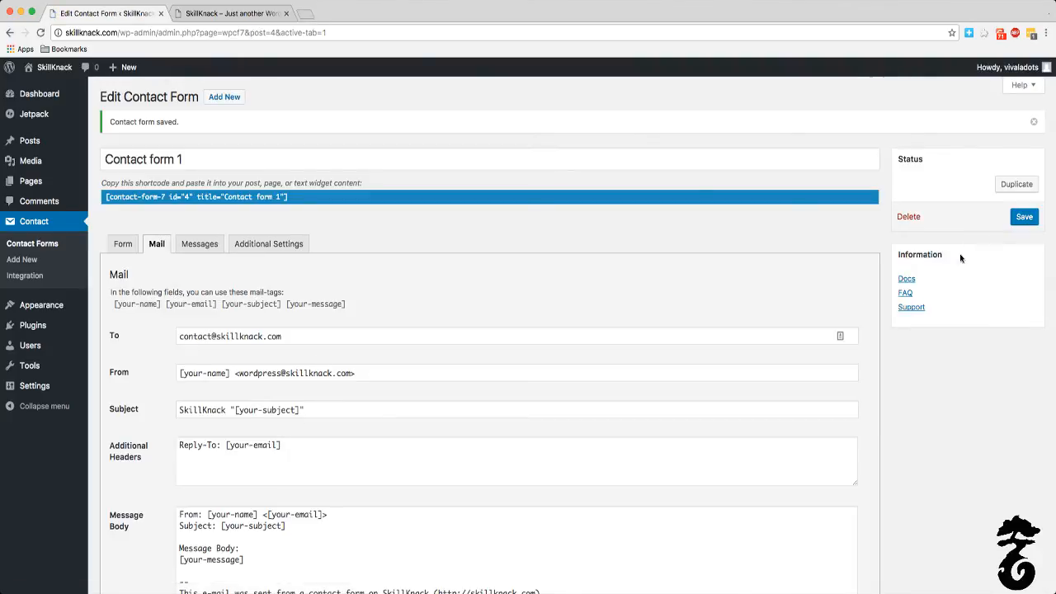
Step: Copy Contact form 1's shortcode from the contact forms list and open the Contact Us page for editing
click(51, 227)
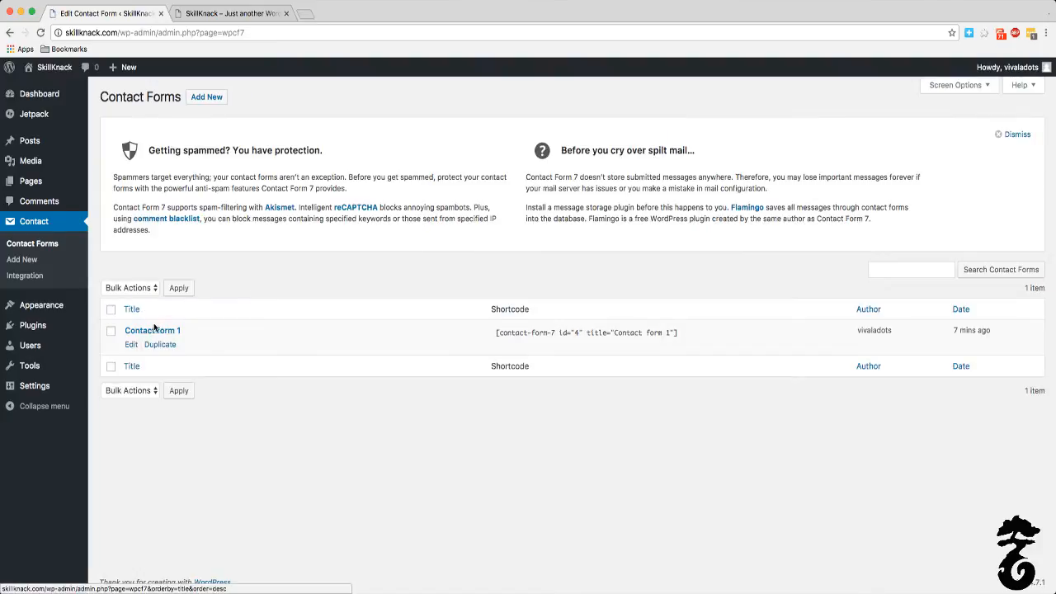
click(497, 333)
key(super+c)
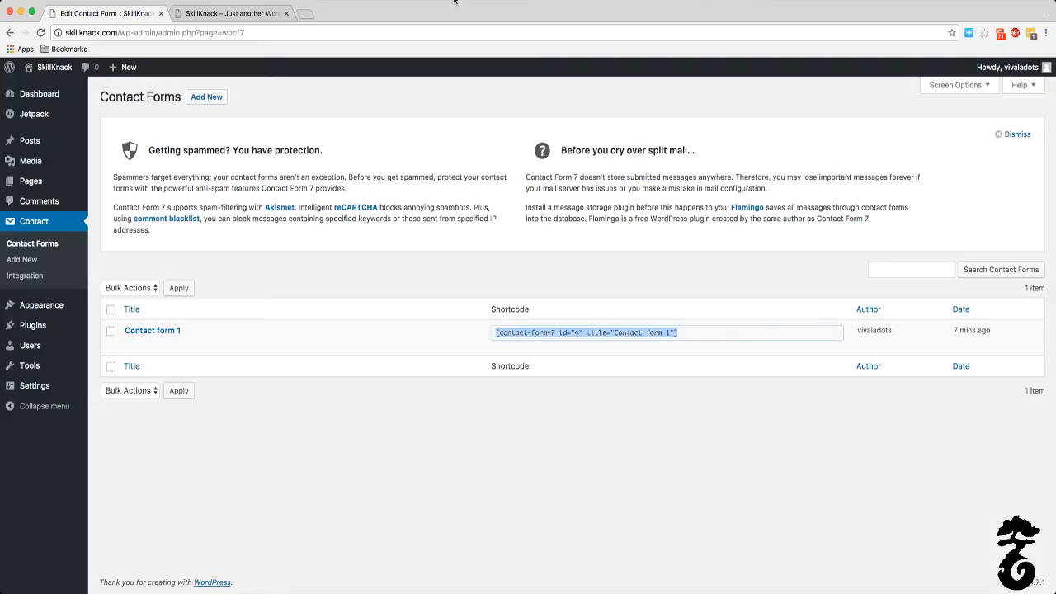
right_click(51, 189)
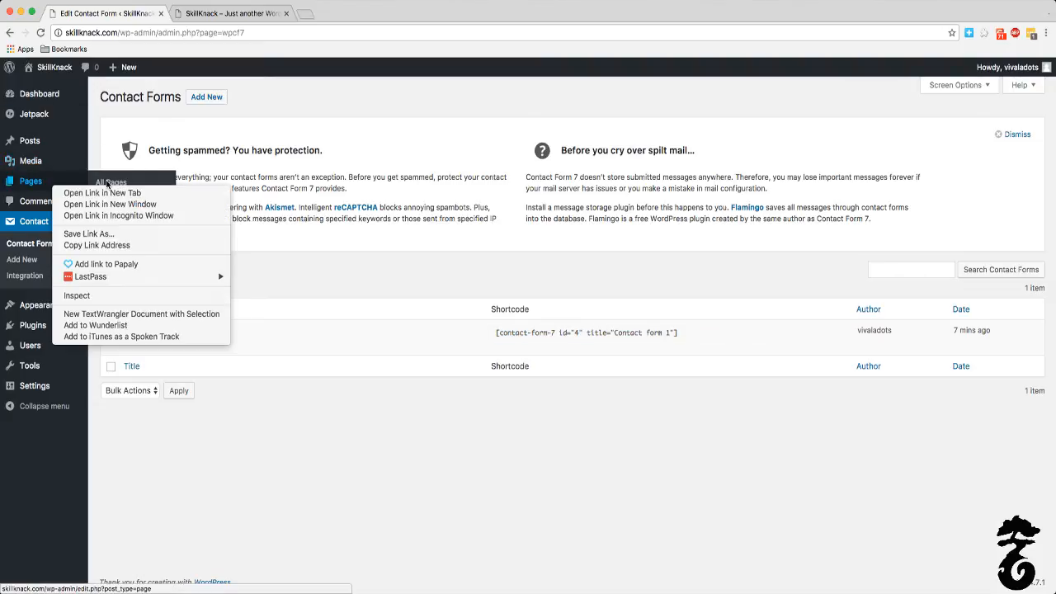
click(218, 371)
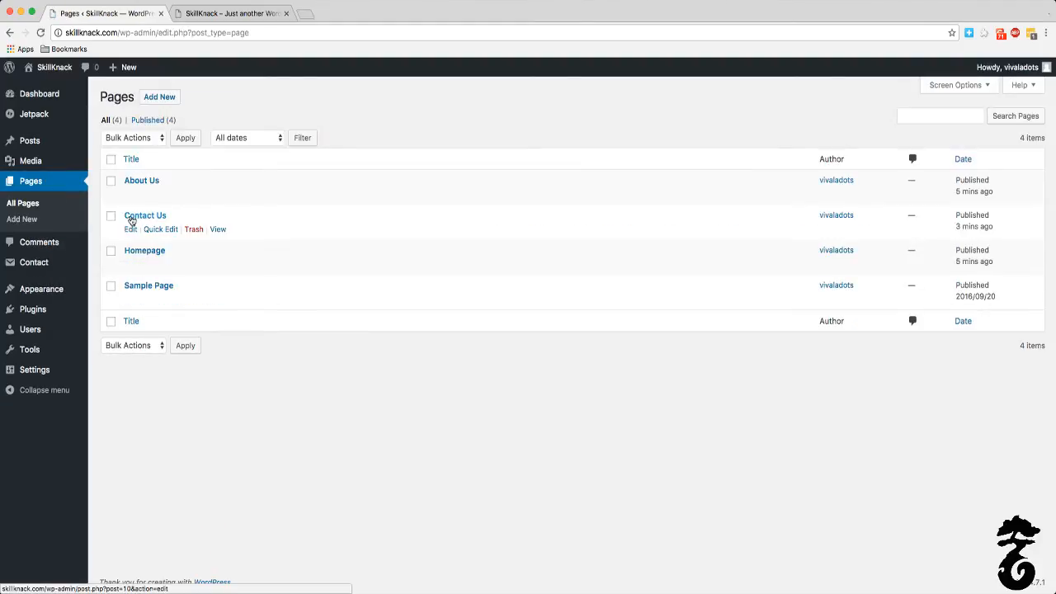
click(132, 218)
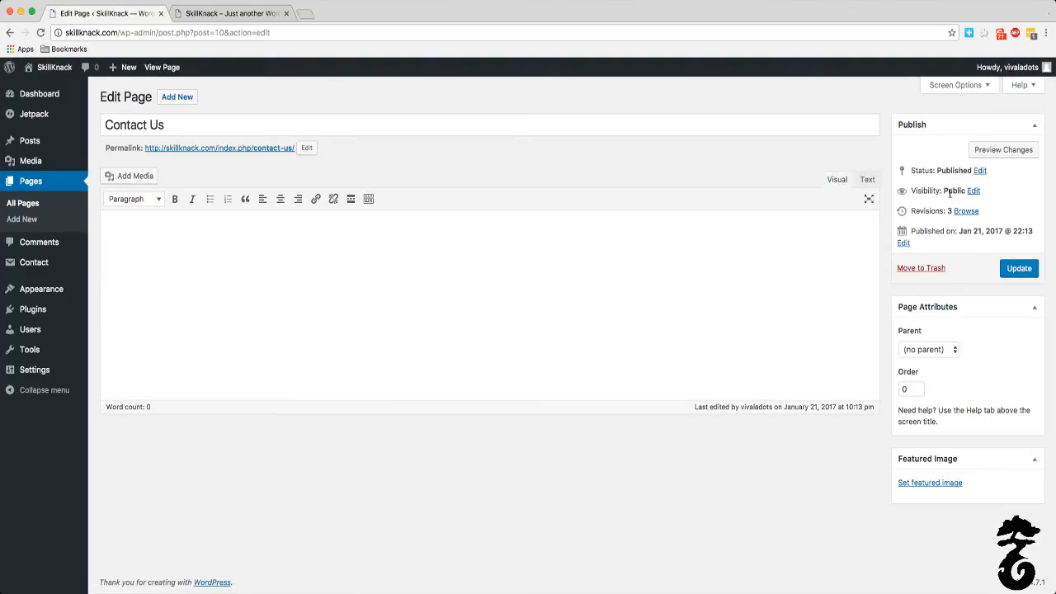
Step: Paste the shortcode [contact-form-7 id="4" title="Contact form 1"] into the Contact Us page using the visual editor
click(873, 179)
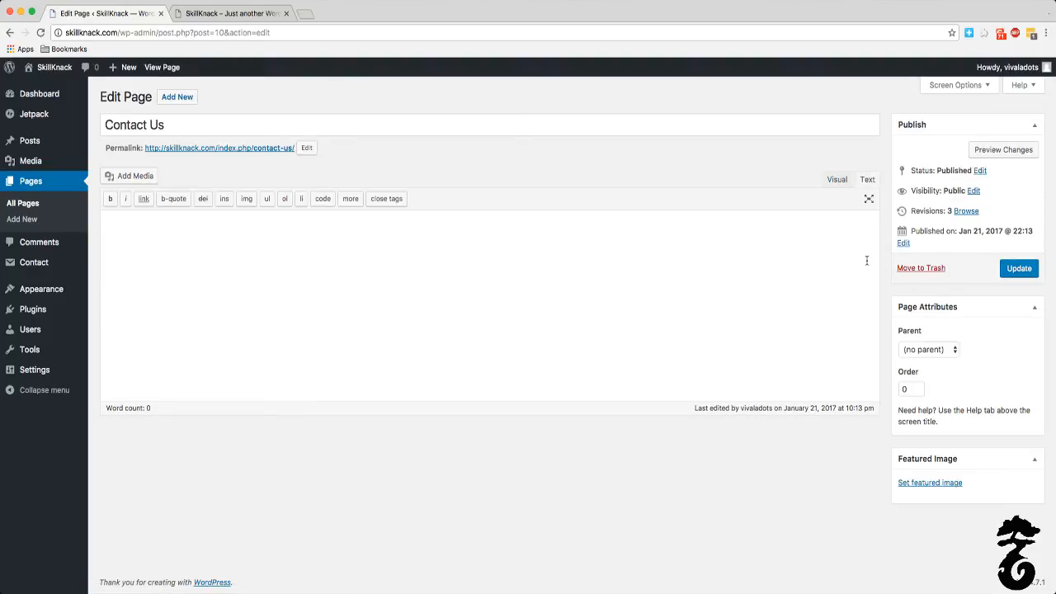
click(837, 180)
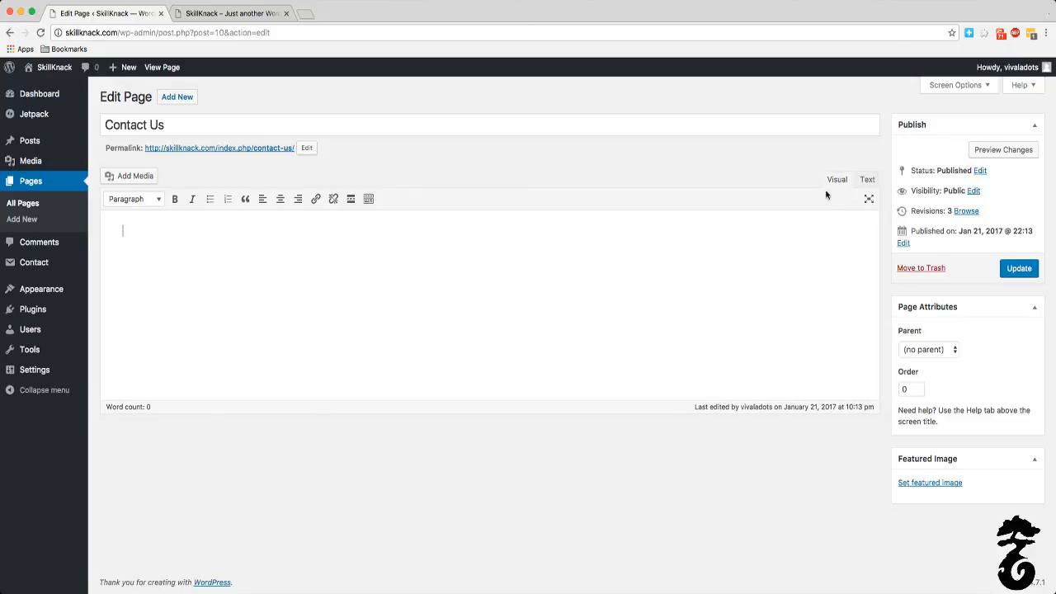
click(867, 179)
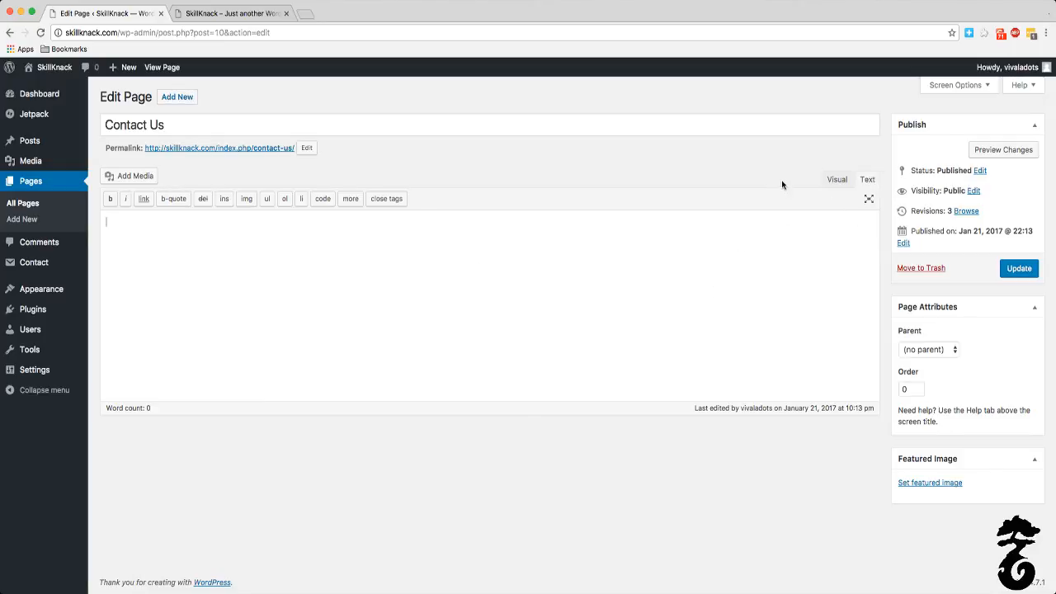
click(837, 179)
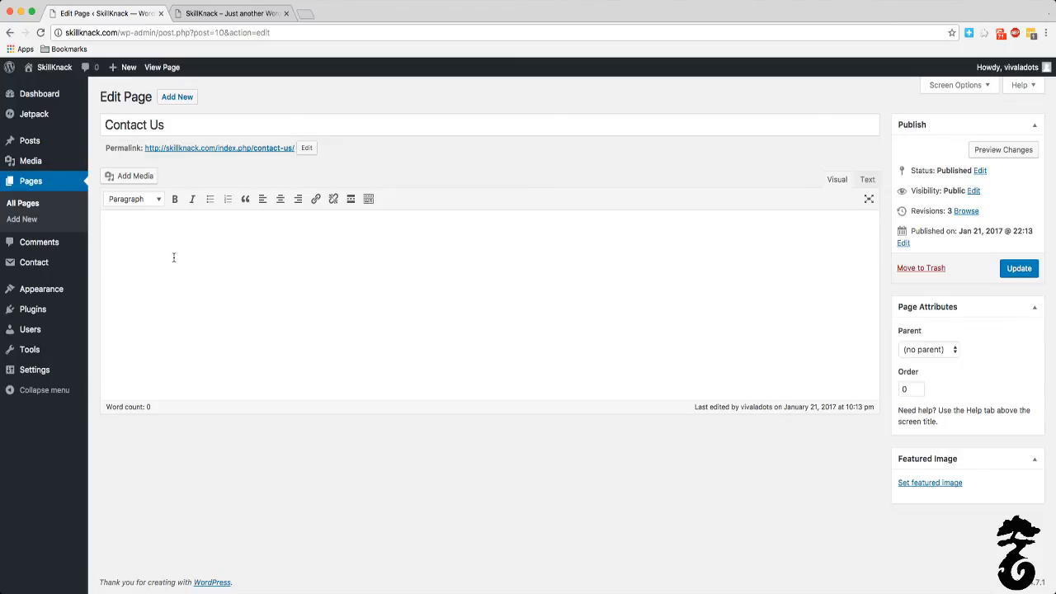
key(super+v)
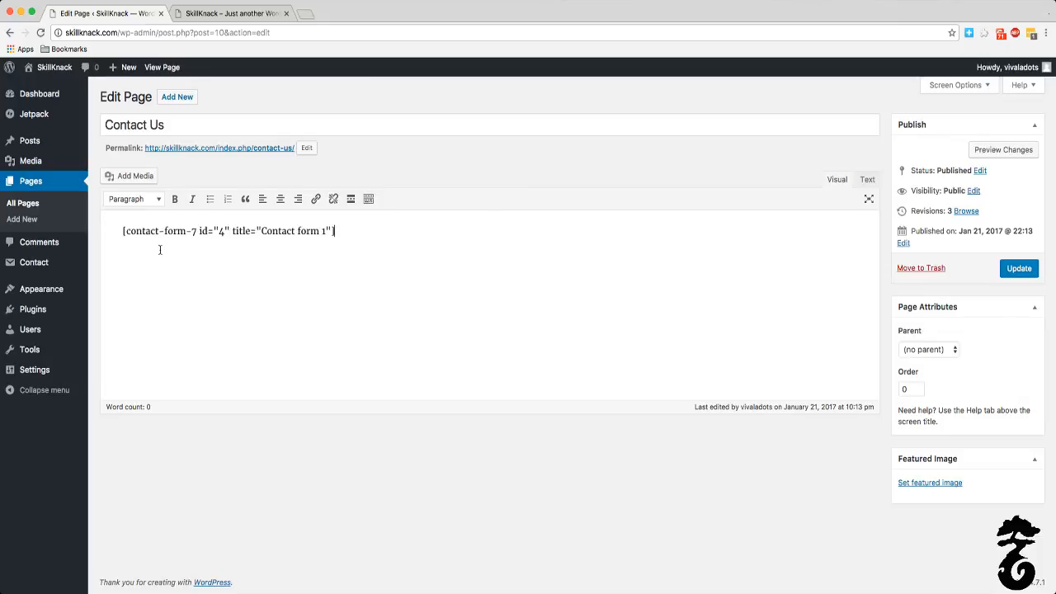
Step: Preview the Contact Us page, look over the embedded contact form and close the preview
click(1021, 151)
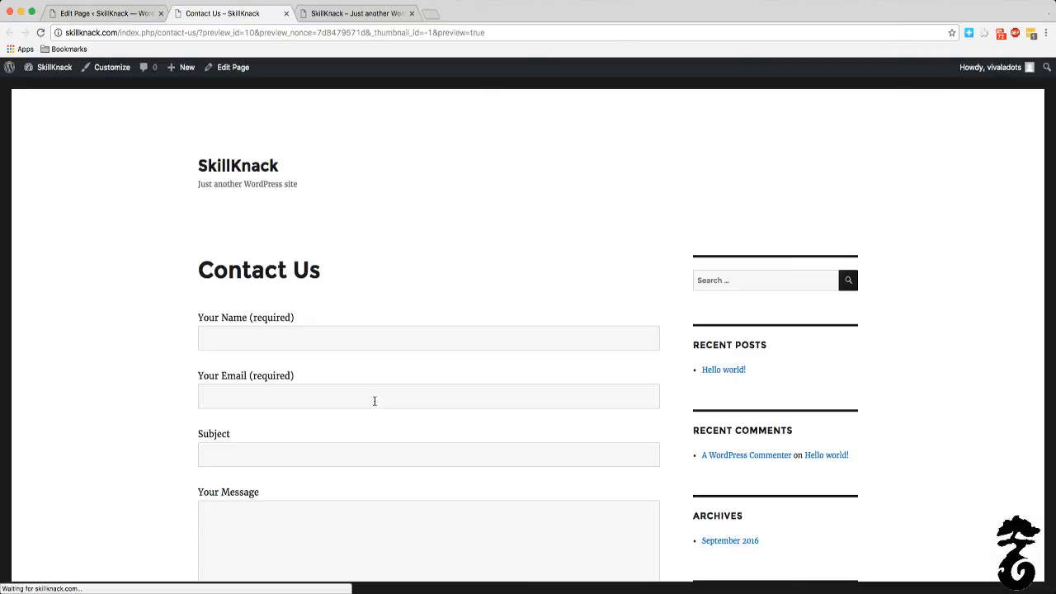
scroll(256, 358, down, 5)
scroll(256, 352, up, 5)
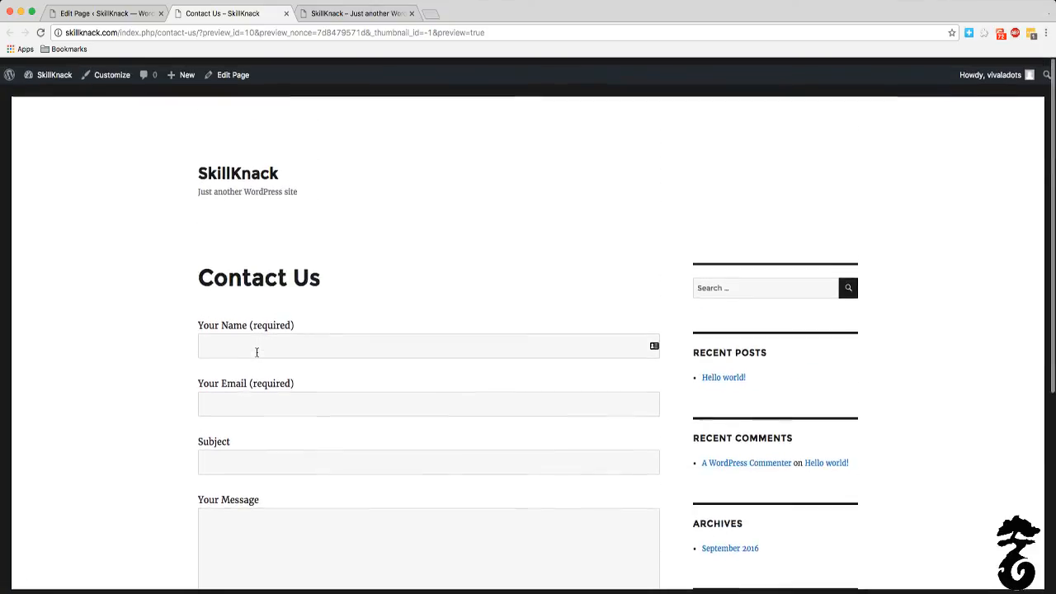
scroll(264, 289, down, 5)
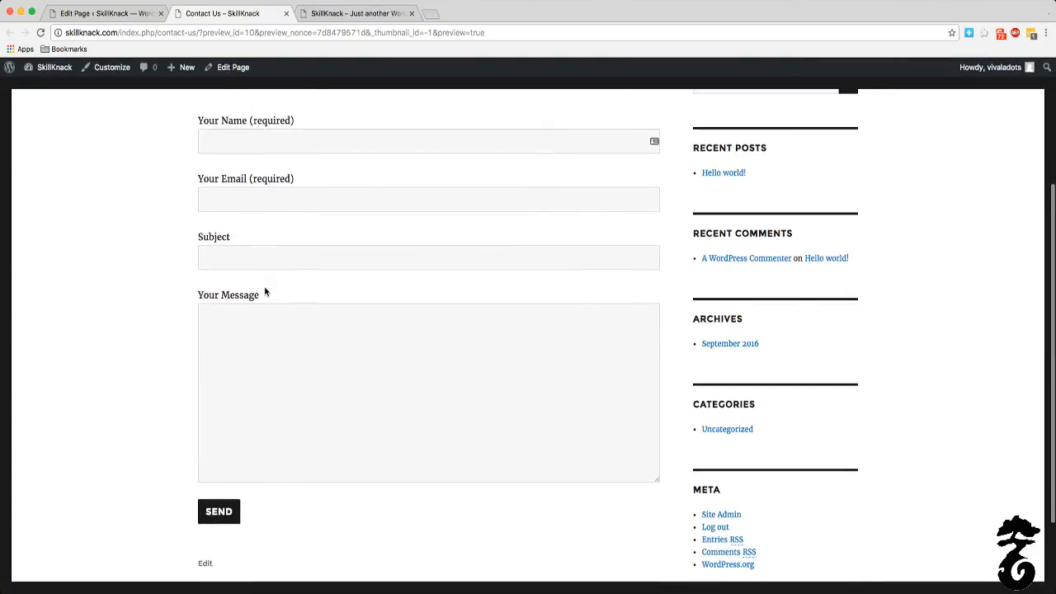
scroll(263, 289, up, 1)
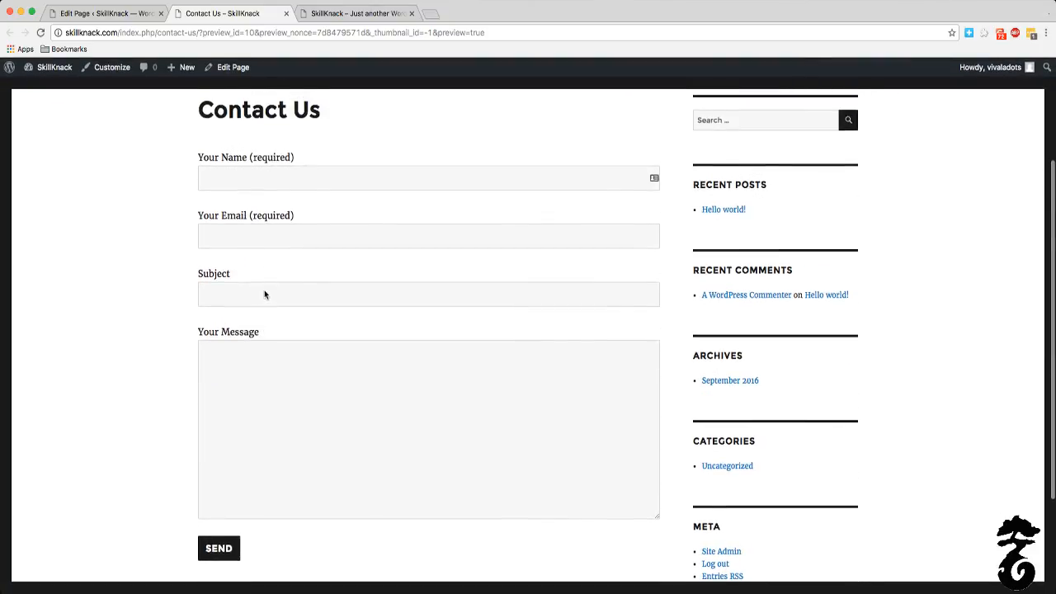
click(286, 13)
Step: Clear the shortcode from the Contact Us page's content and switch to the text editor
key(ctrl+a)
key(ctrl+c)
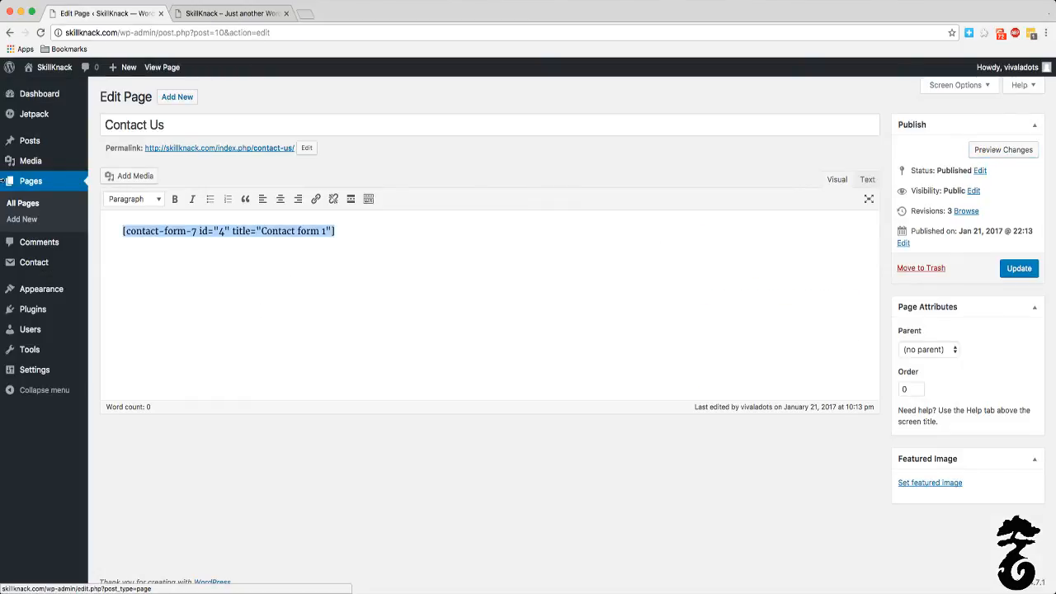
key(BackSpace)
click(866, 179)
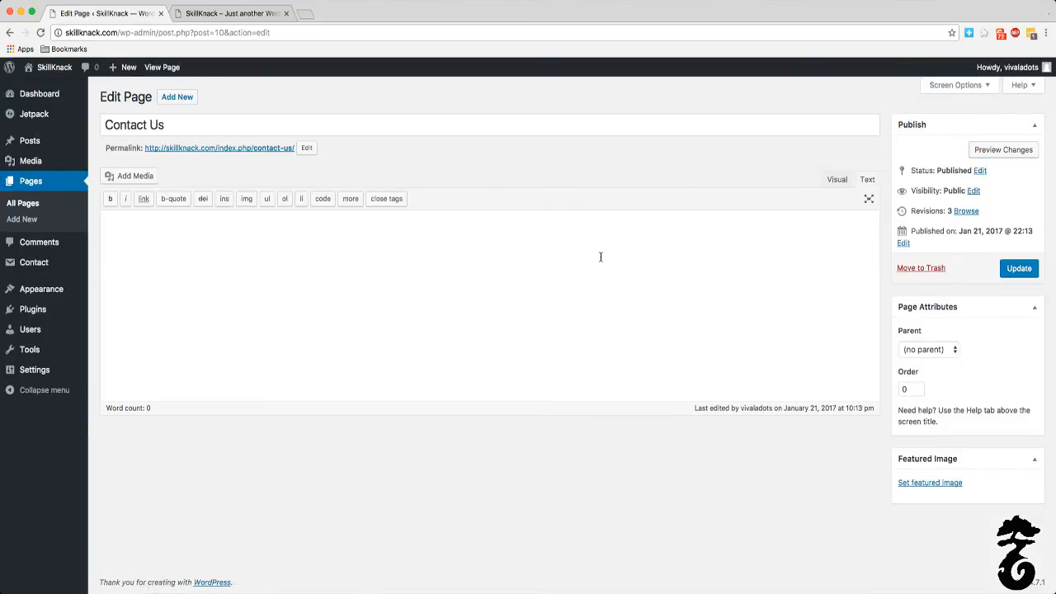
Step: Paste the shortcode [contact-form-7 id="4" title="Contact form 1"] as plain text into the Contact Us page's content and preview the changes
key(ctrl+v)
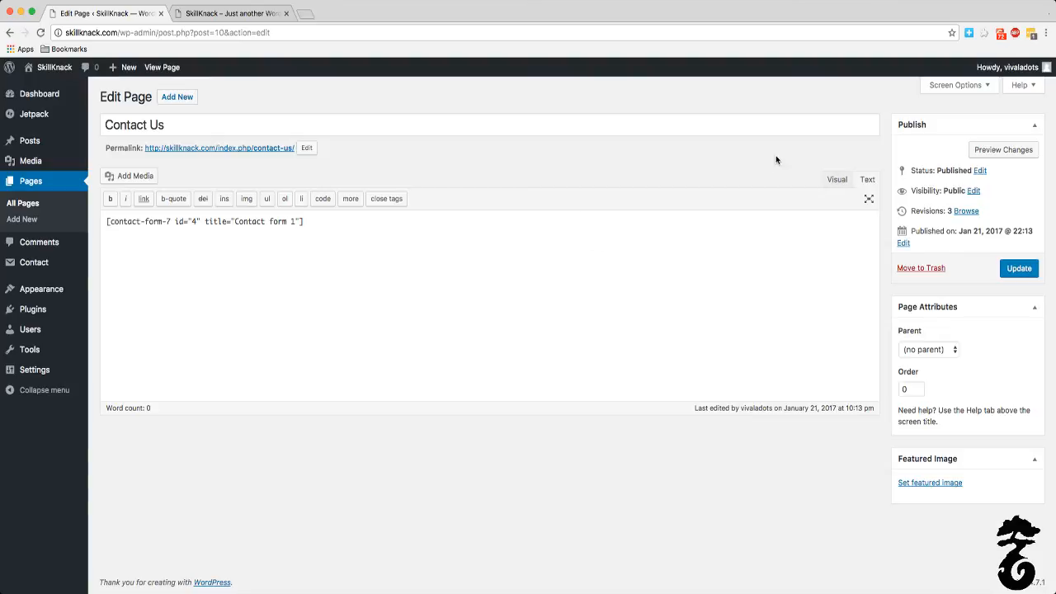
click(1014, 152)
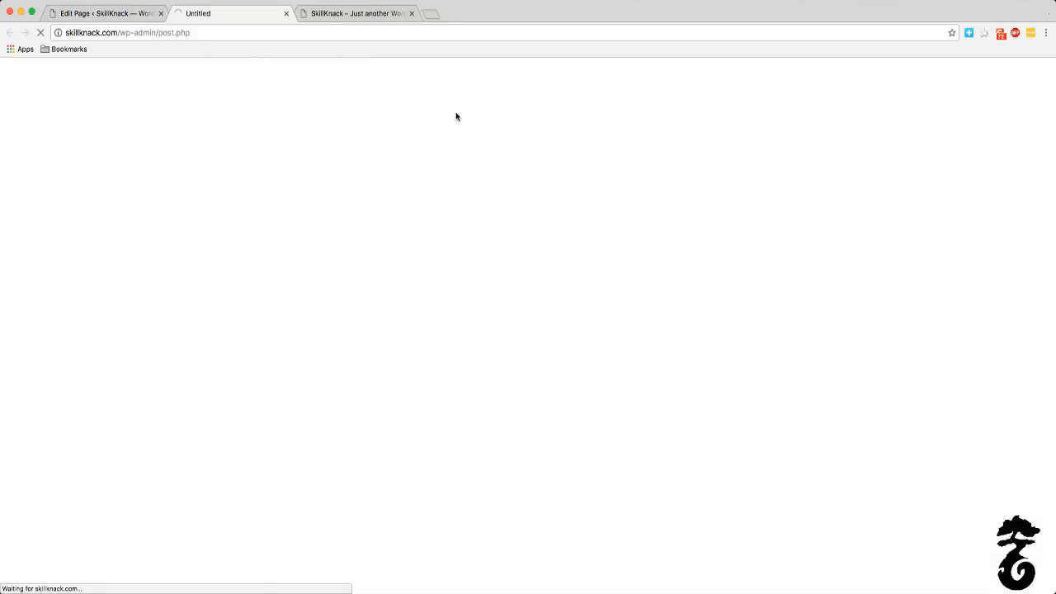
Step: Examine the previewed Contact Us form, checking its name, email, subject and message fields and the send button
scroll(328, 264, down, 7)
scroll(314, 240, up, 4)
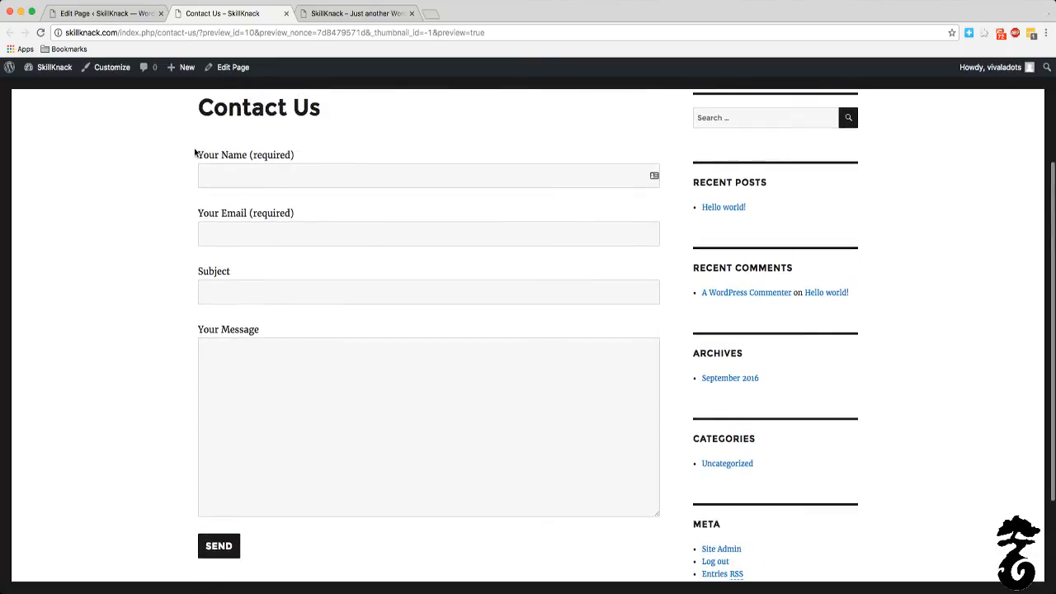
scroll(195, 154, up, 3)
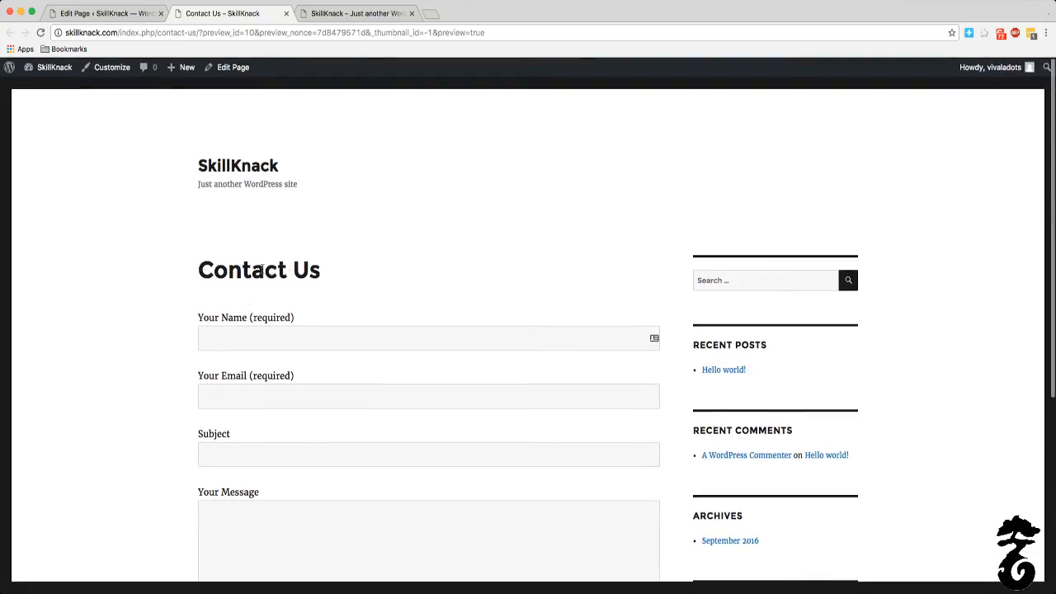
click(294, 265)
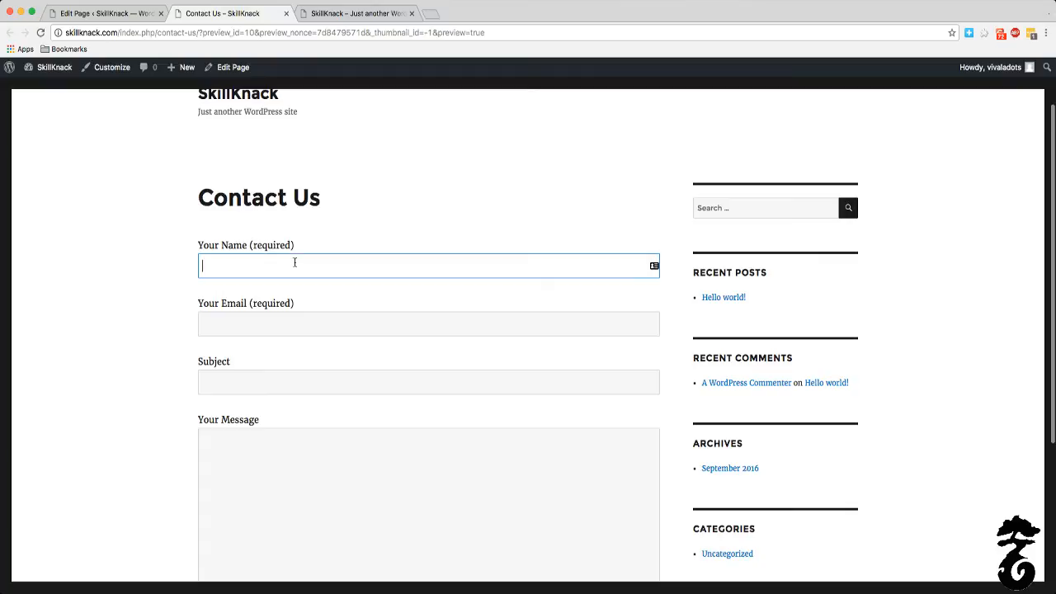
scroll(295, 262, down, 4)
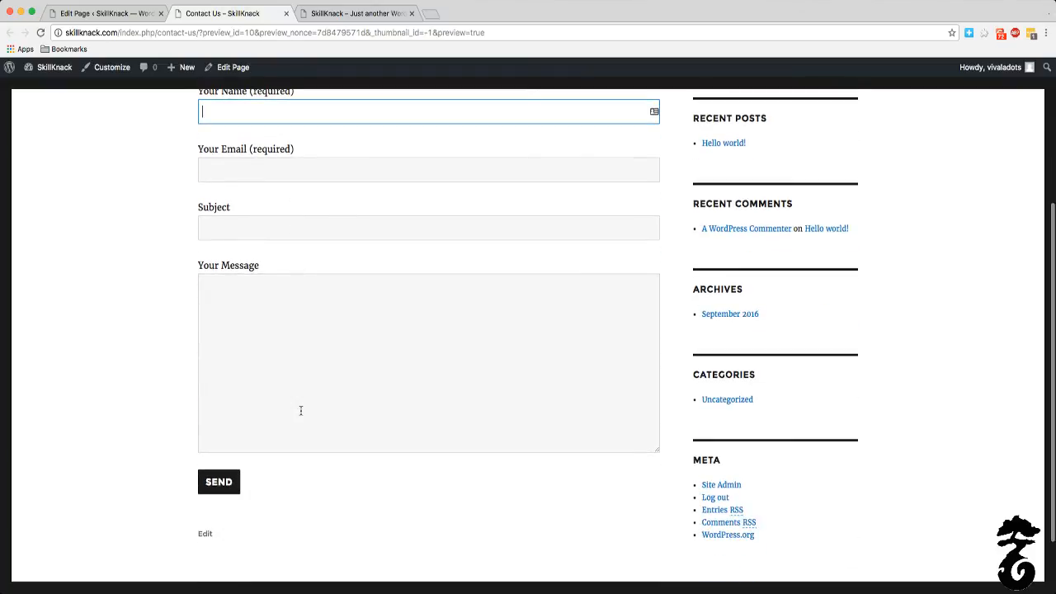
scroll(301, 409, up, 2)
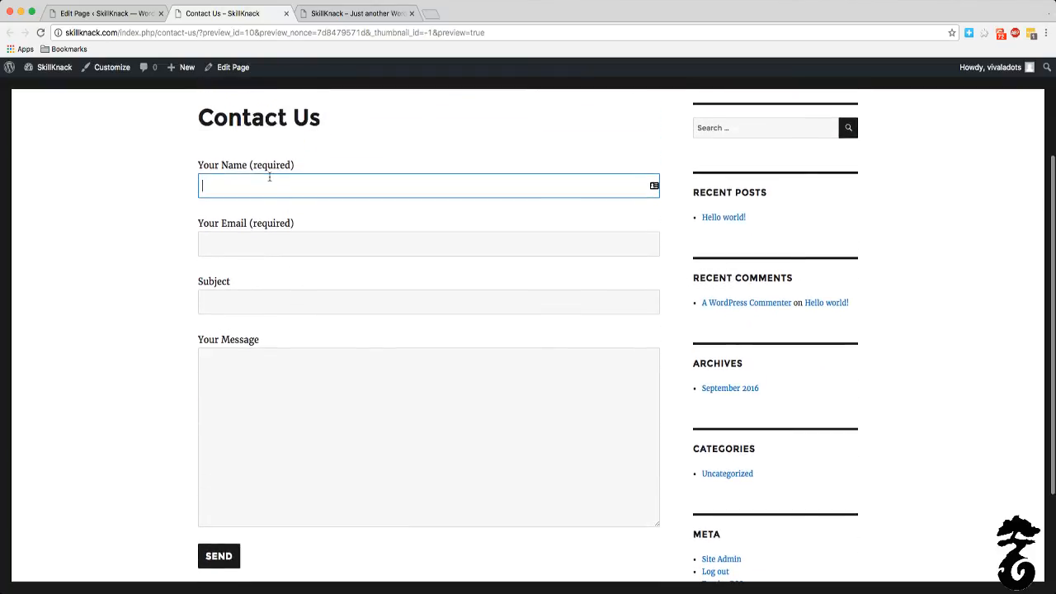
click(221, 261)
click(223, 245)
click(258, 304)
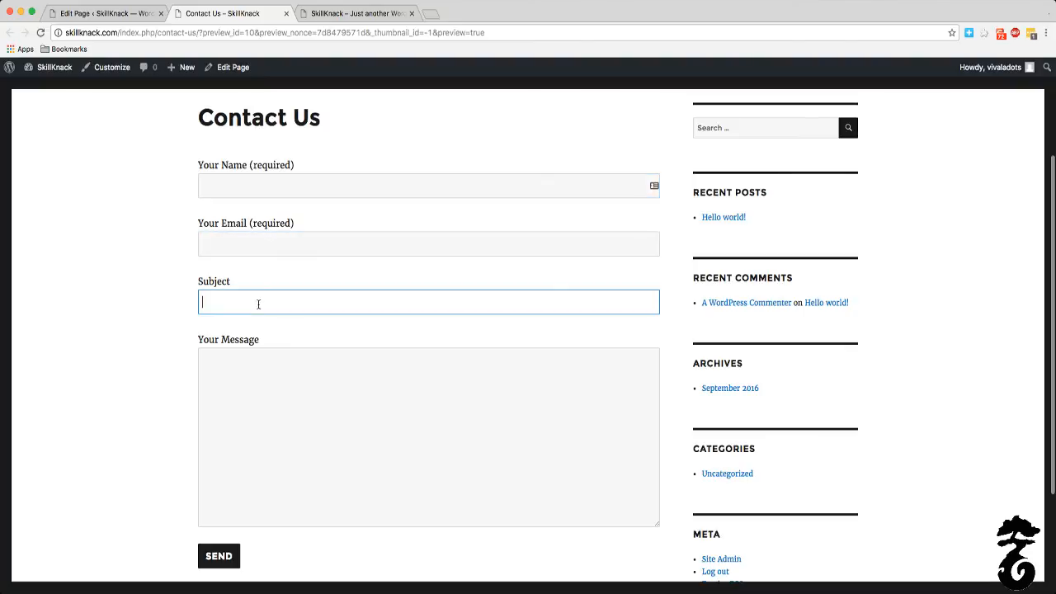
click(283, 372)
scroll(287, 371, down, 4)
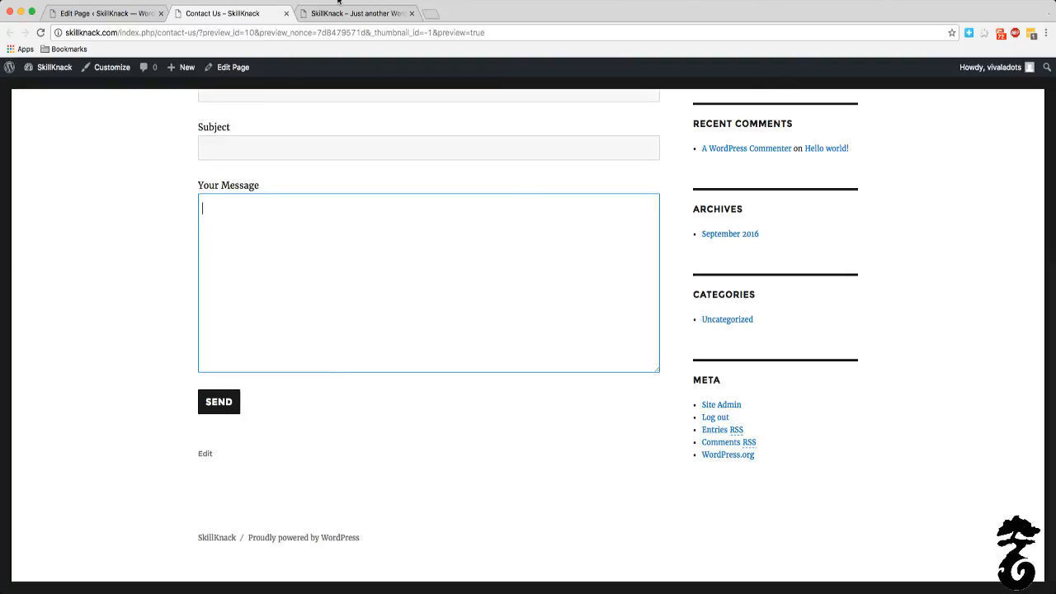
scroll(203, 176, up, 5)
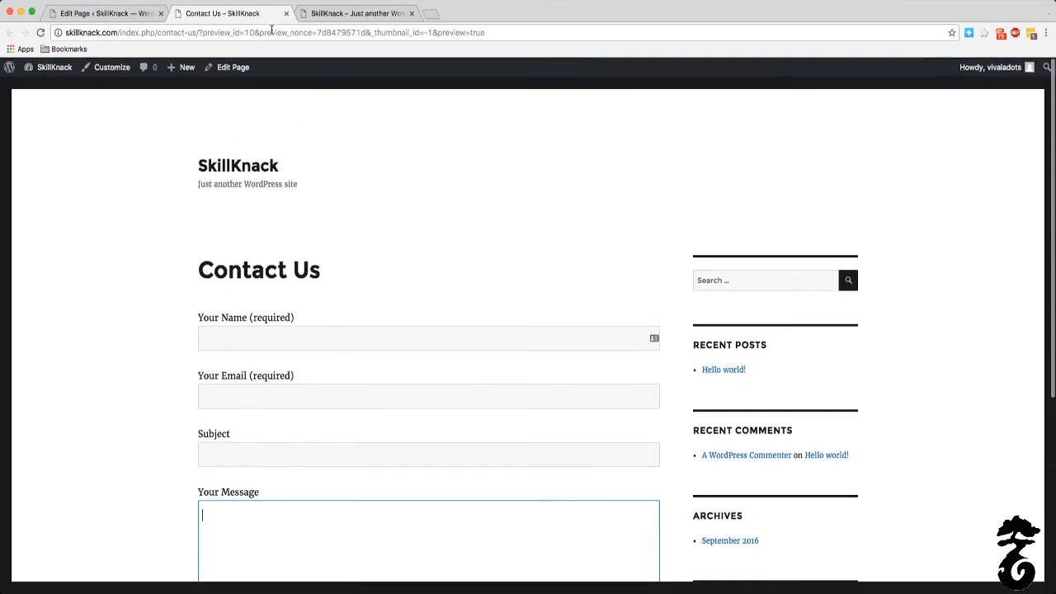
Step: Close the preview and update the Contact Us page with the embedded form shortcode
click(287, 13)
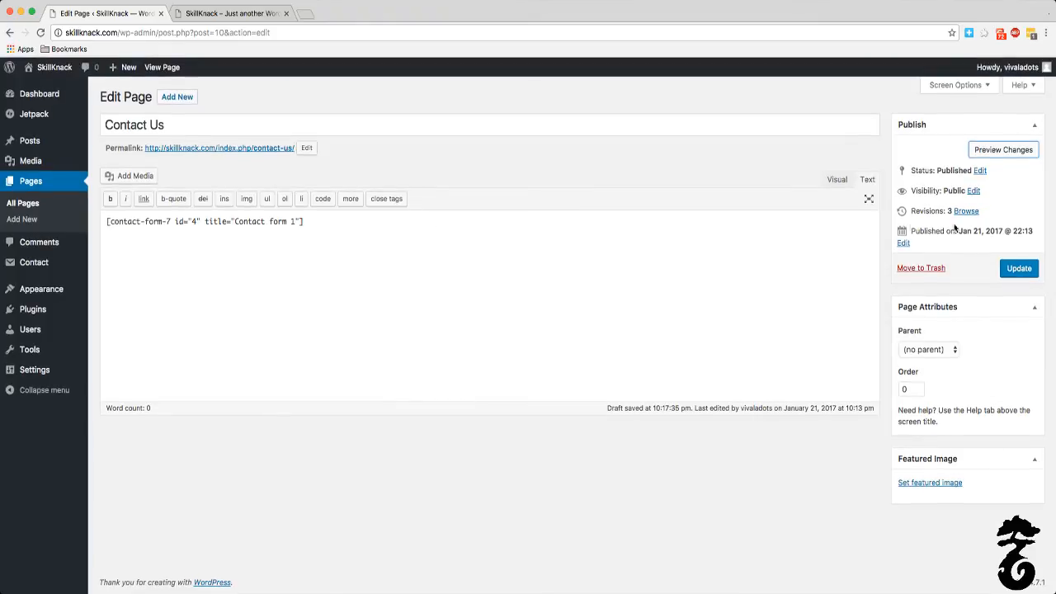
click(1007, 268)
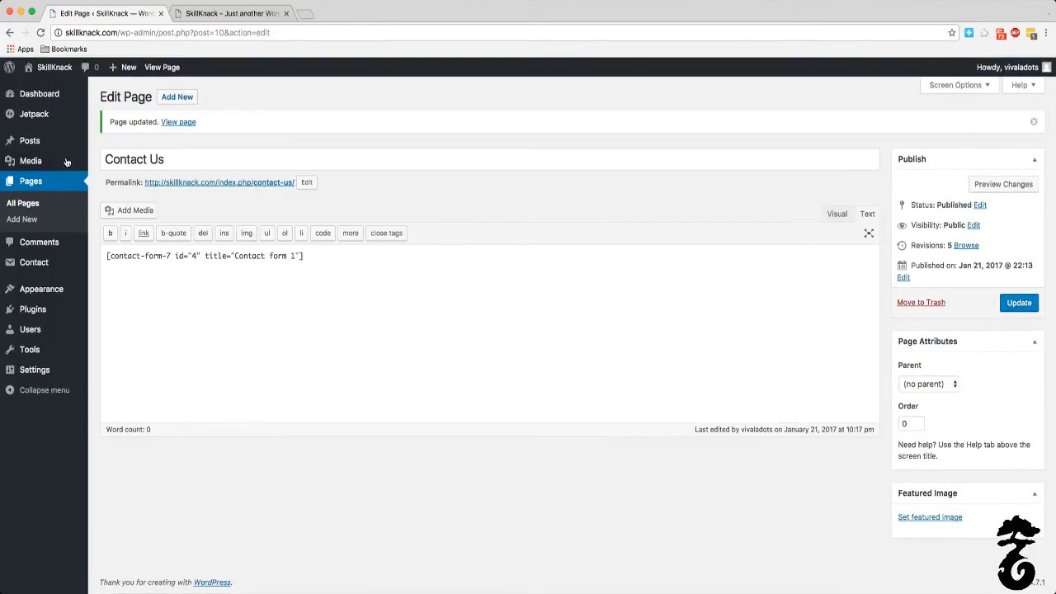
Step: Open the list of all pages and move Sample Page to the trash
click(33, 184)
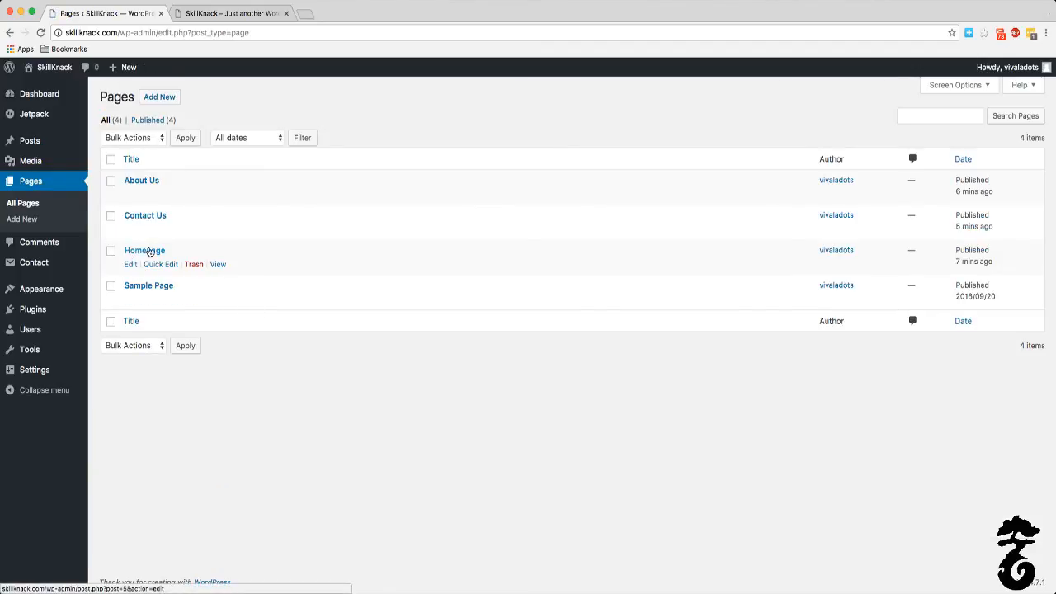
click(112, 286)
click(194, 300)
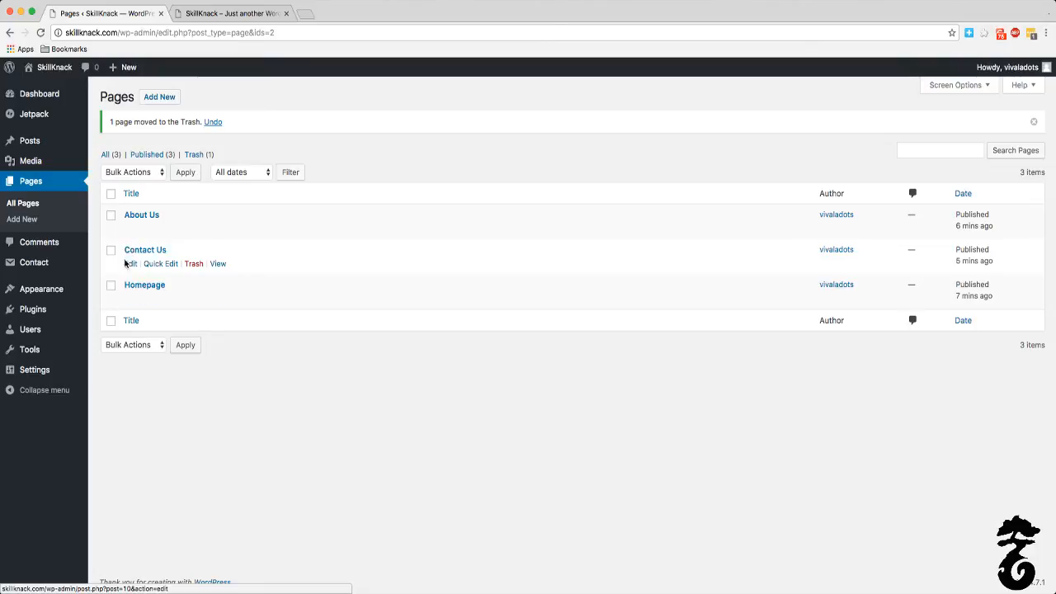
click(226, 32)
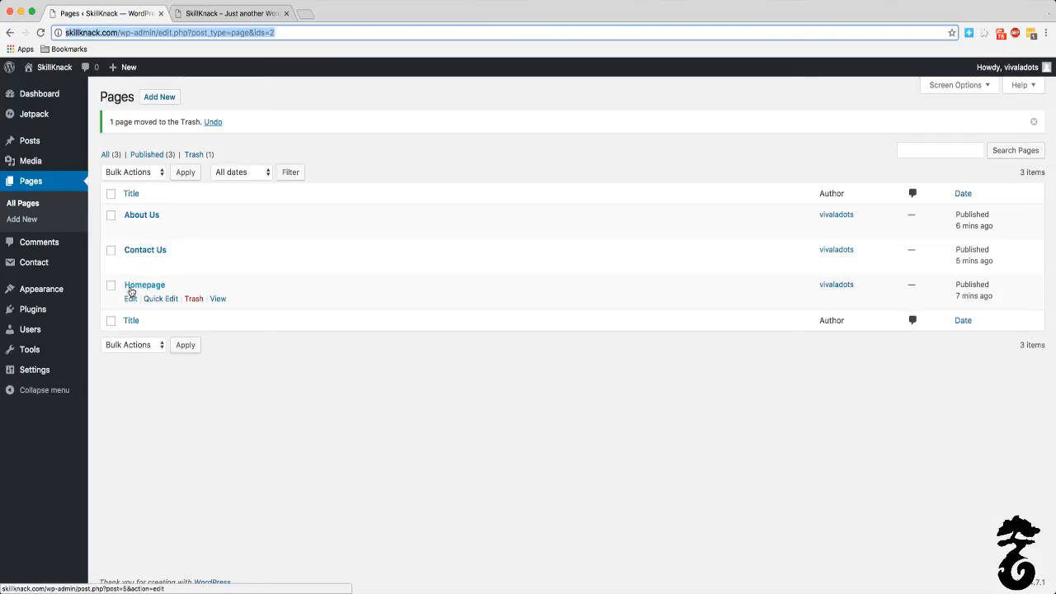
Step: Update the About Us page with the text "Put information here." and return to the list of all pages
click(149, 216)
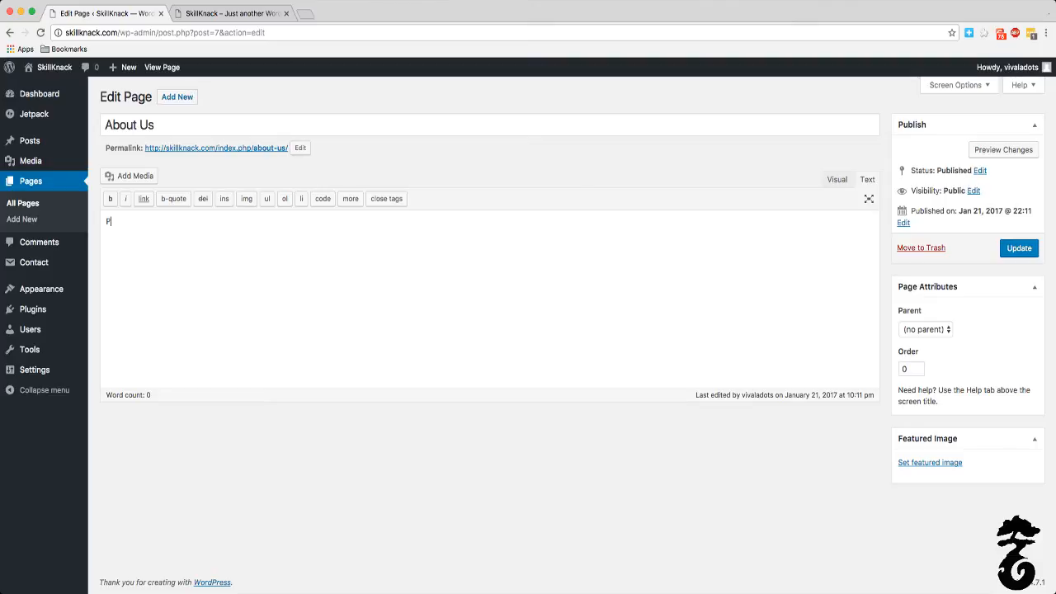
text(formo)
click(1021, 248)
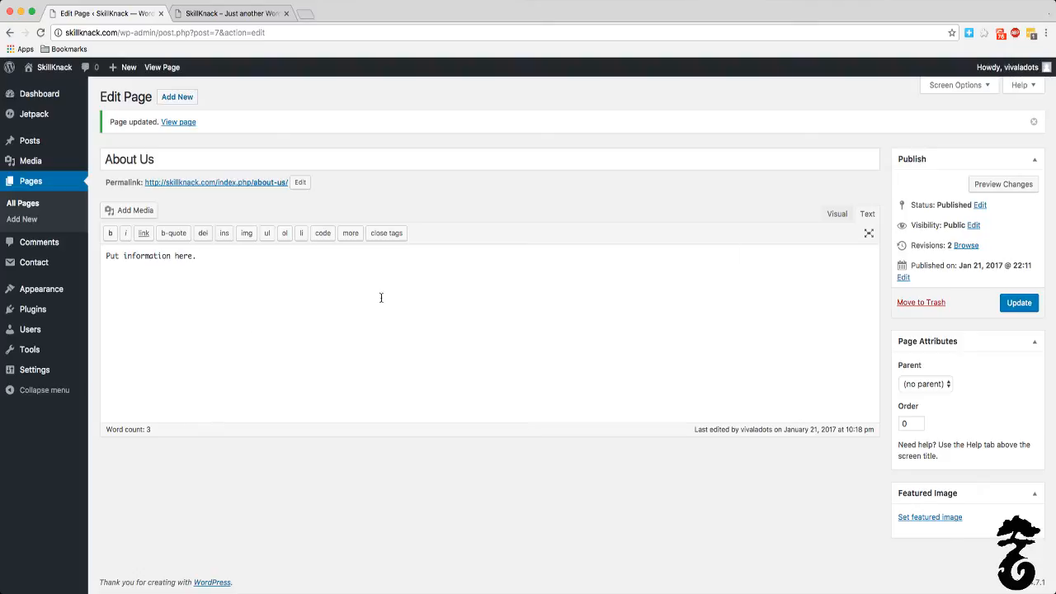
click(1013, 301)
click(48, 180)
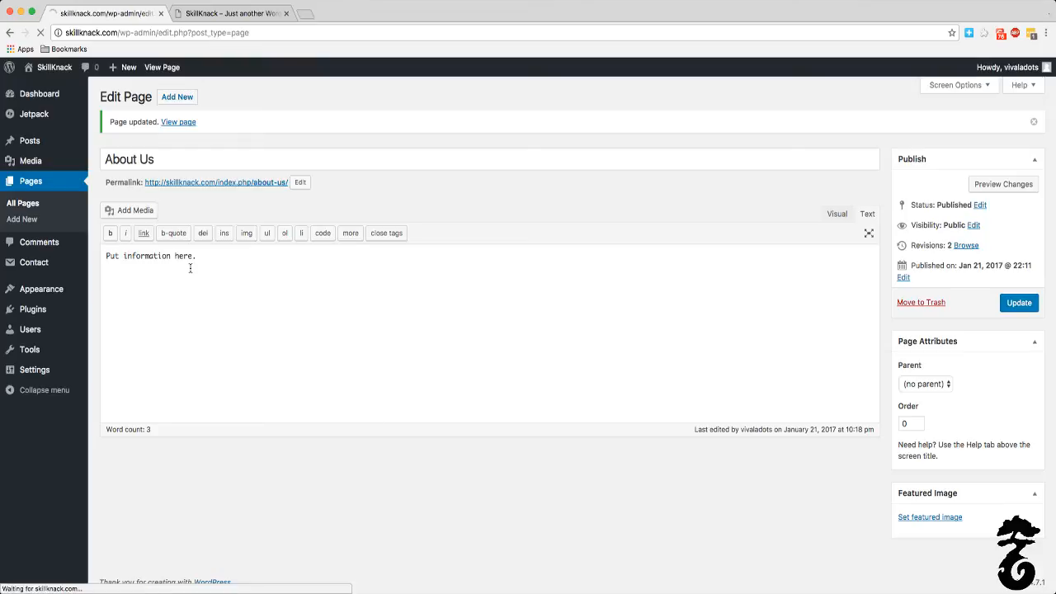
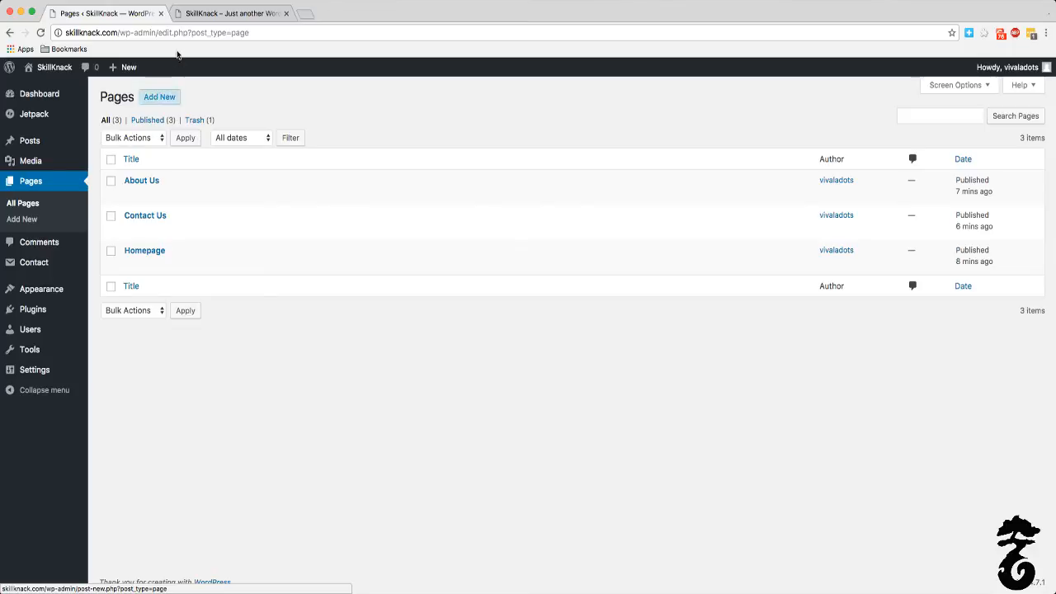
Step: Examine the live skillknack.com home page with its Hello world! post and sidebar, and return to the site administration
click(200, 15)
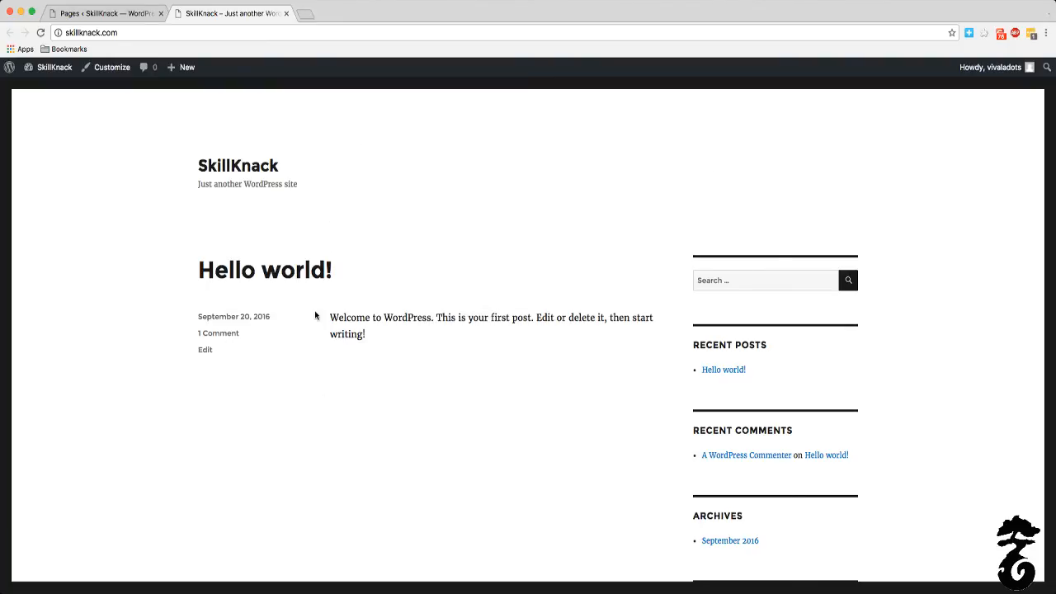
scroll(314, 312, down, 5)
scroll(314, 309, up, 5)
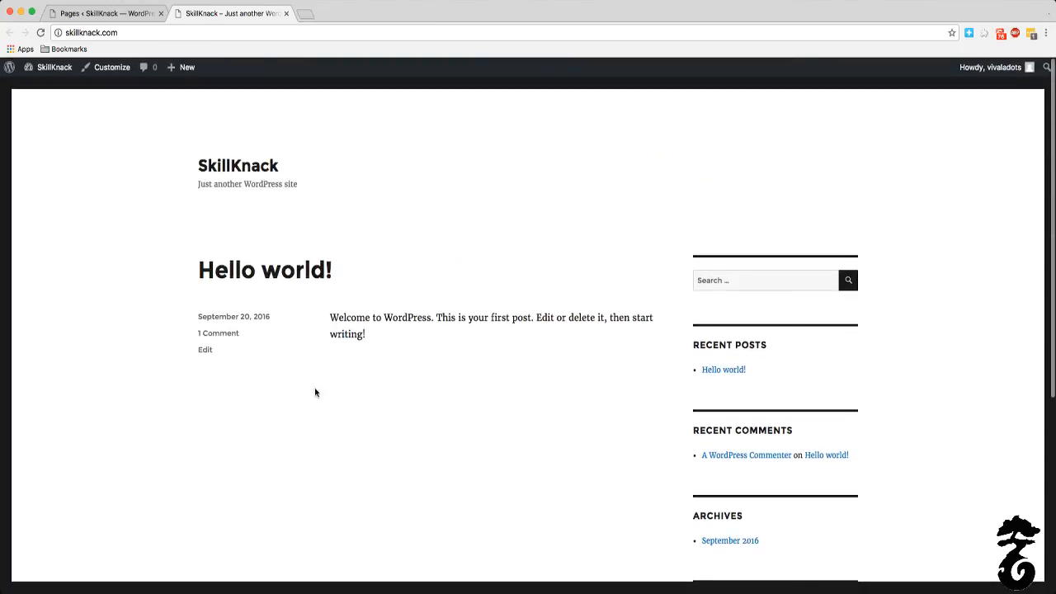
scroll(339, 382, down, 3)
click(137, 10)
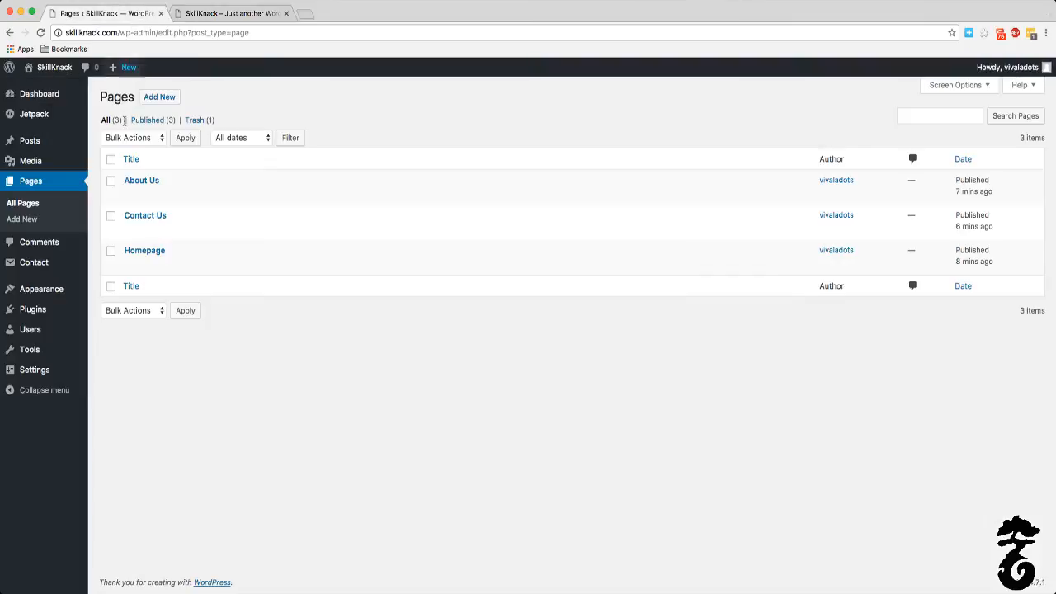
Step: Open the list of posts and start a new post titled "This is a post"
right_click(63, 142)
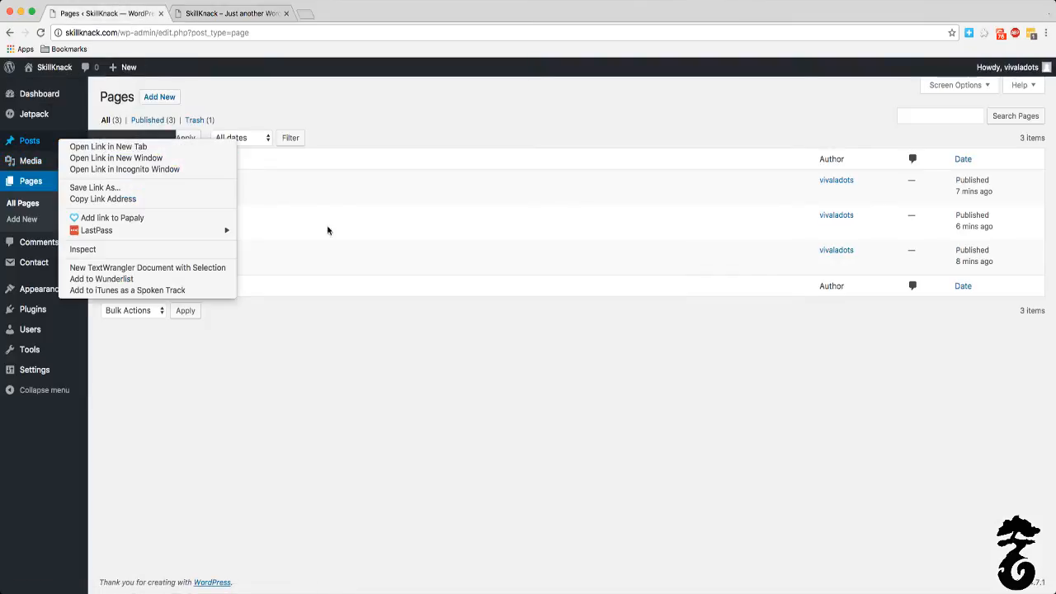
key(Escape)
click(108, 142)
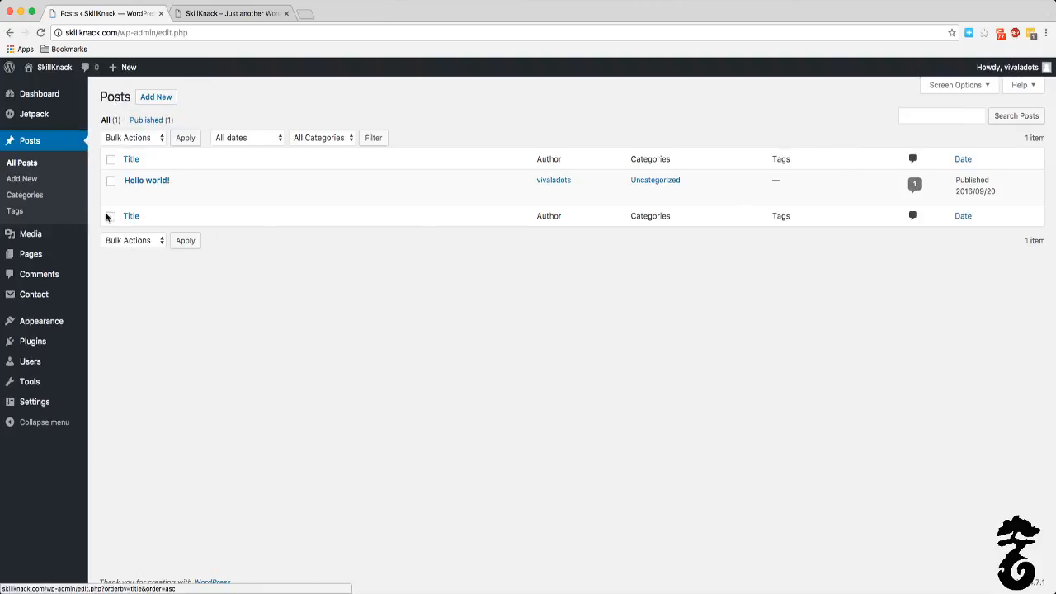
click(141, 98)
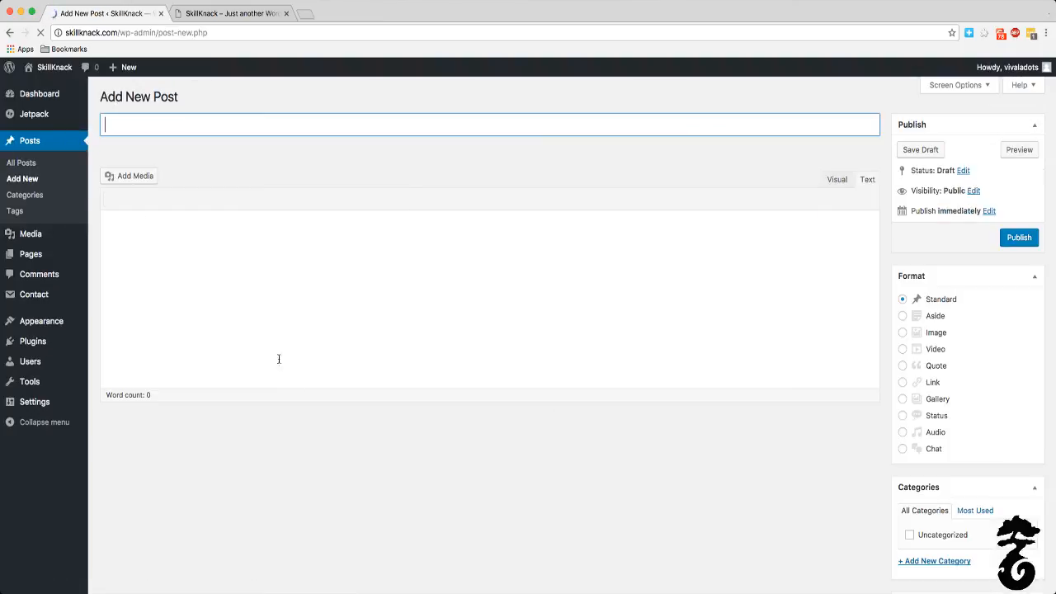
click(201, 254)
click(206, 129)
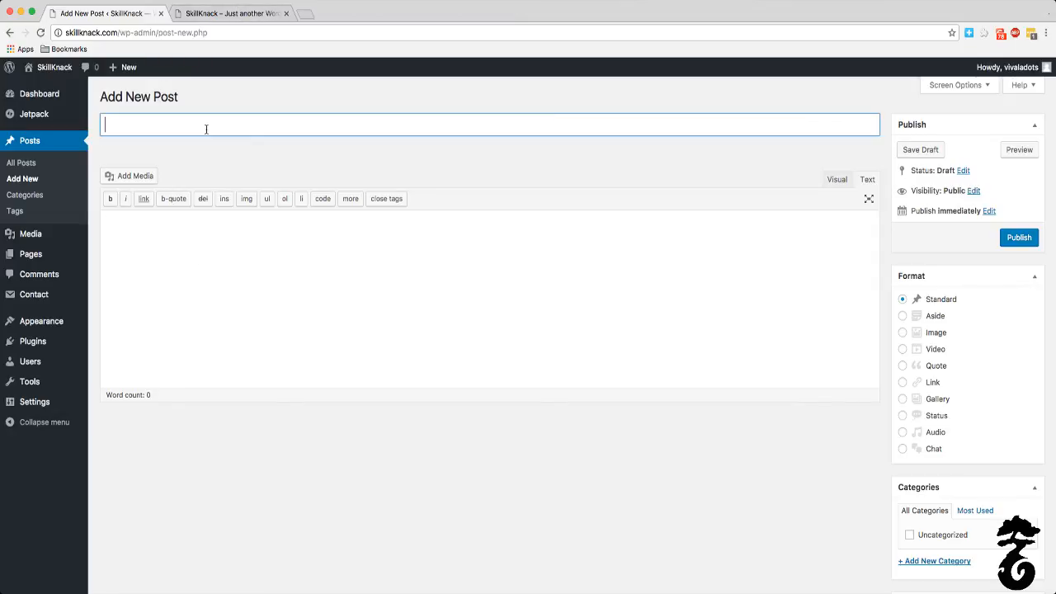
text(This is a post)
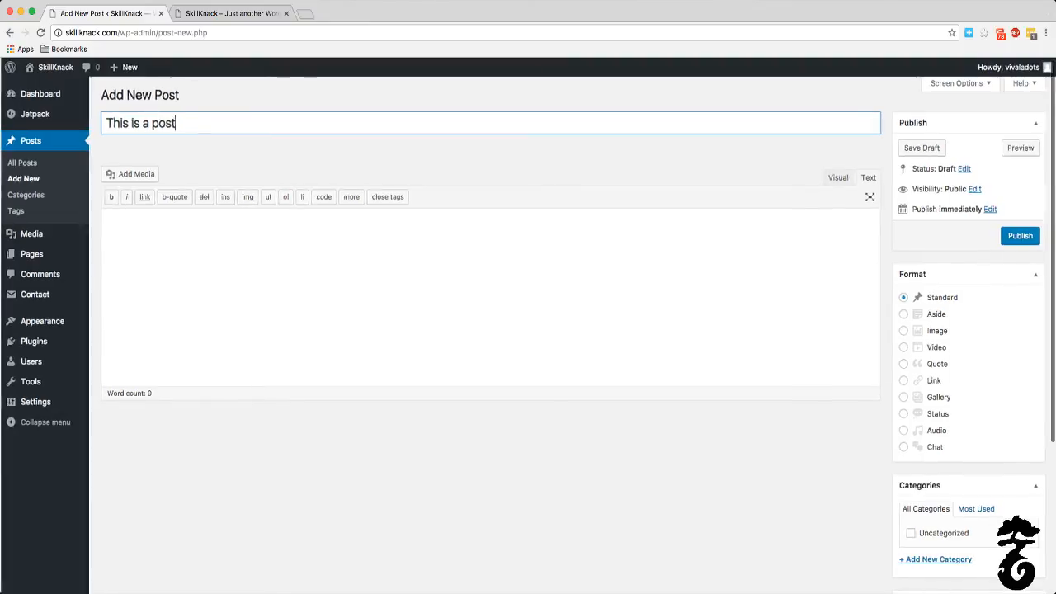
Step: Enter "Here is where you put your content." as the post's body text and publish the post
click(146, 245)
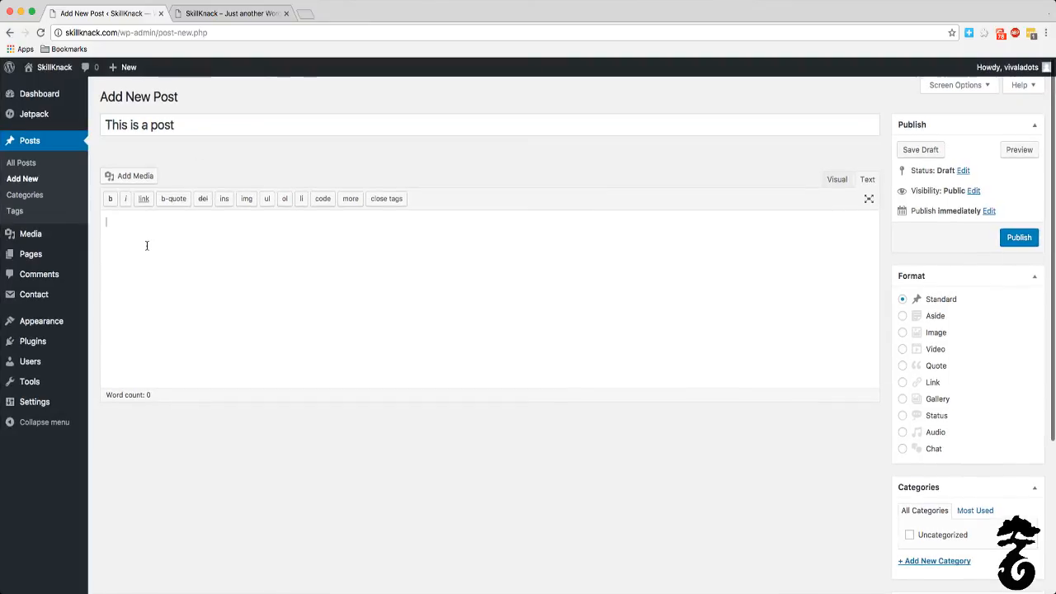
text(here)
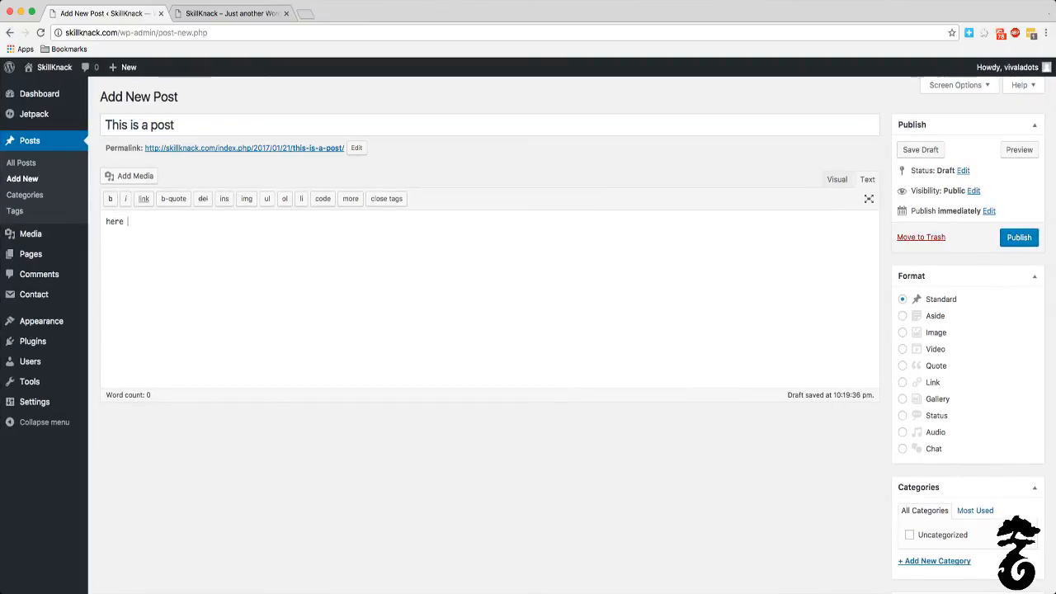
key(BackSpace)
key(BackSpace)
key(BackSpace)
key(BackSpace)
text(Here is where you put your content.)
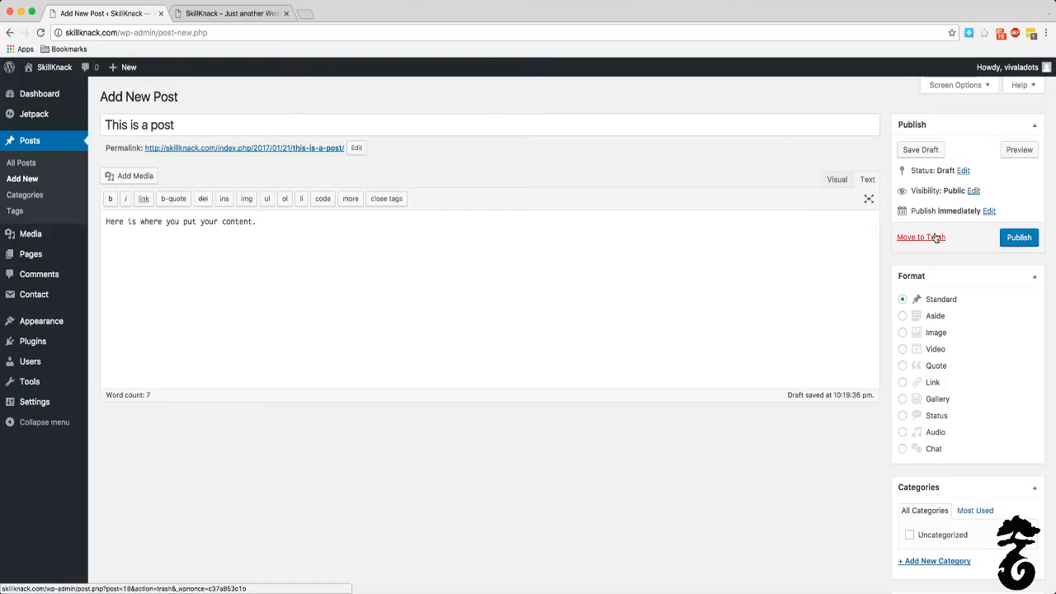
click(1015, 239)
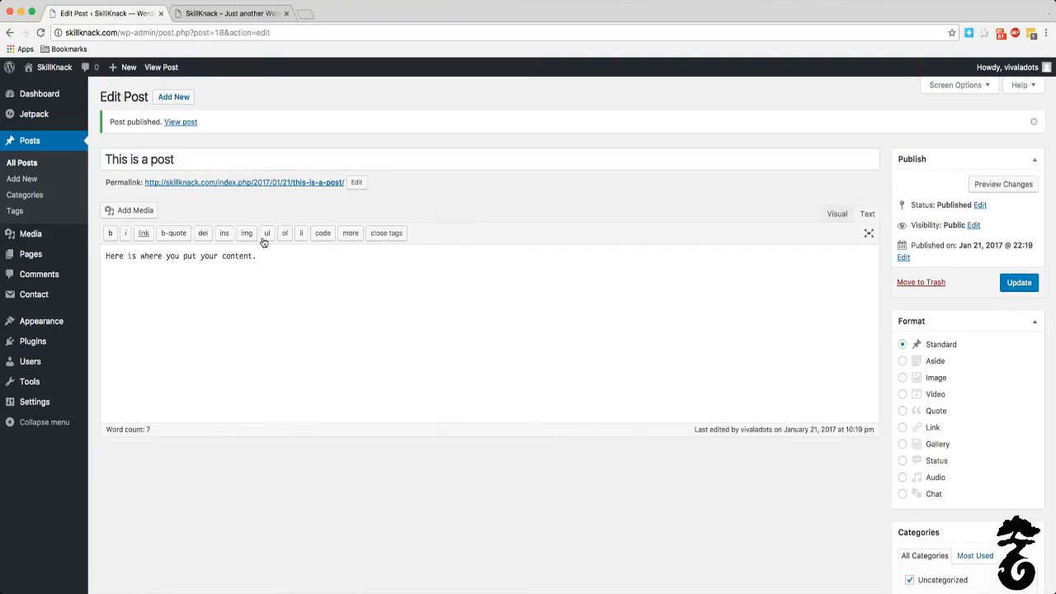
Step: Reload the live home page to check that the newly published post is listed
click(235, 13)
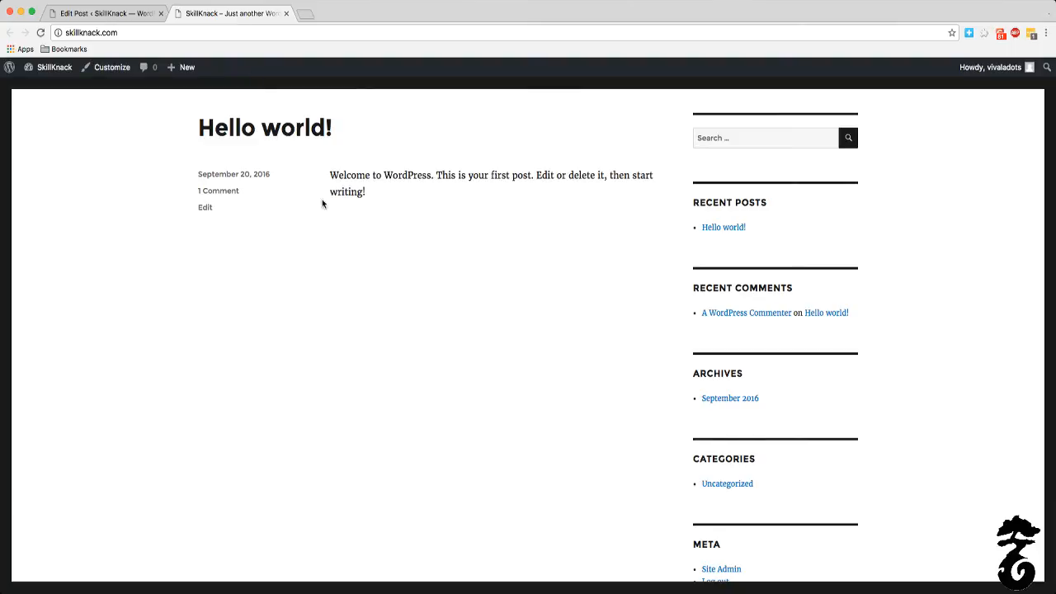
click(155, 18)
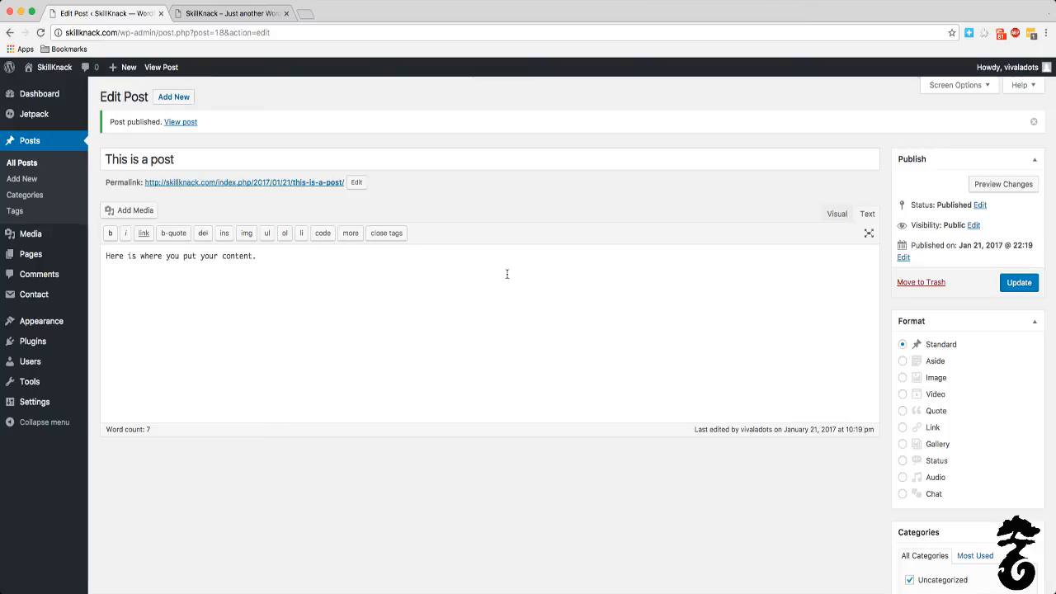
click(239, 14)
scroll(366, 245, up, 3)
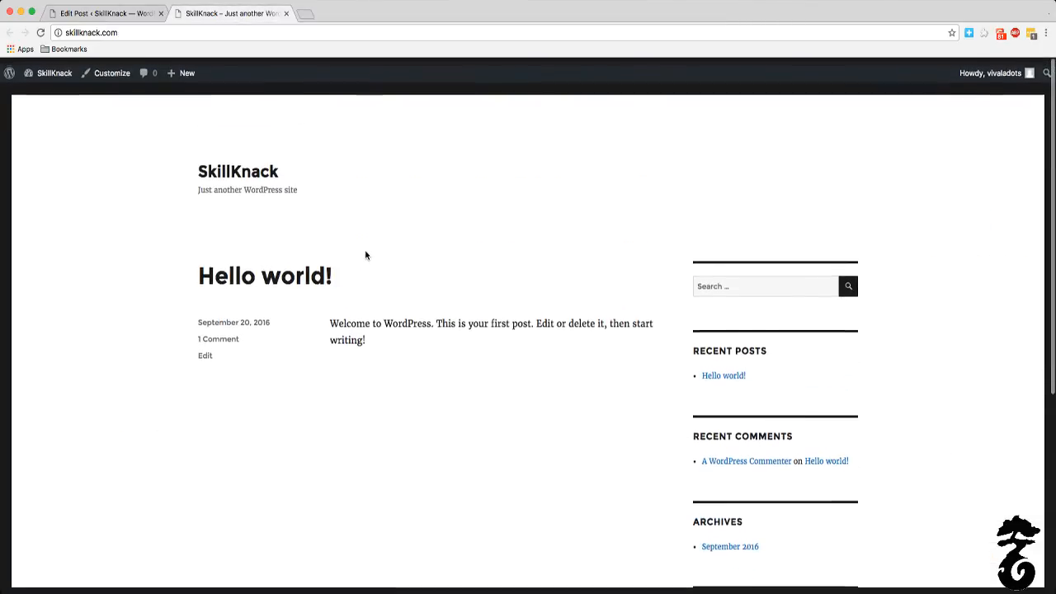
click(40, 33)
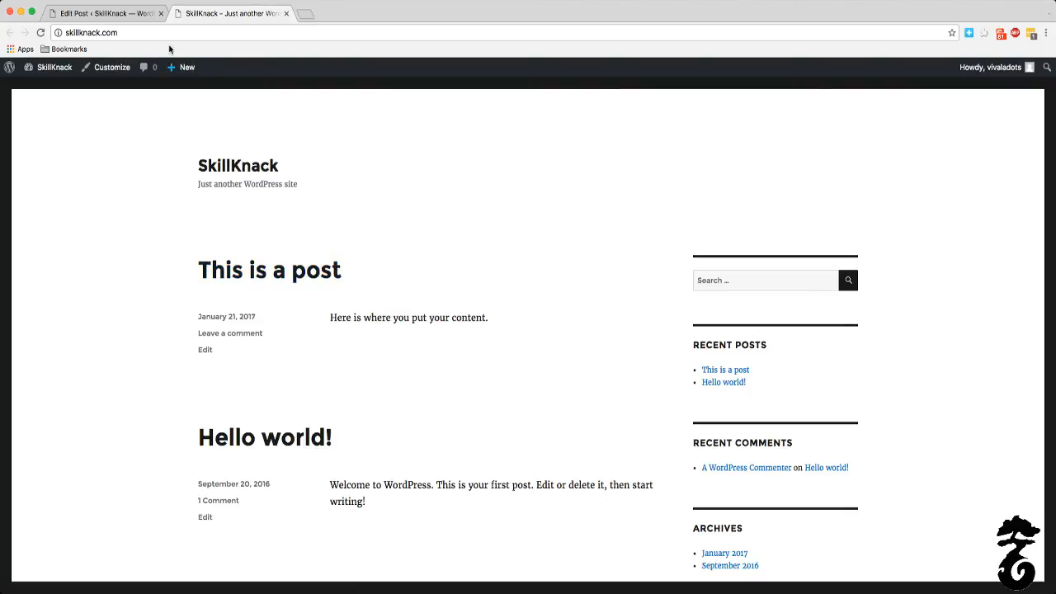
Step: Open the post's publish date for editing and look over its month choices and the format and category settings
click(115, 14)
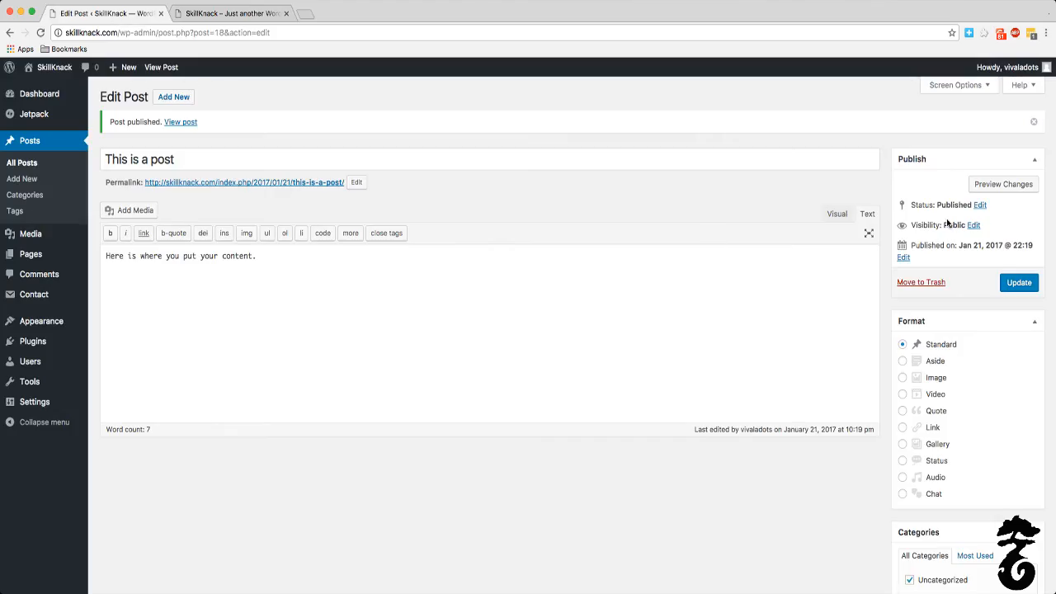
click(904, 258)
click(925, 262)
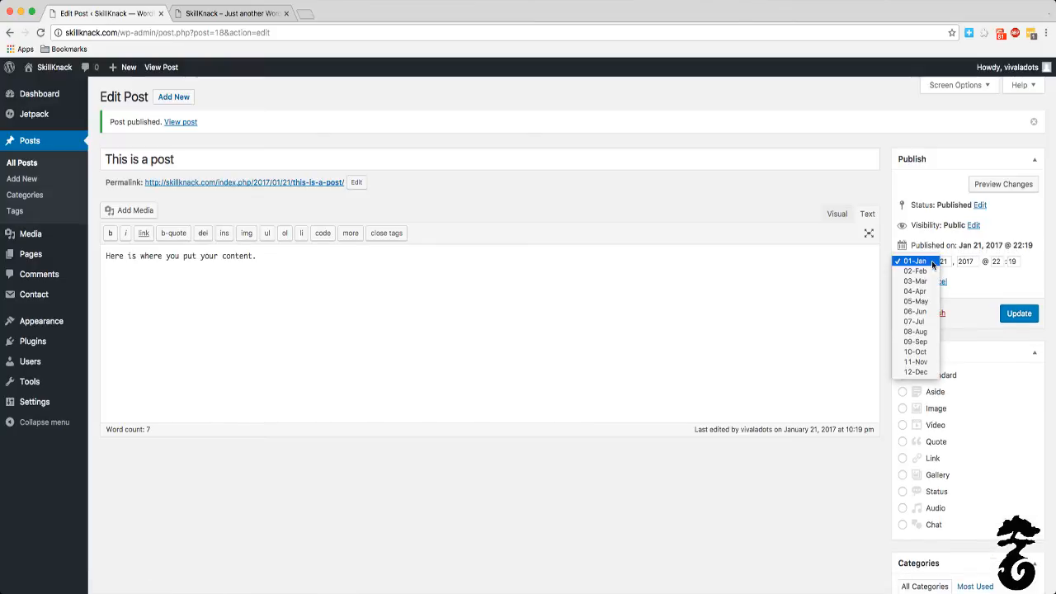
click(797, 476)
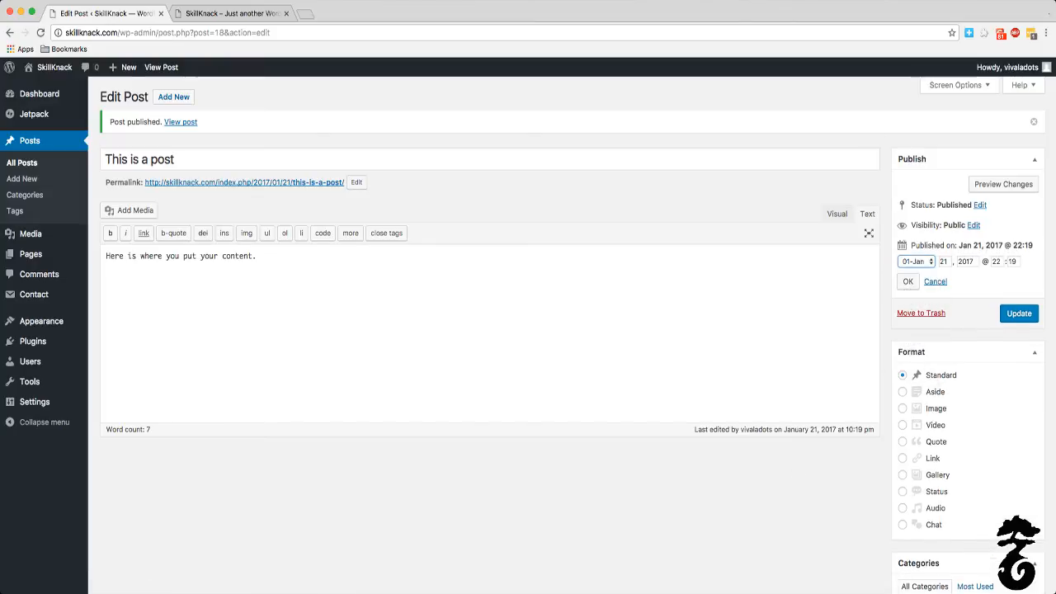
scroll(893, 326, down, 3)
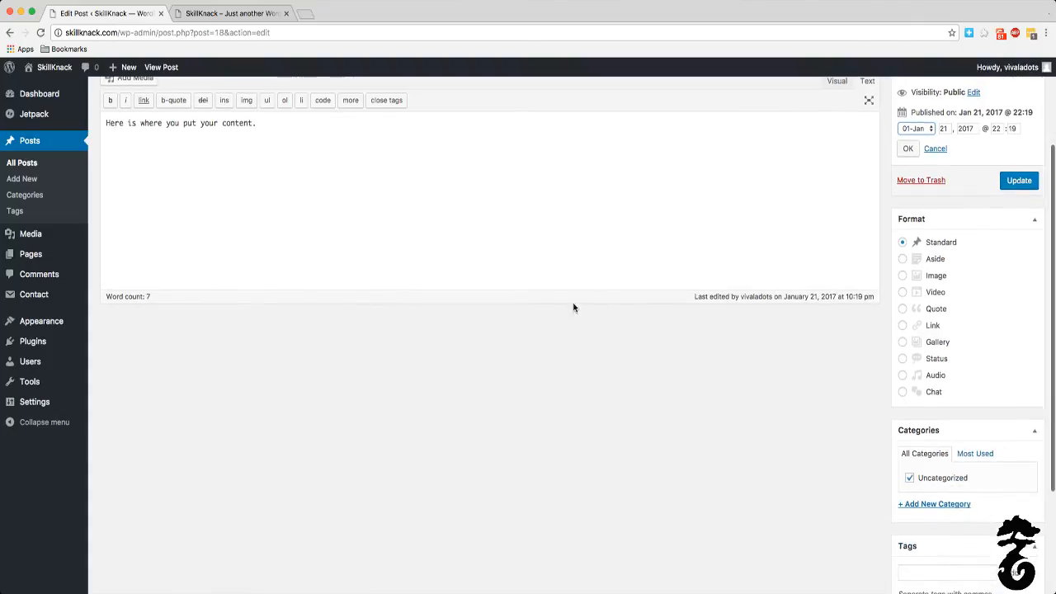
scroll(593, 301, up, 4)
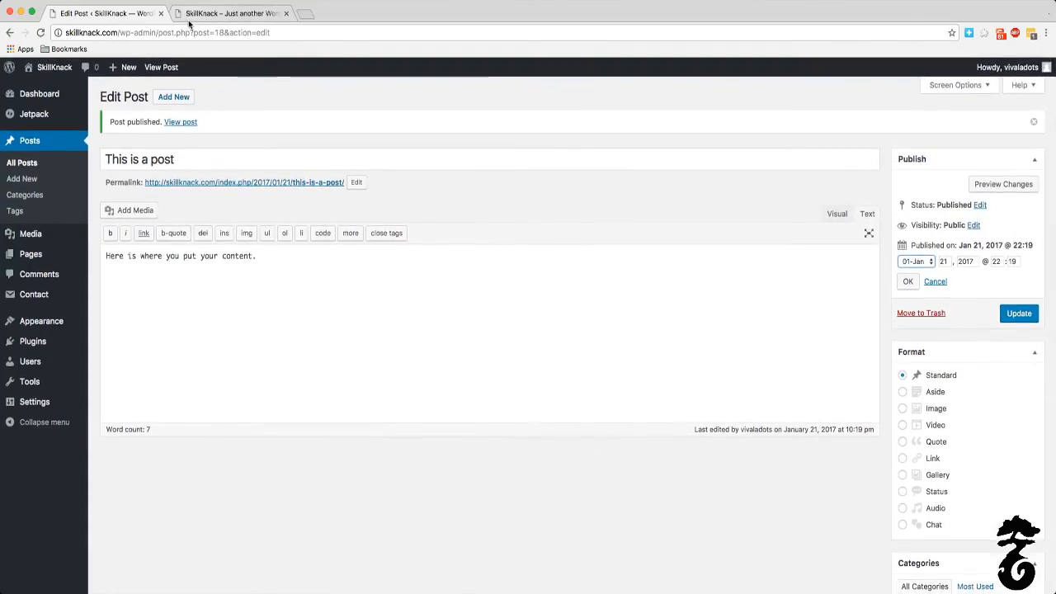
Step: Compare the post with its display on the live home page and update it with its publish date kept
click(189, 17)
click(107, 14)
click(214, 15)
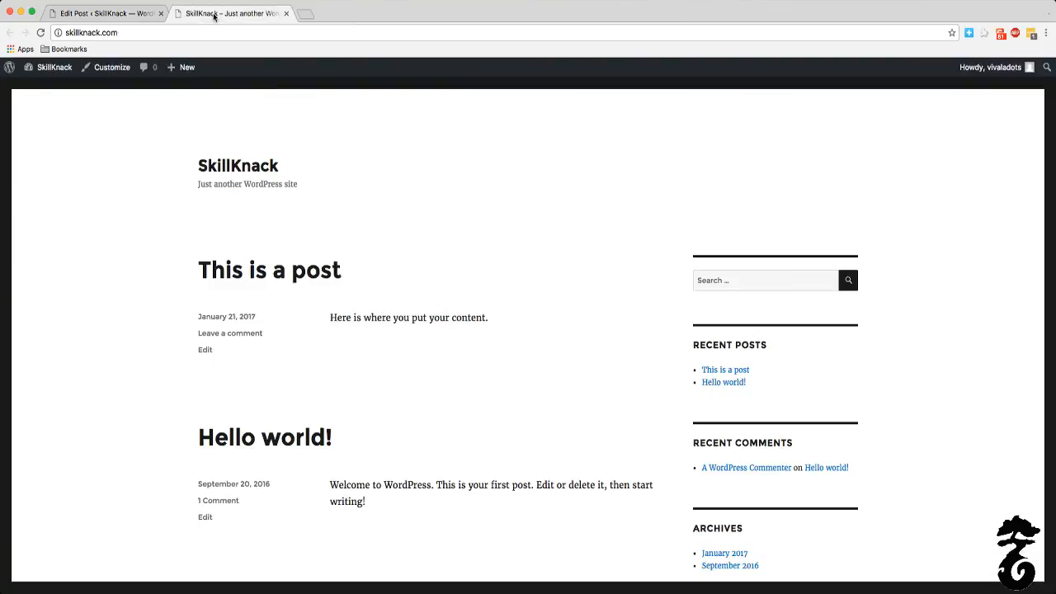
click(112, 13)
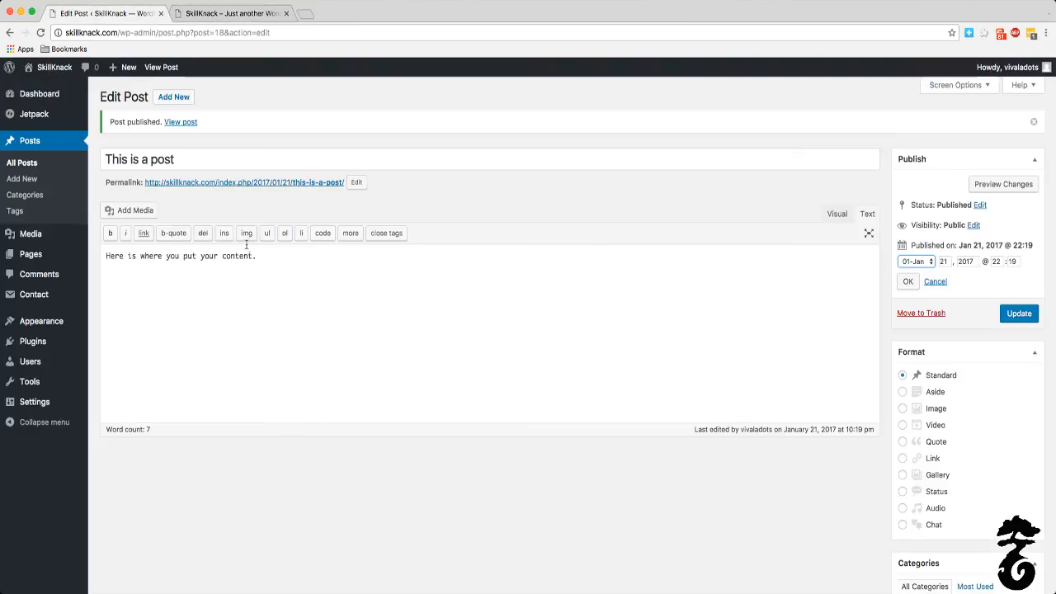
click(1019, 313)
click(213, 13)
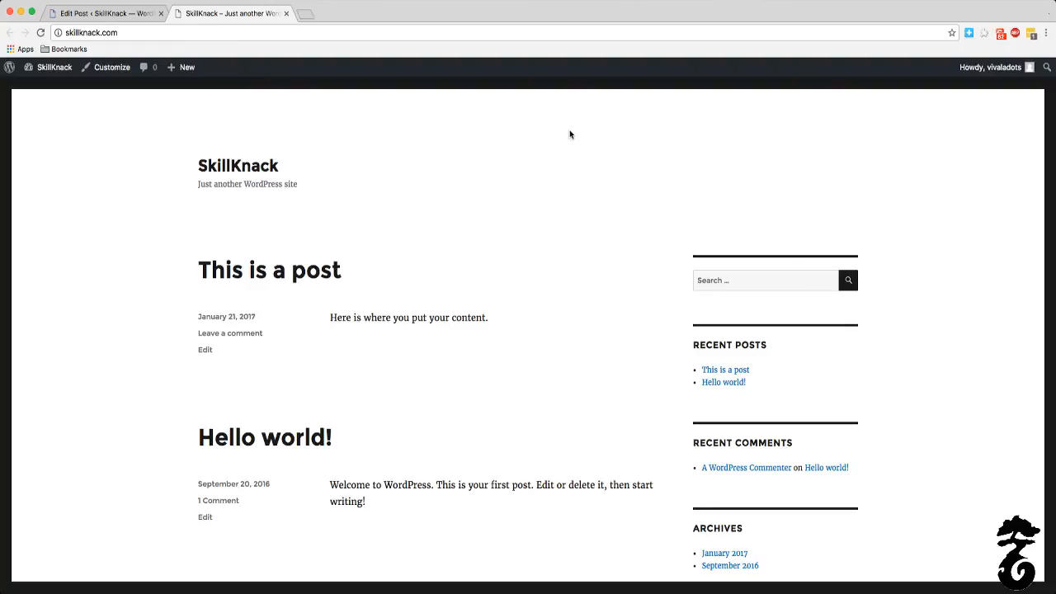
click(113, 13)
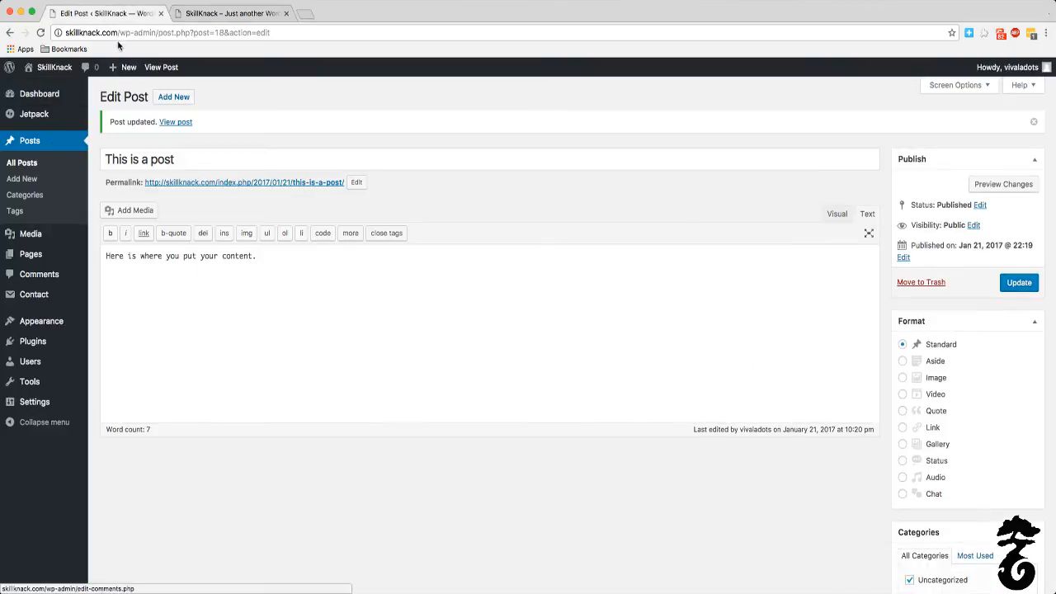
Step: Open the list of all pages and compare it with the live home page
mouse_move(27, 256)
click(117, 256)
click(213, 13)
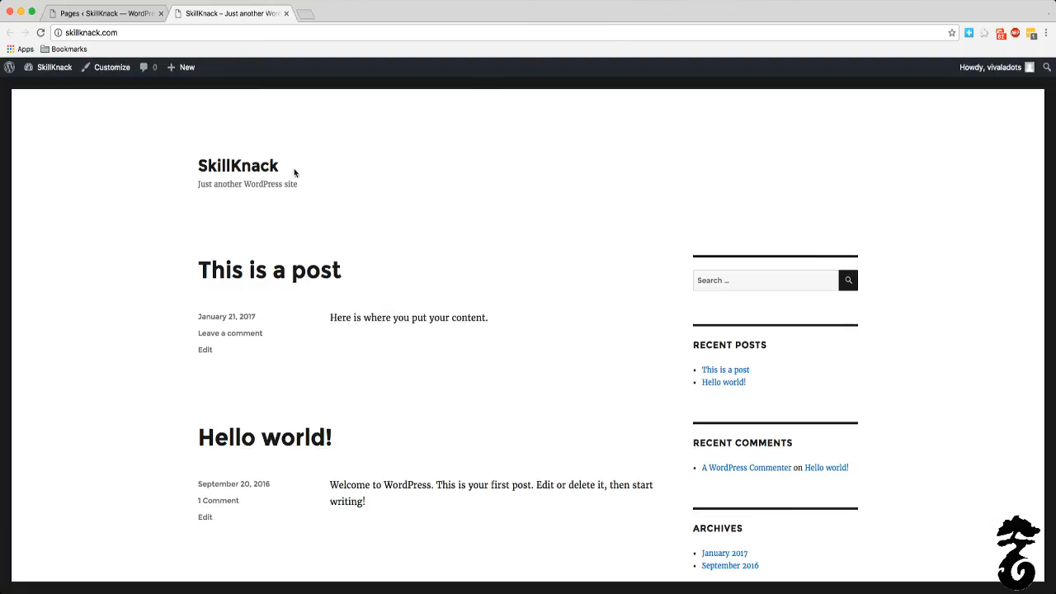
click(95, 15)
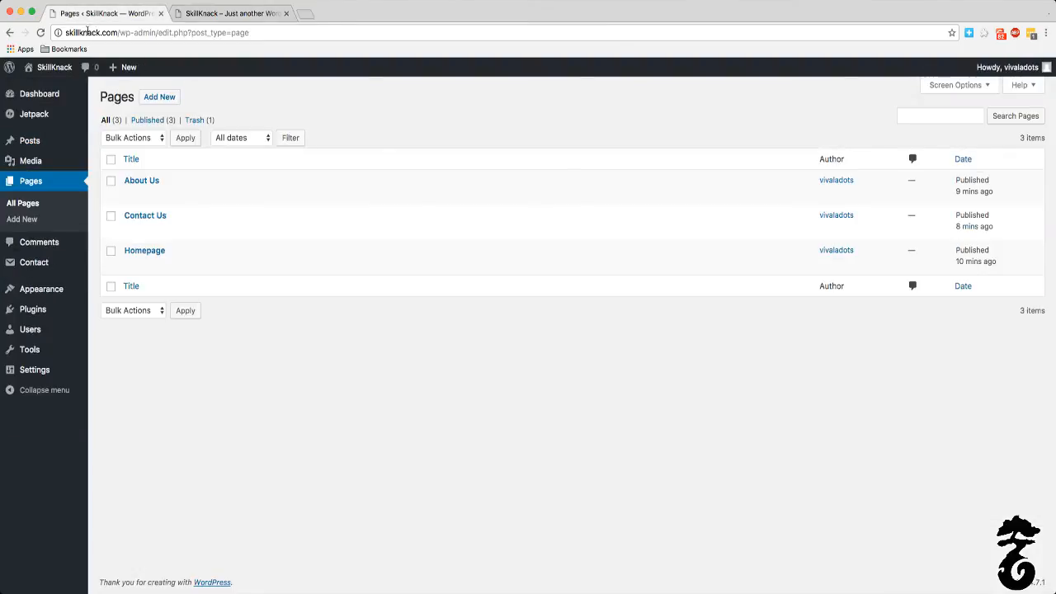
Step: Create a new page titled "Blog", save it as a draft and return to the list of all pages
click(160, 96)
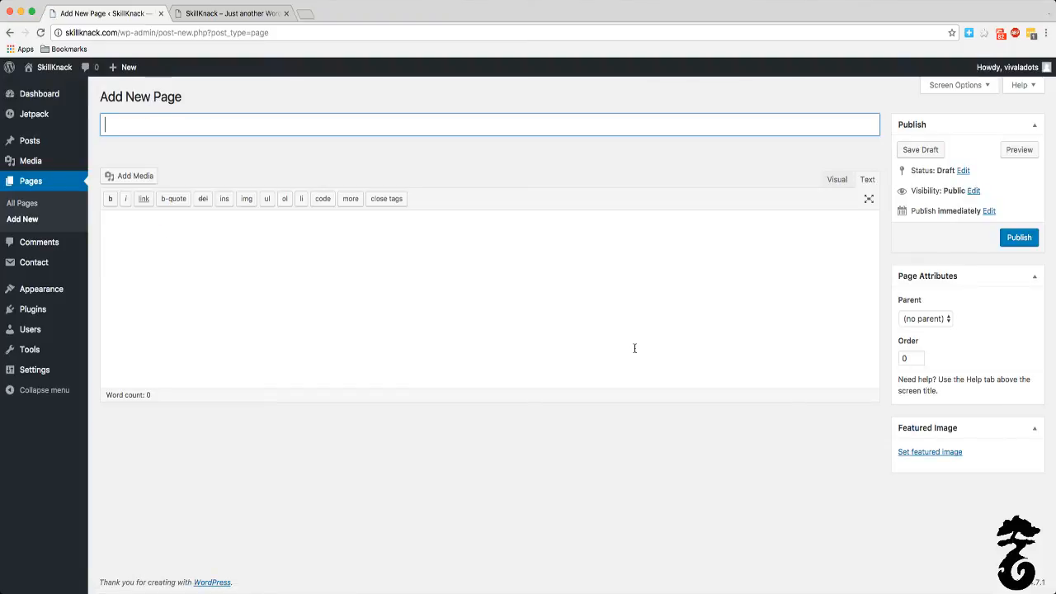
key(BackSpace)
text(Blog)
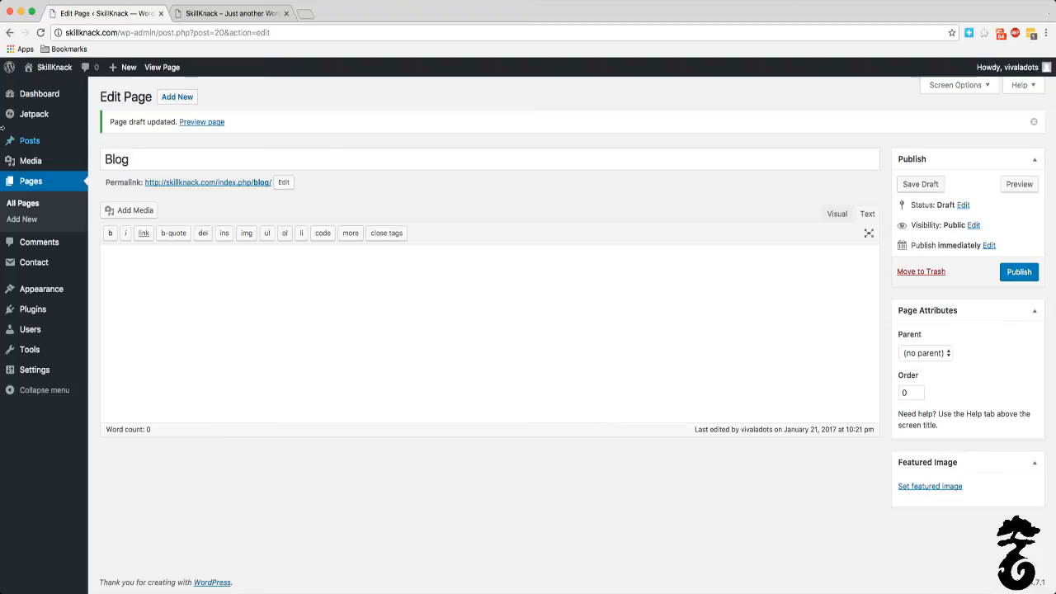
click(36, 183)
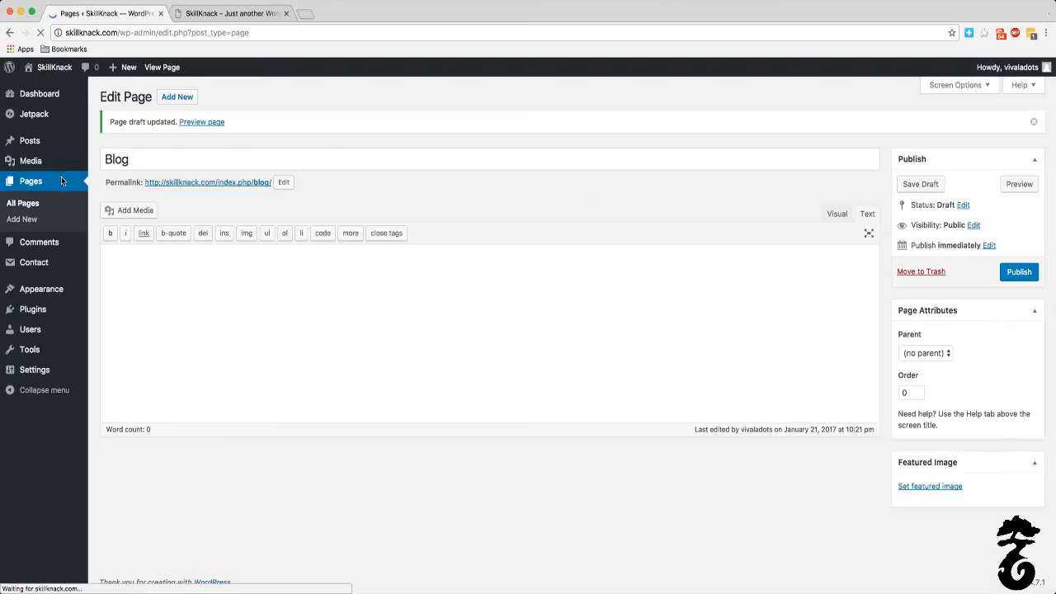
Step: Examine the live home page's posts, sidebar and footer against the list of all pages, ending back in the site administration
click(213, 13)
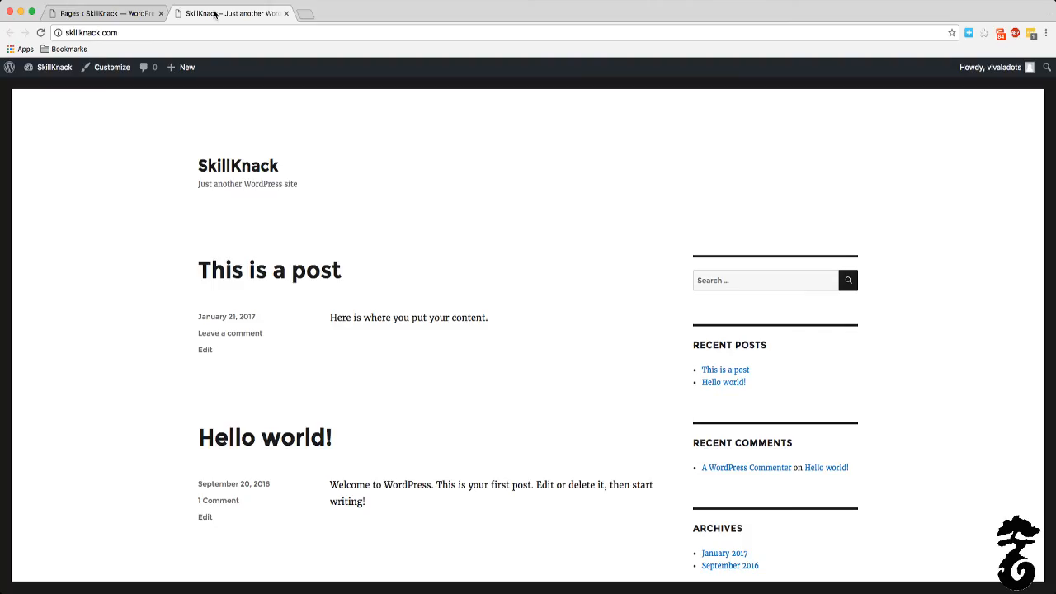
click(134, 13)
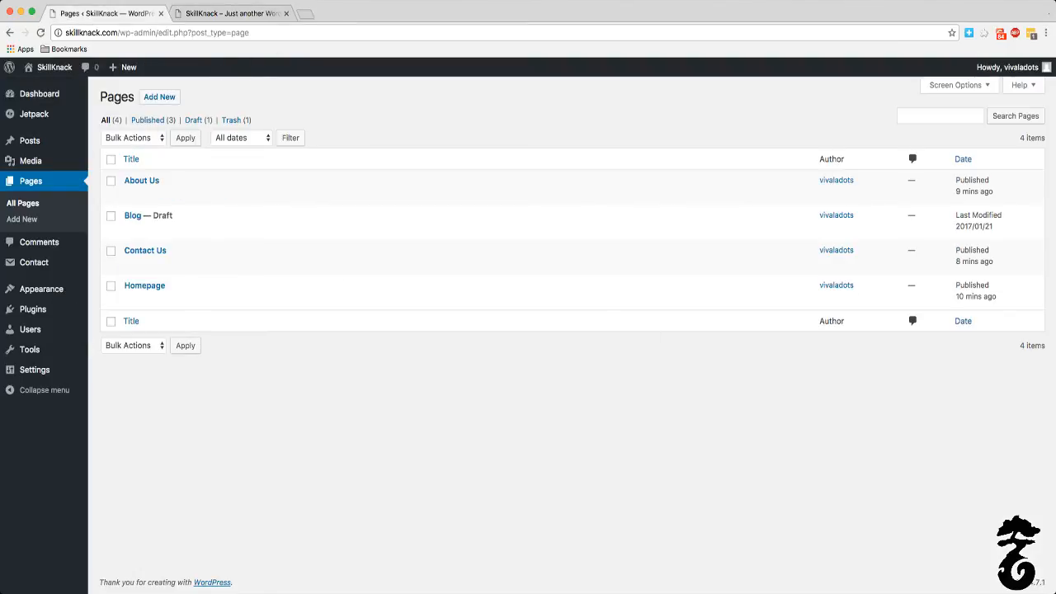
click(227, 13)
scroll(631, 336, down, 5)
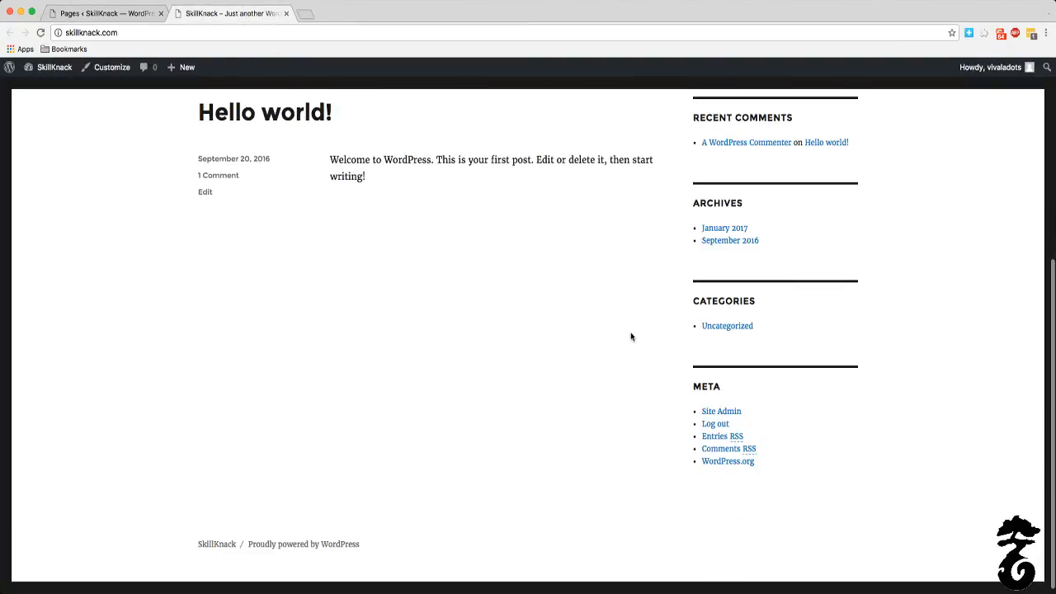
click(95, 14)
mouse_move(69, 315)
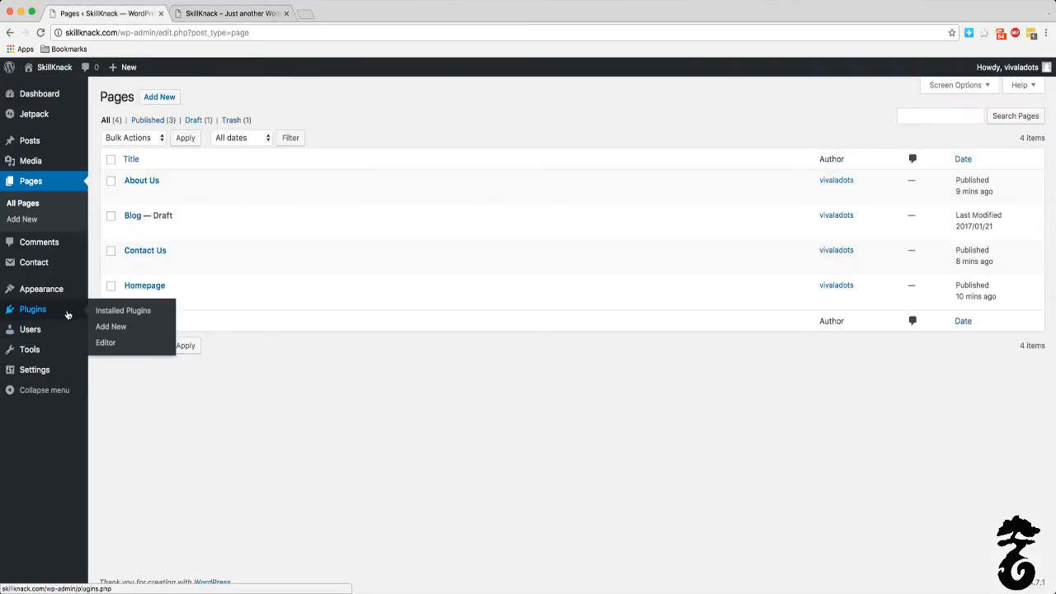
mouse_move(41, 303)
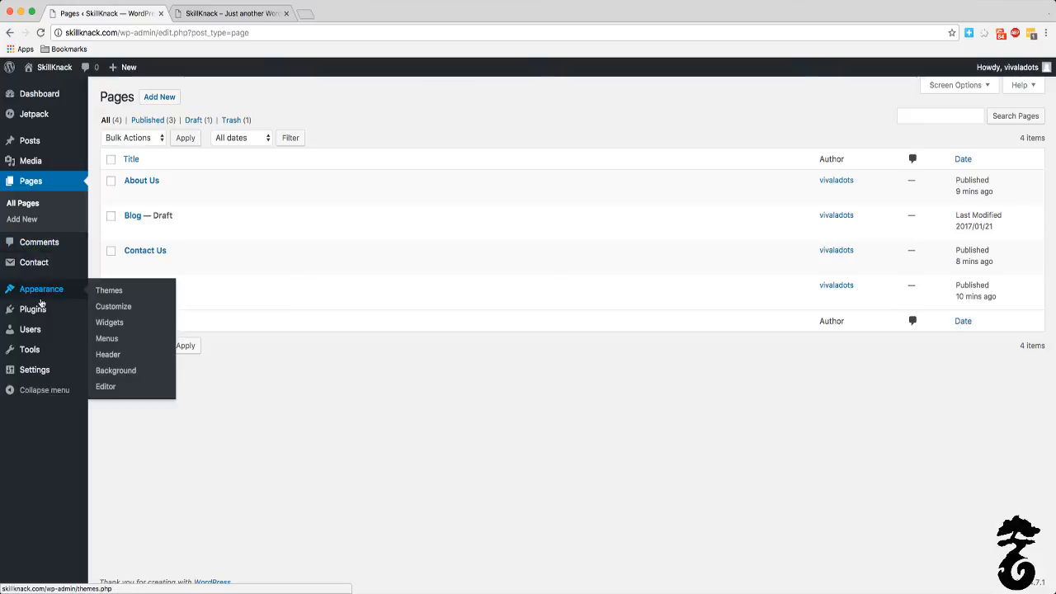
Step: Open the Reading settings and compare the front page display options with the posts on the live home page
mouse_move(30, 373)
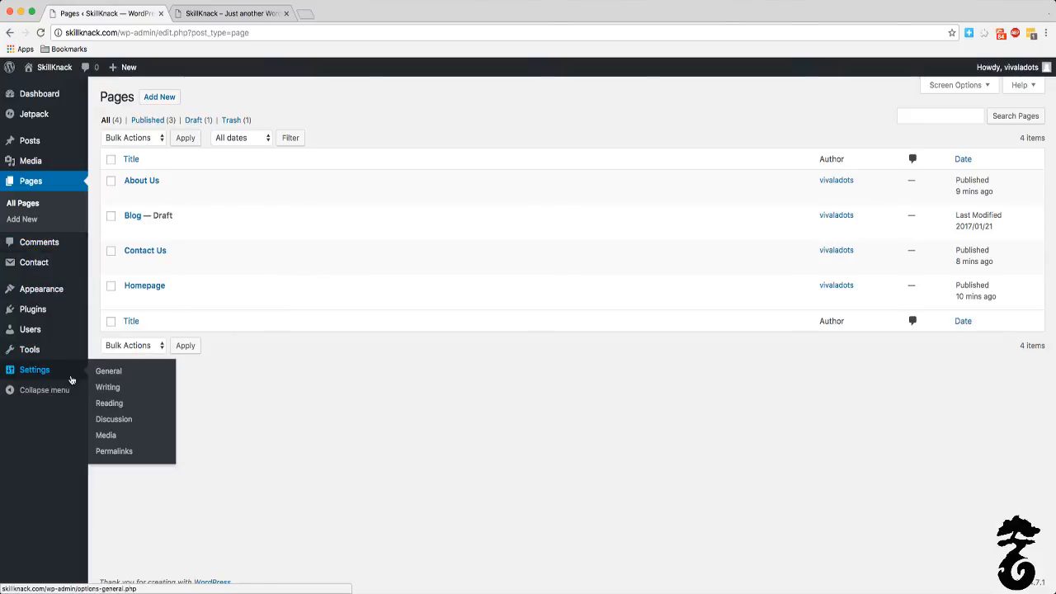
click(108, 403)
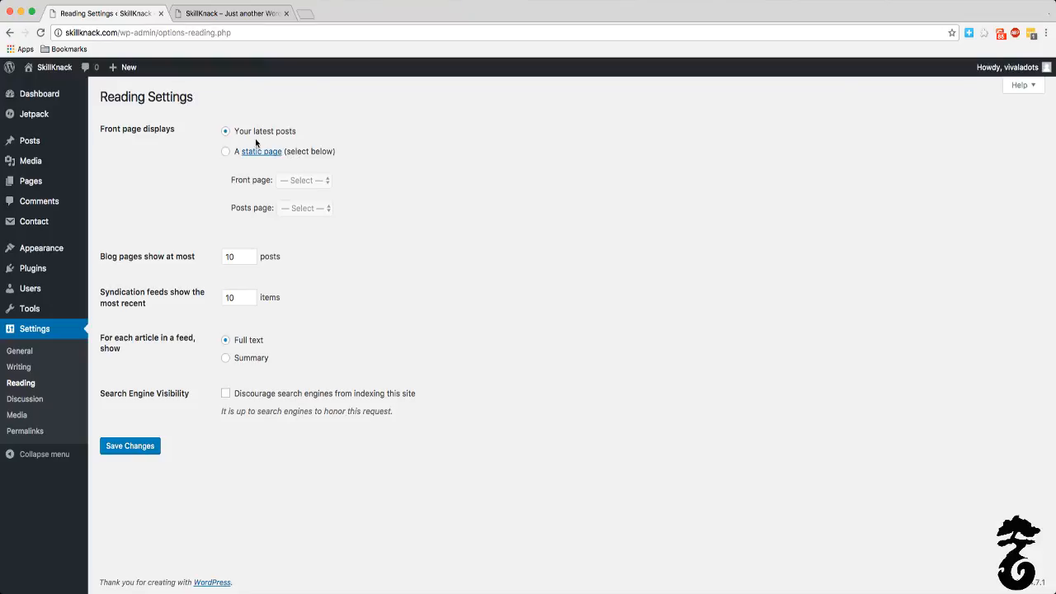
mouse_move(107, 134)
click(212, 11)
scroll(328, 266, up, 3)
scroll(326, 247, up, 3)
scroll(502, 284, down, 5)
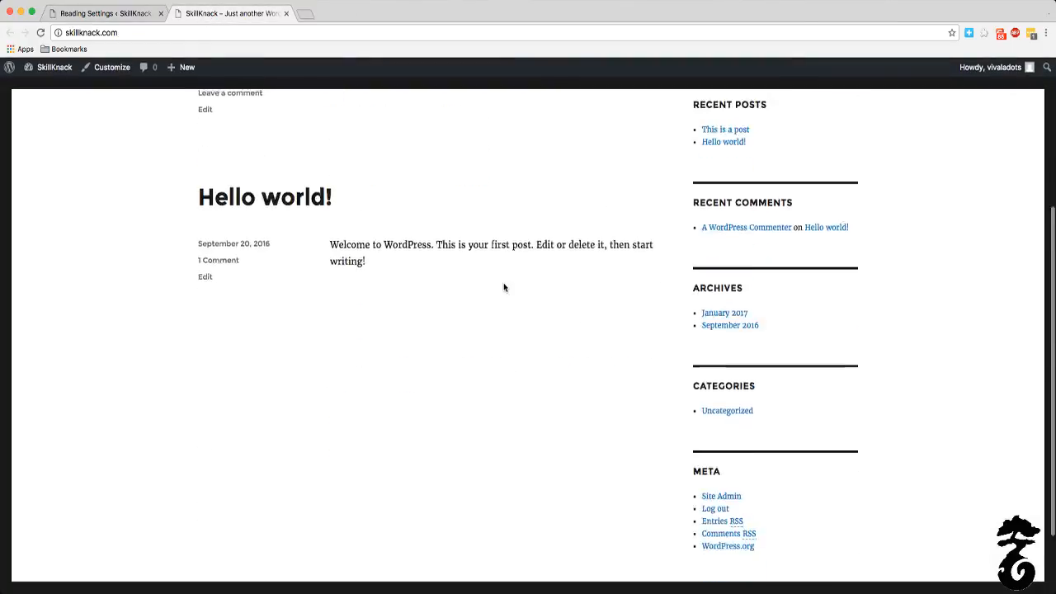
scroll(502, 284, up, 5)
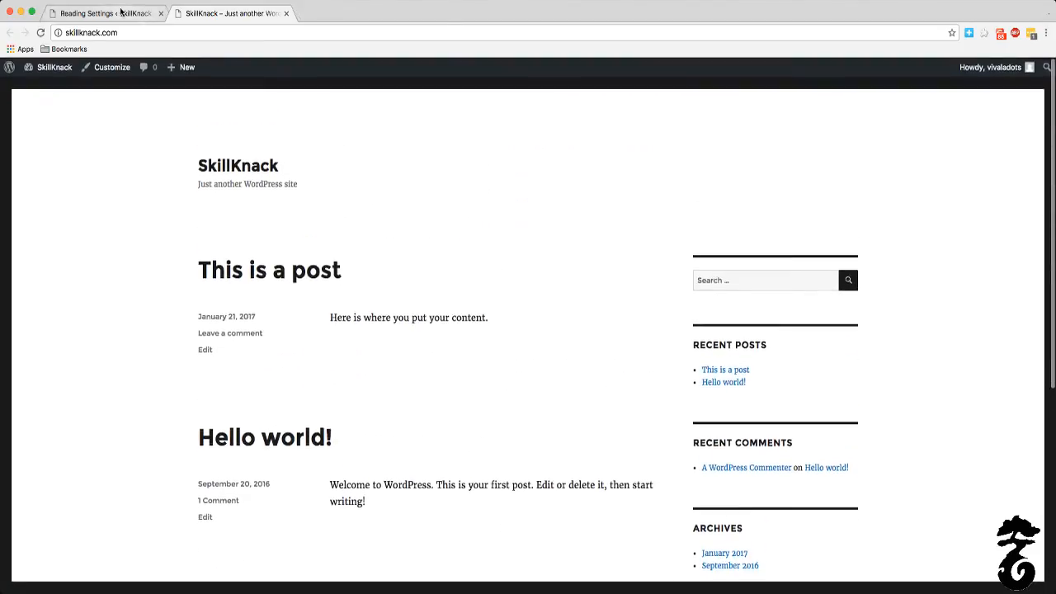
click(123, 13)
Step: Set the front page to display a static page, with Homepage as the front page
click(226, 152)
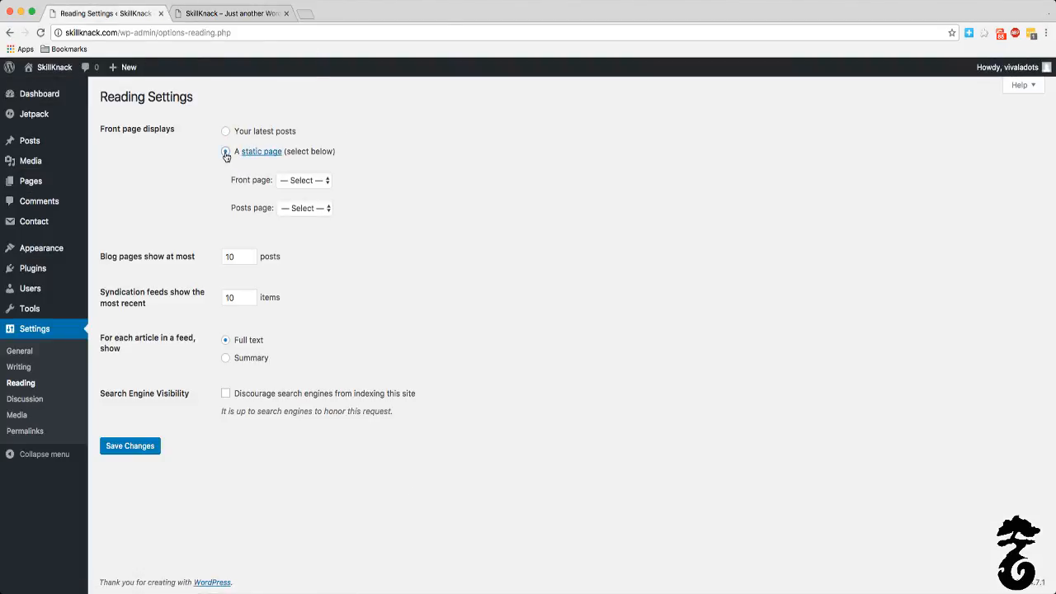
click(291, 182)
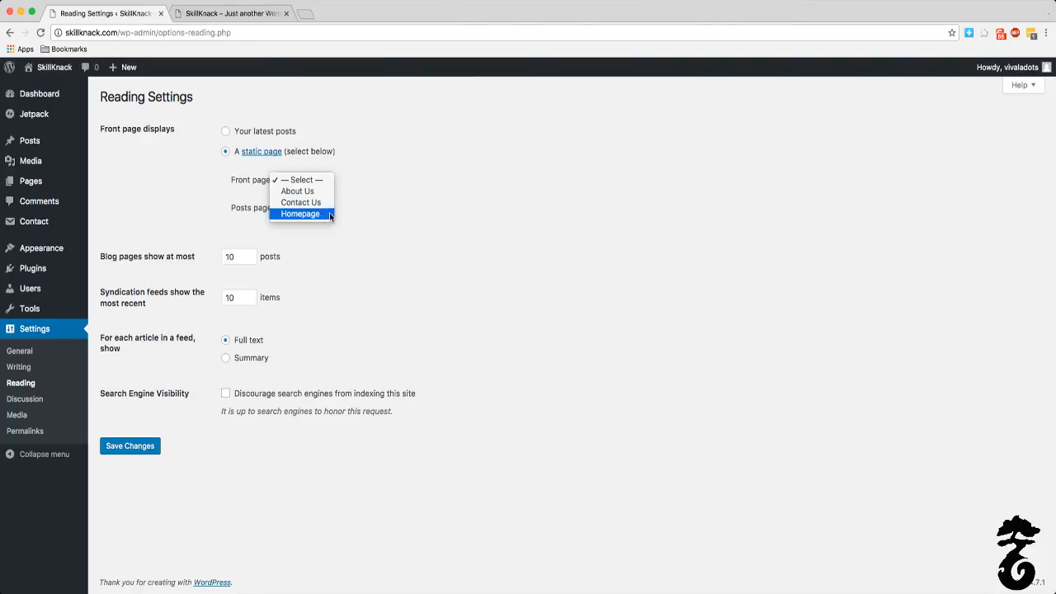
click(194, 197)
click(290, 183)
click(307, 215)
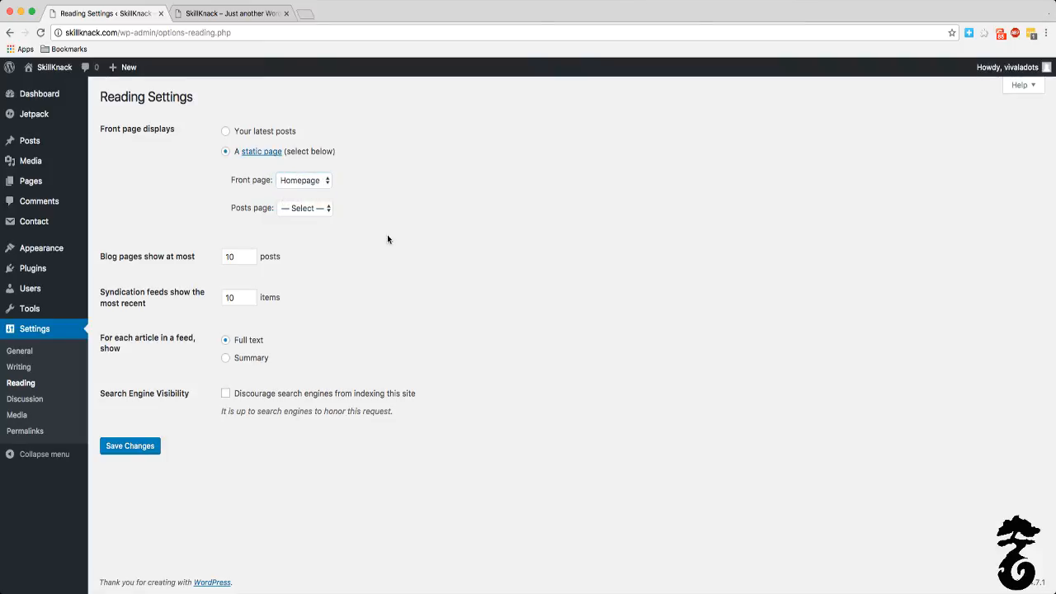
Step: Check which pages are offered as the posts page, leave it unselected and save the reading settings
click(320, 209)
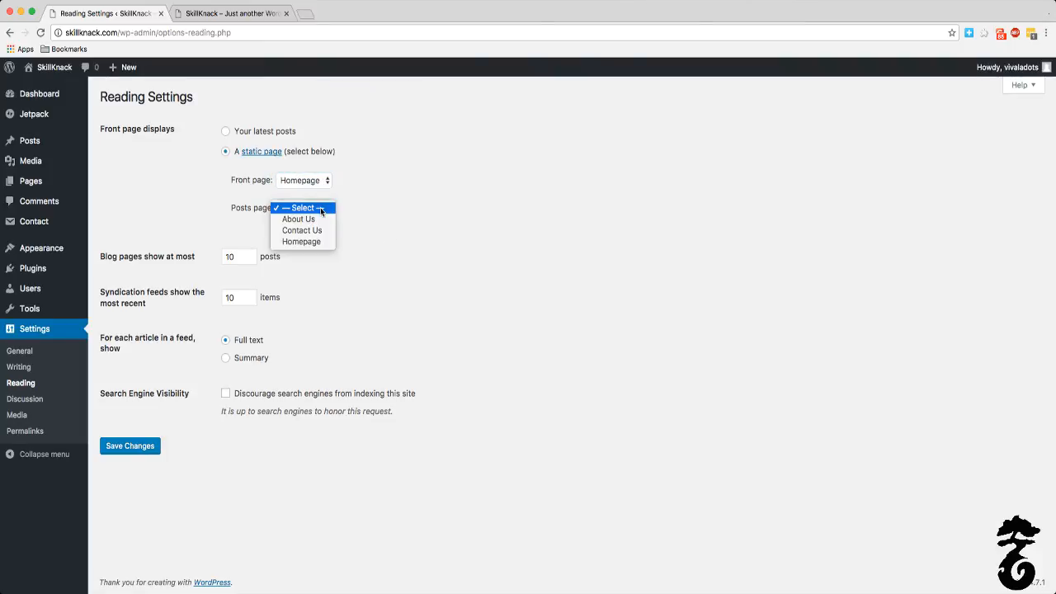
click(409, 170)
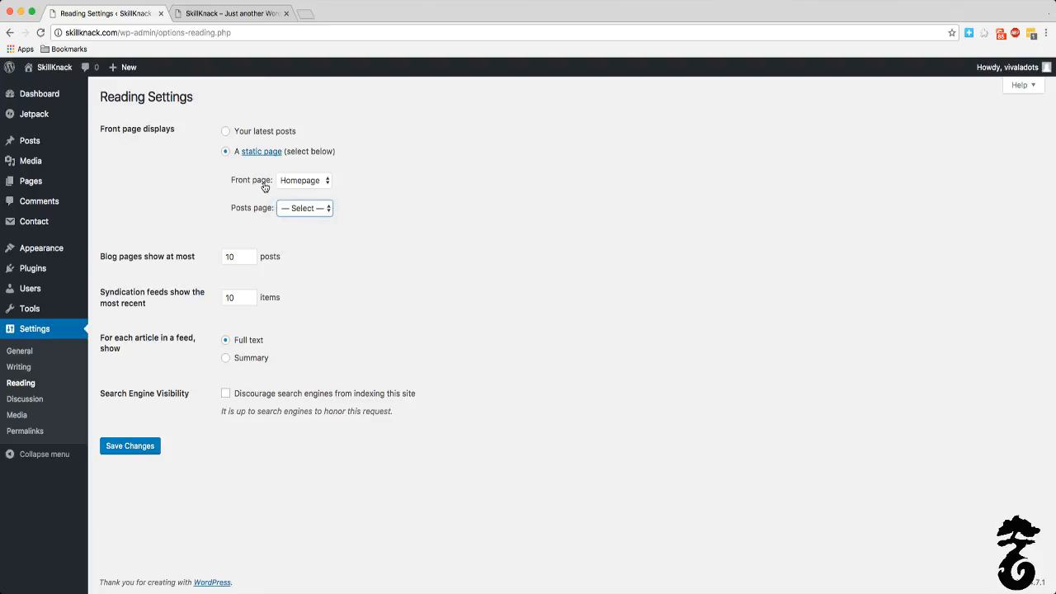
click(258, 184)
click(281, 208)
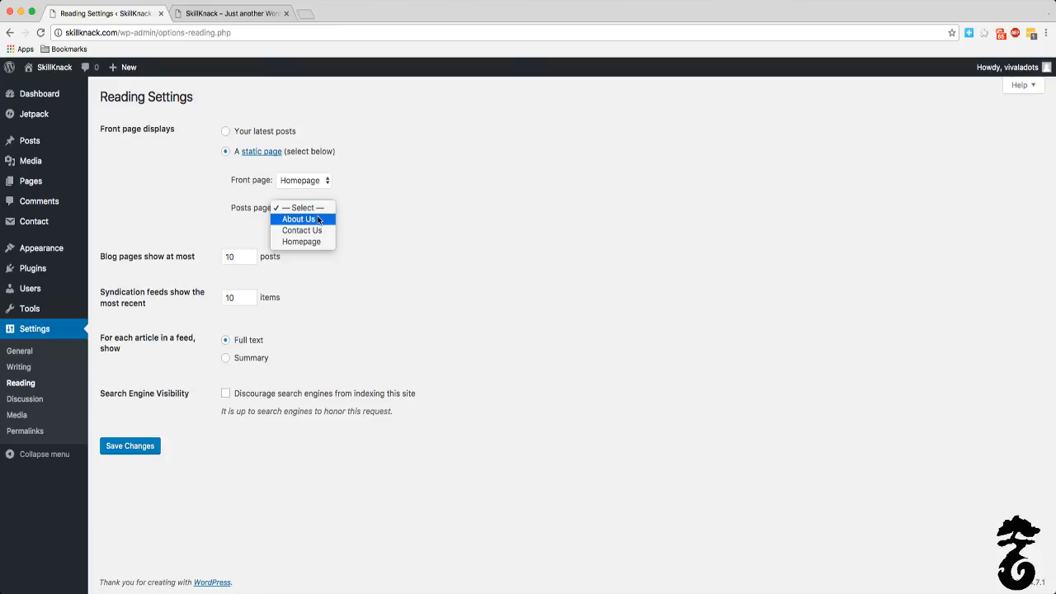
click(460, 182)
click(150, 451)
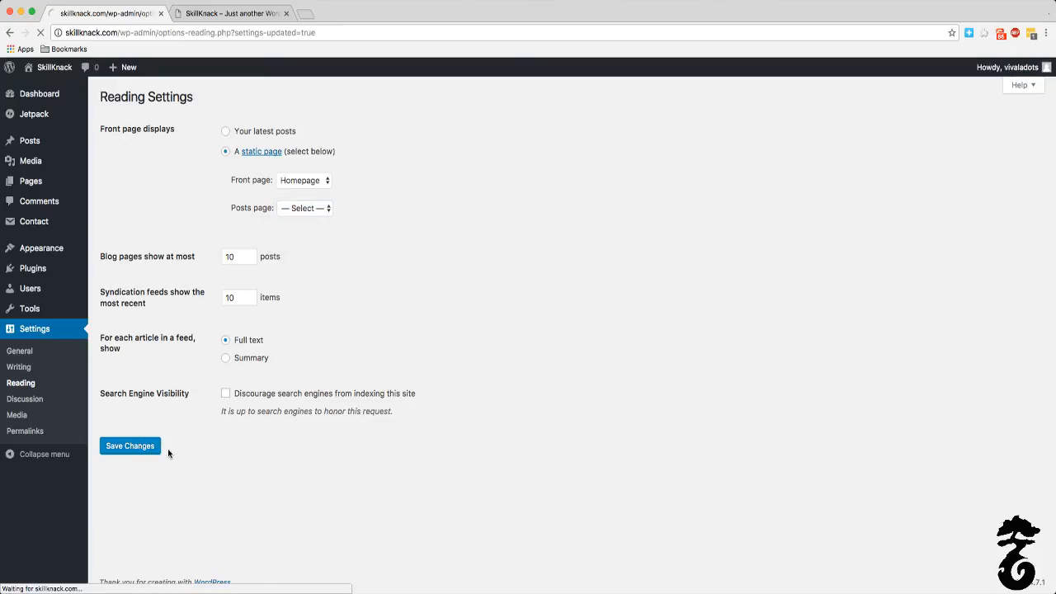
Step: Open the Blog draft from the list of all pages and publish it
right_click(33, 179)
click(592, 203)
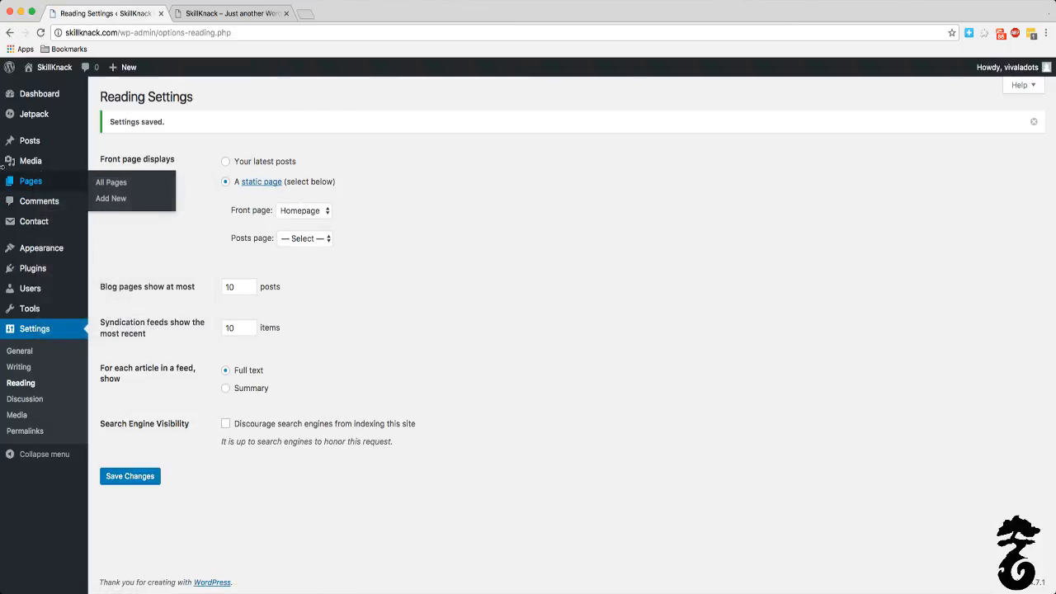
click(72, 182)
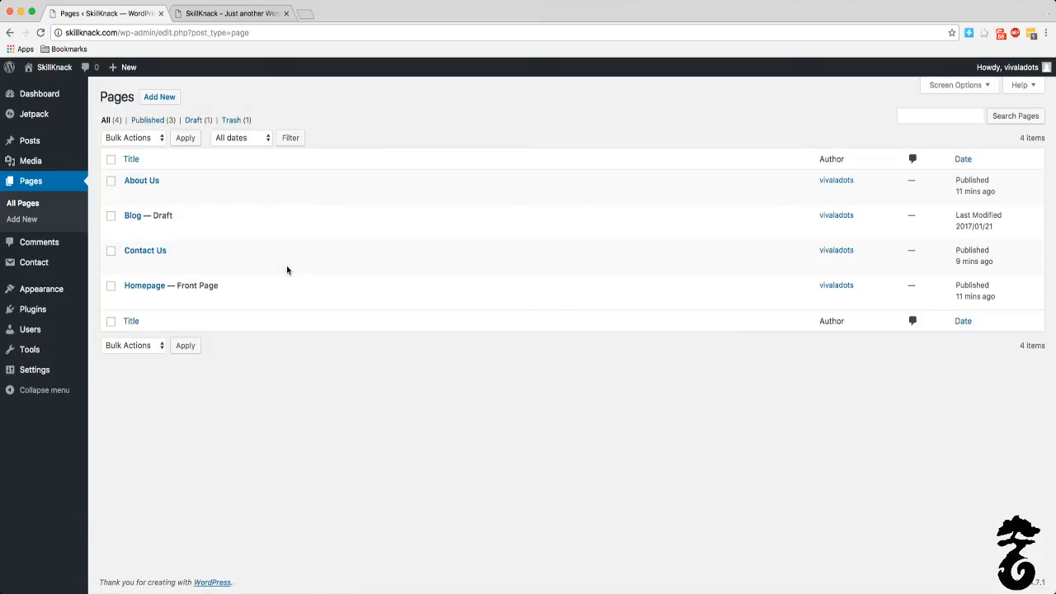
click(135, 216)
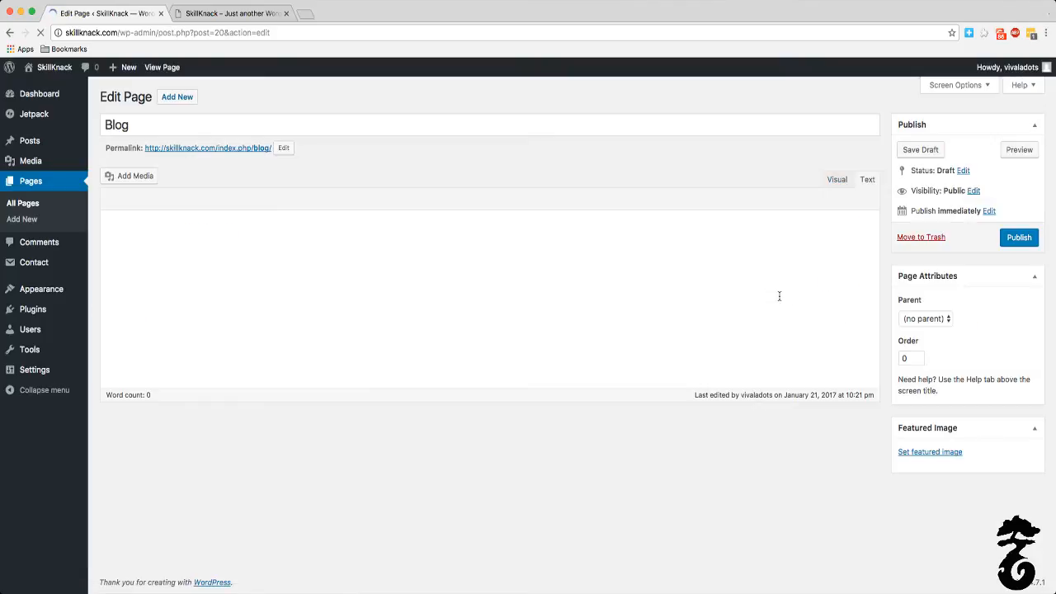
click(1019, 239)
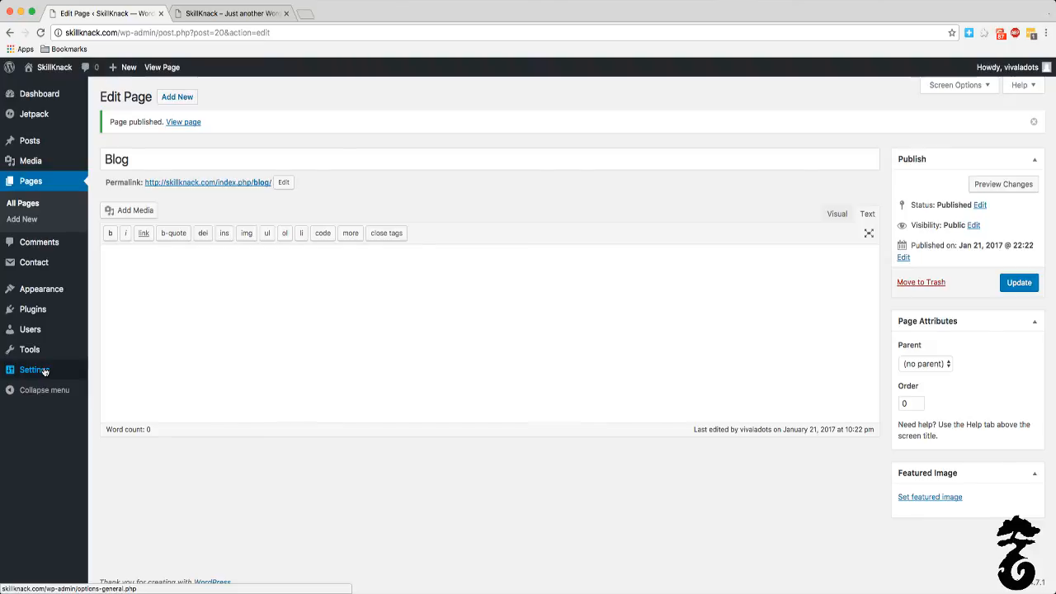
Step: Set the posts page to Blog in the Reading settings and save the changes
click(44, 372)
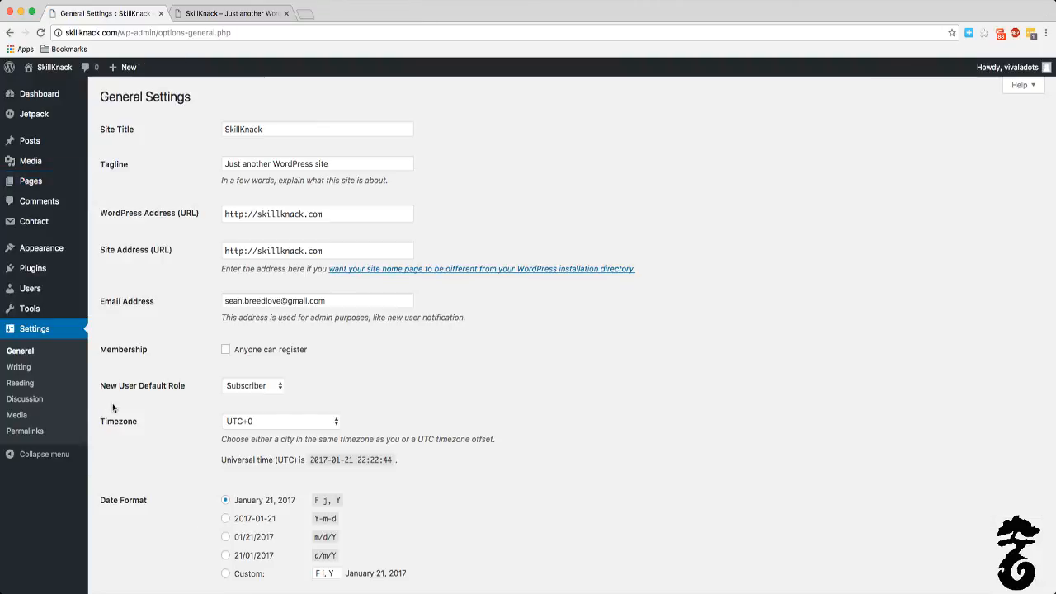
click(22, 384)
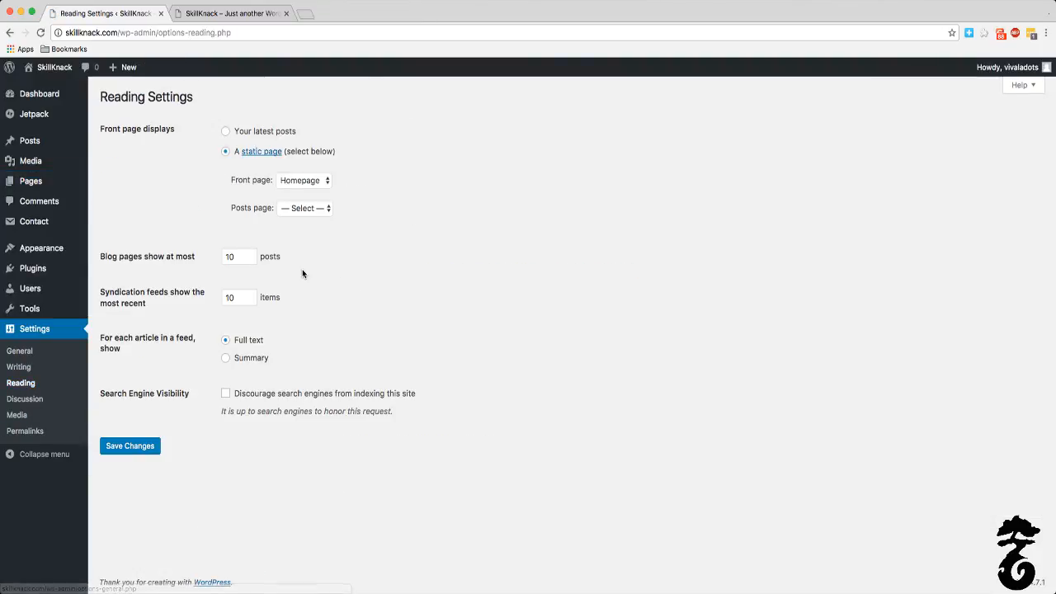
click(329, 207)
click(310, 231)
click(143, 445)
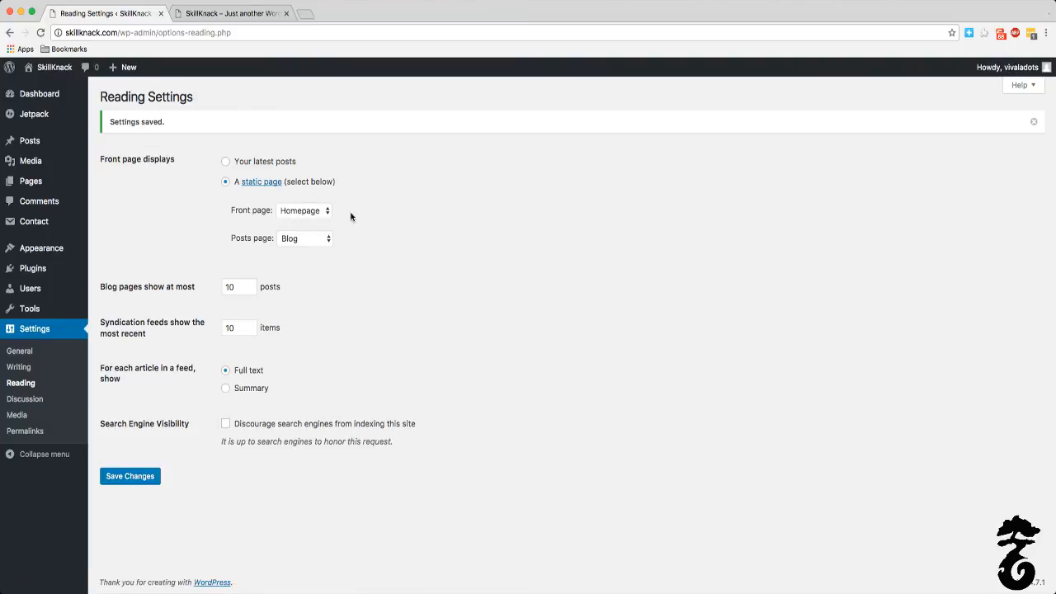
Step: Reload skillknack.com and examine the live home page's content and sidebar against the saved reading settings
click(241, 13)
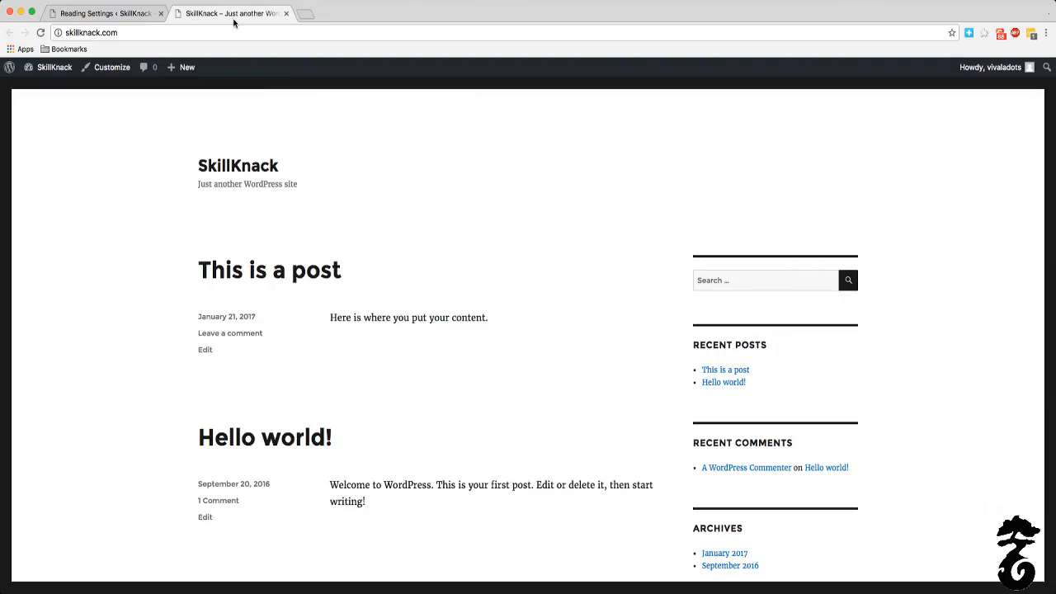
click(93, 32)
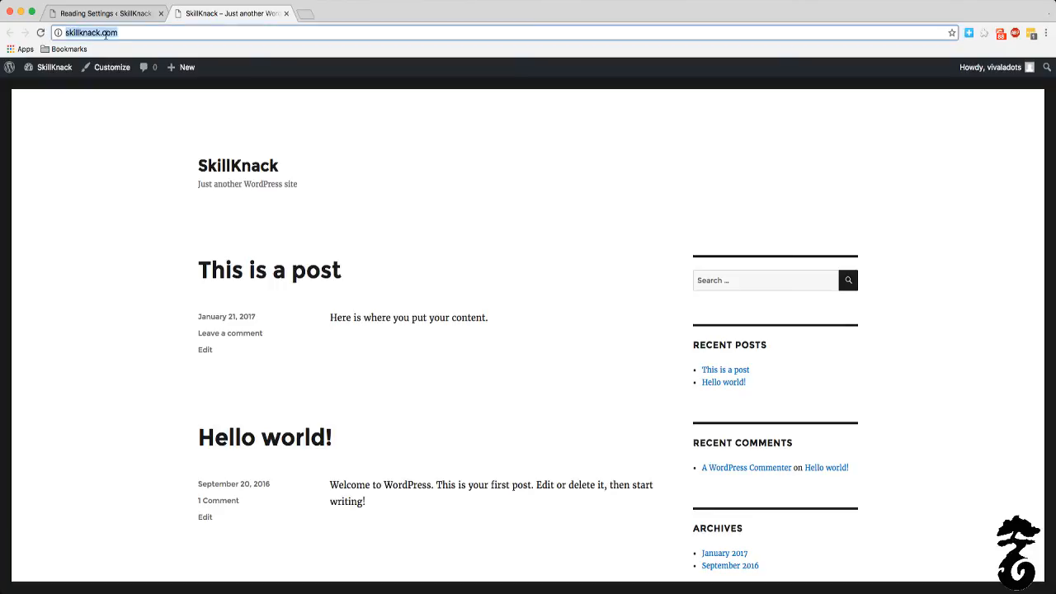
key(Return)
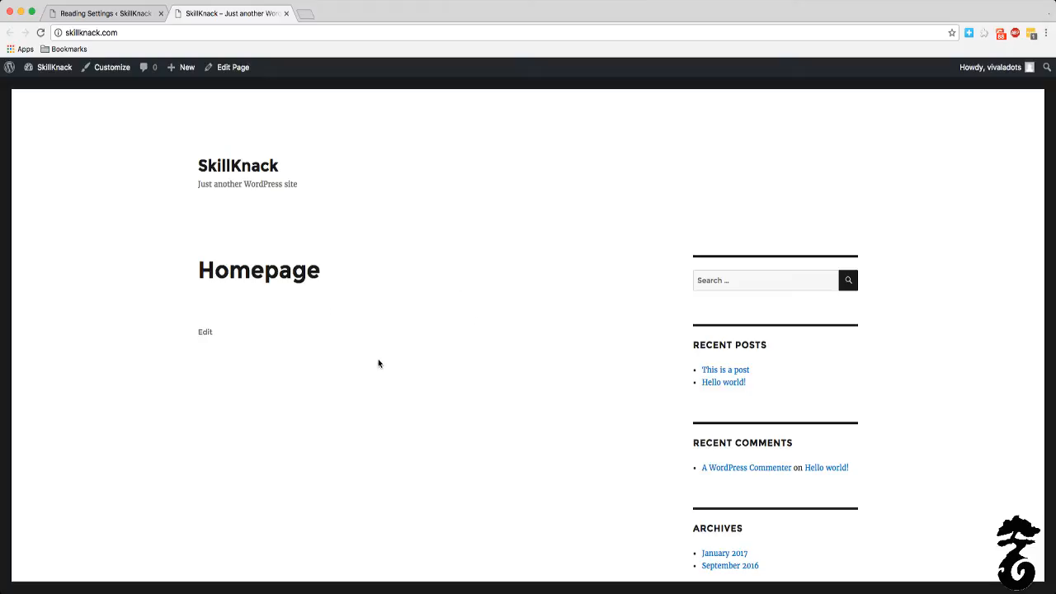
scroll(378, 363, down, 3)
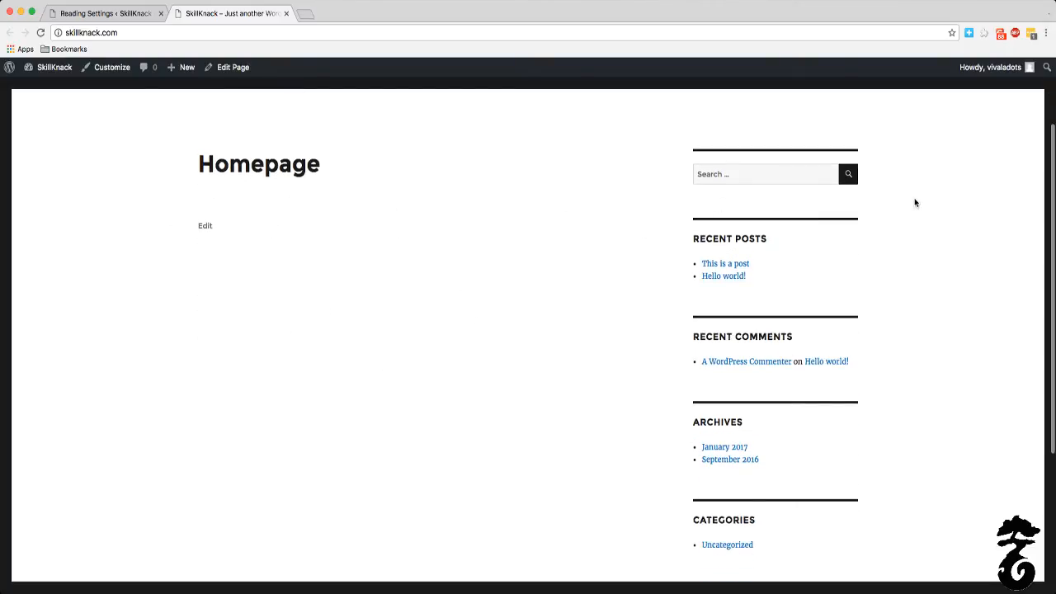
scroll(914, 203, up, 3)
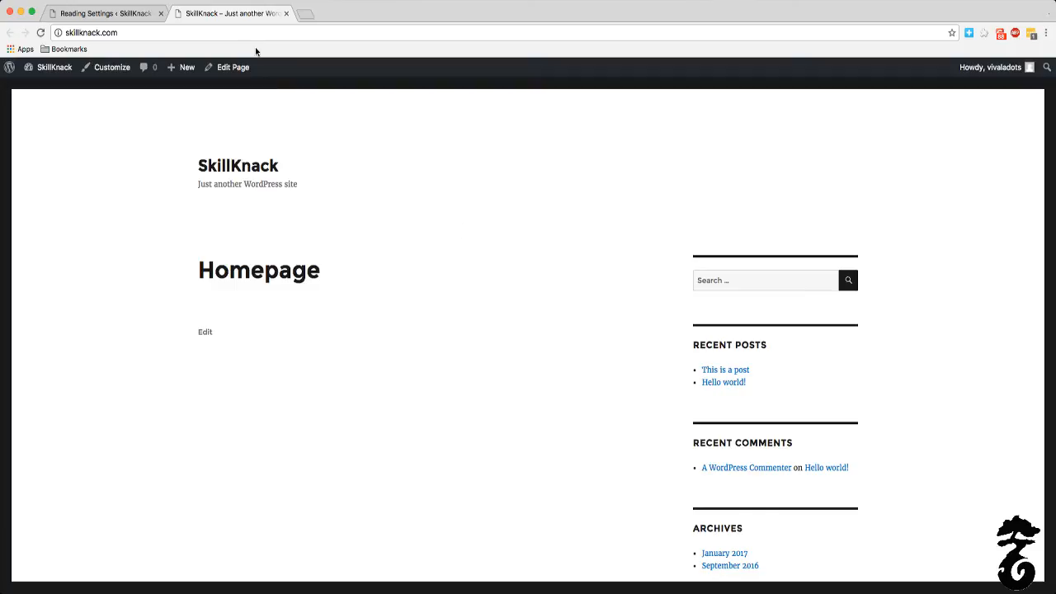
click(80, 12)
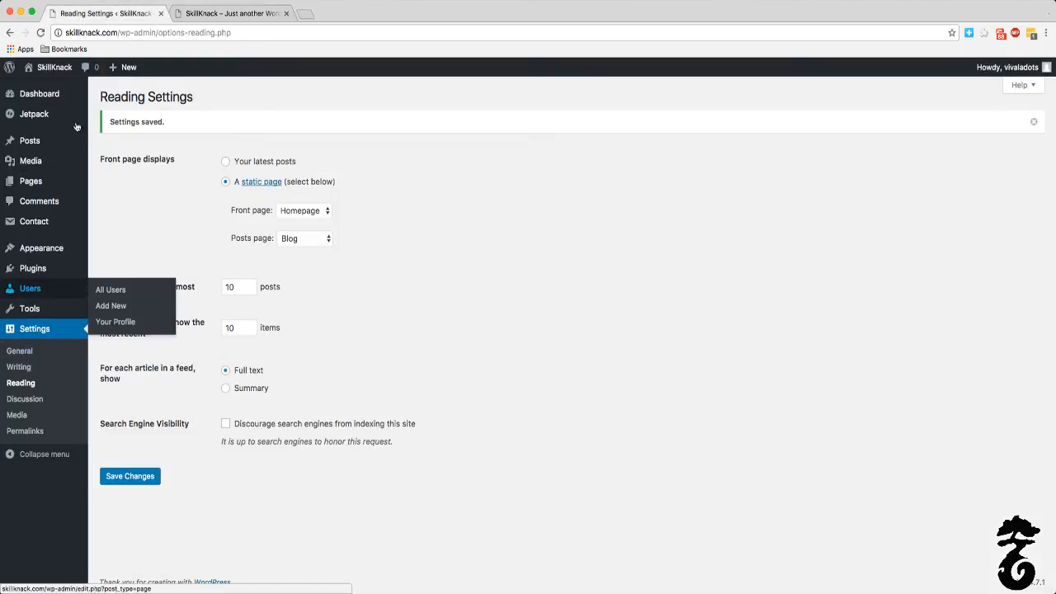
click(207, 14)
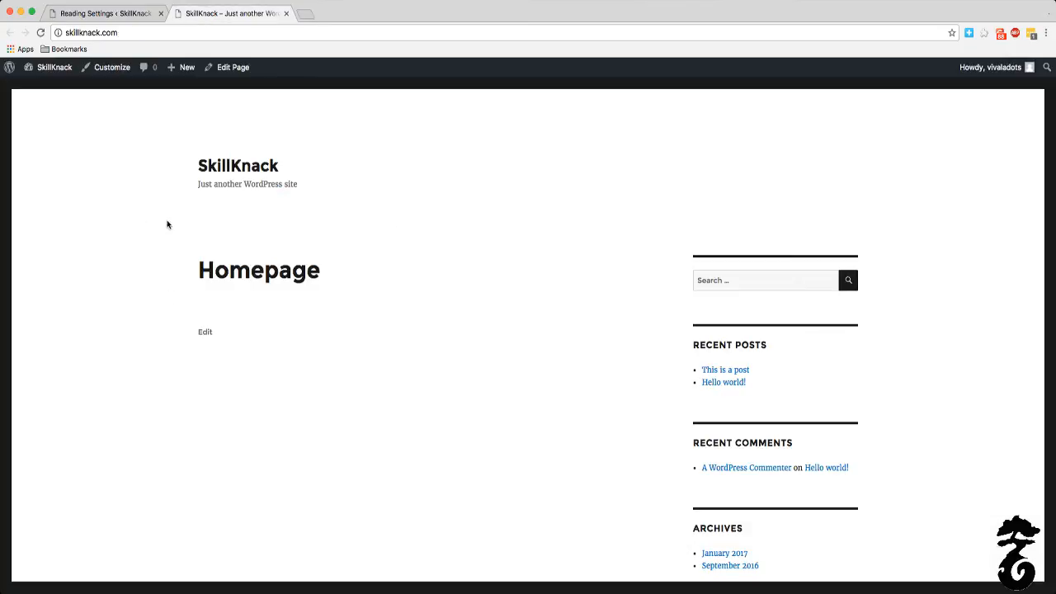
click(109, 10)
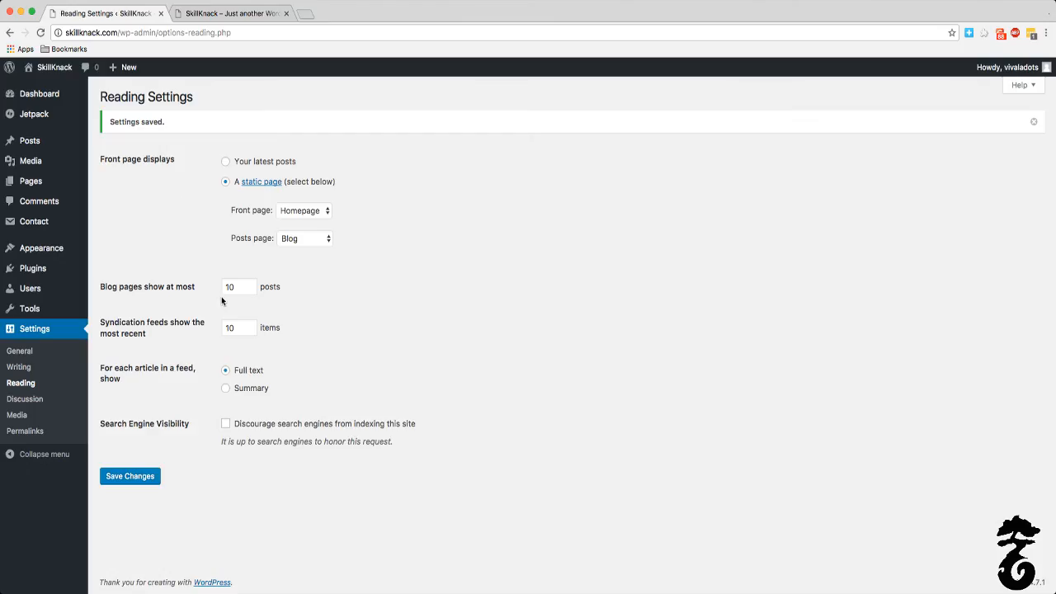
Step: Open the site's menu management and create a new menu named "Main"
mouse_move(37, 296)
mouse_move(27, 319)
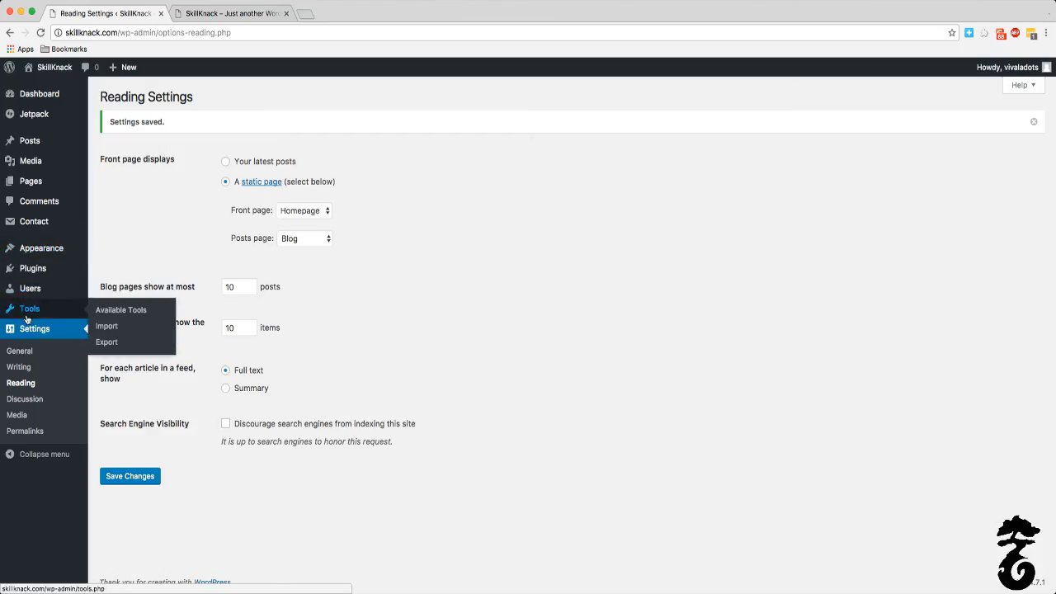
mouse_move(41, 248)
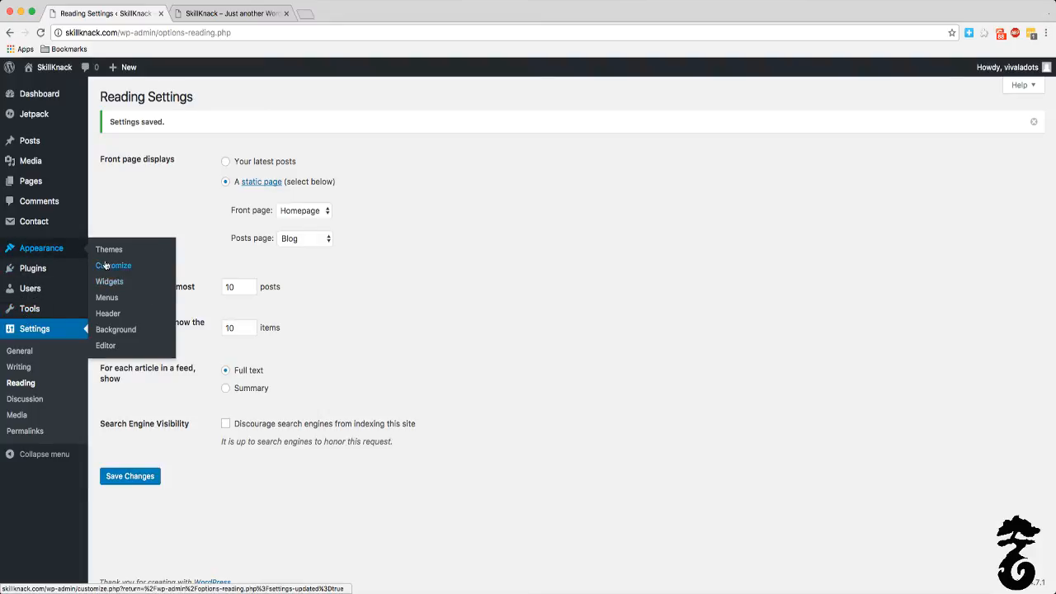
click(112, 299)
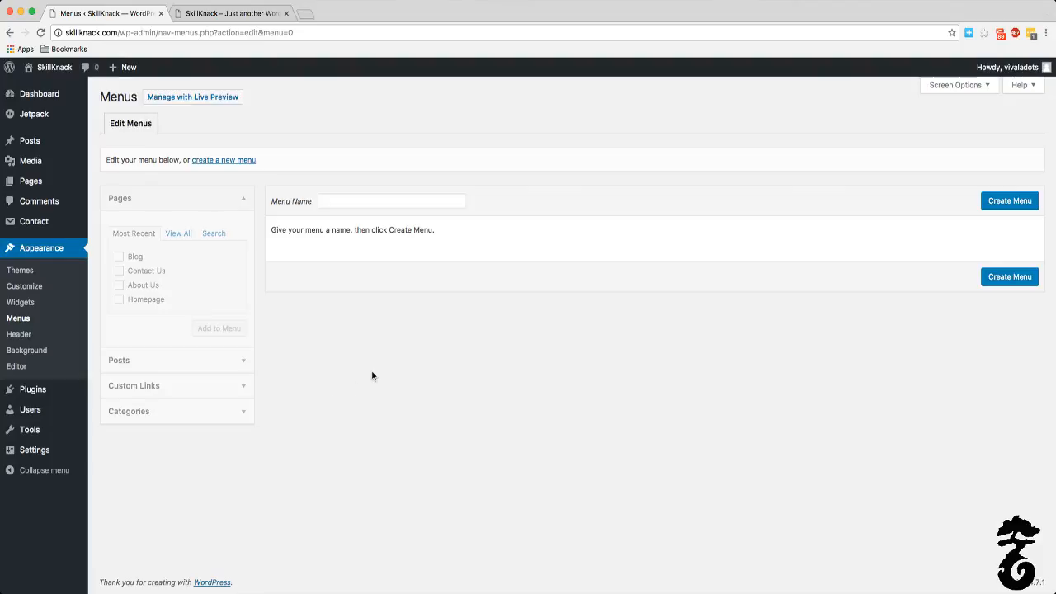
click(358, 200)
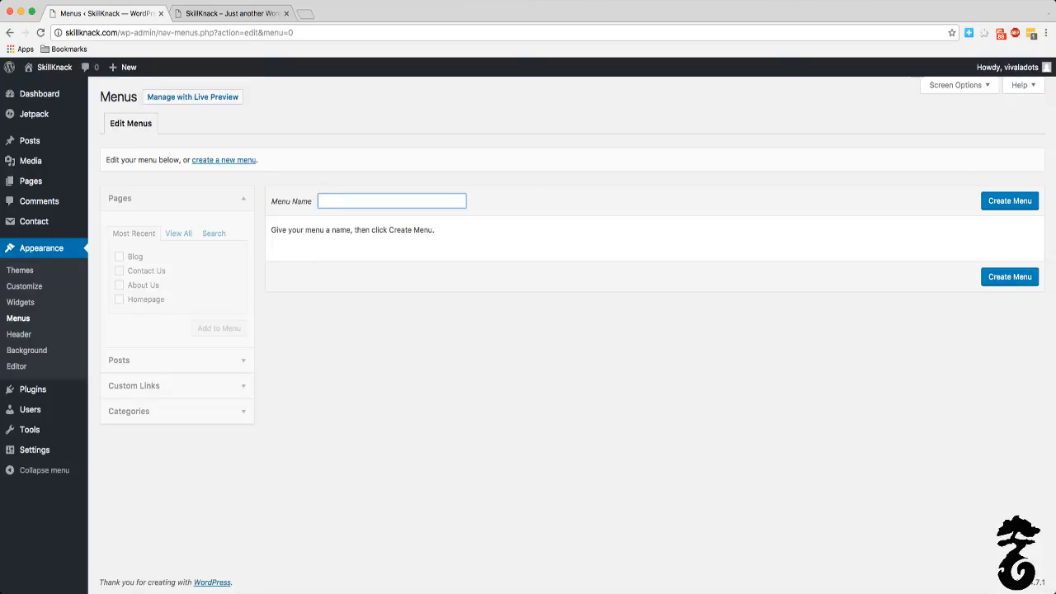
key(Return)
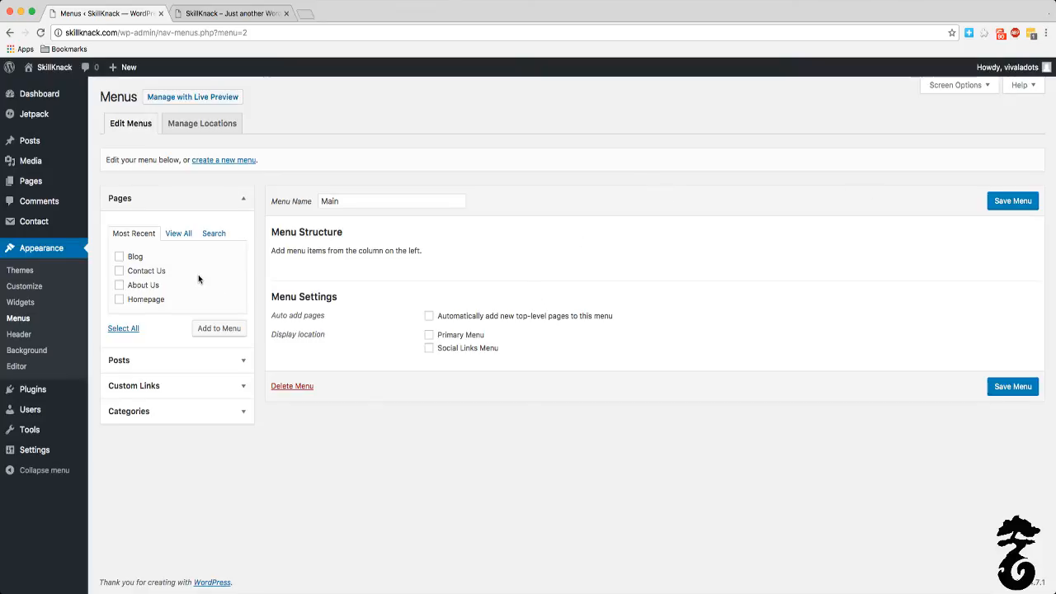
Step: Add the Blog, Contact Us, About Us and Homepage pages to the Main menu
click(119, 257)
click(119, 270)
click(119, 301)
click(234, 328)
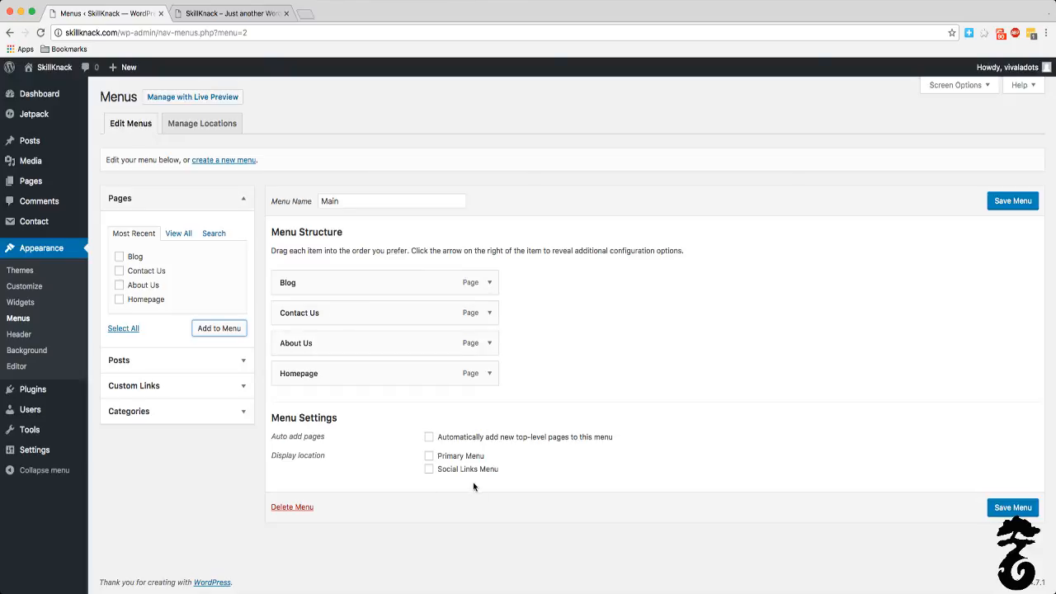
Step: Assign the Main menu to the Primary Menu location and order its items as Homepage, Blog, About Us, Contact Us
click(429, 456)
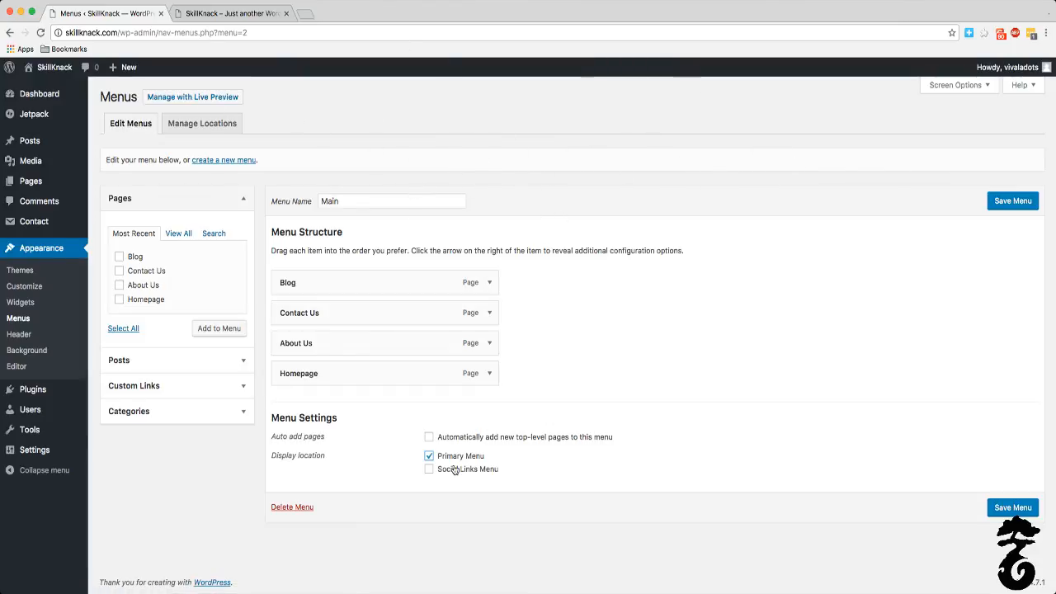
drag(385, 376, 380, 262)
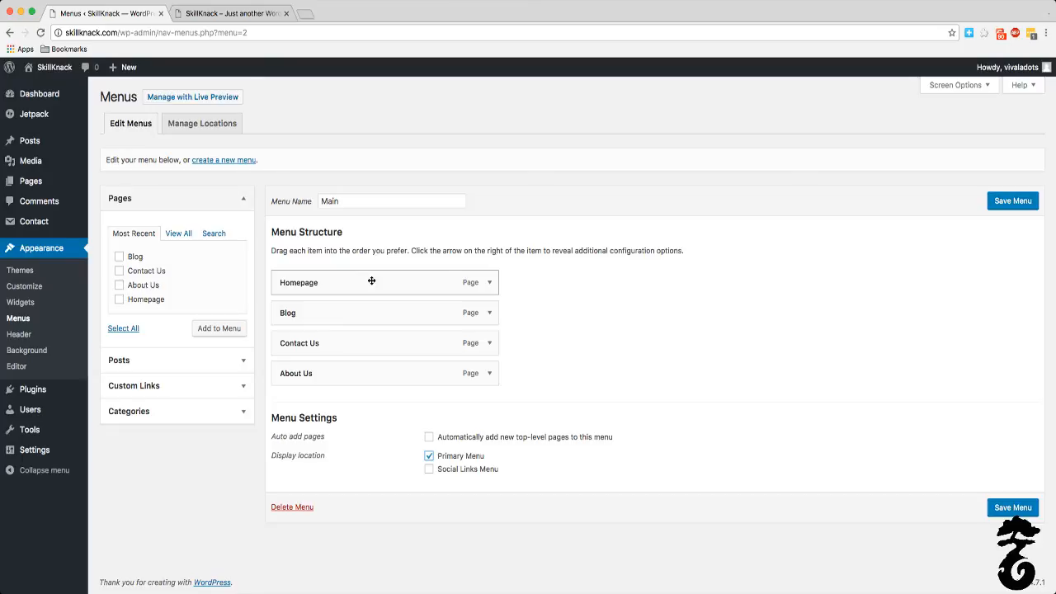
drag(361, 369, 318, 350)
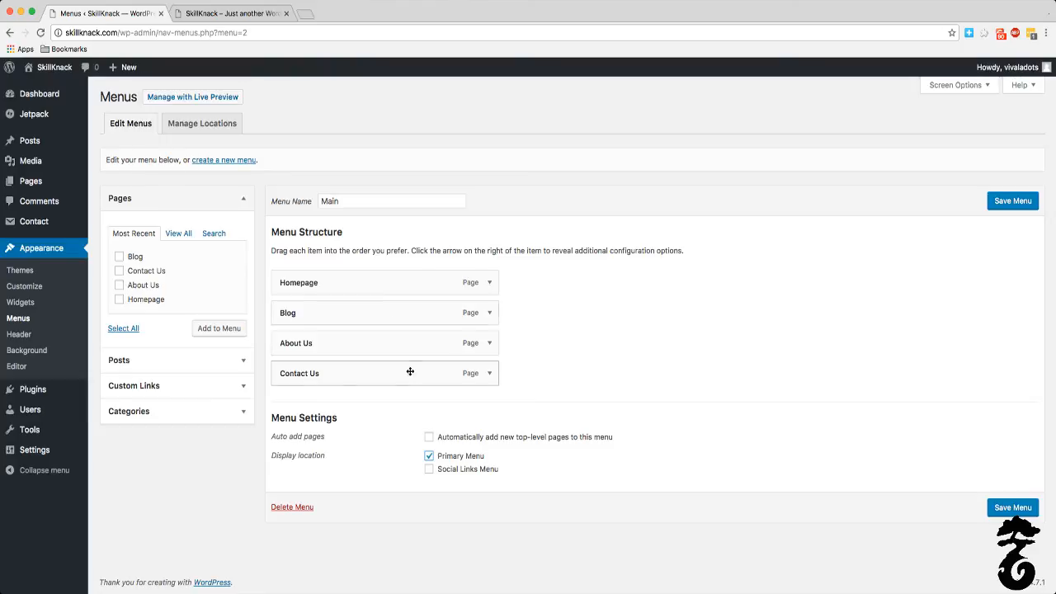
Step: Save the Main menu and review the posts, custom links and categories available as menu items
mouse_move(85, 130)
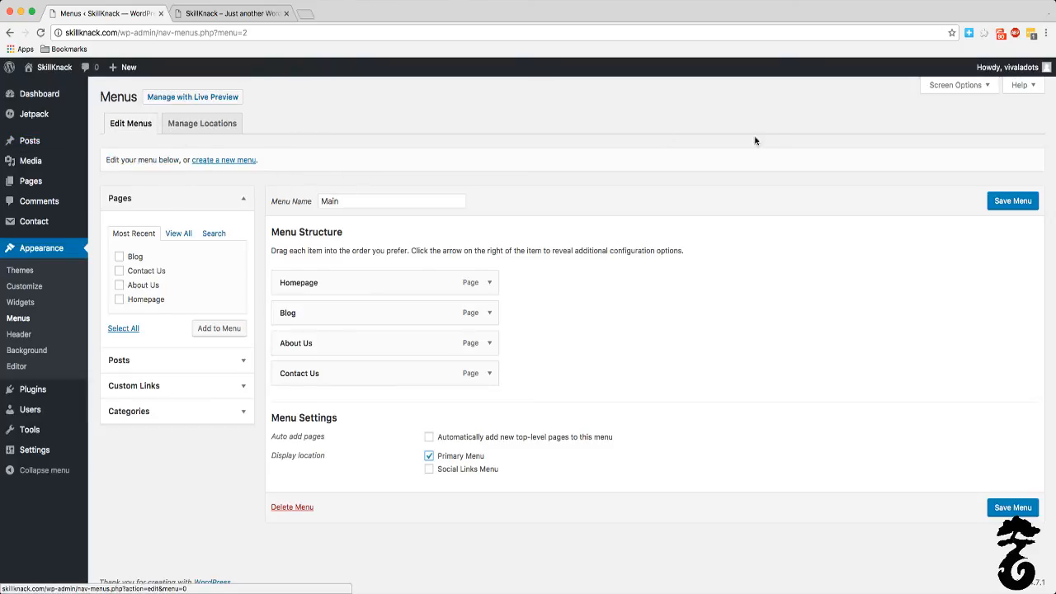
click(1007, 202)
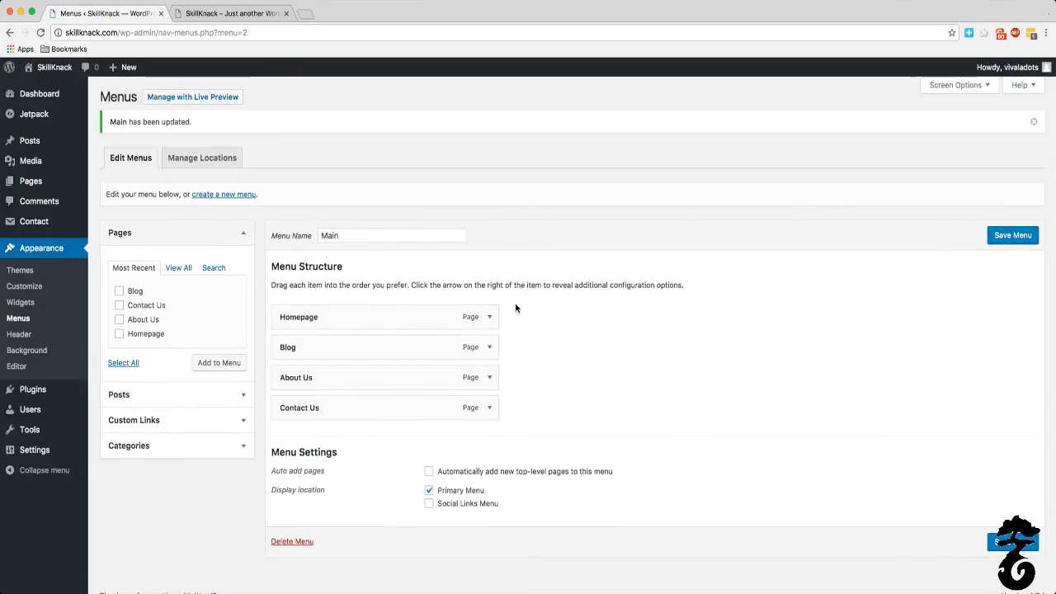
click(202, 394)
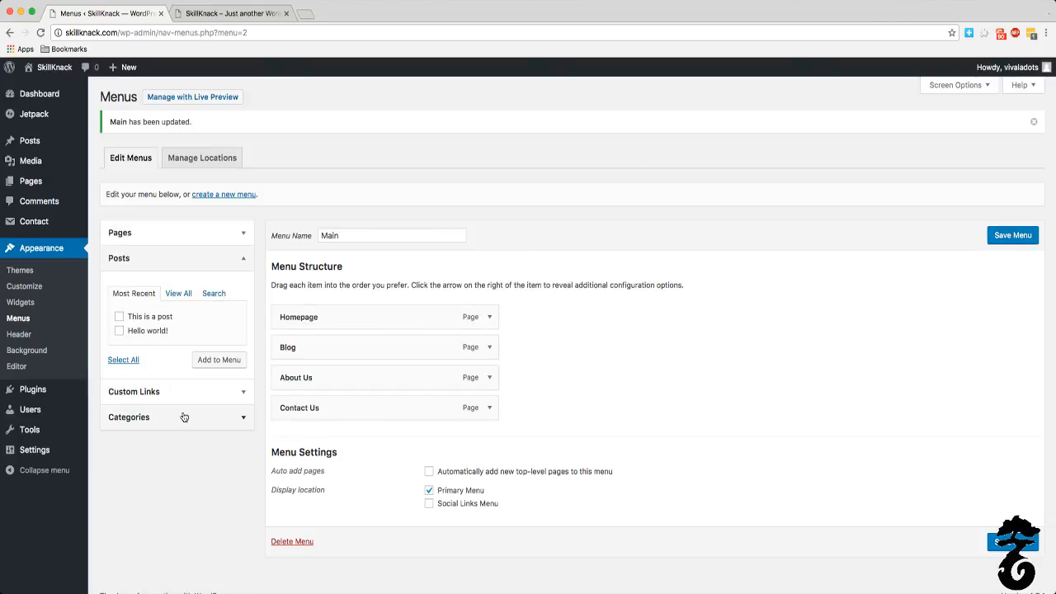
click(172, 398)
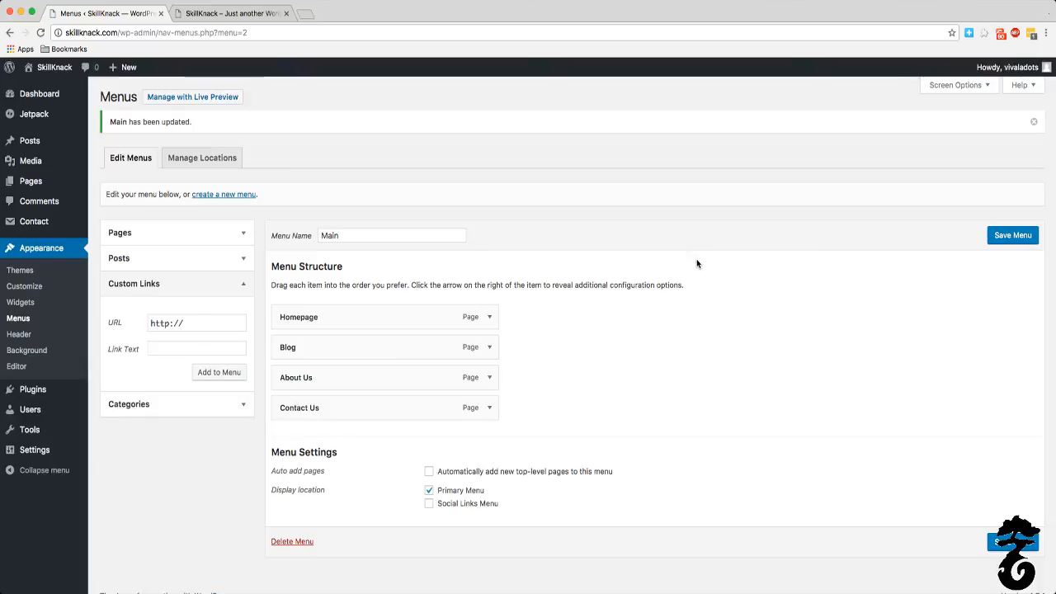
click(151, 403)
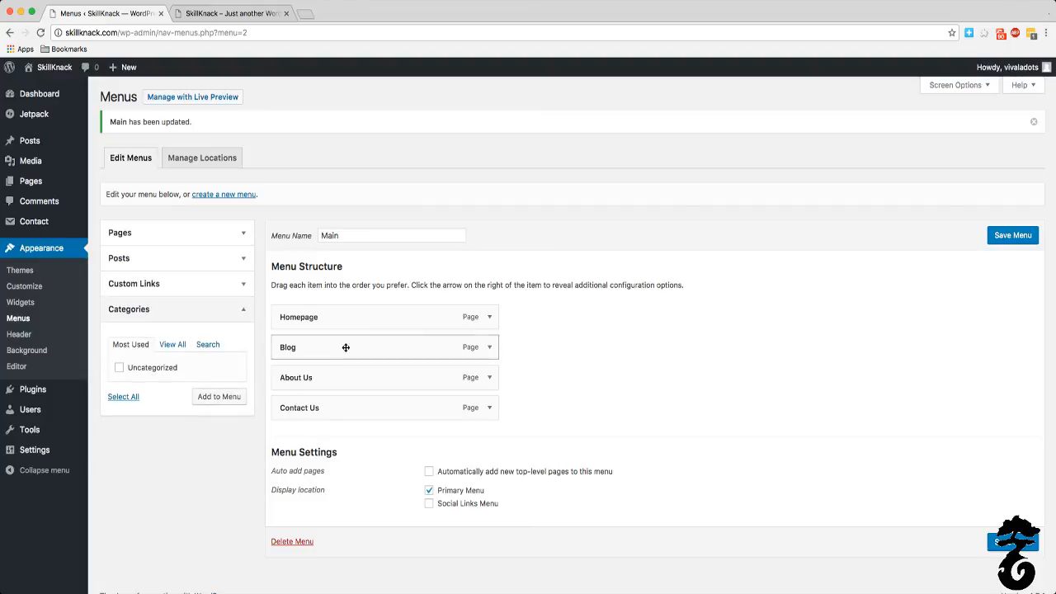
click(180, 242)
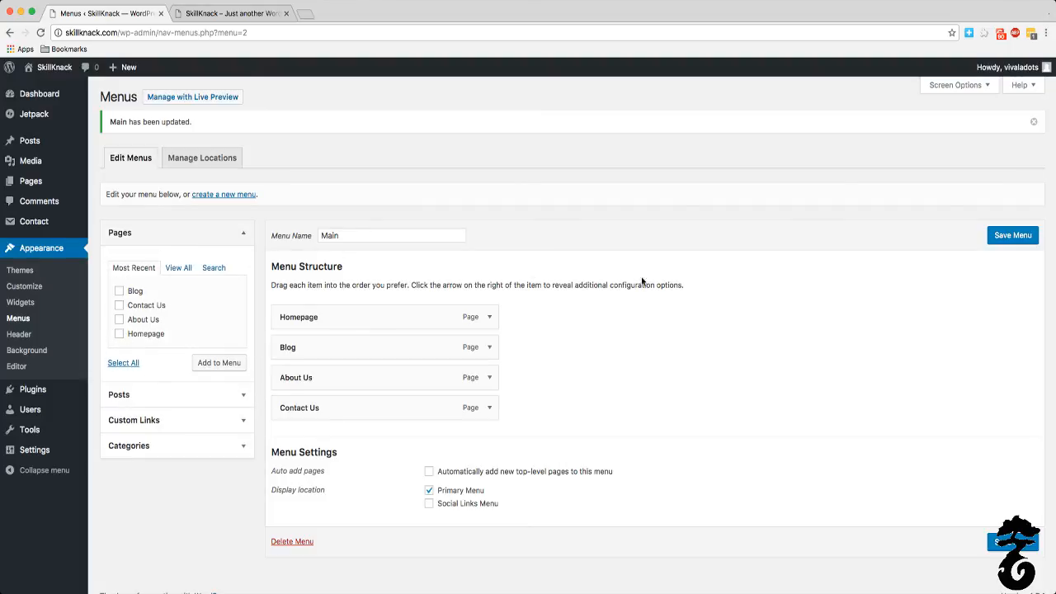
click(1021, 235)
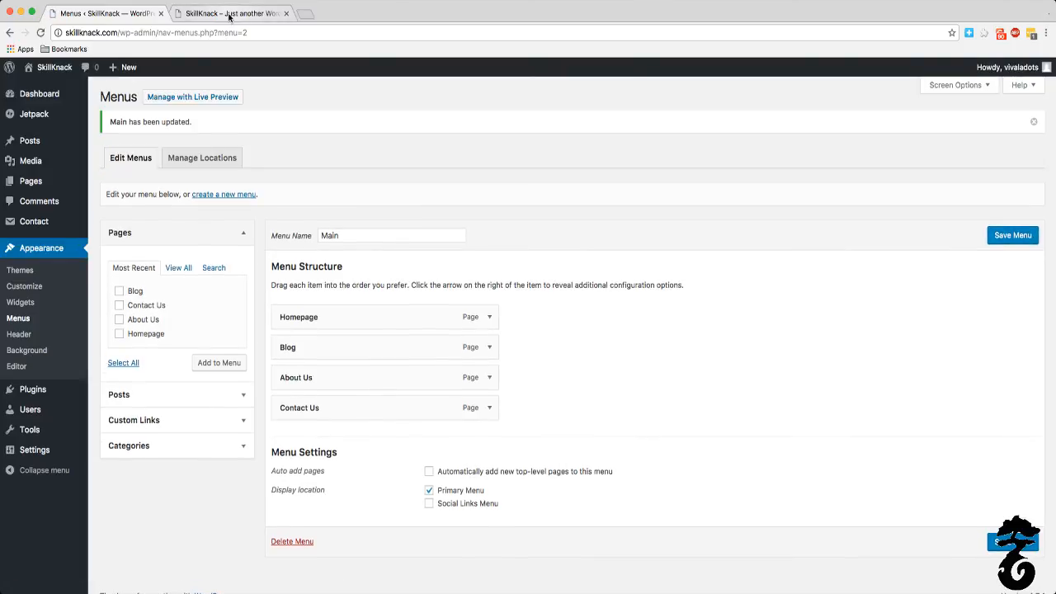
Step: Reload the live home page to check its navigation menu, and examine the posts on the Blog page
click(229, 13)
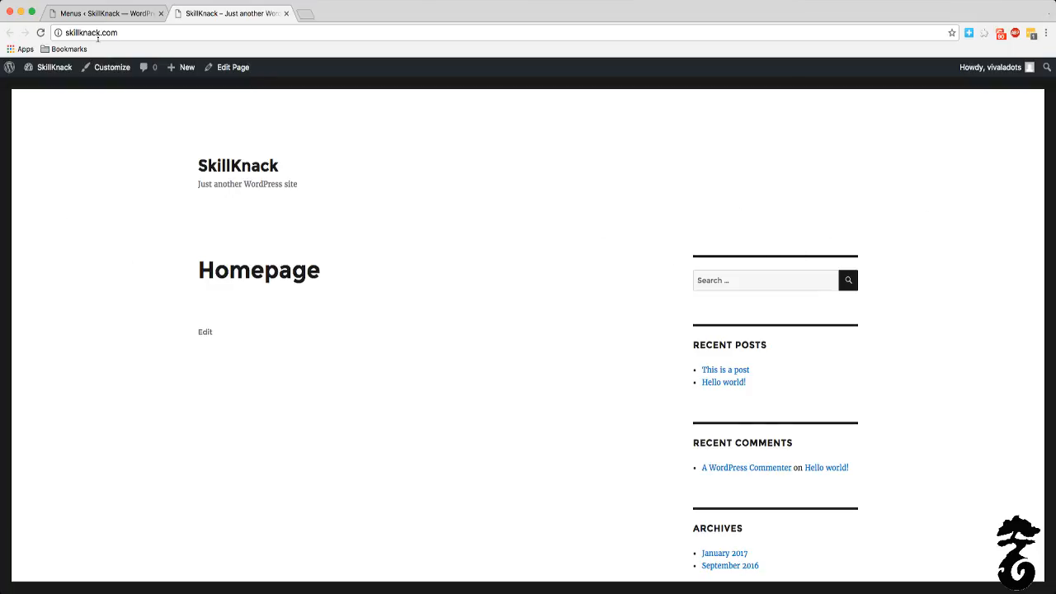
click(40, 33)
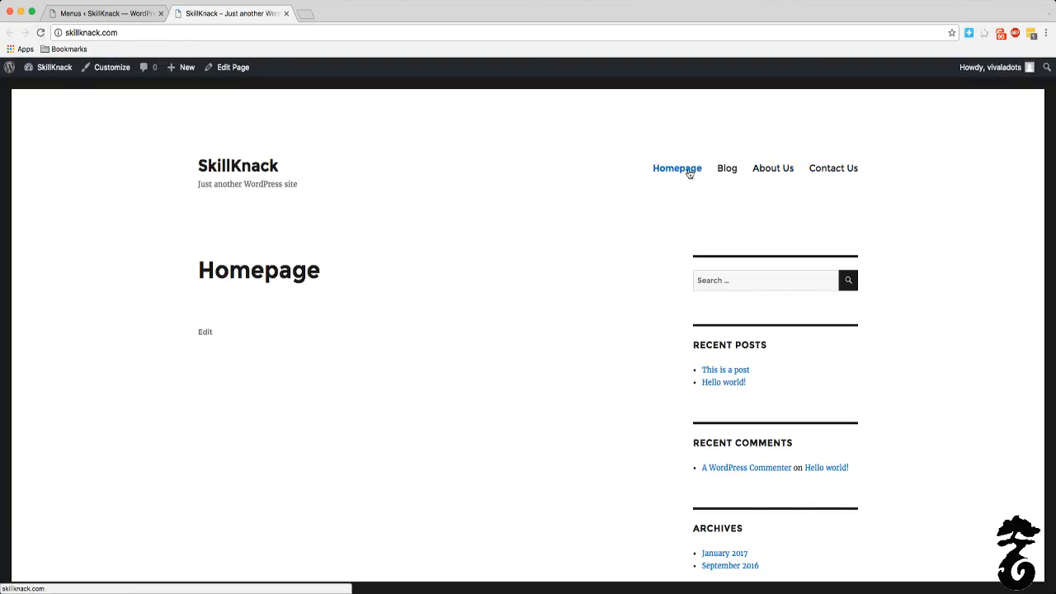
click(724, 171)
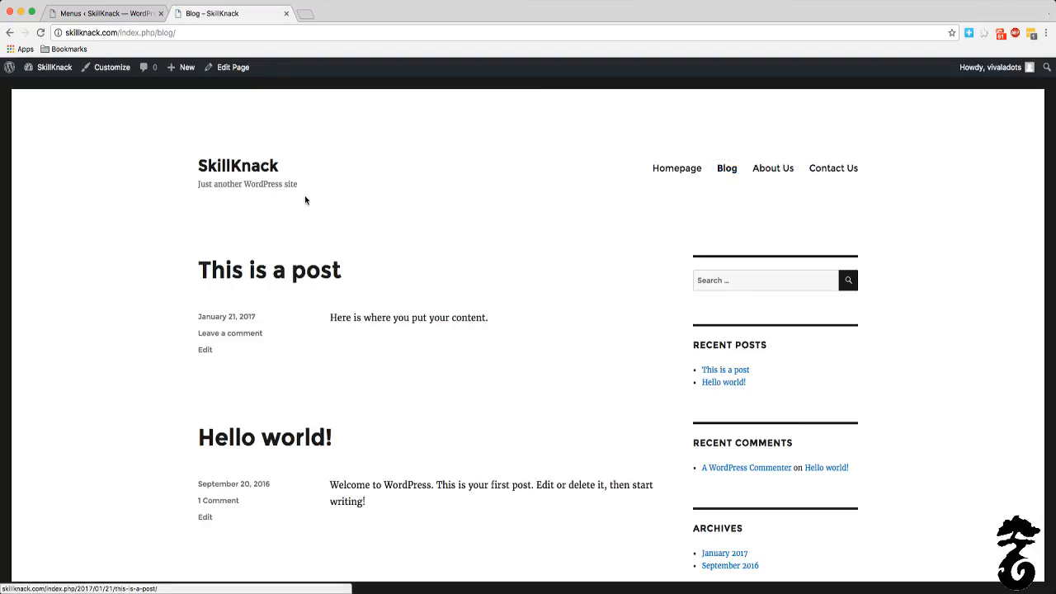
scroll(298, 212, down, 5)
scroll(321, 204, up, 5)
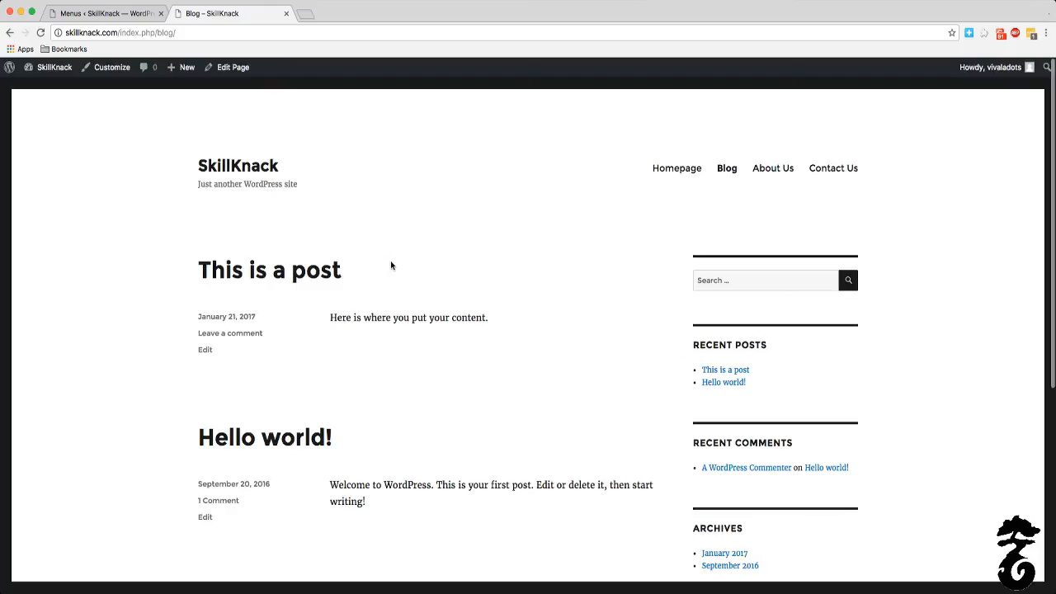
Step: Follow the live menu to the About Us and Contact Us pages and examine their text and contact form
click(763, 169)
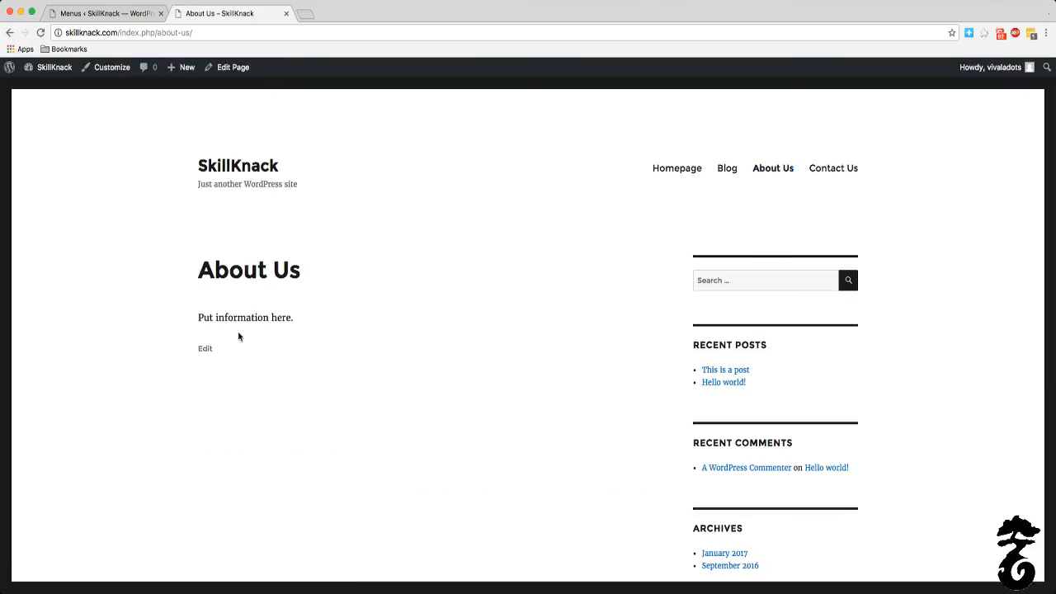
drag(196, 321, 457, 539)
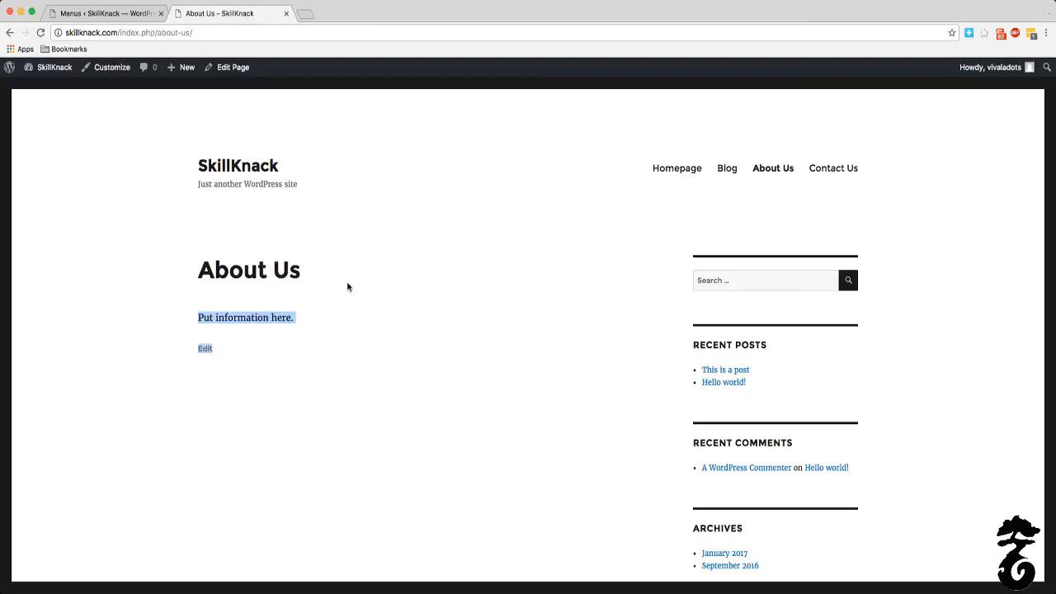
click(834, 172)
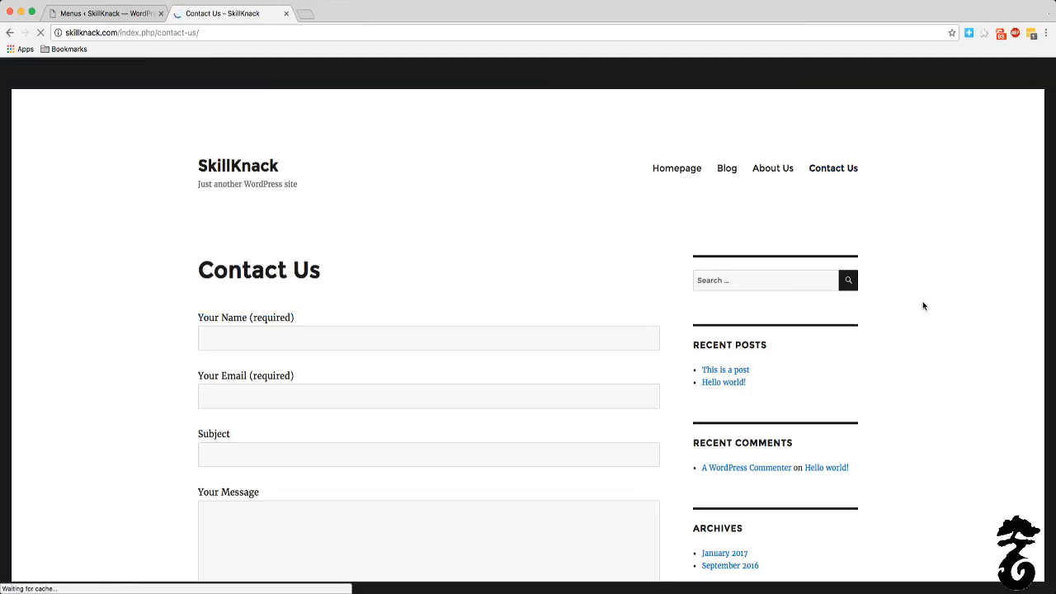
scroll(405, 344, down, 5)
scroll(405, 342, up, 5)
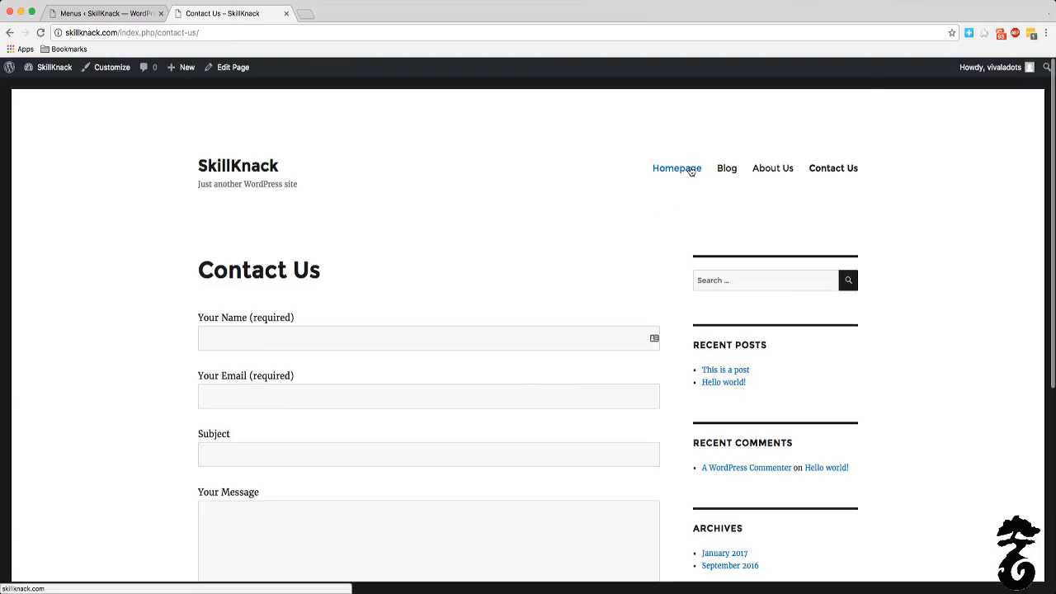
Step: Return to the live Homepage and examine its header, content area and sidebar sections
click(689, 169)
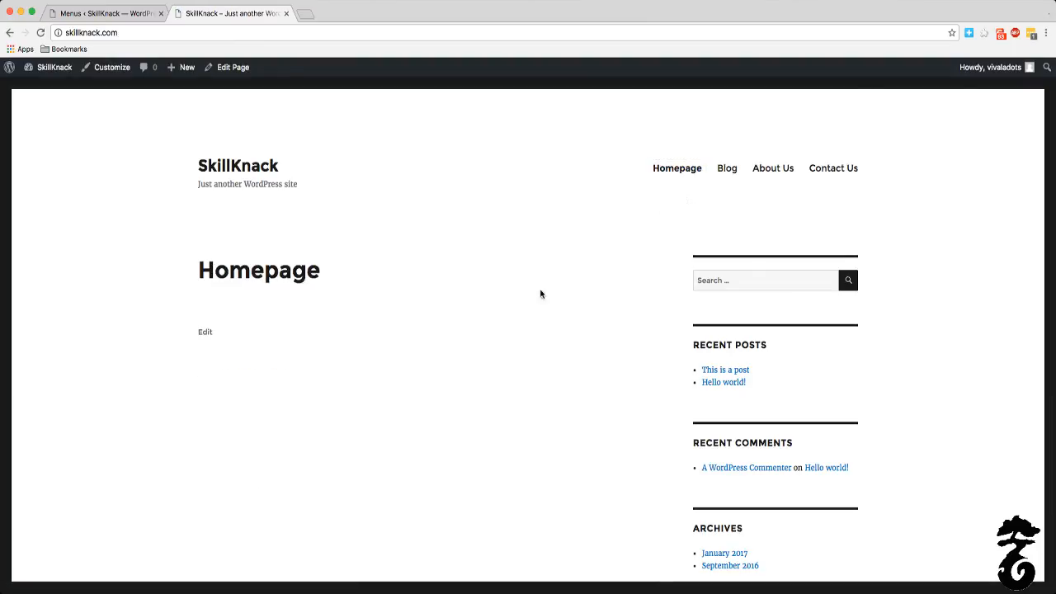
scroll(353, 294, down, 5)
scroll(354, 294, up, 5)
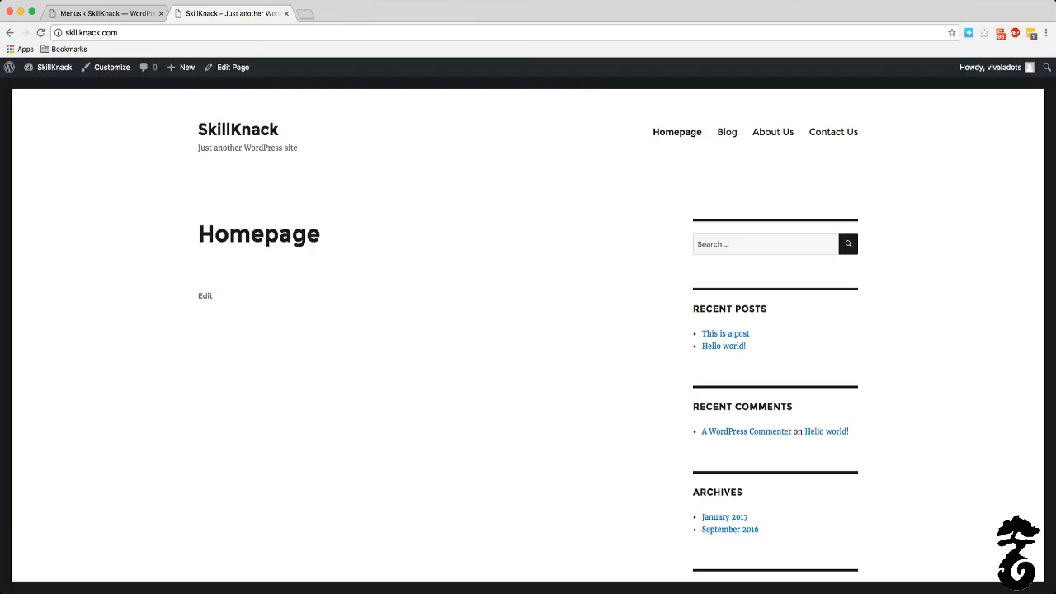
scroll(714, 337, down, 2)
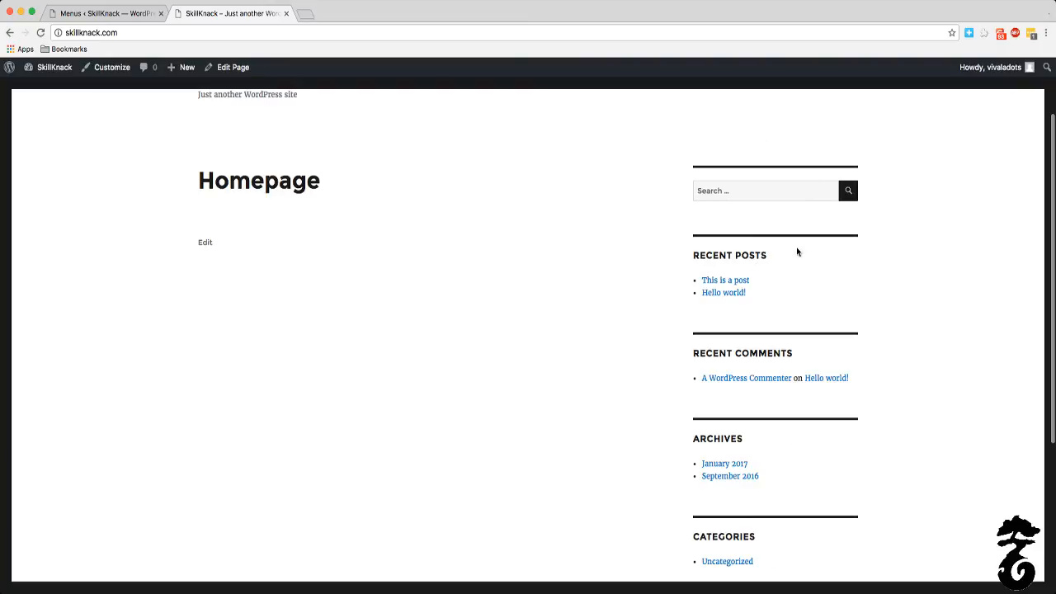
scroll(853, 358, up, 3)
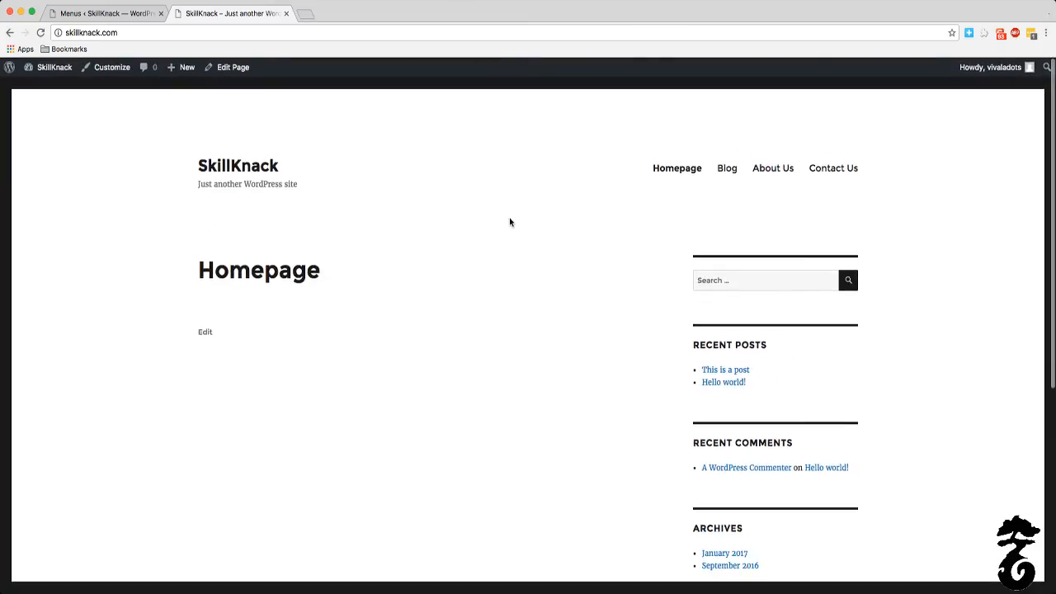
scroll(774, 303, down, 1)
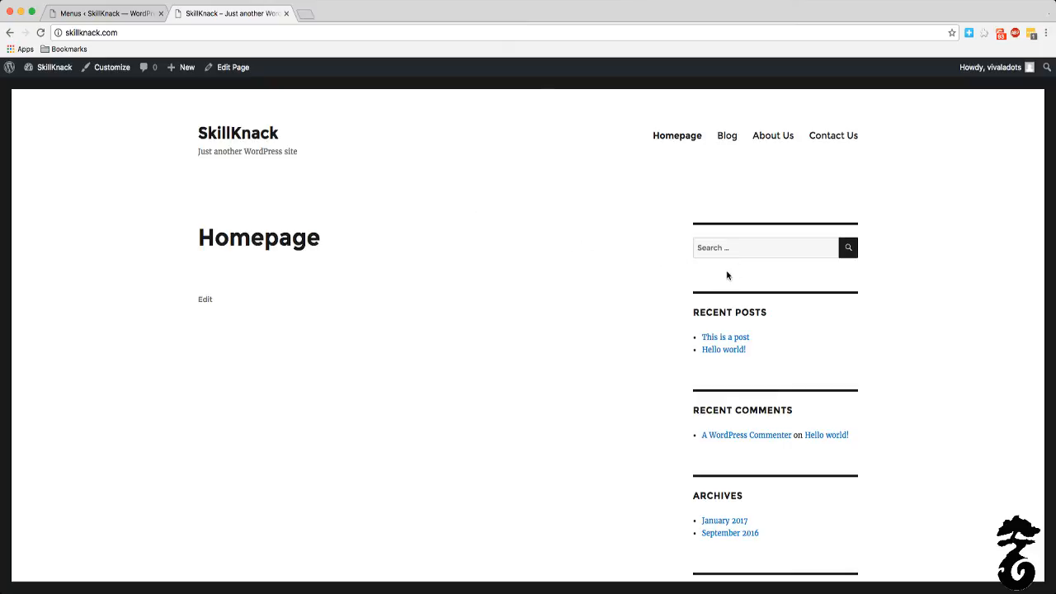
Step: Go to the site's admin dashboard and open the Permalink Settings
click(47, 72)
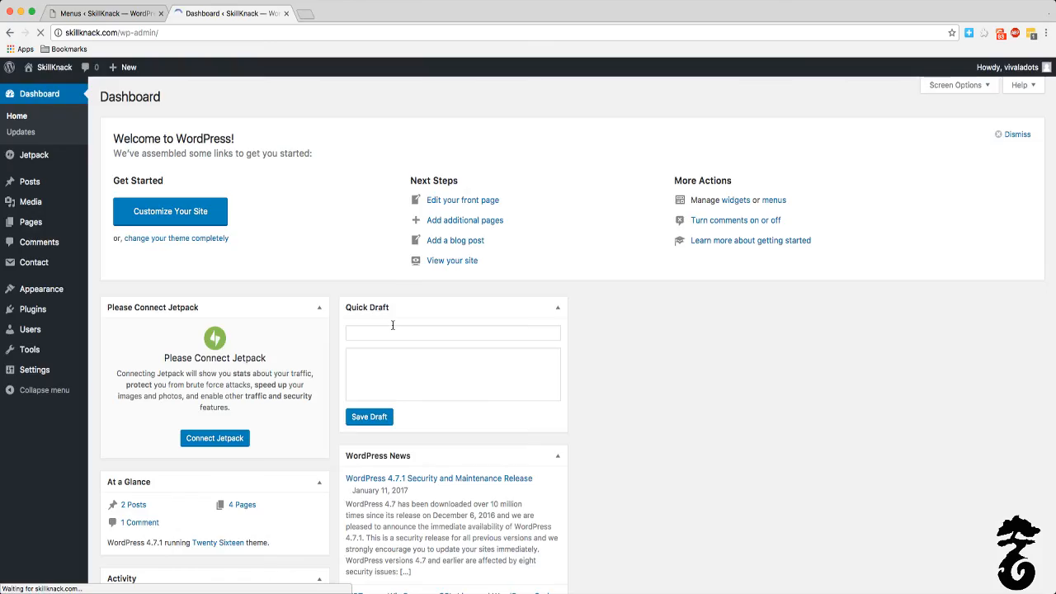
mouse_move(72, 304)
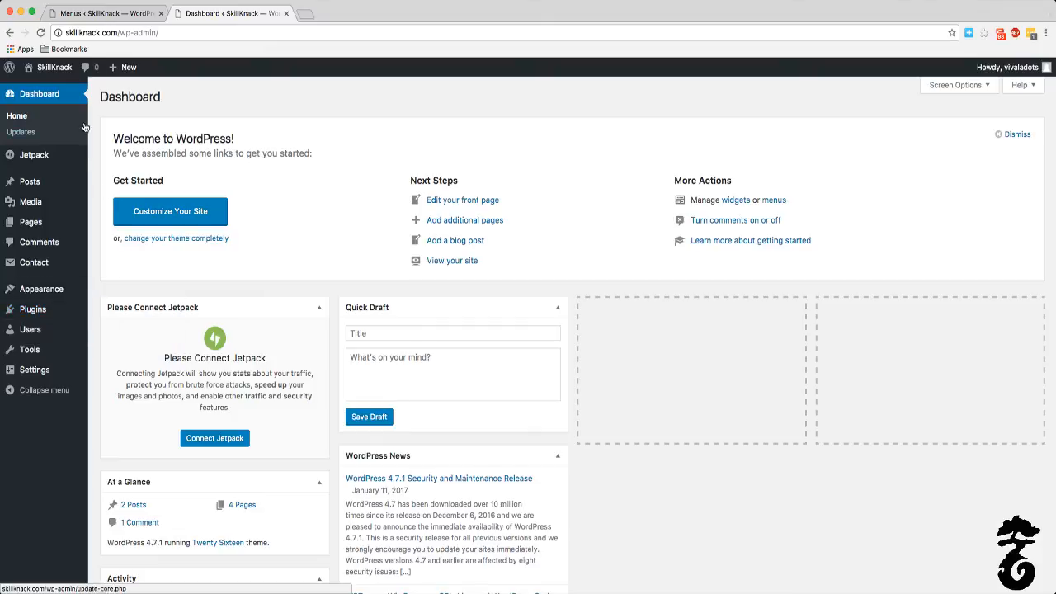
scroll(37, 206, down, 5)
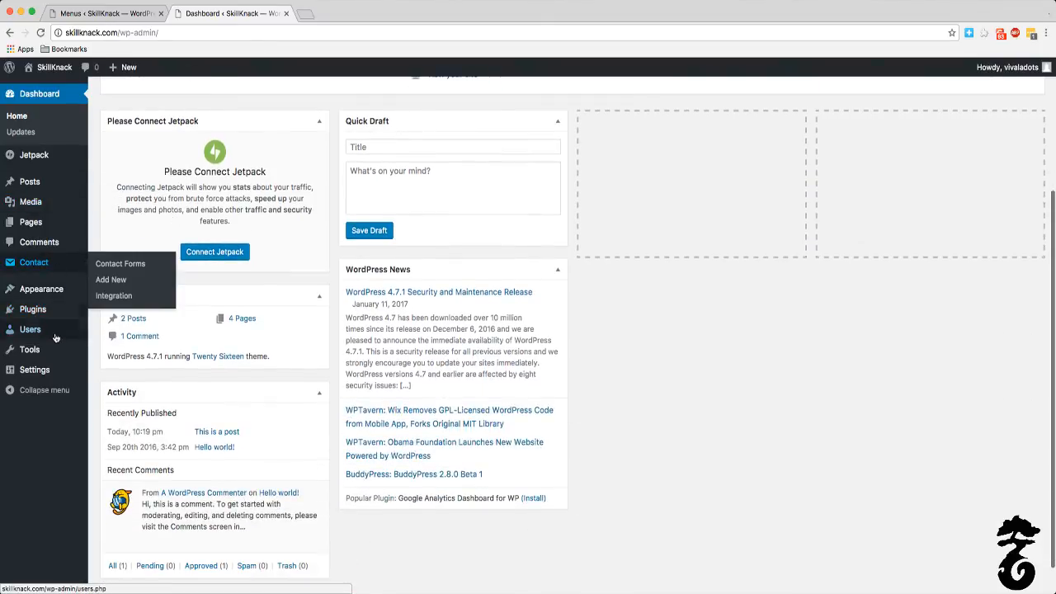
mouse_move(56, 334)
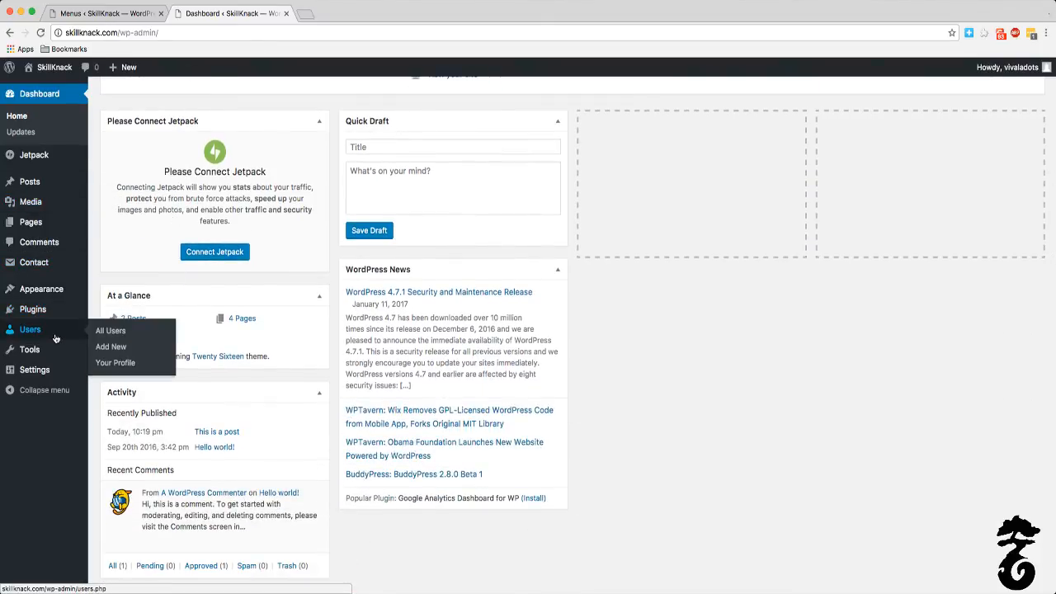
mouse_move(60, 286)
mouse_move(33, 370)
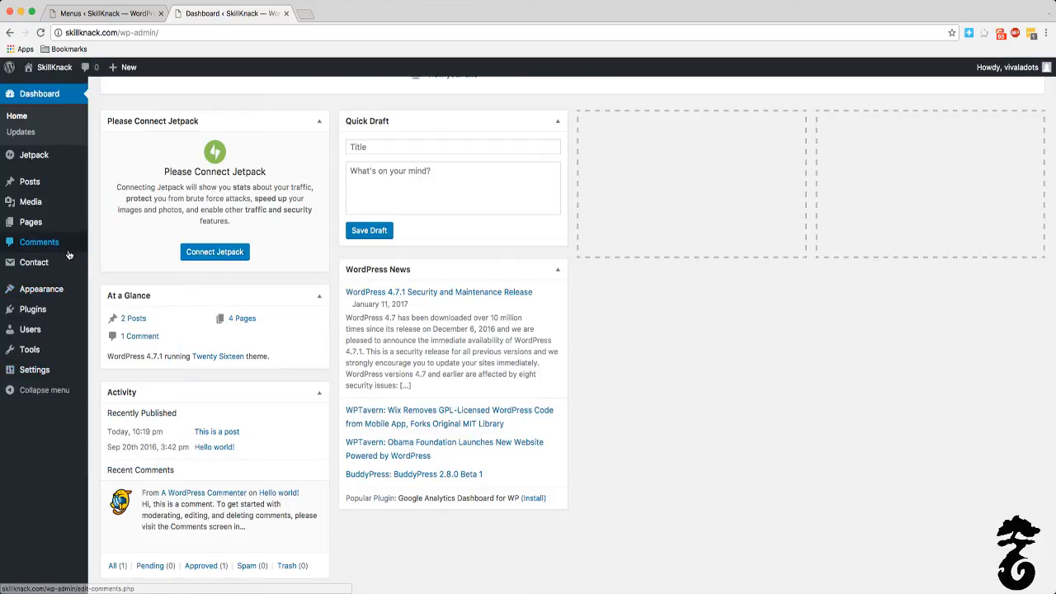
mouse_move(39, 221)
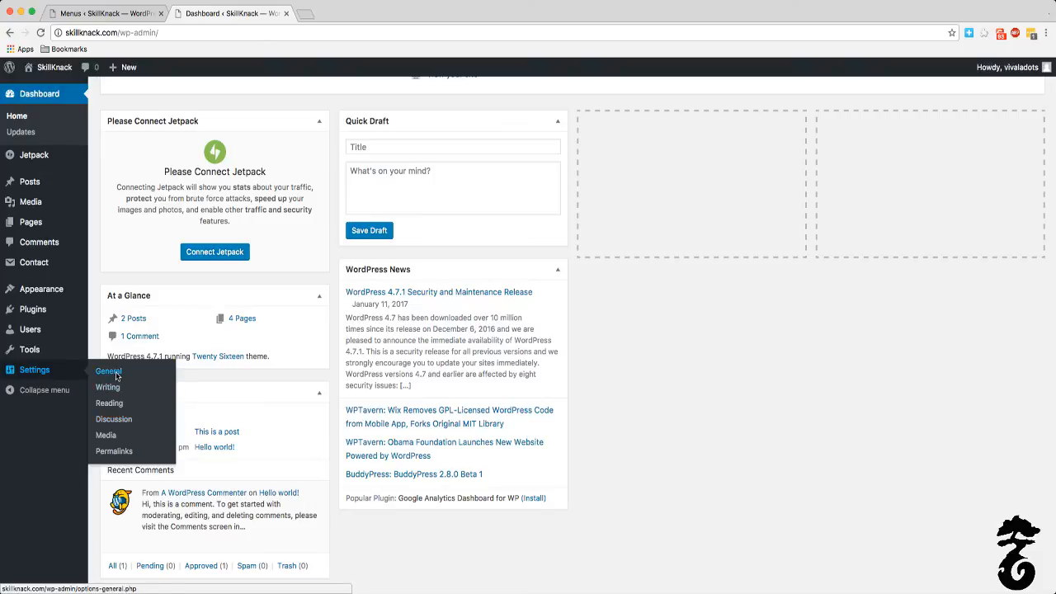
click(118, 452)
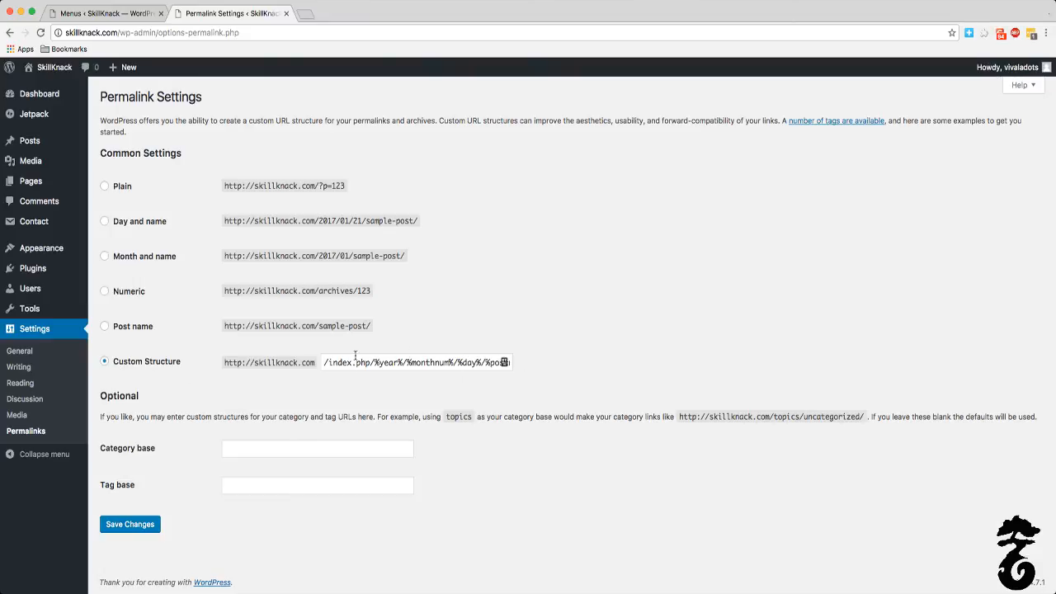
Step: Choose the Post name permalink structure and compare its sample URL with the Plain one
click(104, 326)
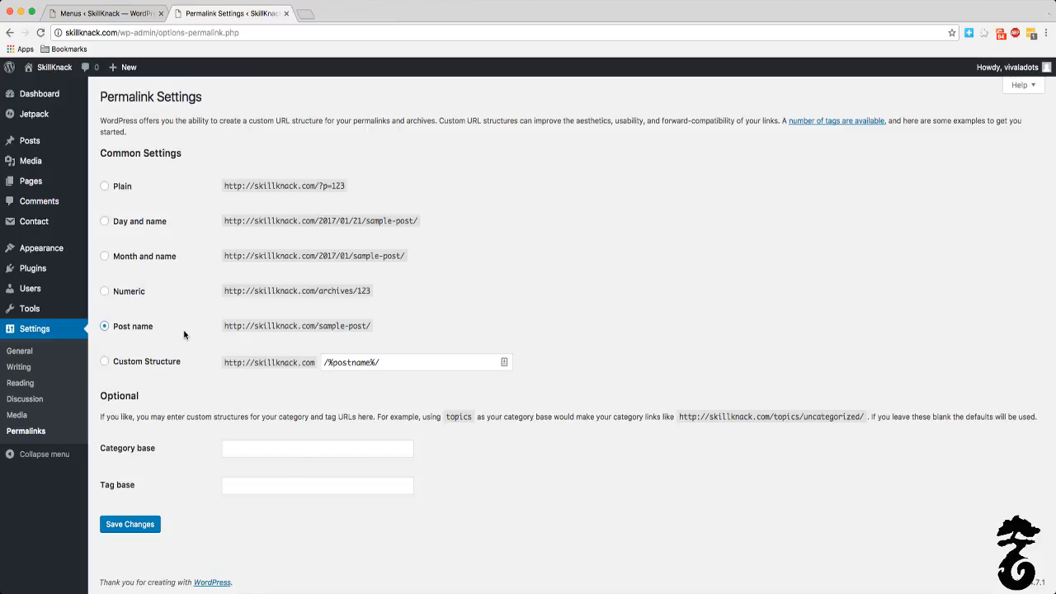
drag(367, 327, 318, 330)
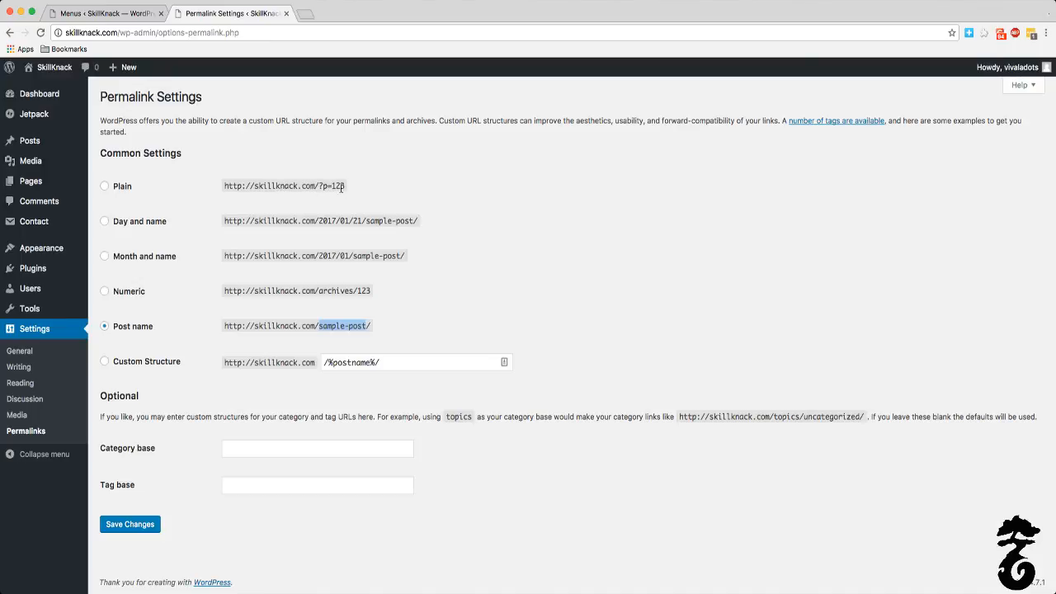
click(346, 185)
drag(366, 327, 314, 330)
click(392, 318)
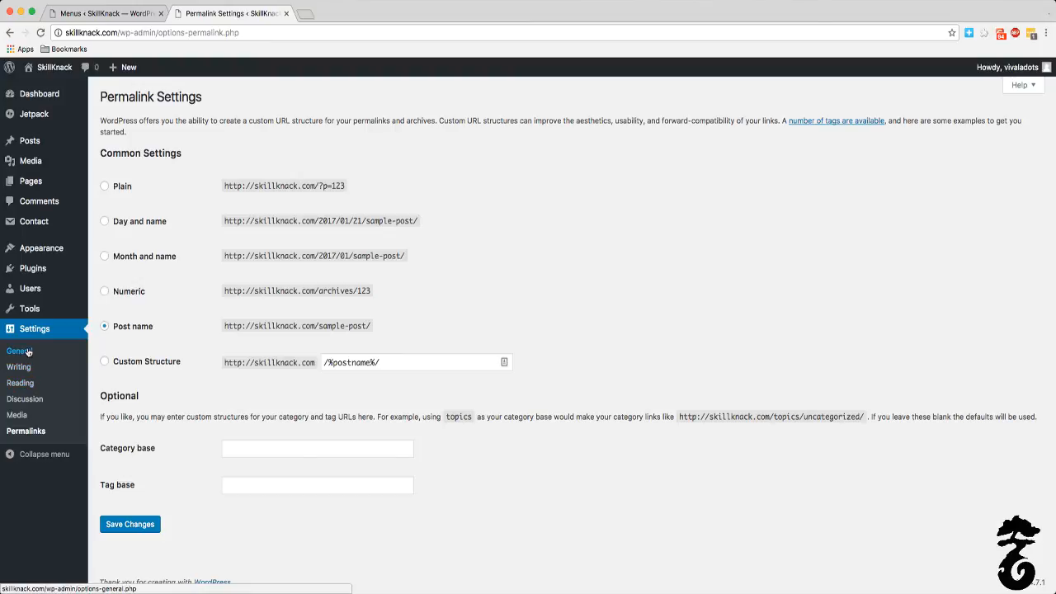
Step: Review the site's installed plugins and install WP Super Cache from the featured plugins
click(92, 13)
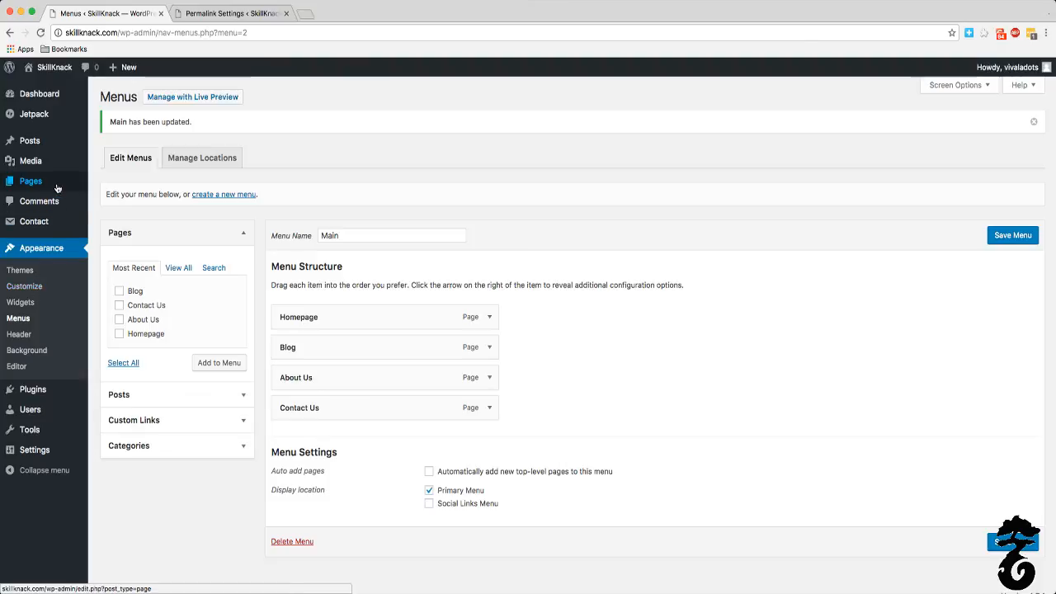
click(41, 395)
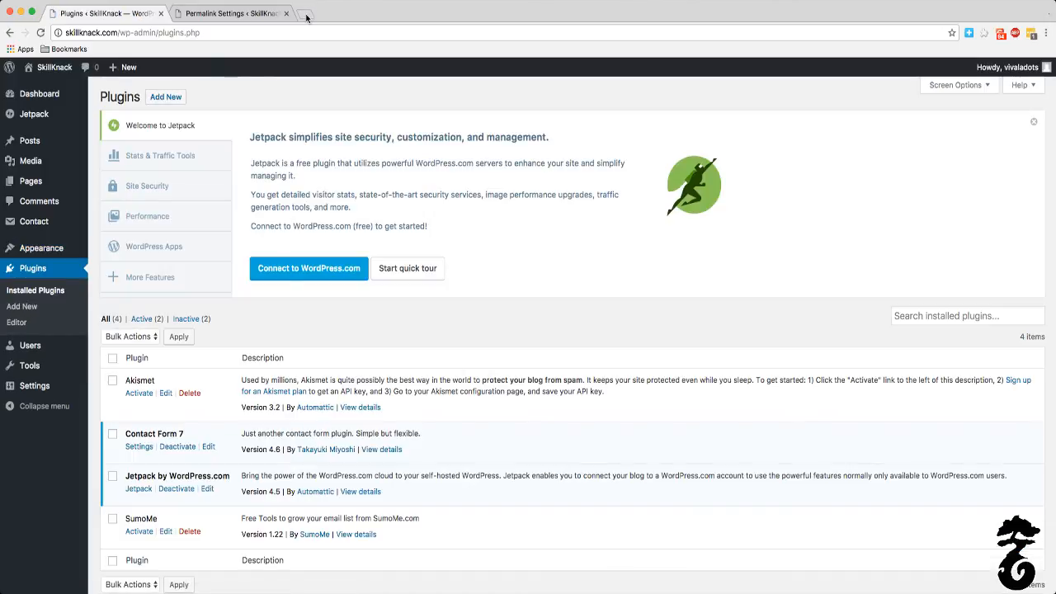
scroll(336, 404, down, 2)
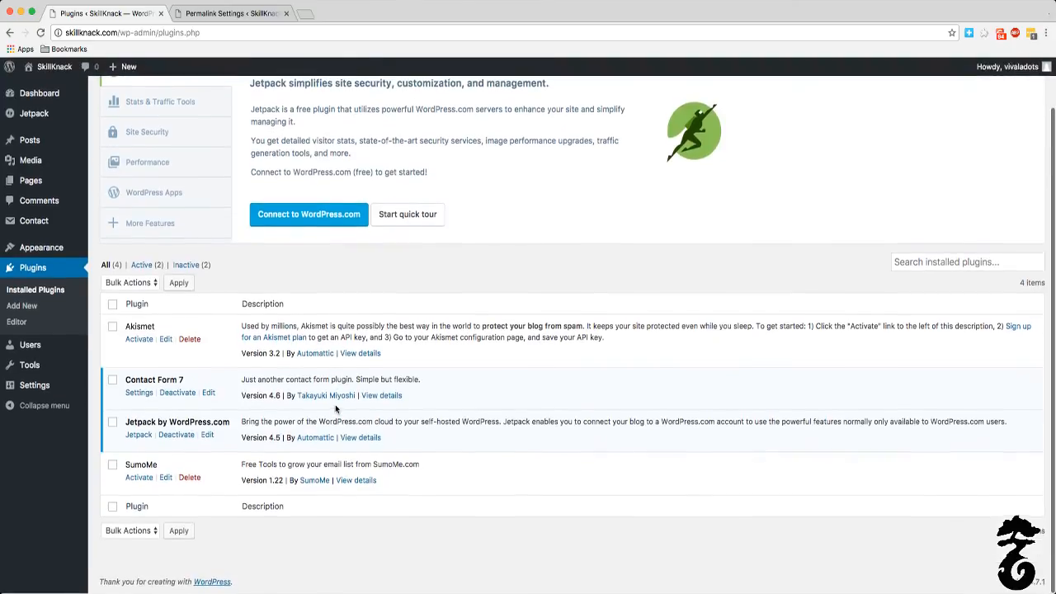
click(146, 272)
scroll(170, 261, up, 3)
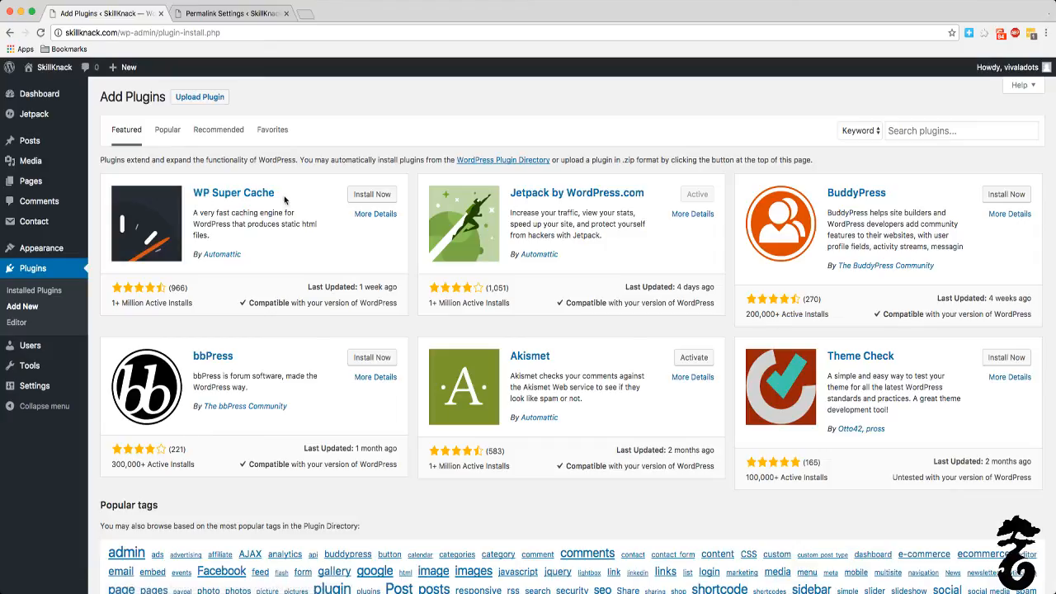
click(364, 196)
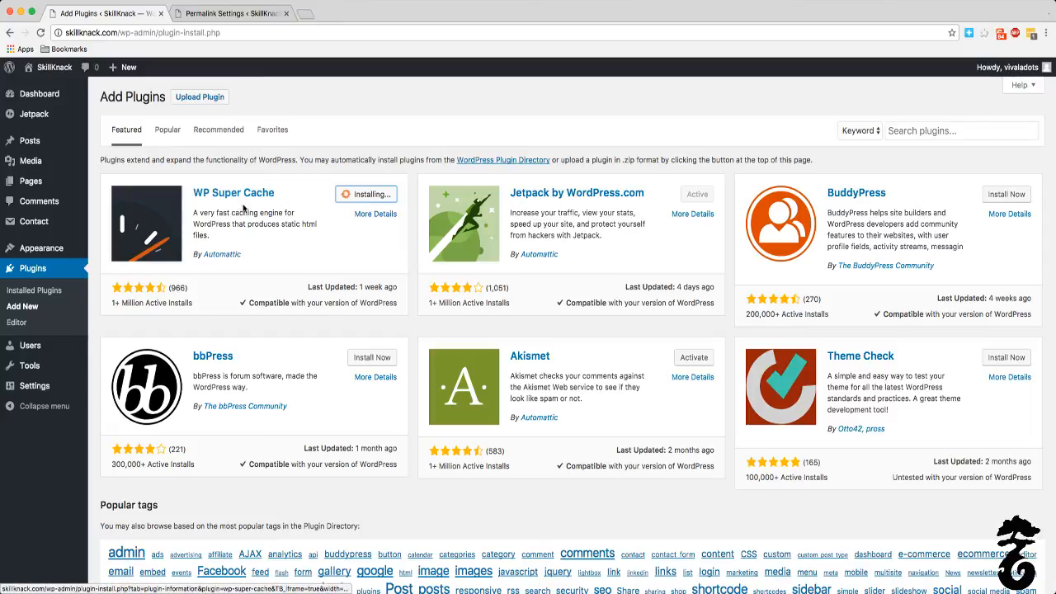
Step: Activate WP Super Cache and deactivate it again in the list of installed plugins
click(368, 196)
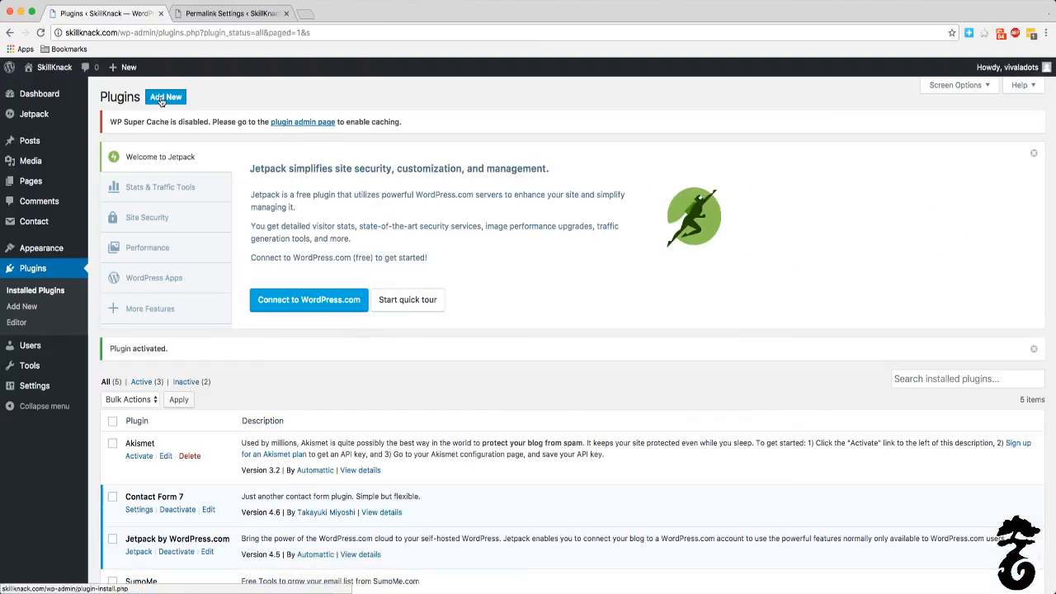
scroll(161, 100, down, 5)
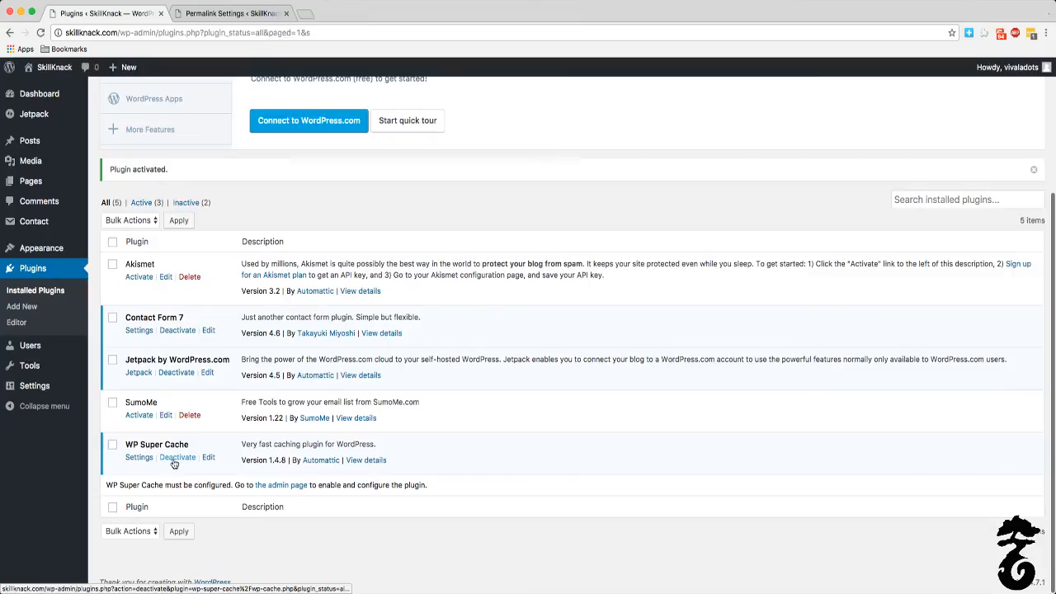
click(173, 459)
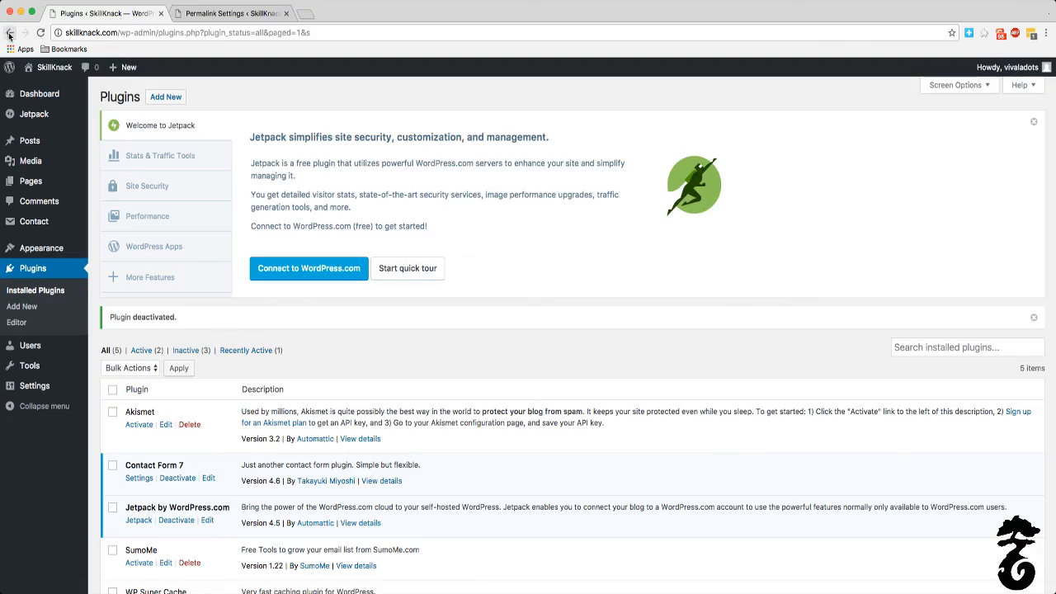
scroll(240, 398, down, 3)
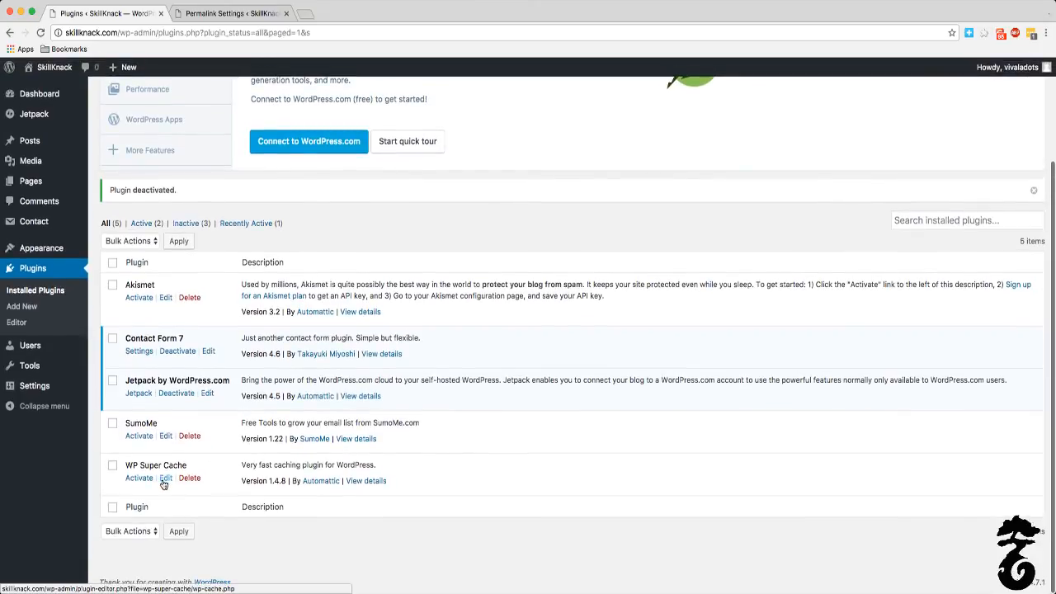
scroll(156, 194, up, 3)
Step: Browse the popular plugins available for adding, from Yoast SEO and W3 Total Cache down to the end of the first page
click(164, 99)
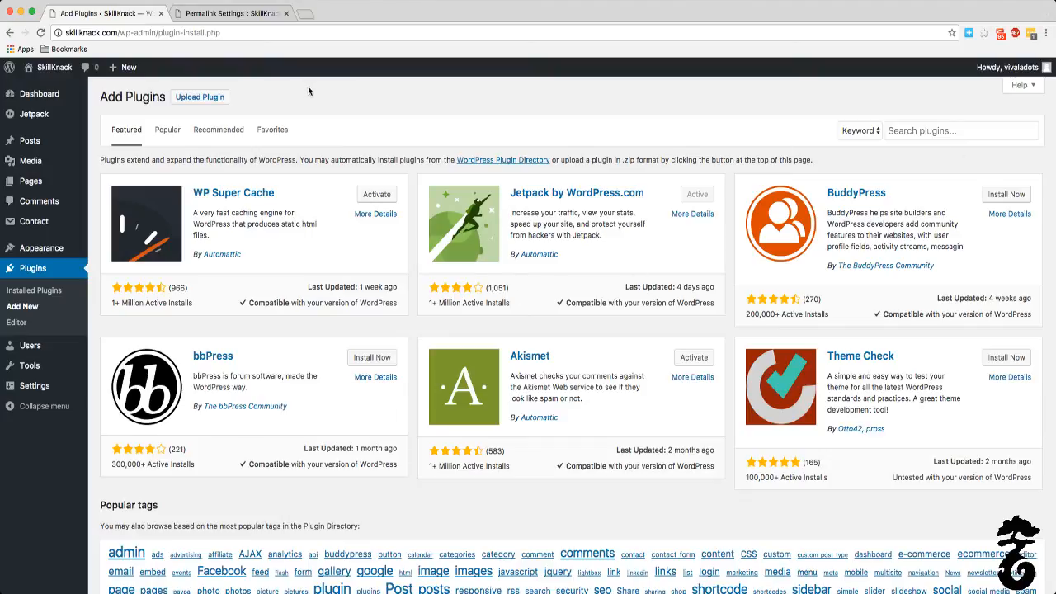
click(168, 132)
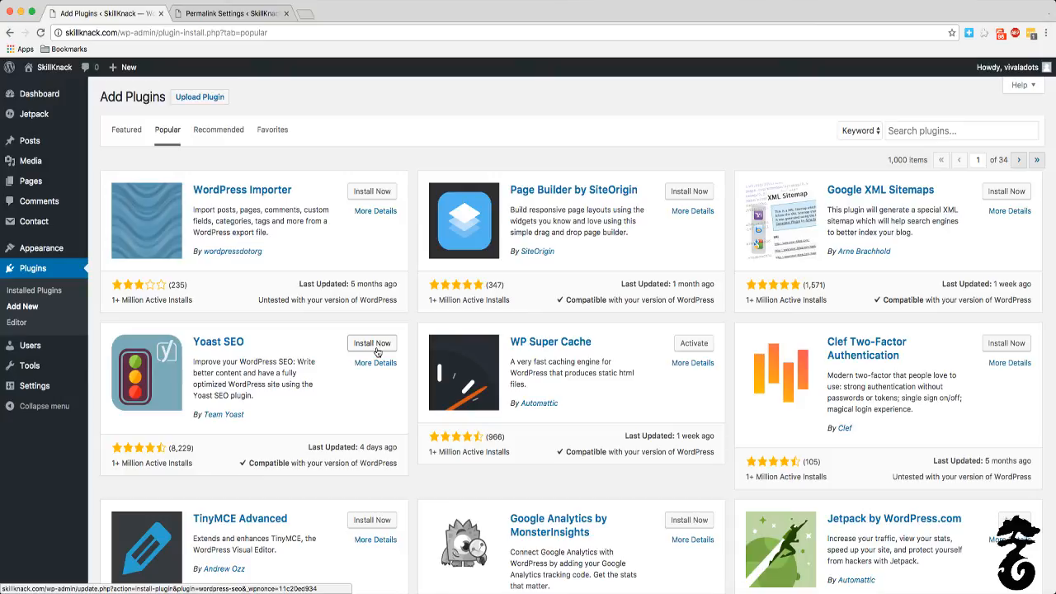
scroll(378, 349, down, 5)
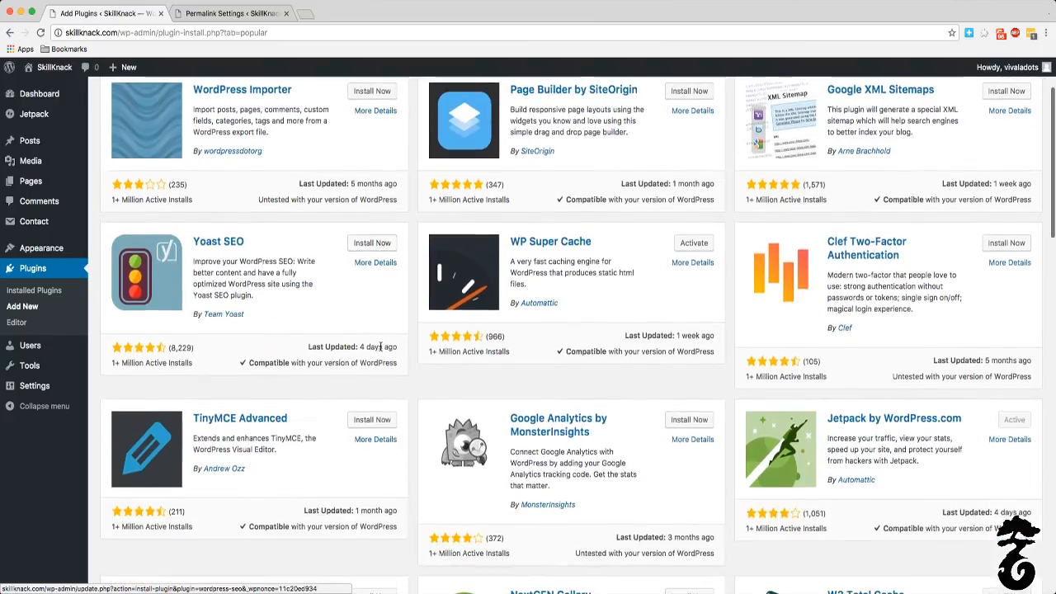
scroll(379, 355, down, 4)
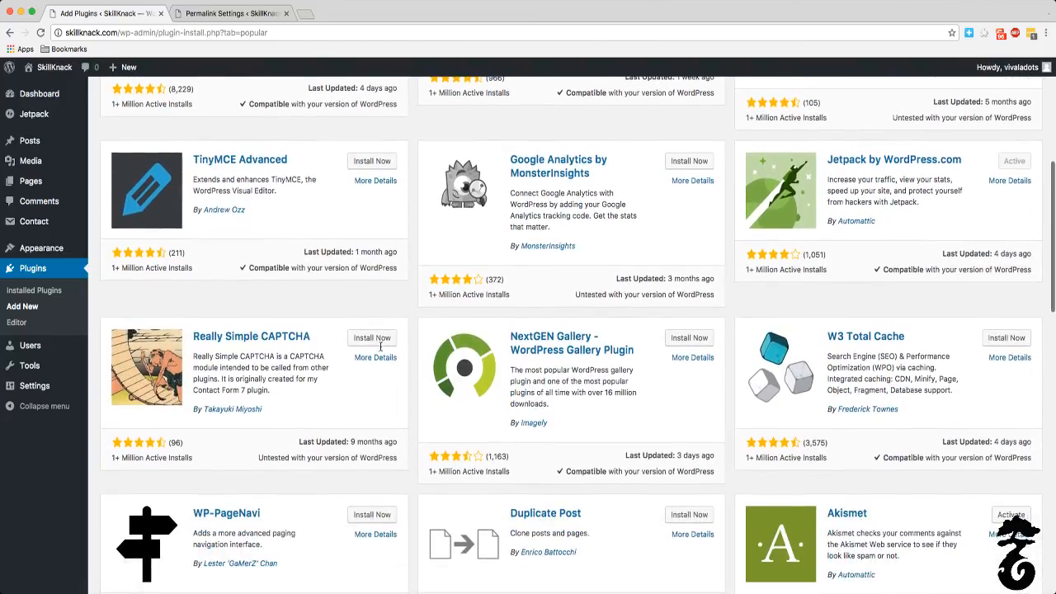
scroll(775, 384, down, 8)
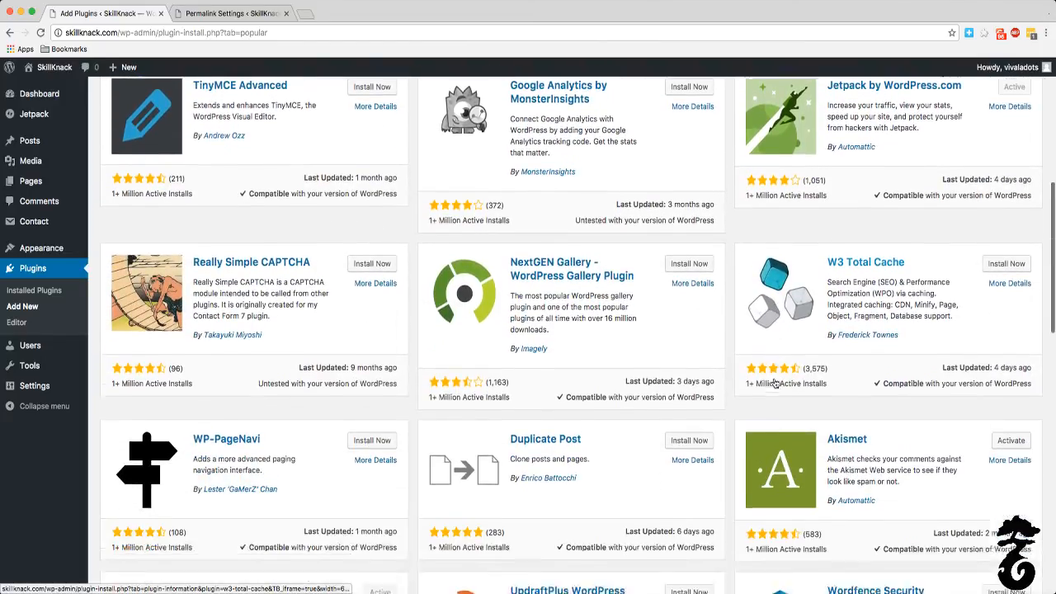
scroll(775, 384, down, 15)
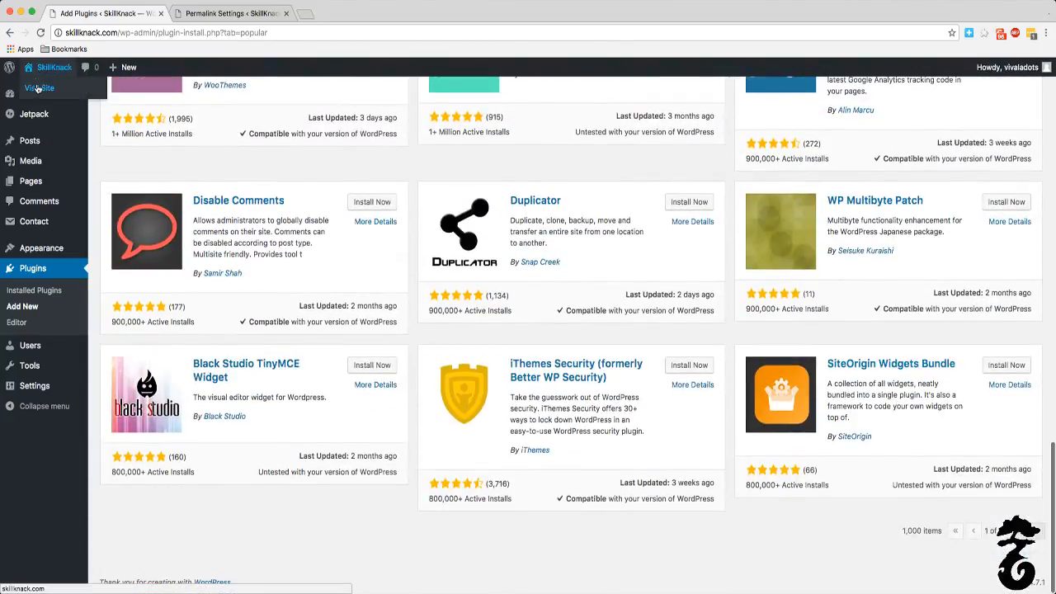
Step: Visit the live site's Homepage and switch between it and the open Permalink Settings page
click(48, 97)
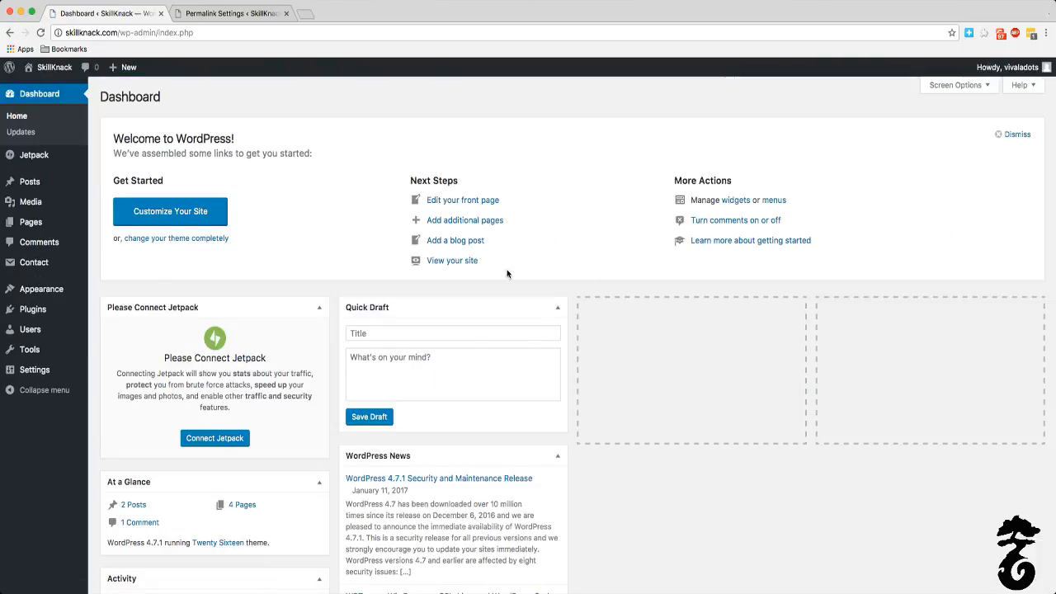
click(49, 69)
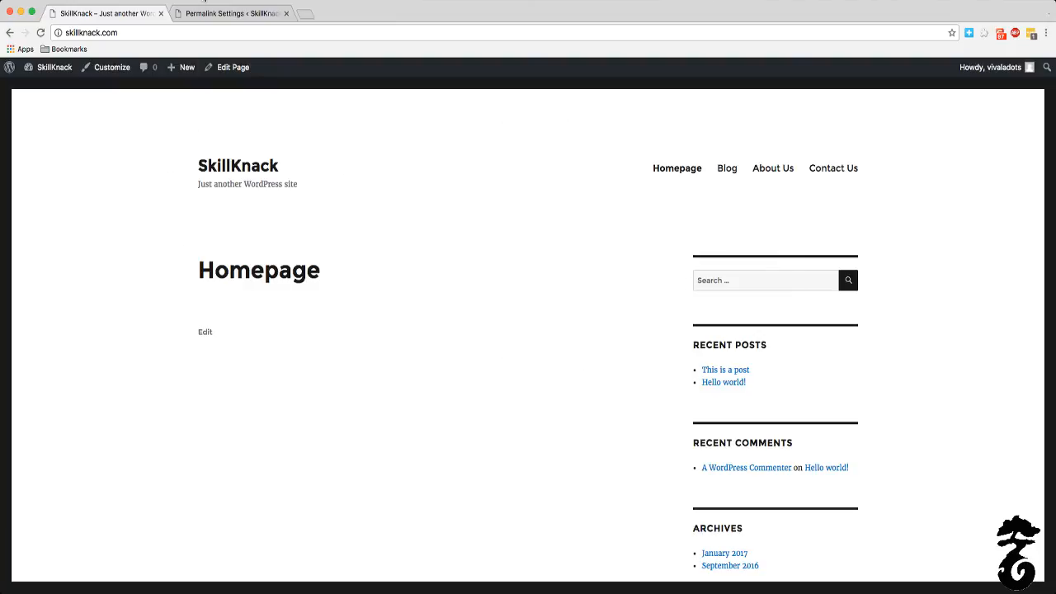
click(206, 13)
click(123, 16)
click(236, 15)
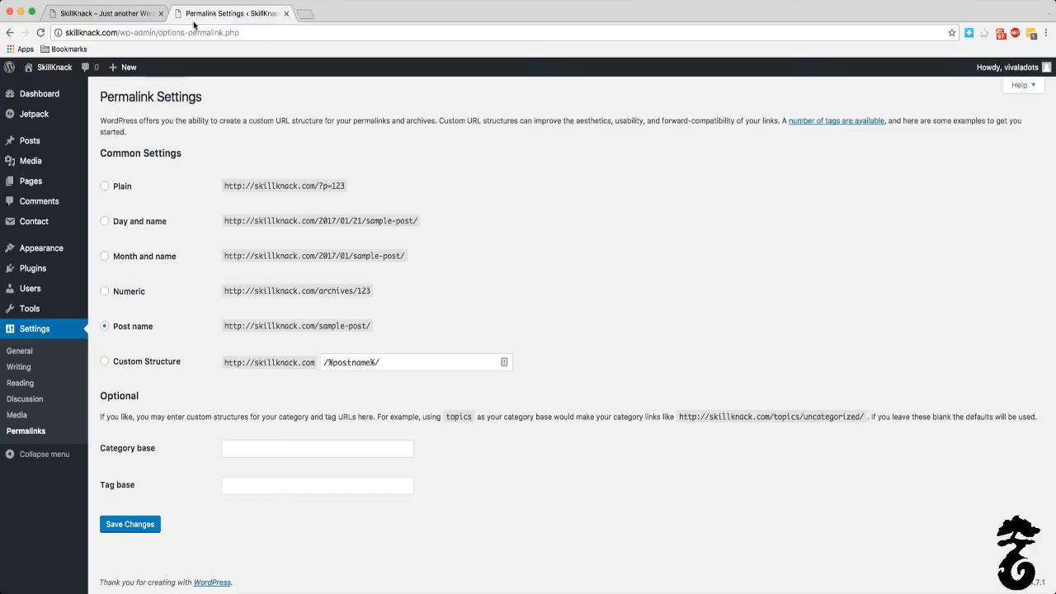
click(108, 14)
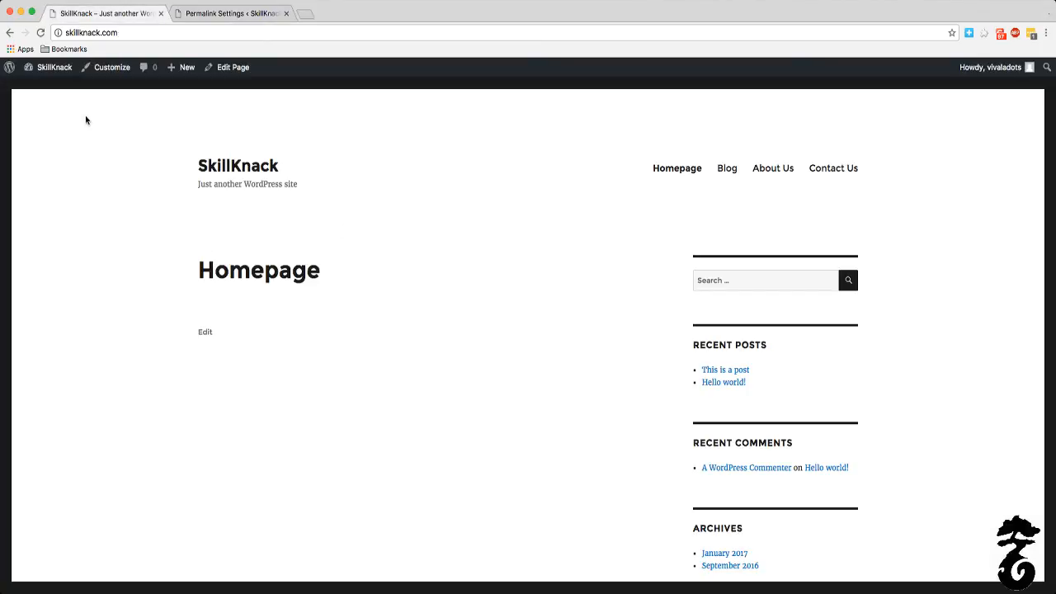
click(260, 17)
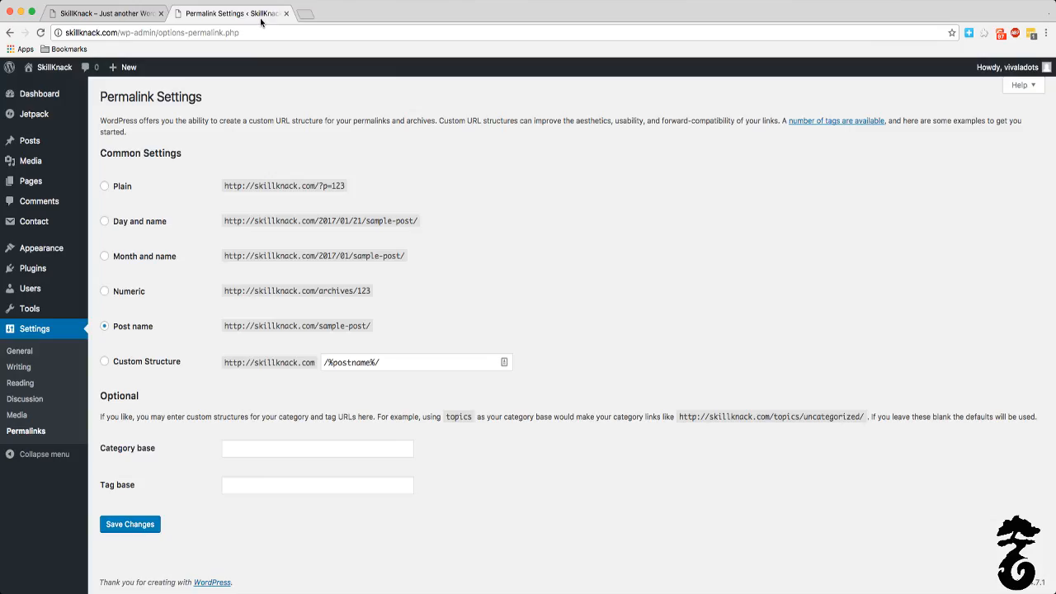
Step: Open the installed plugins list and review which plugins are active and inactive
mouse_move(66, 298)
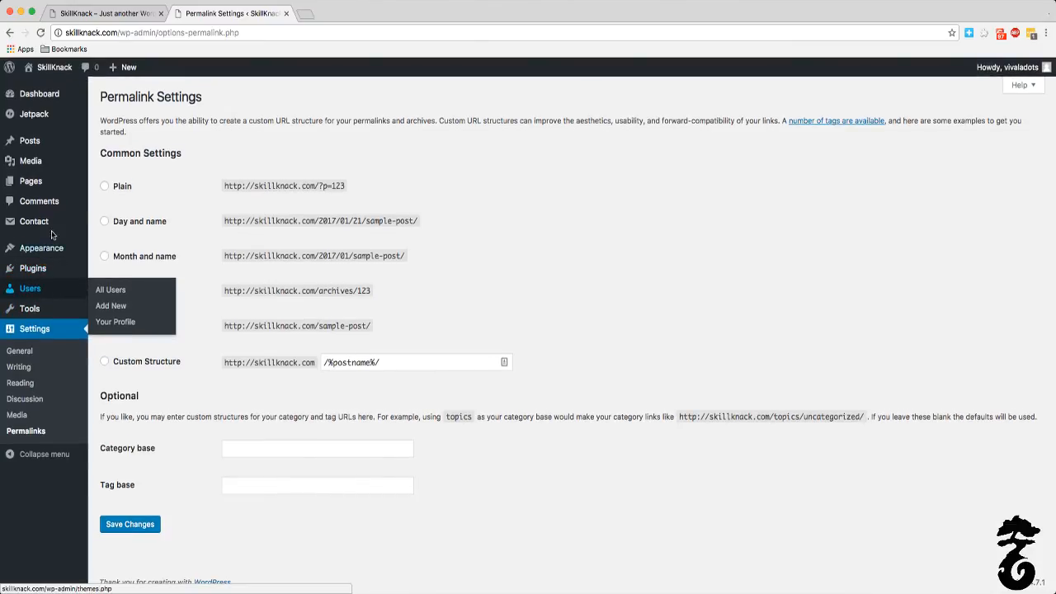
click(33, 268)
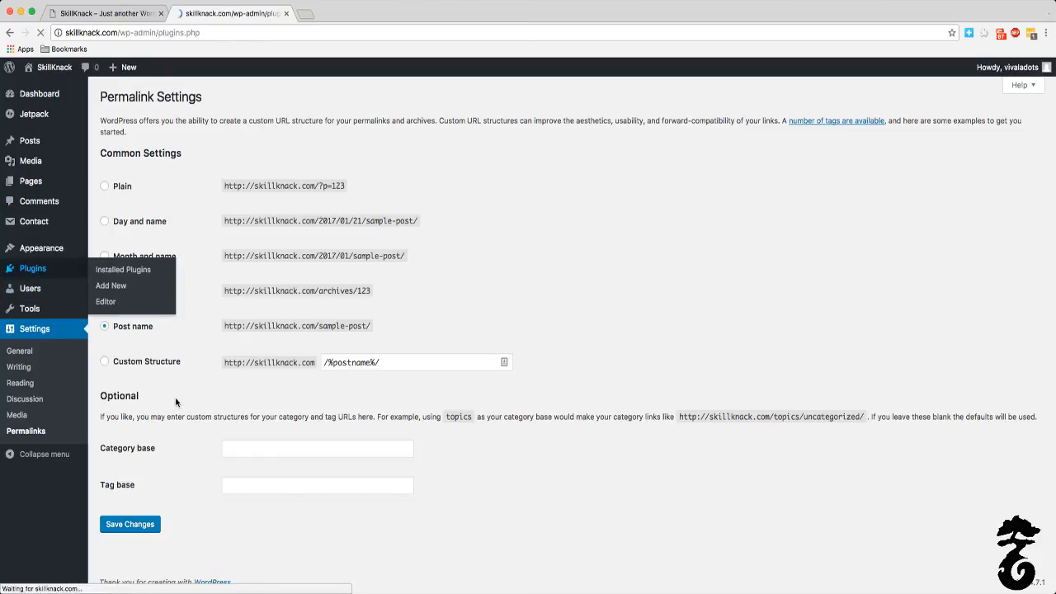
scroll(311, 172, down, 3)
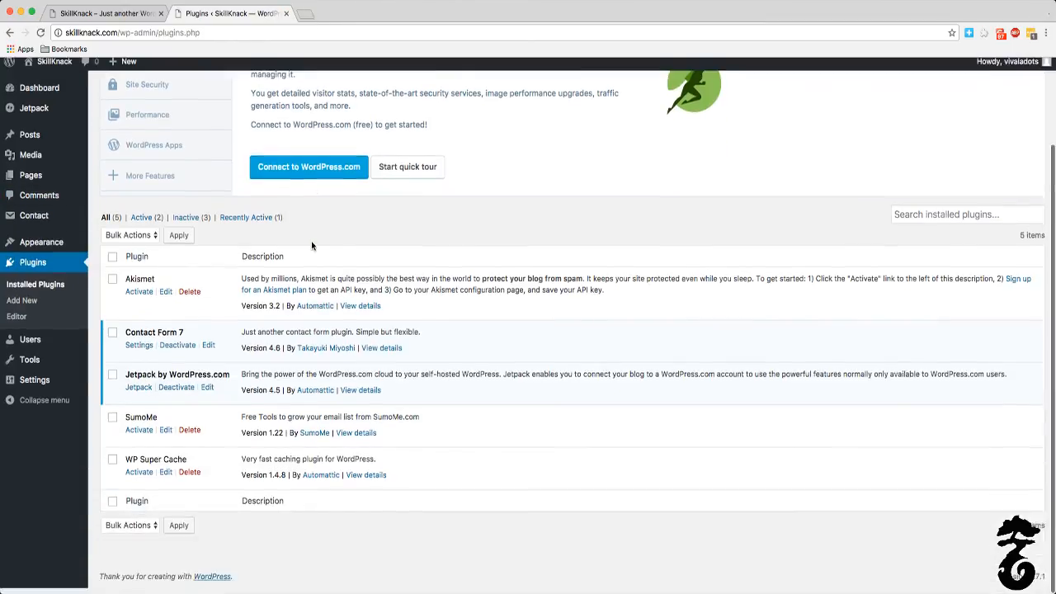
scroll(293, 106, up, 3)
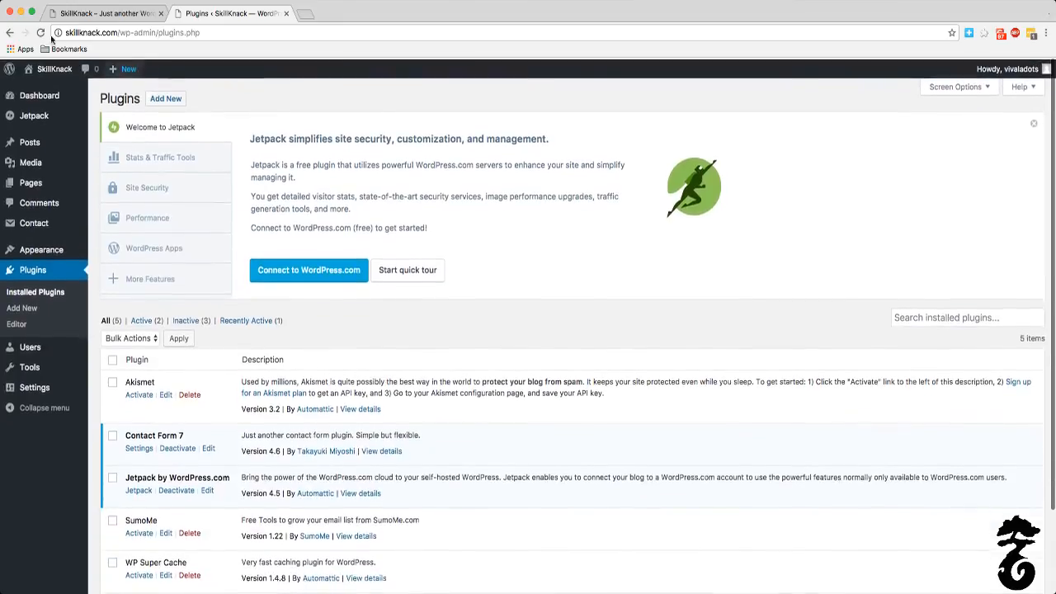
Step: Visit the live site from the plugins page and look over its Homepage
click(37, 69)
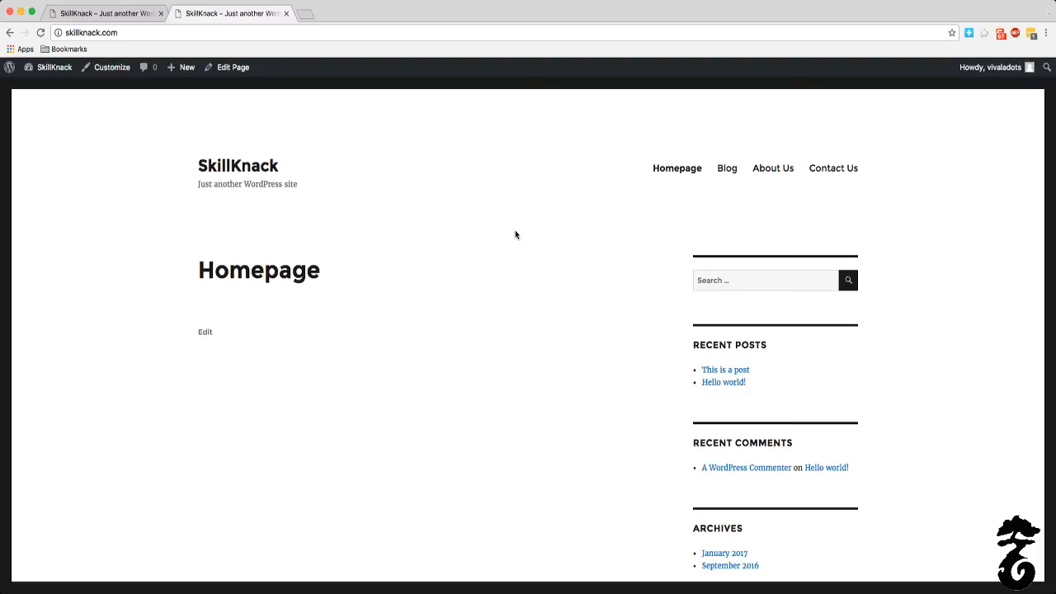
scroll(523, 231, down, 1)
scroll(525, 231, up, 1)
Step: Close the duplicate Homepage tab and open the site's Blog page
click(122, 17)
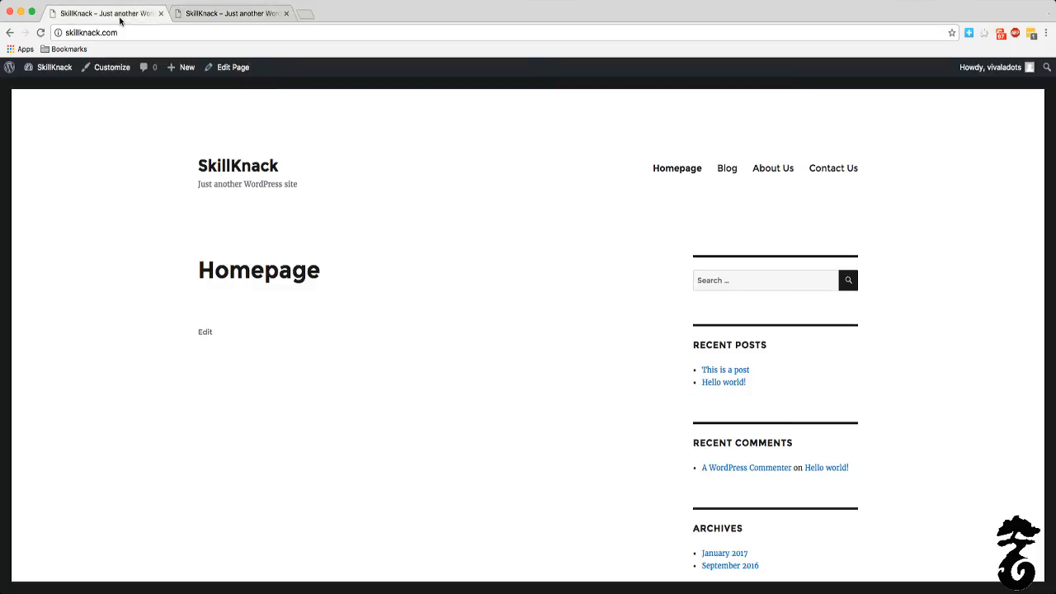
click(258, 17)
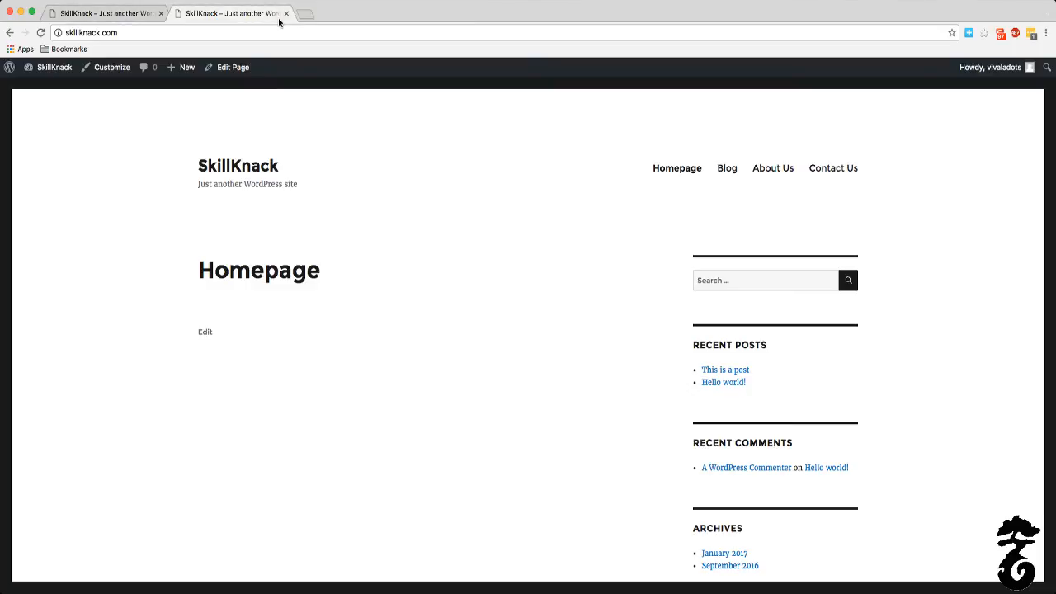
click(286, 13)
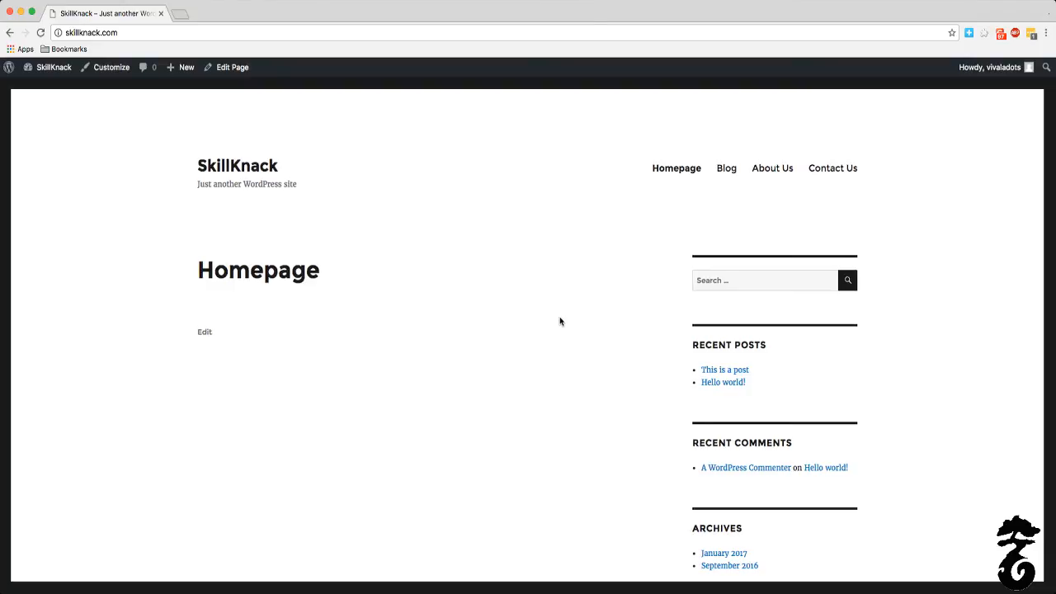
click(734, 171)
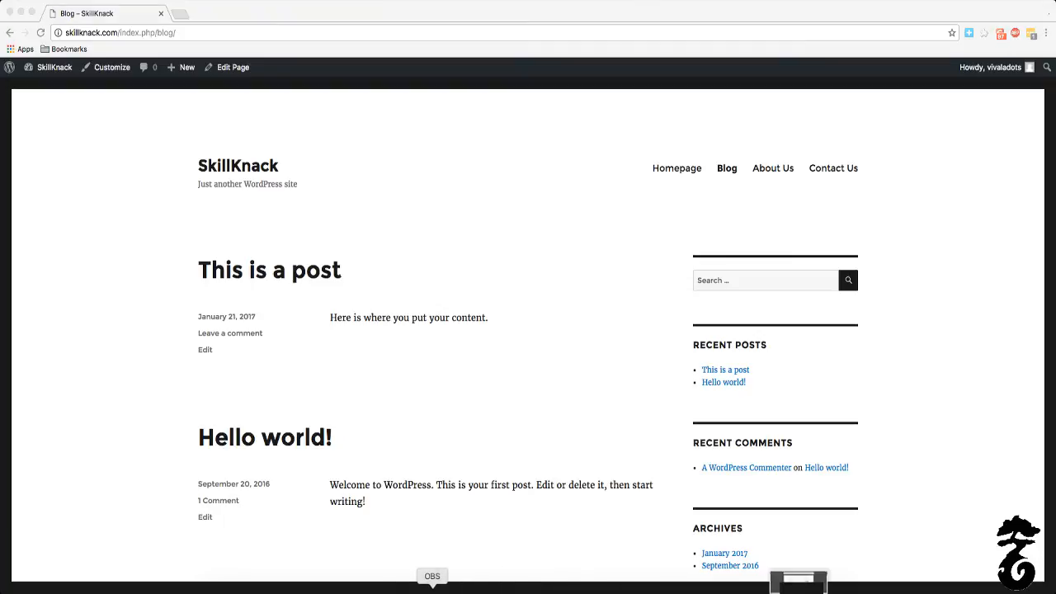
Step: Switch to OBS and stop the stream, confirming the stop
click(439, 587)
click(939, 415)
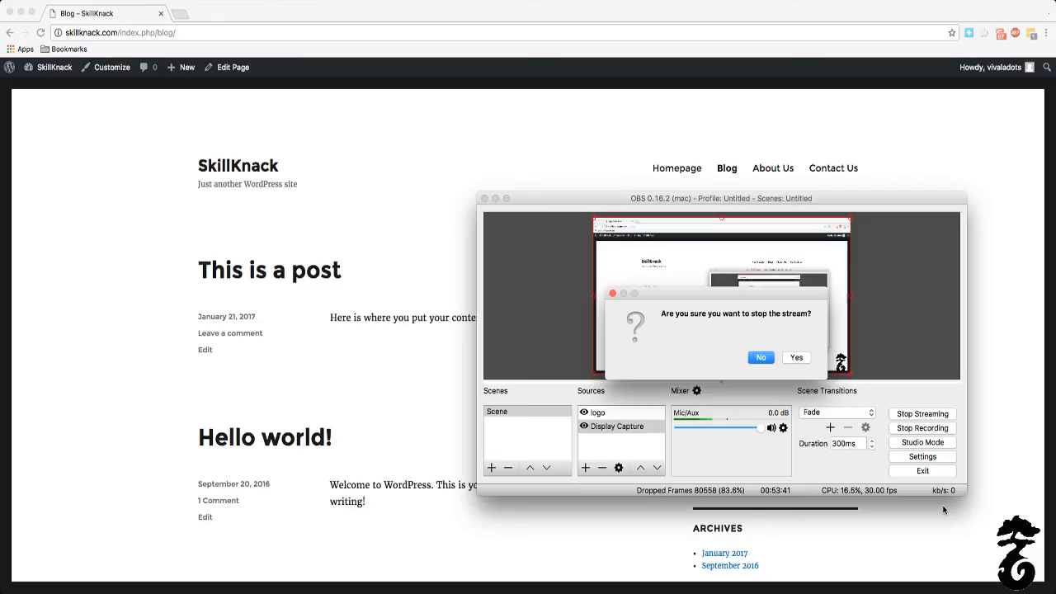
click(802, 357)
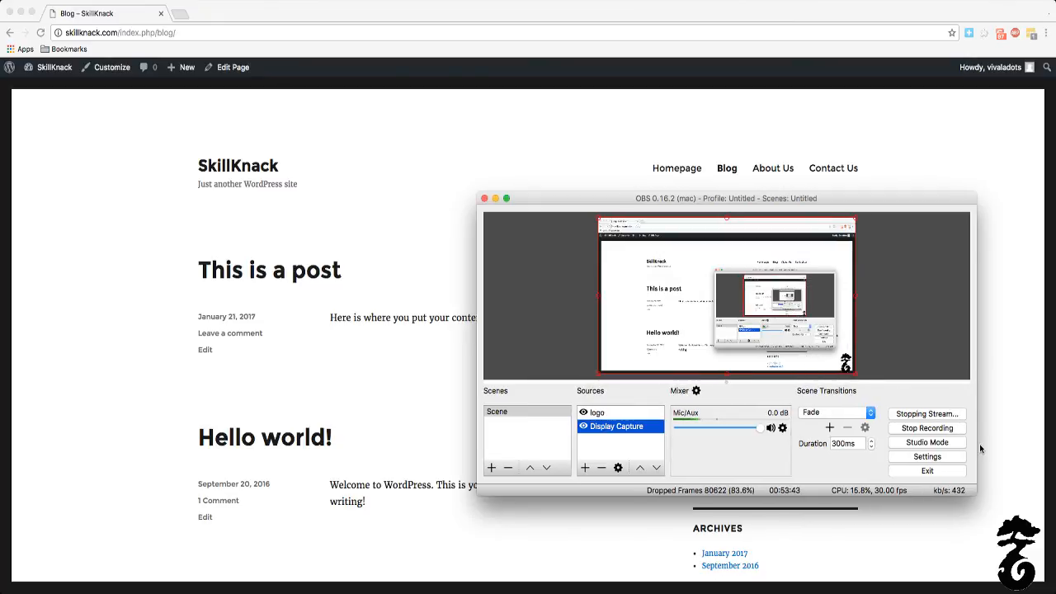